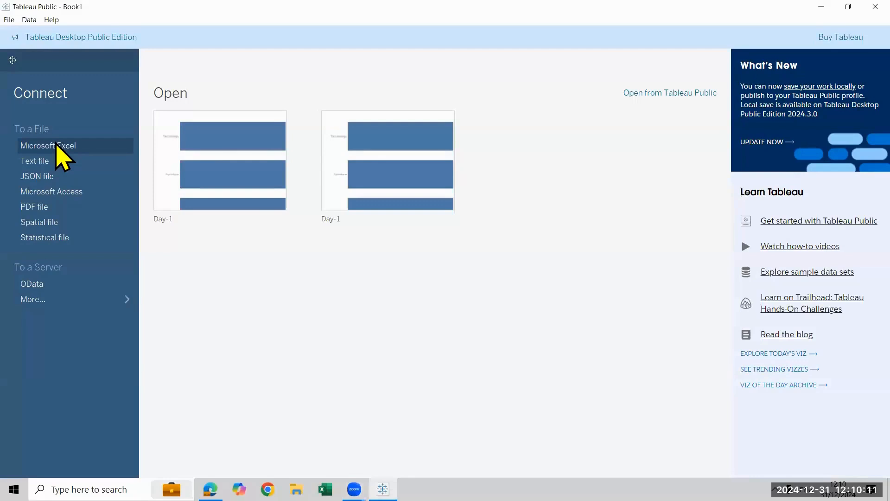
# Connect to the Sample - Superstore Excel workbook in the Weekend Tableau 9 am folder
pyautogui.click(499, 188)
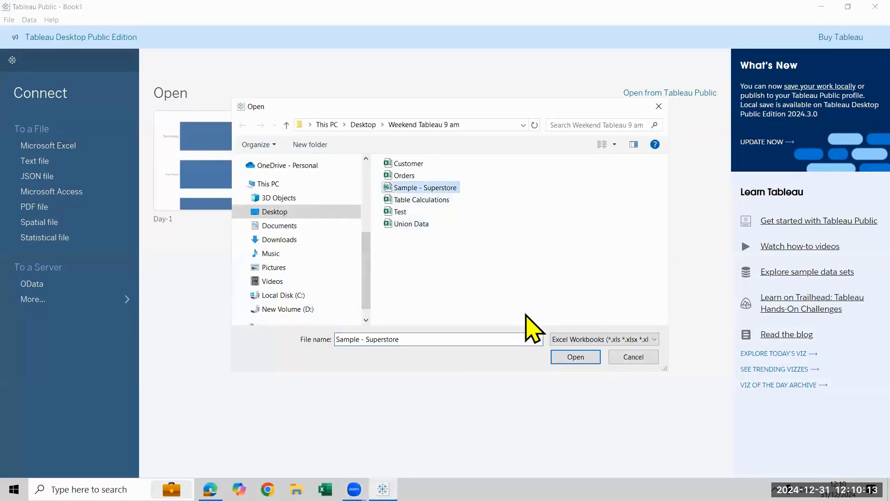
pyautogui.click(572, 363)
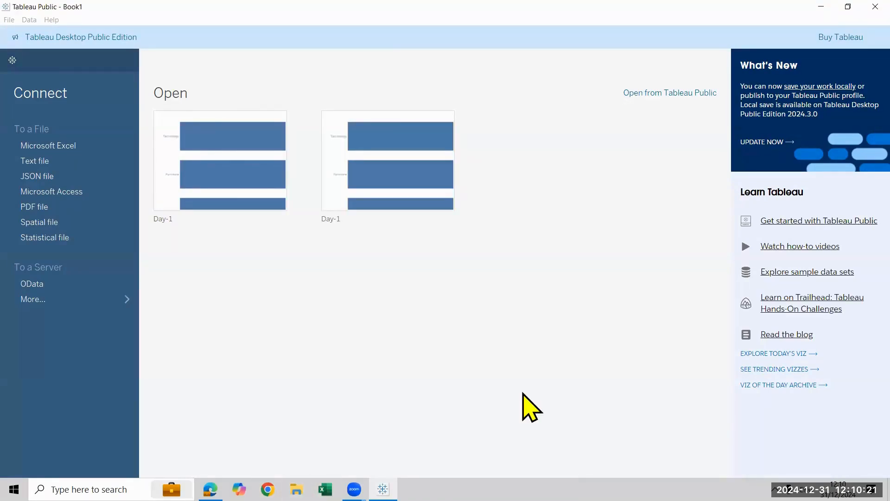
# In File Explorer, paste a copy of the Sample - Superstore workbook into the Tableau 12PM folder on the Desktop
pyautogui.press('super+e')
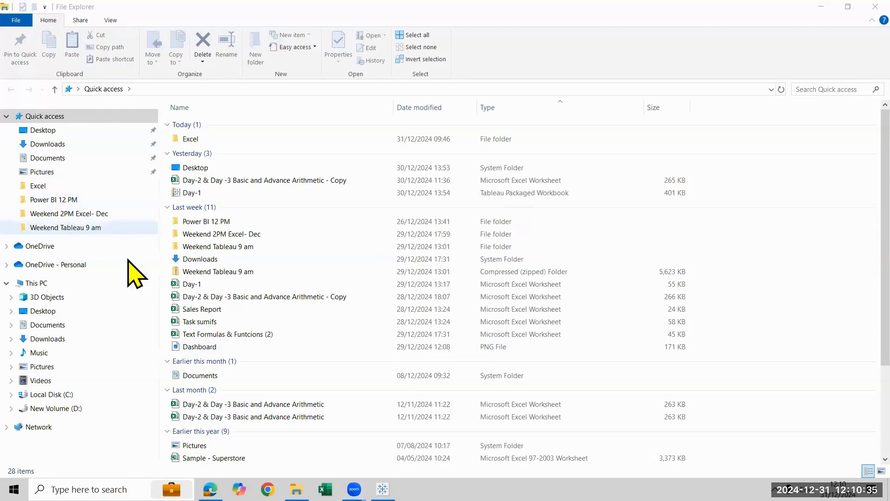
pyautogui.click(95, 130)
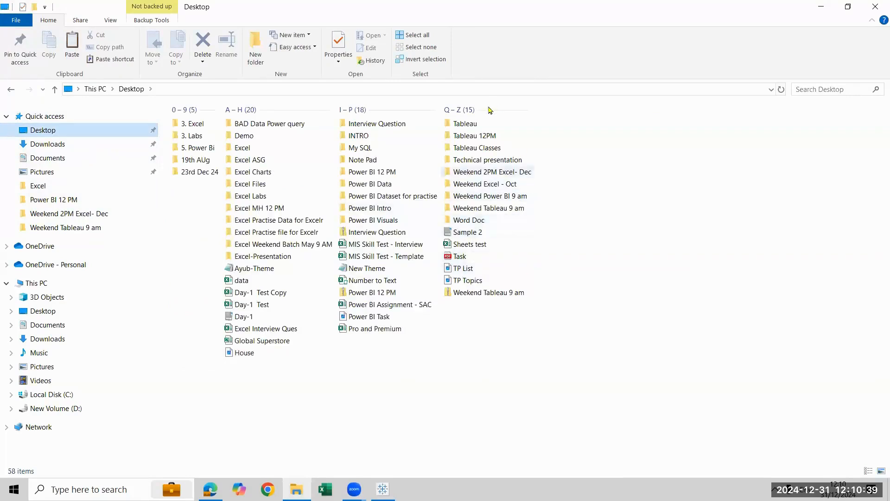
pyautogui.doubleClick(492, 136)
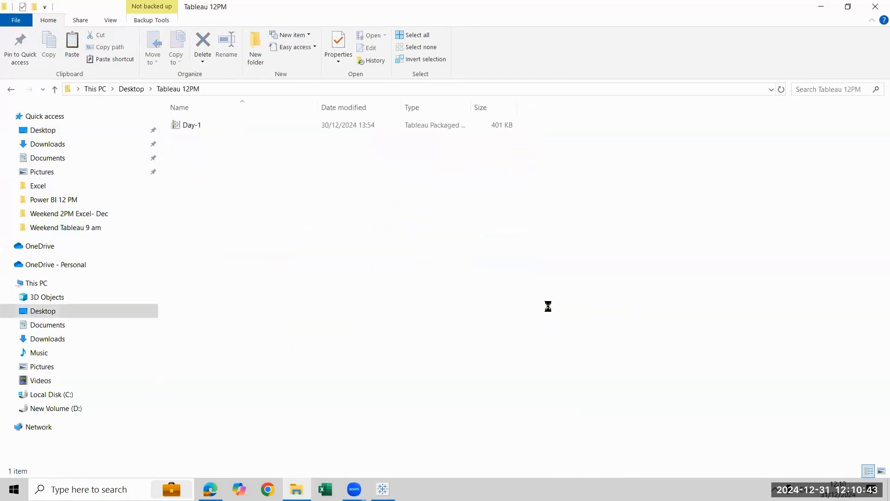
pyautogui.hotkey('ctrl', 'v')
pyautogui.click(826, 9)
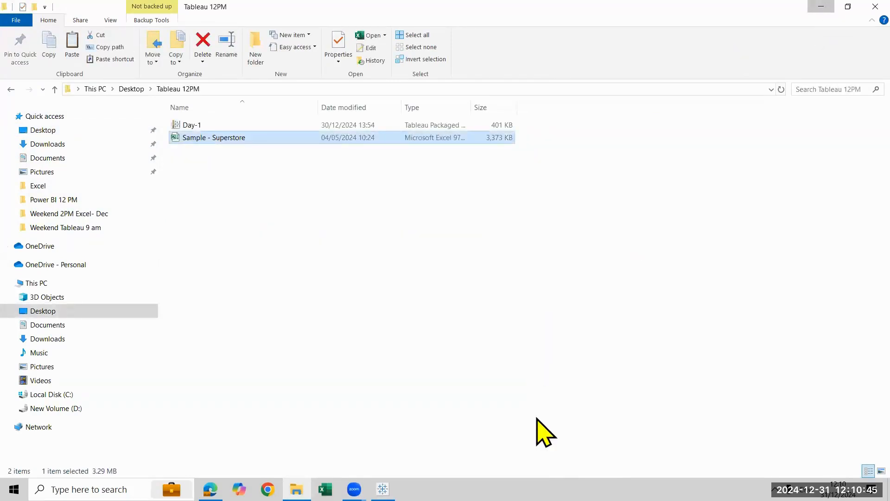
# Add the Orders table to the data model and go to the Sheet 1 worksheet
pyautogui.moveTo(70, 199); pyautogui.dragTo(333, 153)
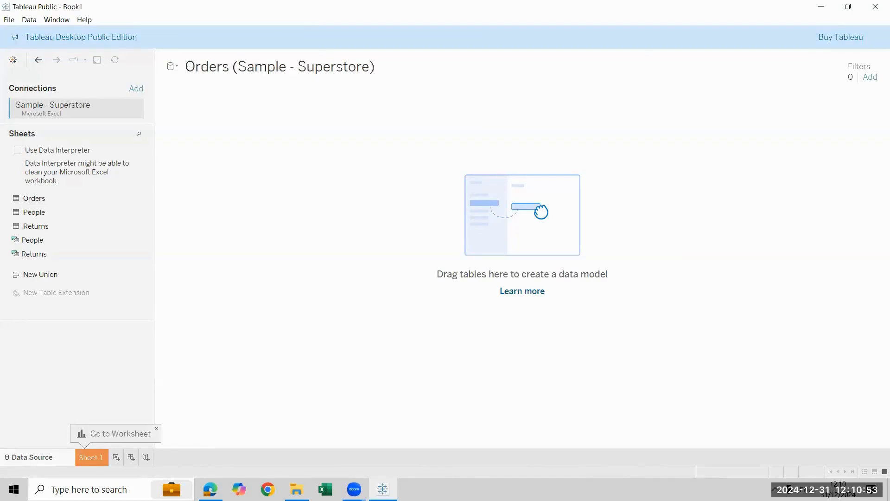
pyautogui.click(91, 458)
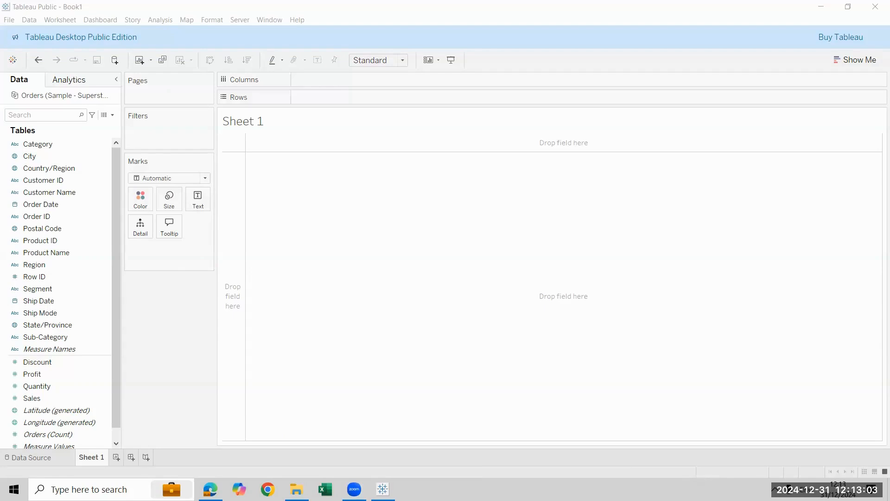
pyautogui.moveTo(126, 70); pyautogui.dragTo(165, 125)
pyautogui.moveTo(123, 106); pyautogui.dragTo(159, 124)
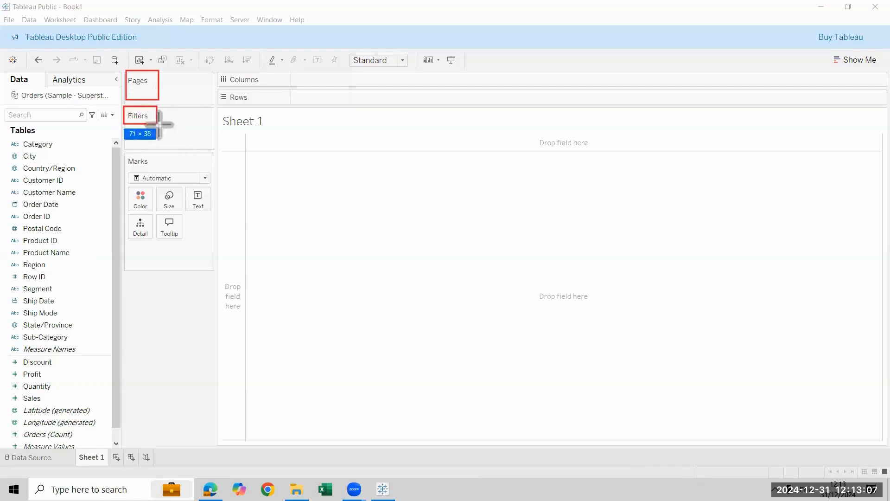
pyautogui.moveTo(125, 154)
pyautogui.mouseDown()
pyautogui.moveTo(214, 246)
pyautogui.moveTo(212, 166)
pyautogui.mouseUp()
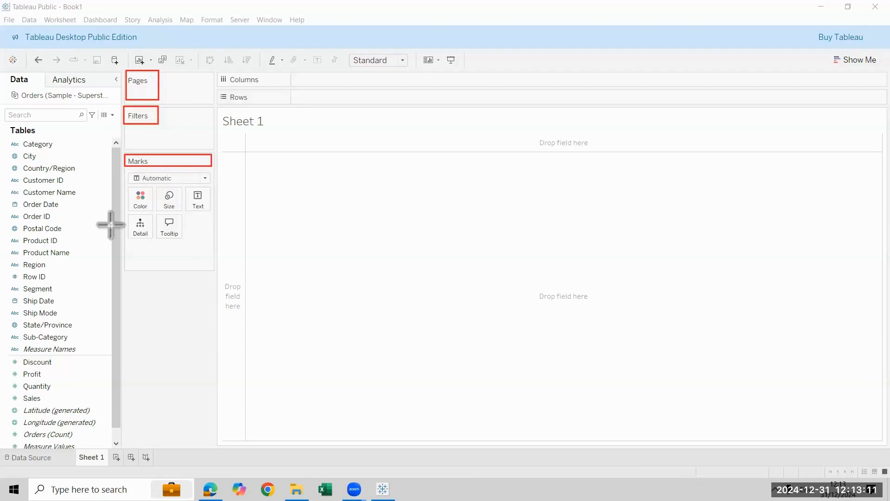
pyautogui.moveTo(123, 187)
pyautogui.mouseDown()
pyautogui.moveTo(183, 246)
pyautogui.moveTo(207, 252)
pyautogui.mouseUp()
pyautogui.moveTo(219, 71)
pyautogui.mouseDown()
pyautogui.moveTo(332, 93)
pyautogui.moveTo(358, 88)
pyautogui.mouseUp()
pyautogui.moveTo(219, 88); pyautogui.dragTo(394, 107)
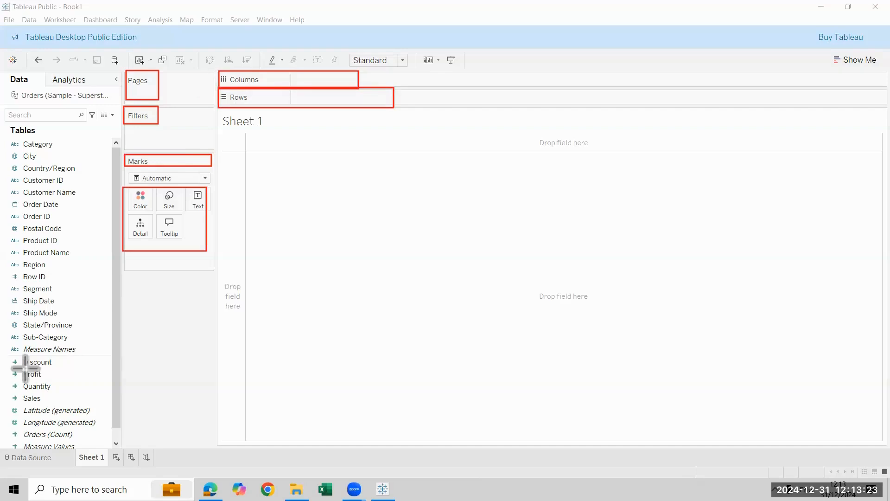
pyautogui.press('Escape')
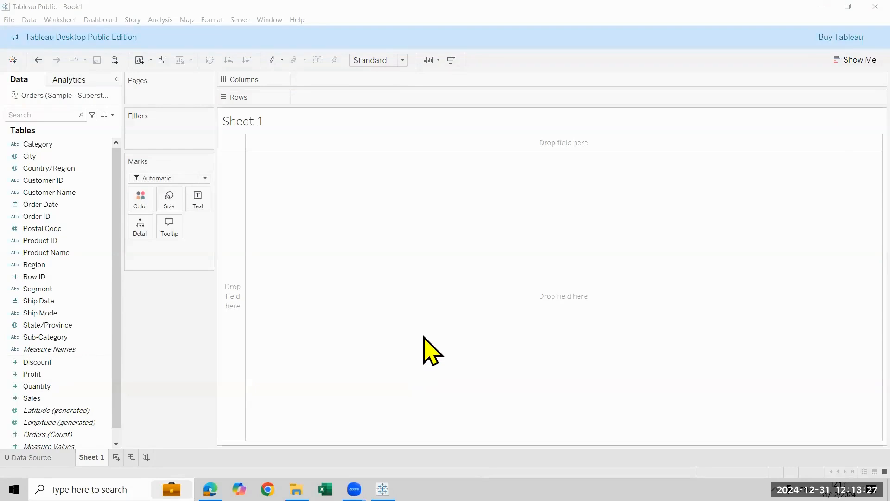
# Build a bar chart with Category on Rows and Sales on Columns, and fit it to Entire View
pyautogui.click(70, 153)
pyautogui.moveTo(70, 144); pyautogui.dragTo(356, 100)
pyautogui.moveTo(33, 397); pyautogui.dragTo(330, 93)
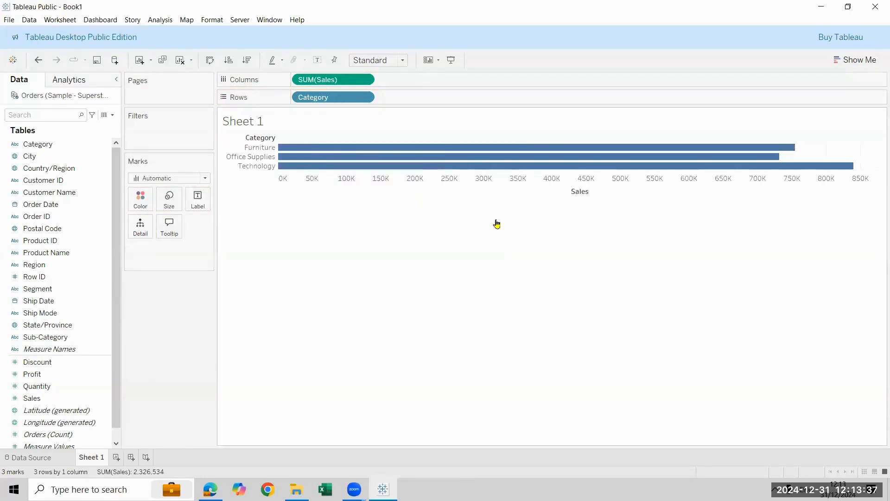
pyautogui.click(403, 63)
pyautogui.click(396, 103)
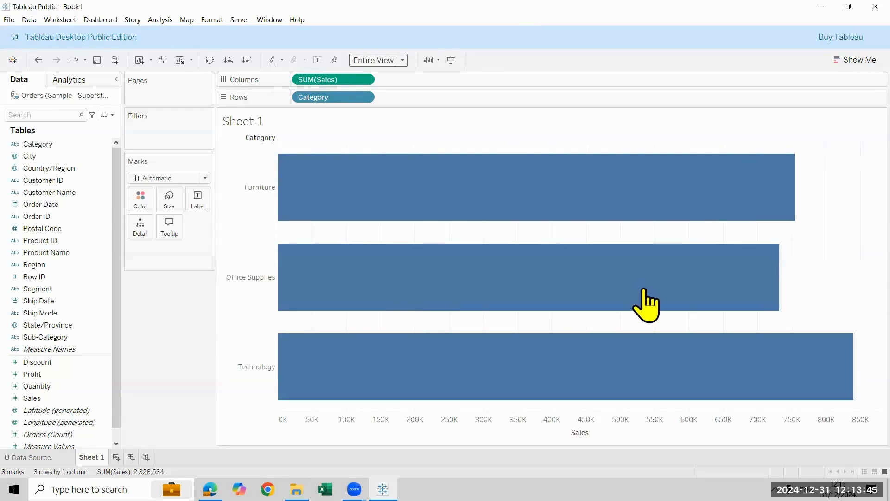
# Sort the categories in descending order of Sales and show the mark labels on the bars
pyautogui.click(247, 60)
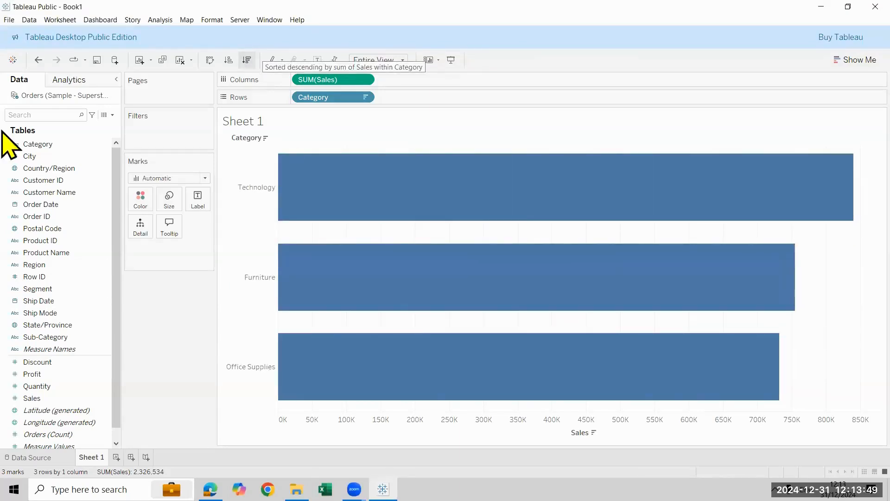
pyautogui.click(318, 60)
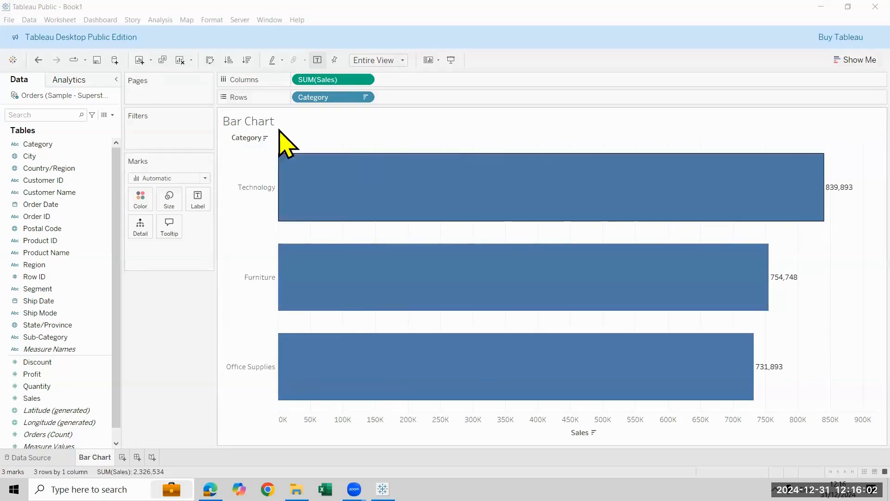
pyautogui.rightClick(251, 420)
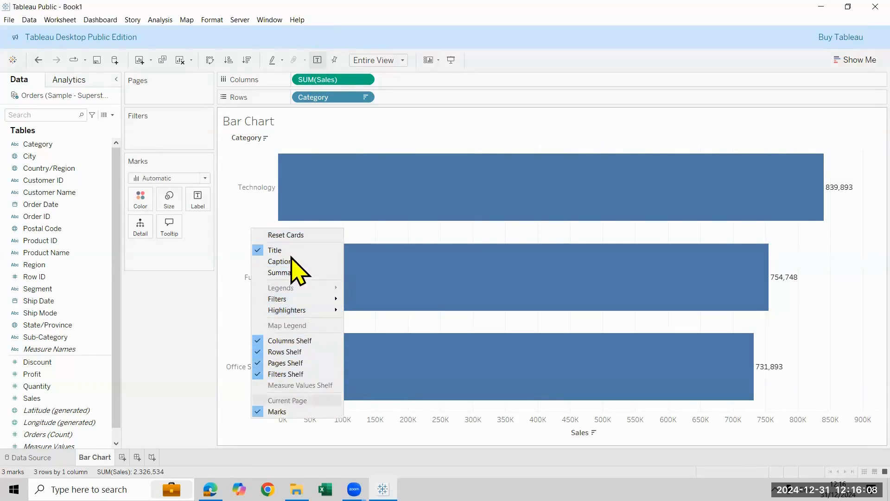
pyautogui.rightClick(561, 136)
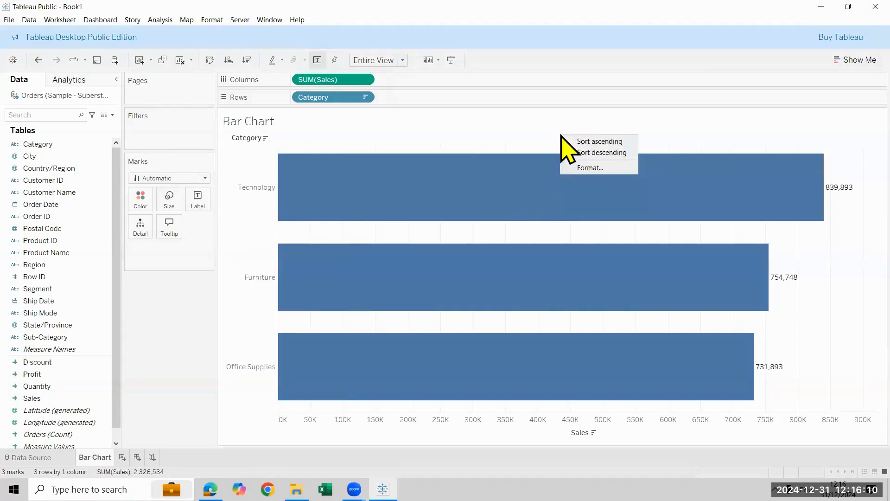
pyautogui.click(598, 169)
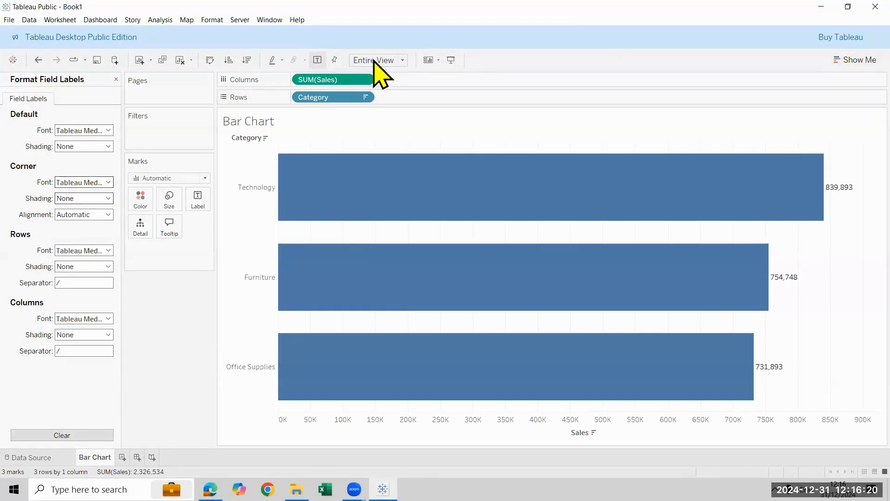
pyautogui.click(116, 79)
# Set the default worksheet font to Tableau Medium, size 10, bold
pyautogui.click(212, 20)
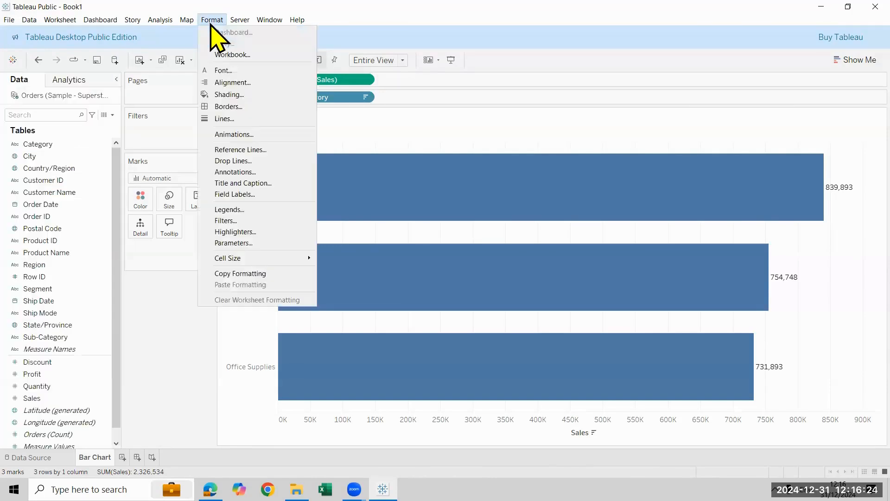
pyautogui.click(225, 72)
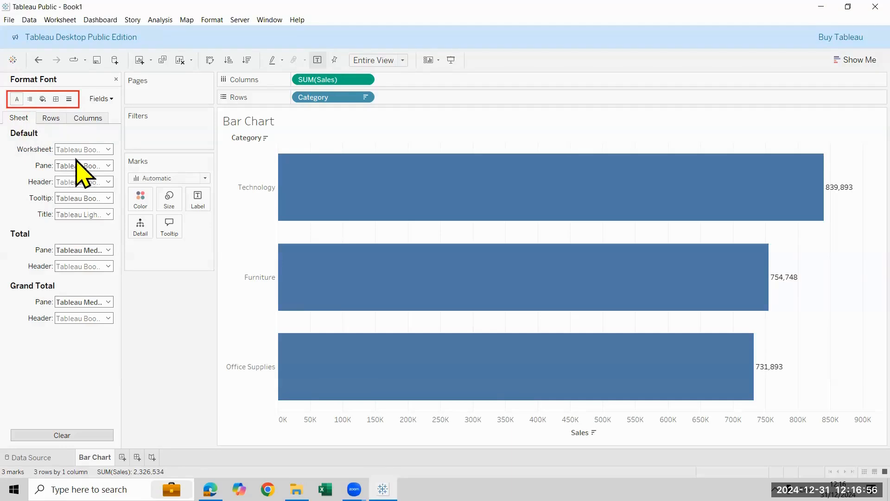
pyautogui.click(89, 150)
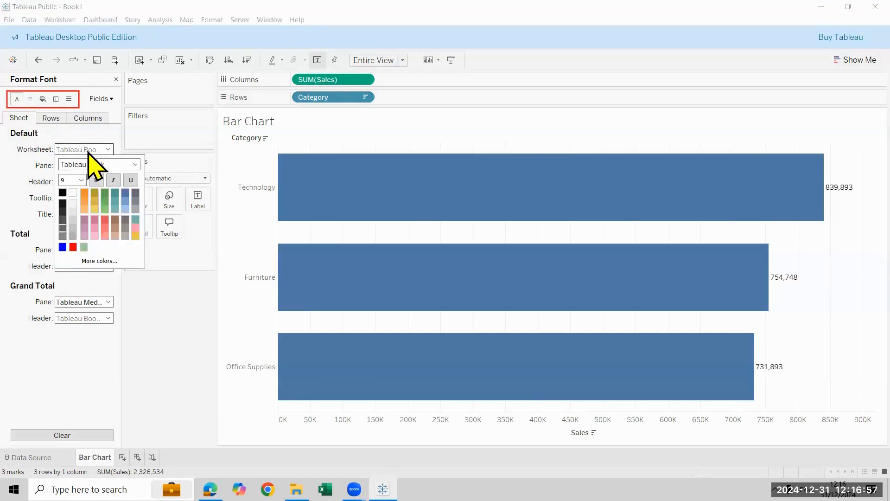
pyautogui.click(81, 180)
pyautogui.click(82, 205)
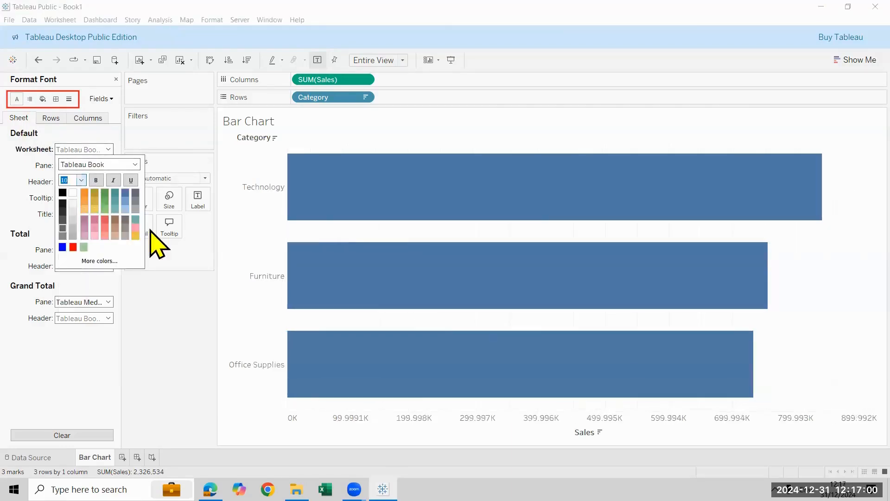
pyautogui.click(134, 165)
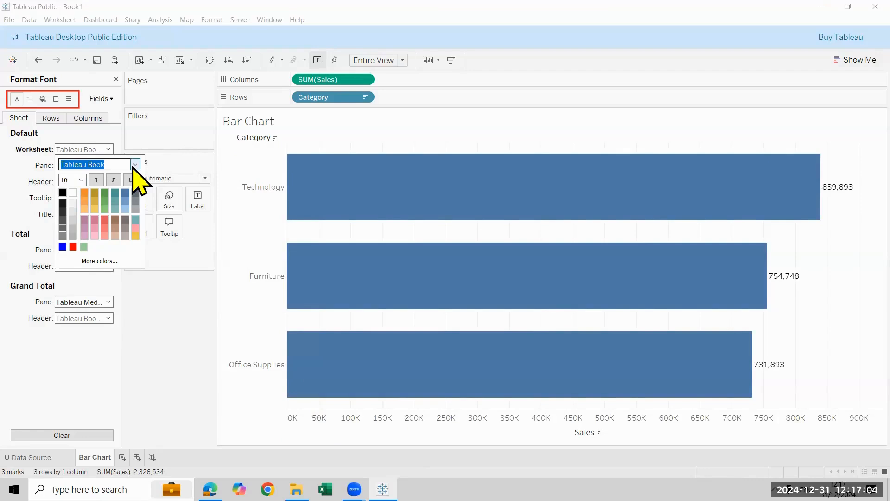
pyautogui.click(134, 164)
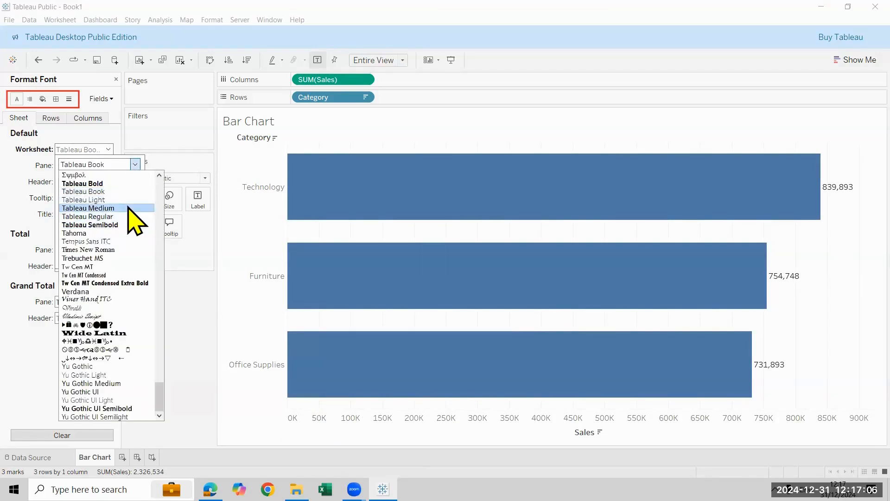
pyautogui.click(129, 208)
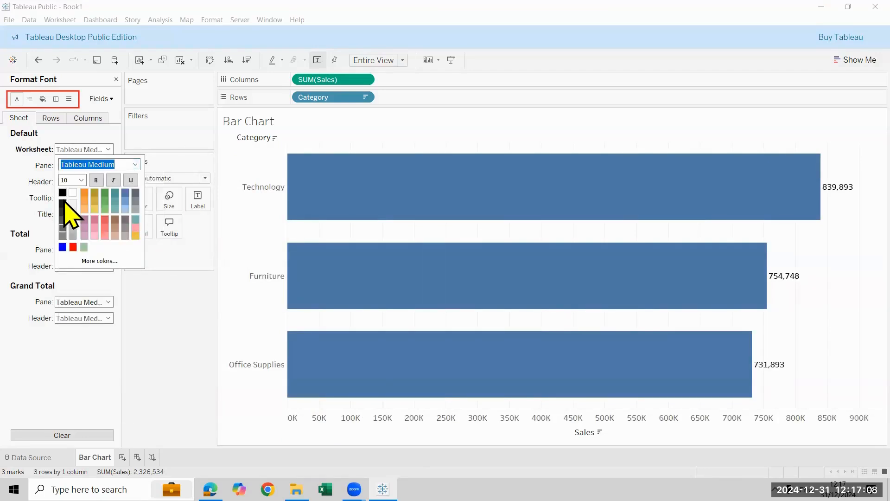
pyautogui.click(97, 181)
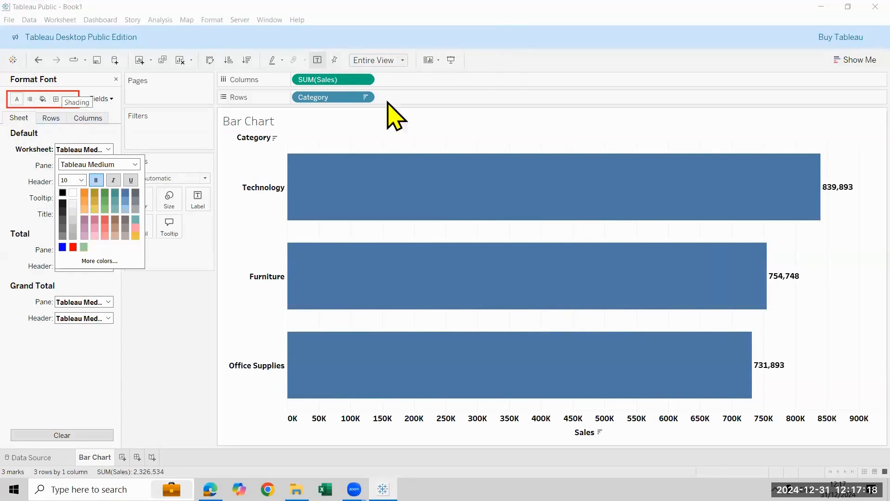
# Apply a pale blue-green default shading to the whole worksheet
pyautogui.click(43, 99)
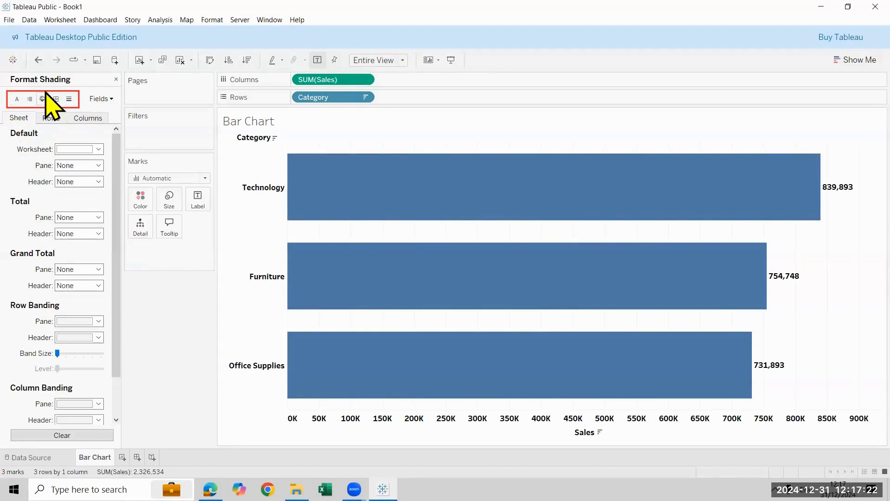
pyautogui.click(97, 149)
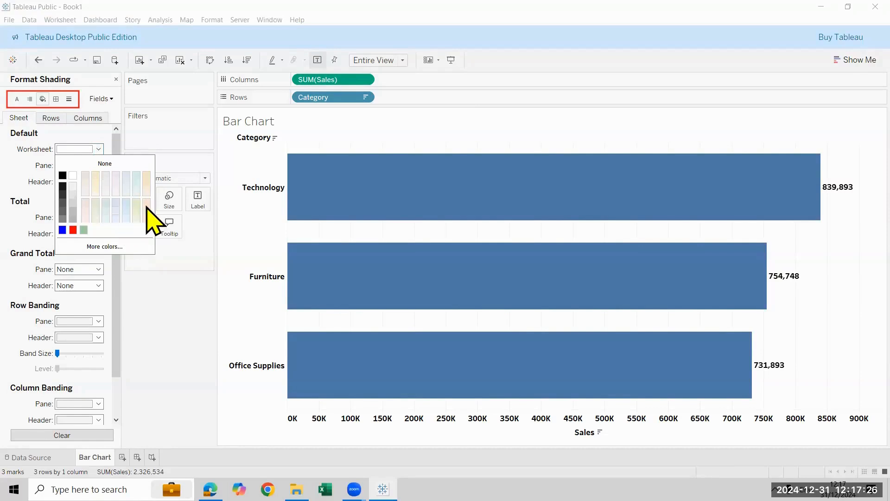
pyautogui.click(137, 218)
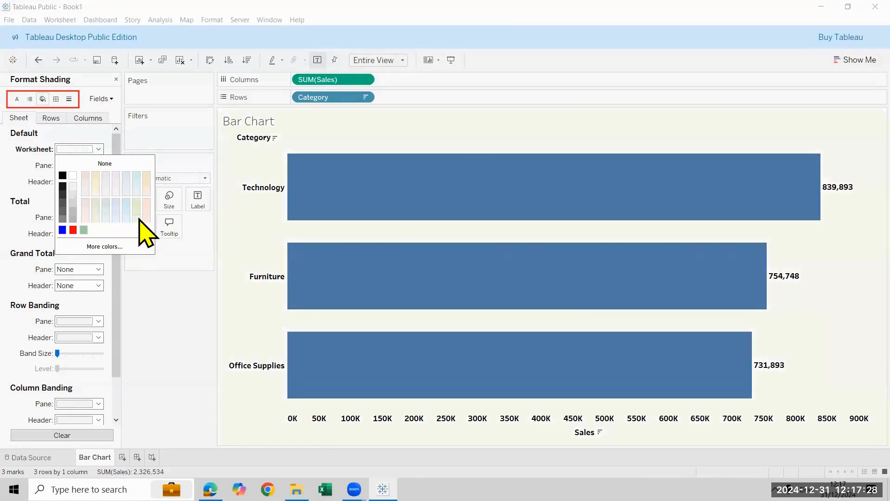
pyautogui.click(136, 203)
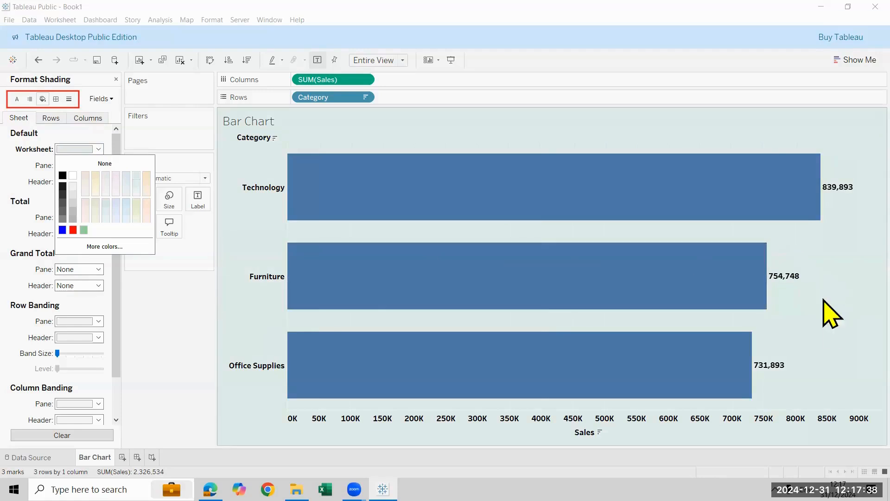
# Look through the line formatting for the sheet, rows and columns, open the column grid line options, and close the formatting
pyautogui.click(70, 99)
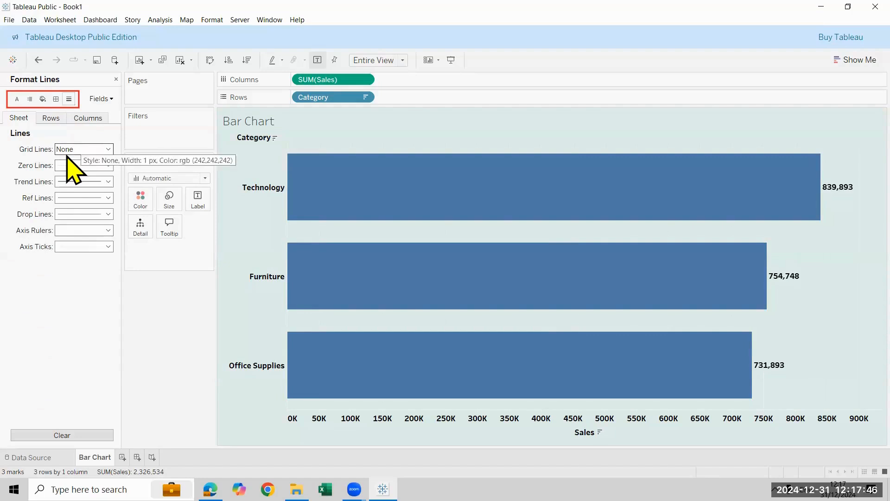
pyautogui.click(52, 119)
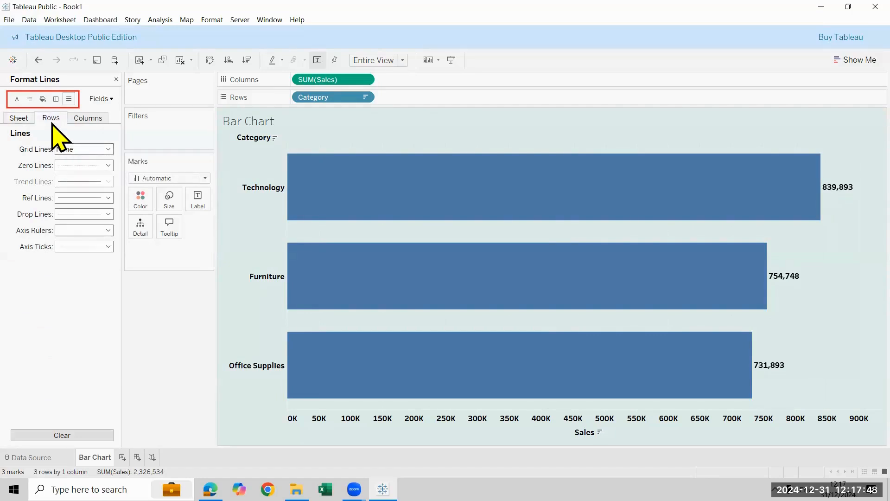
pyautogui.click(92, 119)
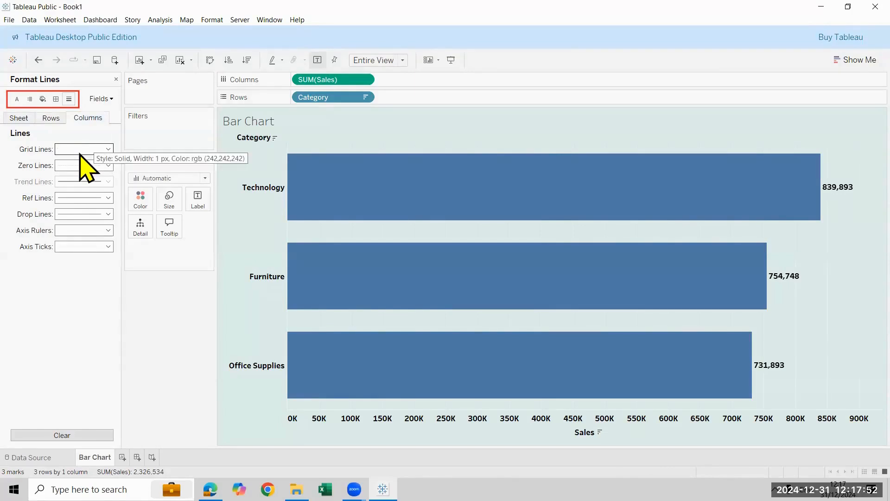
pyautogui.click(81, 153)
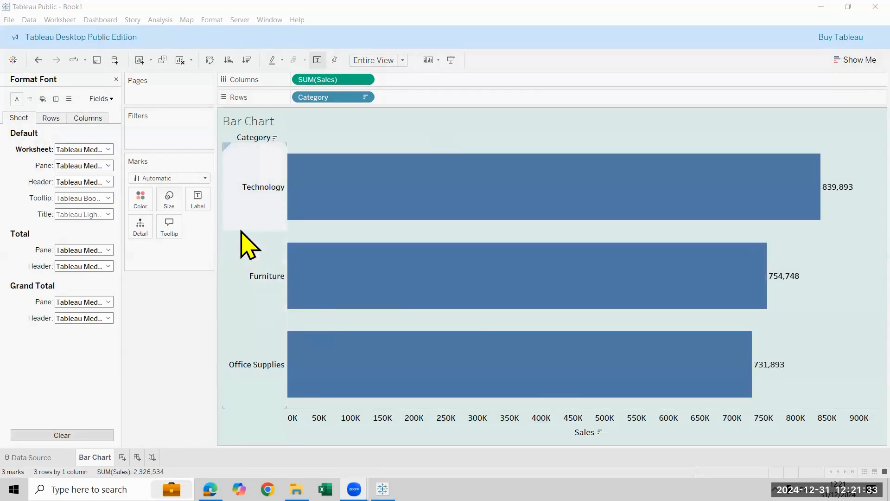
pyautogui.click(117, 80)
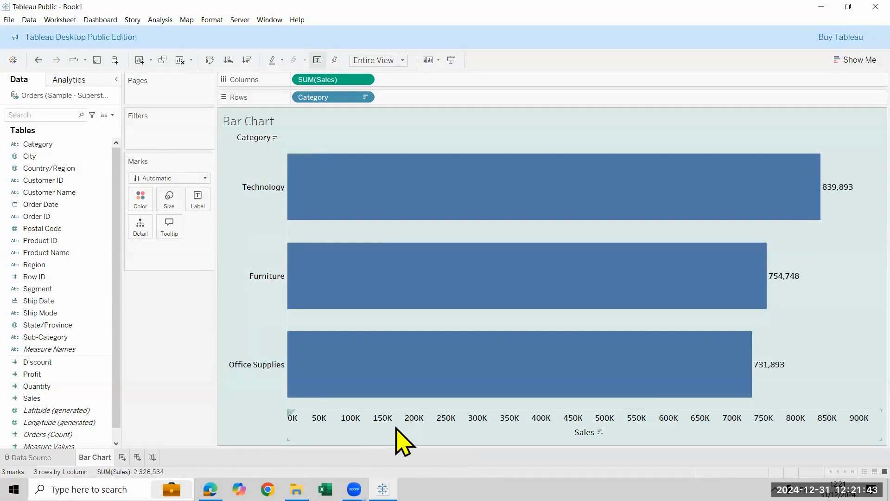
pyautogui.rightClick(660, 423)
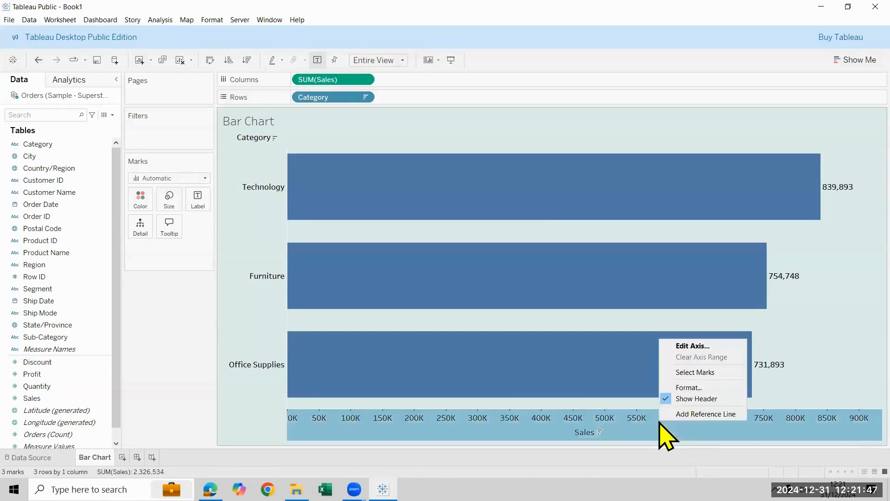
pyautogui.click(694, 399)
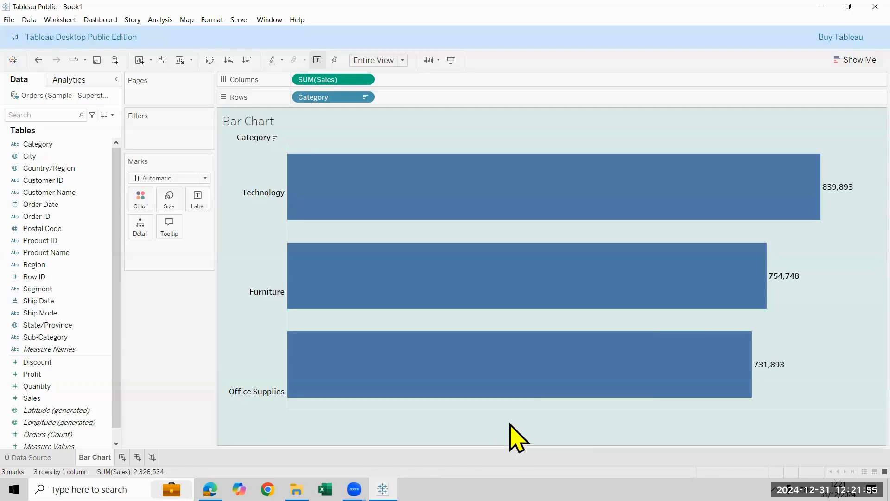
pyautogui.hotkey('ctrl', 'z')
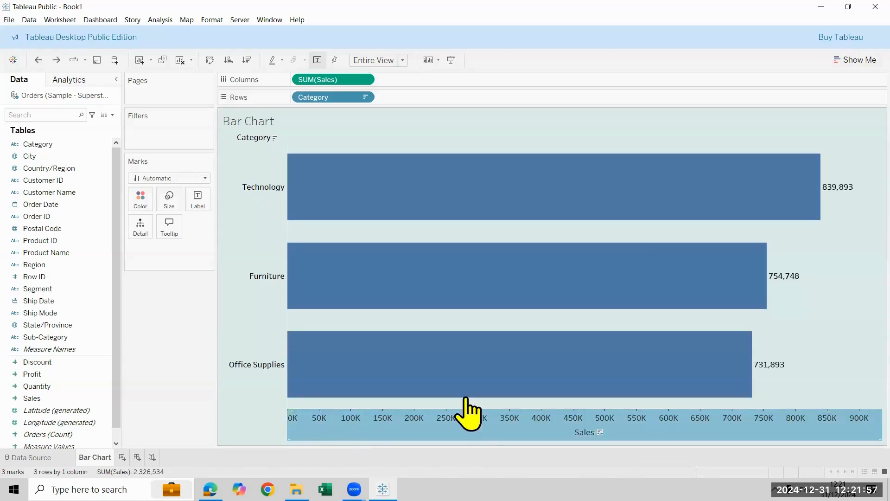
# Hide the header of the Sales axis below the bars
pyautogui.rightClick(659, 425)
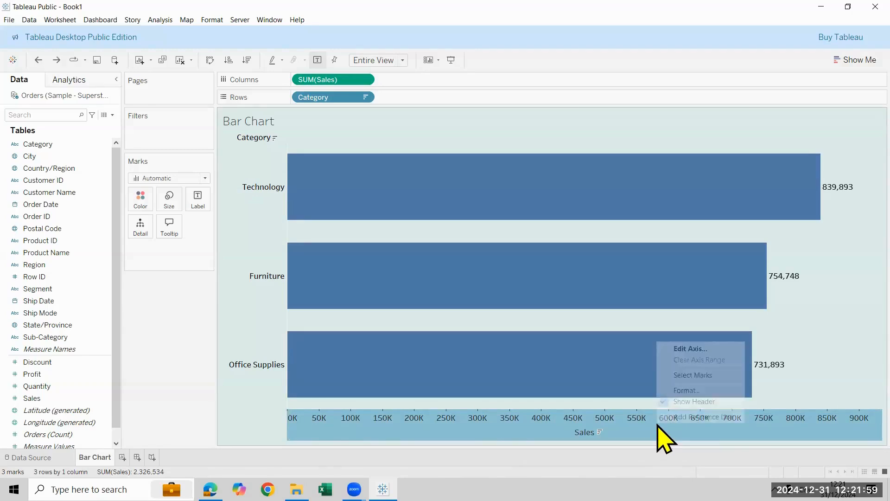
pyautogui.click(694, 402)
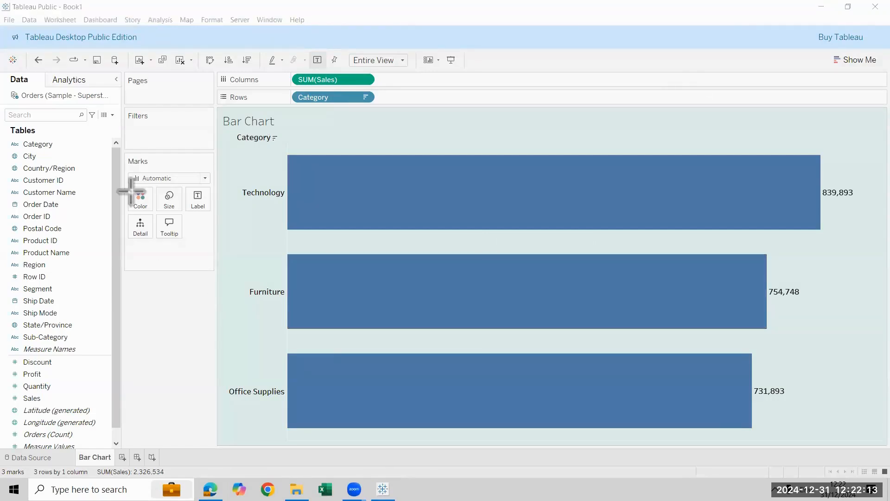
pyautogui.moveTo(161, 166); pyautogui.dragTo(124, 152)
pyautogui.moveTo(127, 186)
pyautogui.mouseDown()
pyautogui.moveTo(155, 199)
pyautogui.moveTo(155, 209)
pyautogui.mouseUp()
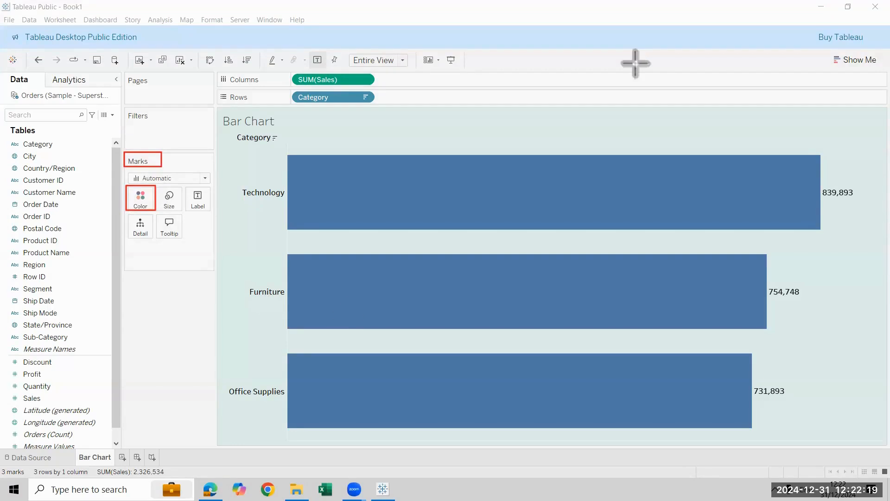
# Color all the bars light pink and give them a black border
pyautogui.click(142, 206)
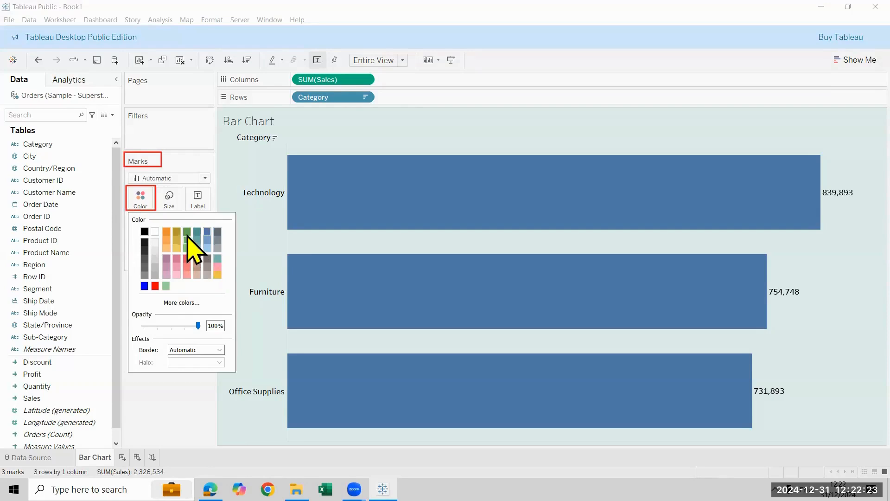
pyautogui.click(218, 259)
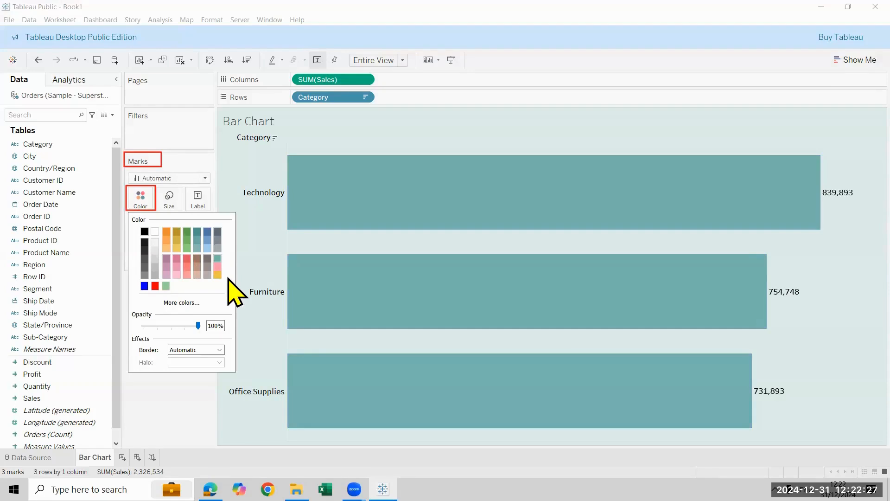
pyautogui.click(217, 267)
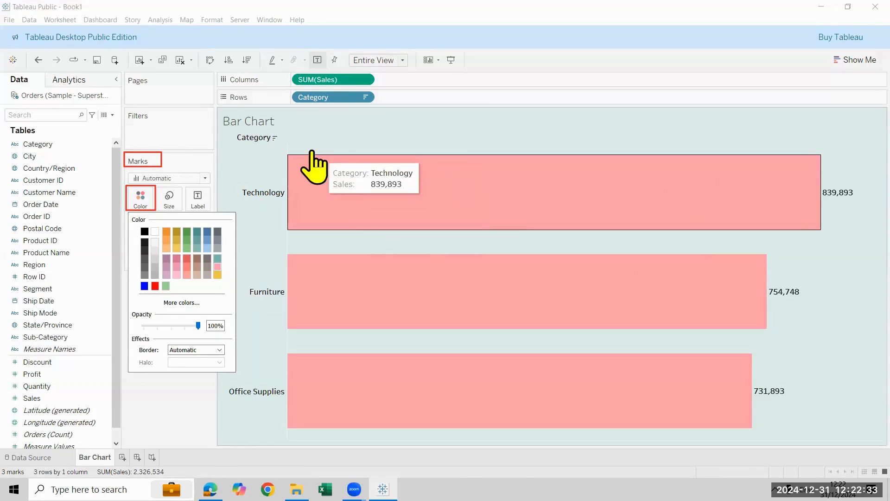
pyautogui.click(205, 352)
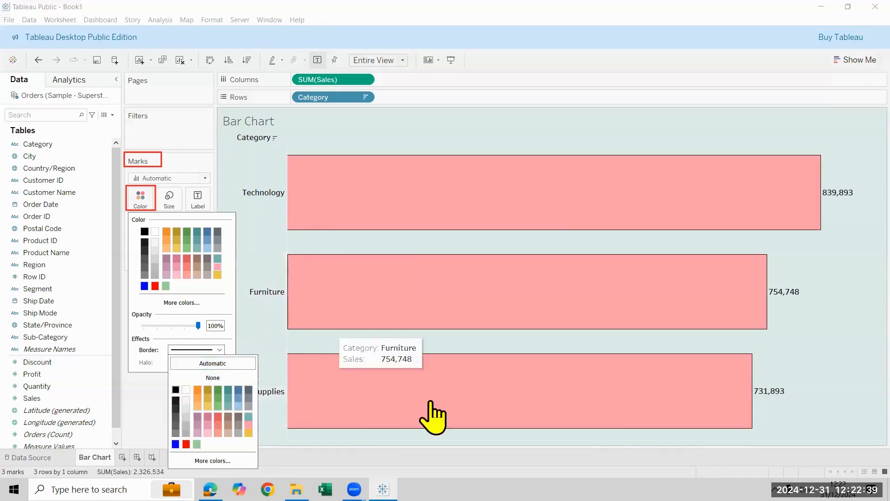
pyautogui.click(153, 407)
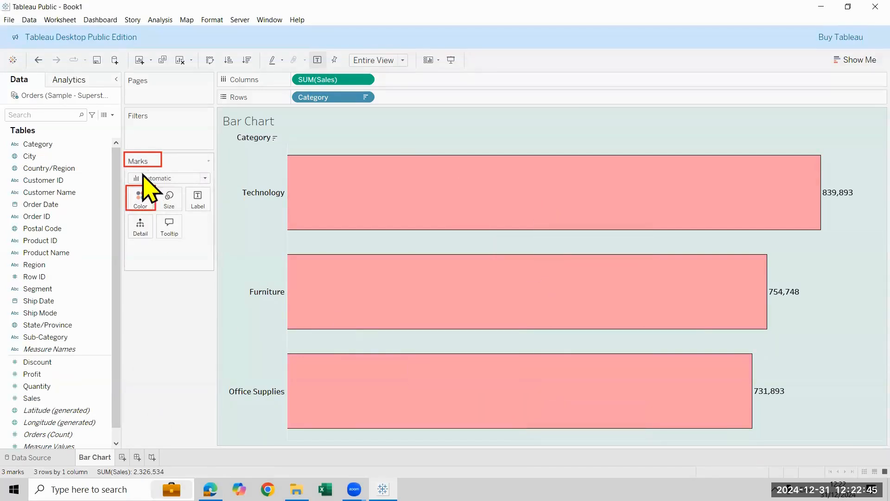
pyautogui.click(142, 199)
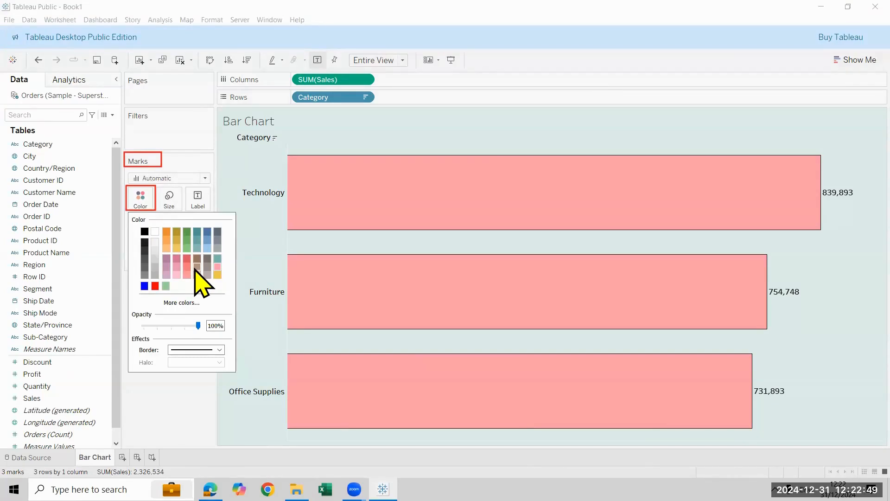
pyautogui.click(161, 411)
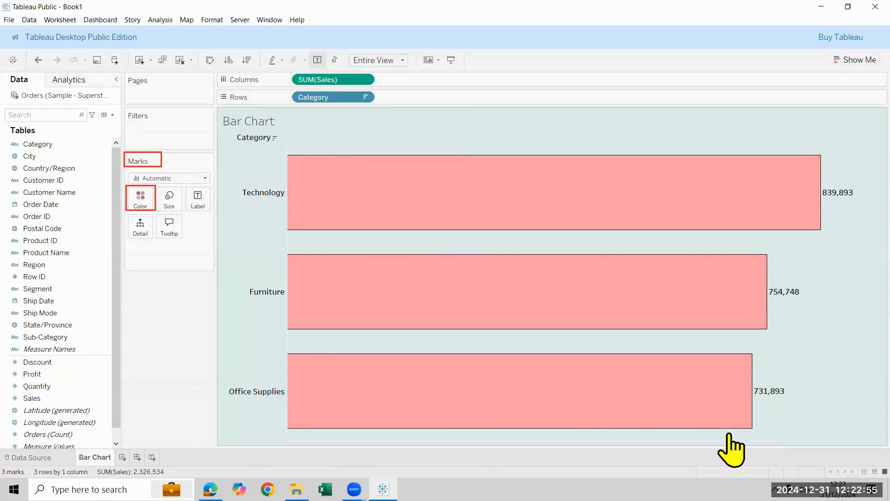
# Change the default shading of the whole worksheet to a very light grey
pyautogui.click(247, 437)
pyautogui.rightClick(248, 437)
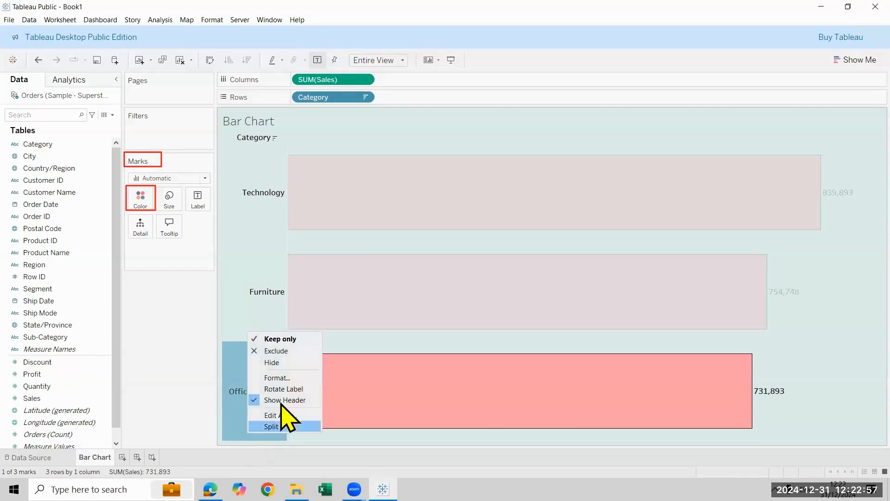
pyautogui.click(278, 378)
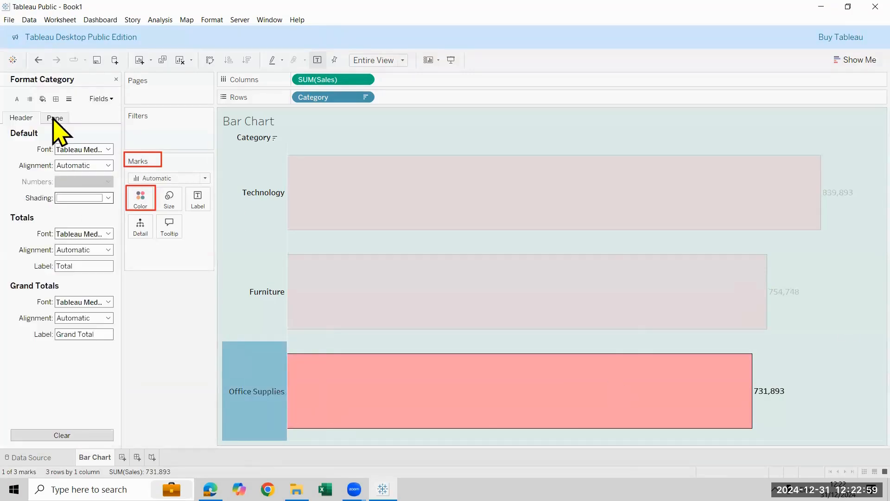
pyautogui.click(43, 99)
pyautogui.click(98, 149)
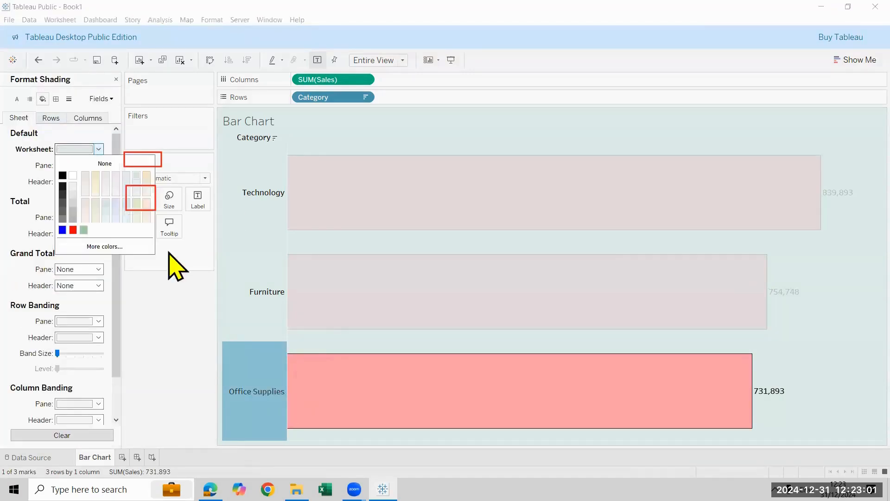
pyautogui.click(136, 192)
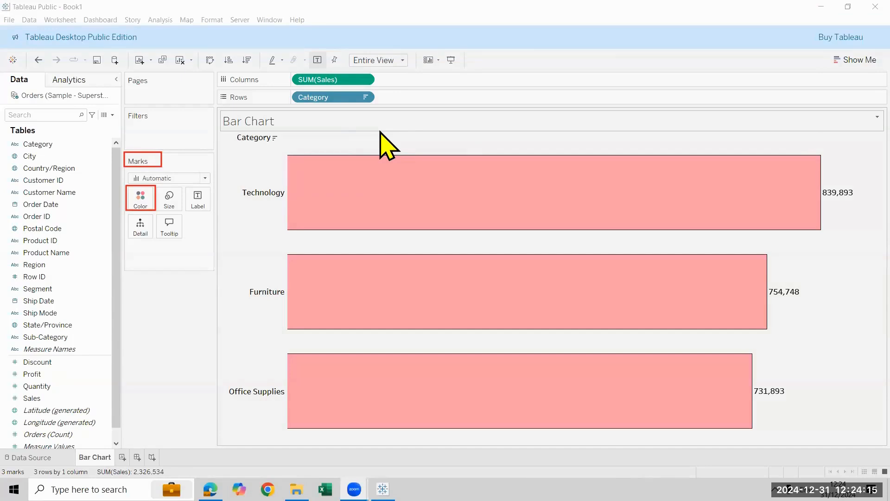
# Replace the sheet-name placeholder in the chart title with "Category wise Sales"
pyautogui.doubleClick(274, 124)
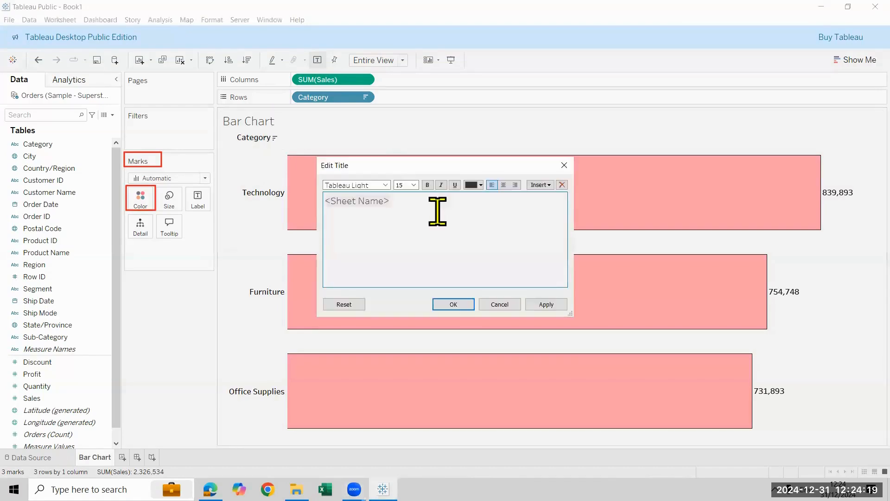
pyautogui.hotkey('ctrl', 'a')
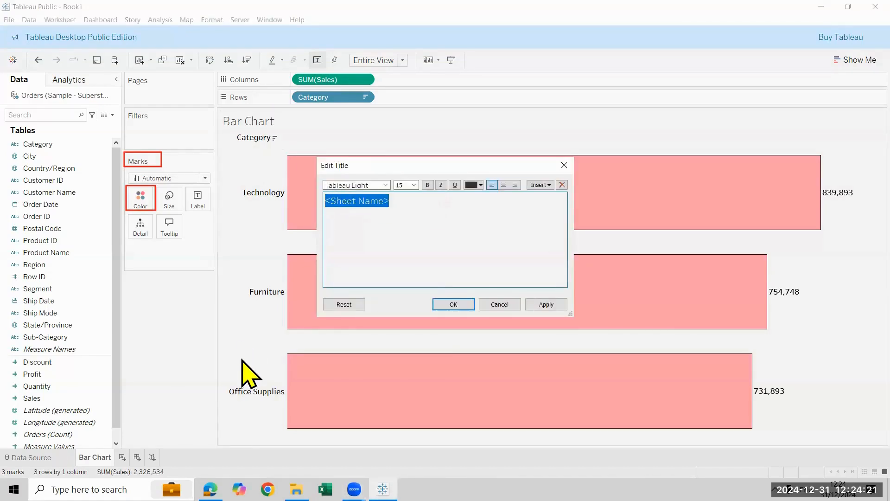
pyautogui.press('BackSpace')
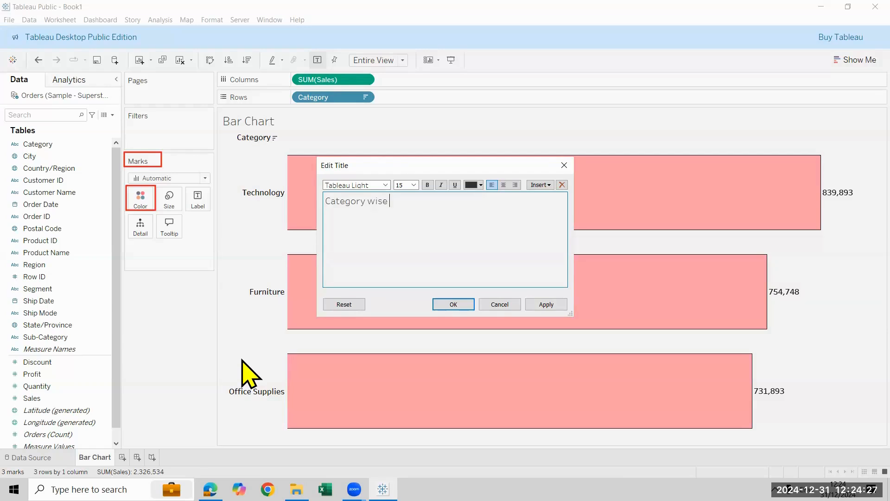
# Format the whole chart title as centered, bold, size 20 and red, and apply it
pyautogui.hotkey('ctrl', 'a')
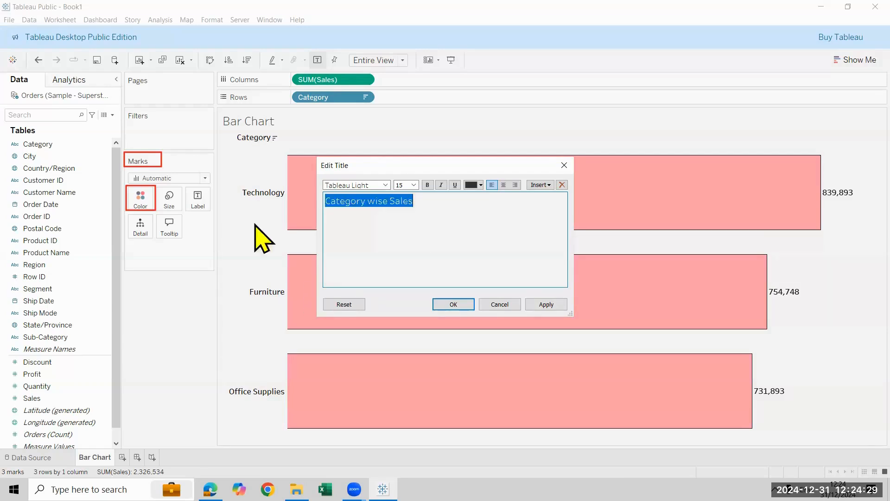
pyautogui.click(504, 185)
pyautogui.click(427, 185)
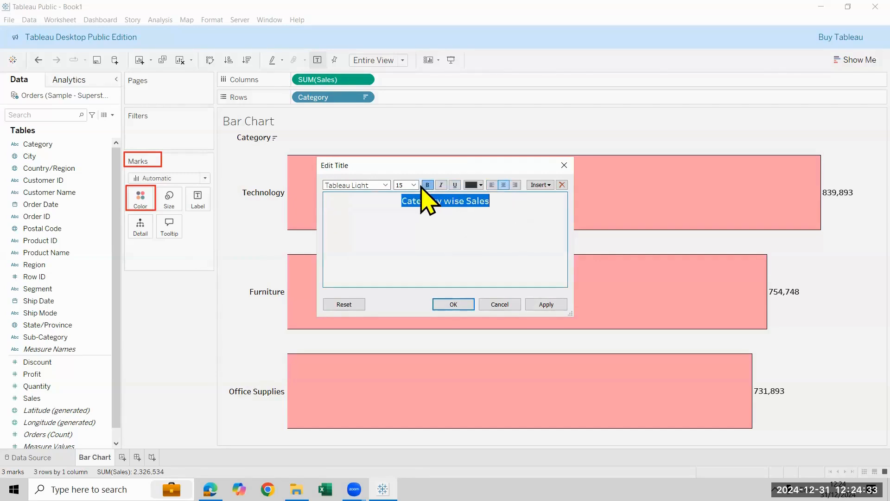
pyautogui.click(414, 186)
pyautogui.click(408, 260)
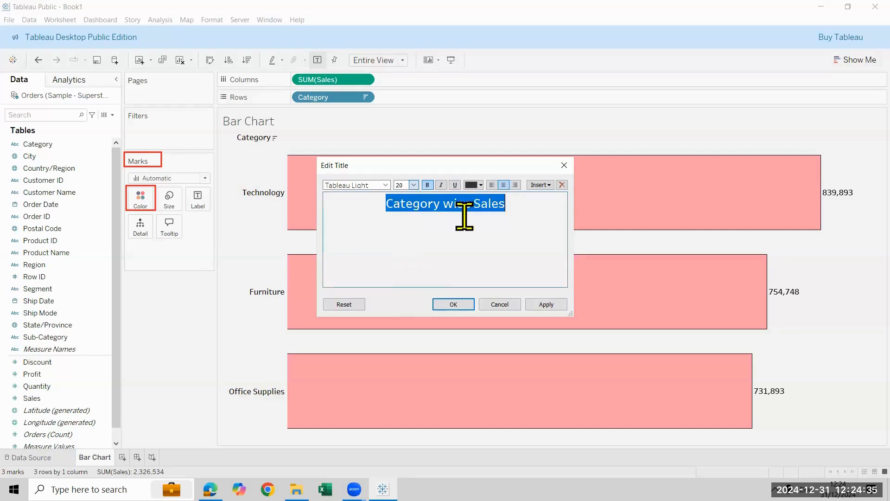
pyautogui.click(481, 185)
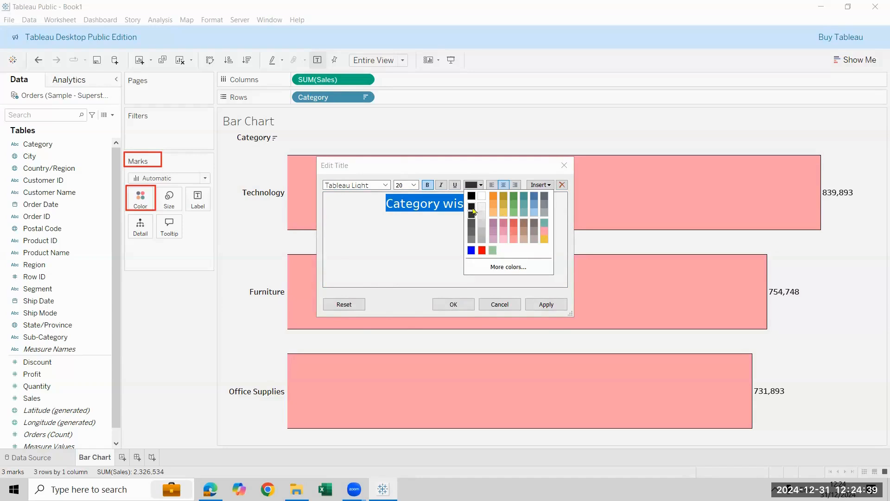
pyautogui.click(516, 227)
pyautogui.click(542, 306)
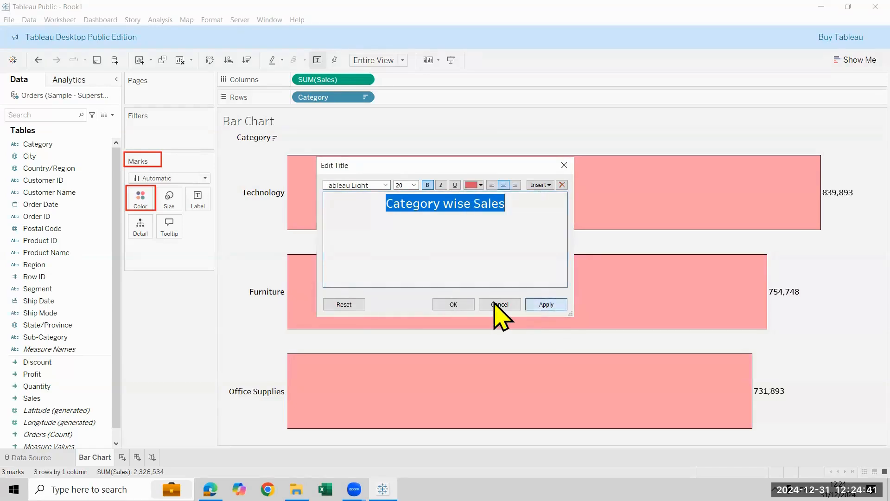
pyautogui.click(461, 305)
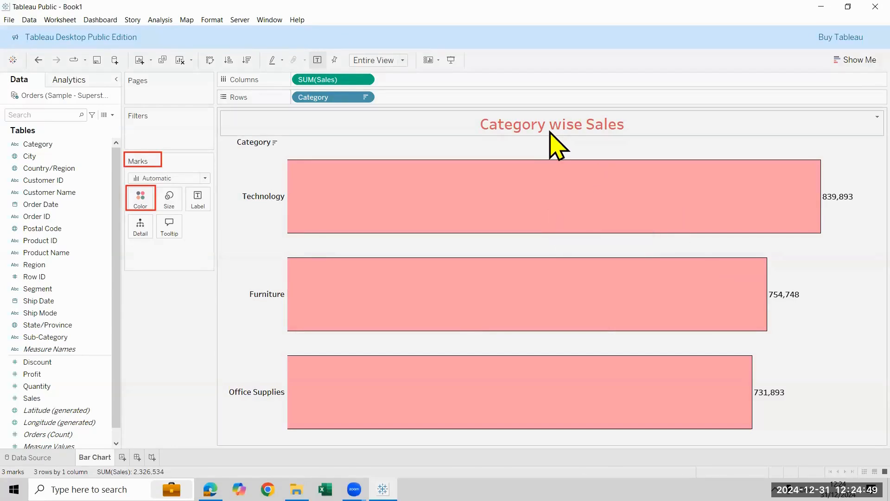
# Change the font of the whole chart title to Arial Narrow
pyautogui.doubleClick(367, 128)
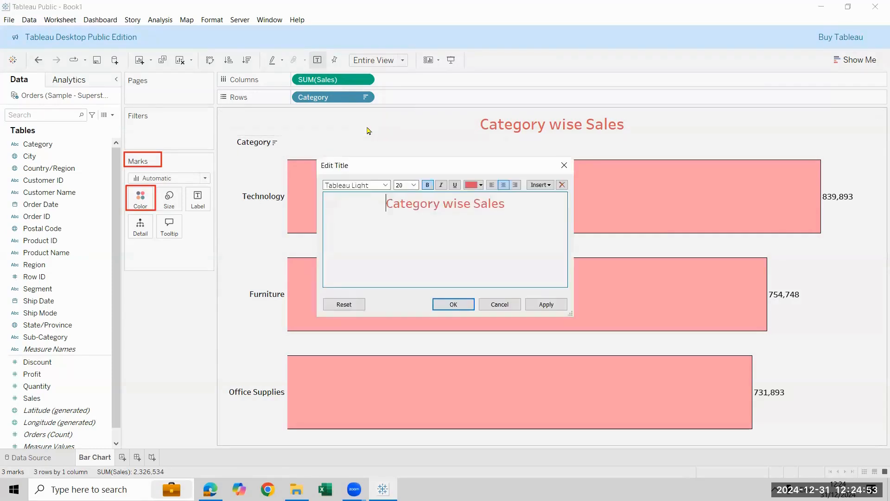
pyautogui.moveTo(528, 207); pyautogui.dragTo(379, 212)
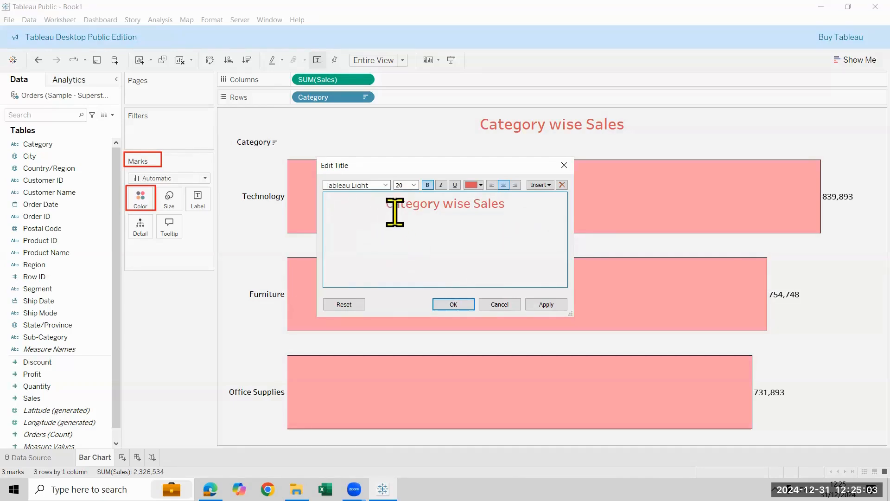
pyautogui.moveTo(545, 213); pyautogui.dragTo(389, 200)
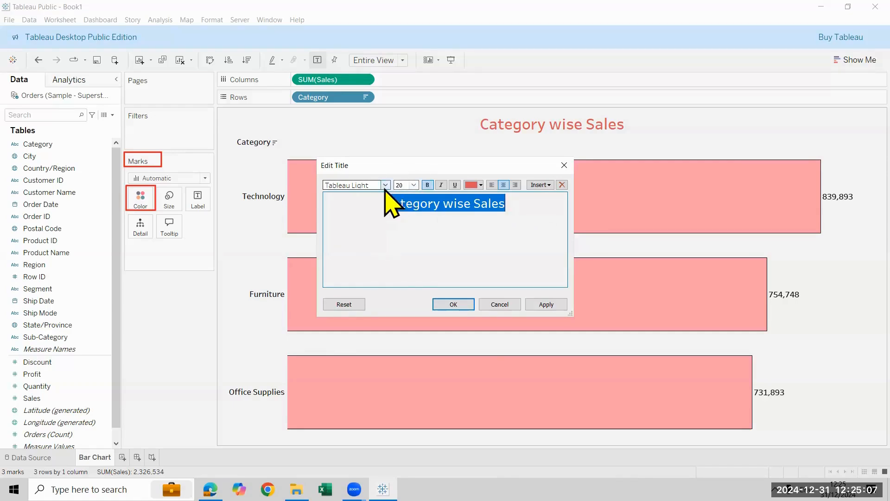
pyautogui.click(384, 186)
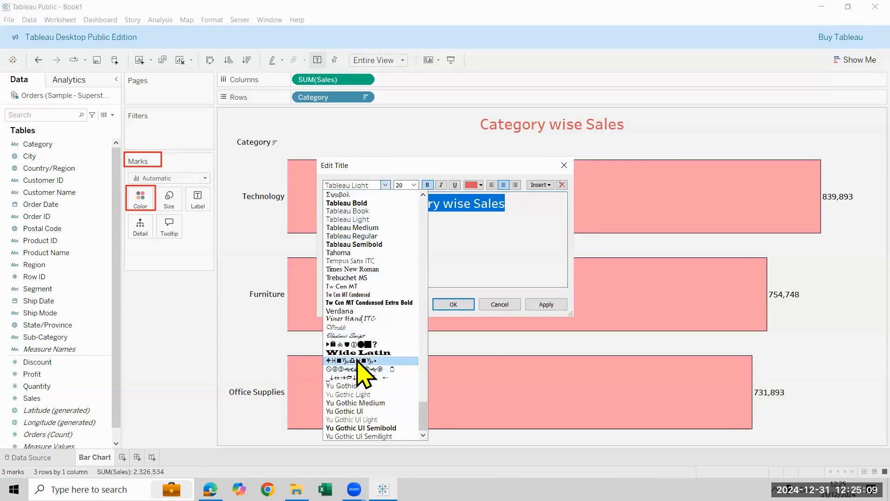
pyautogui.click(359, 361)
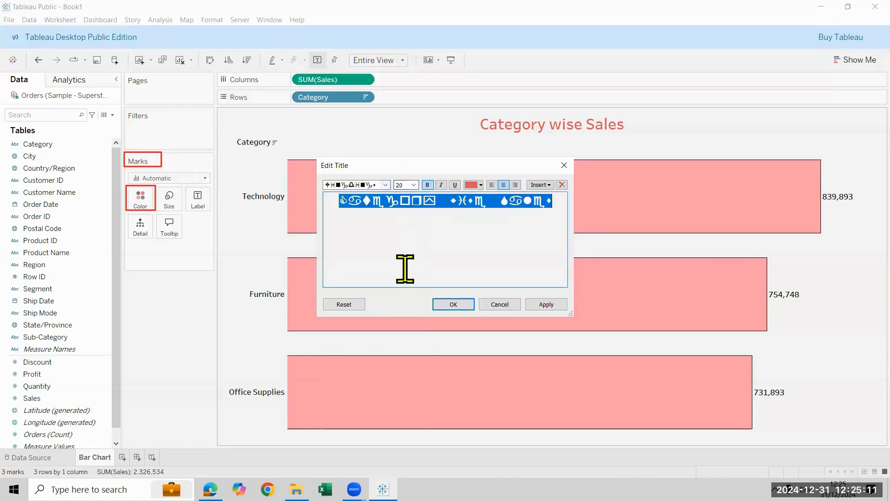
pyautogui.click(387, 185)
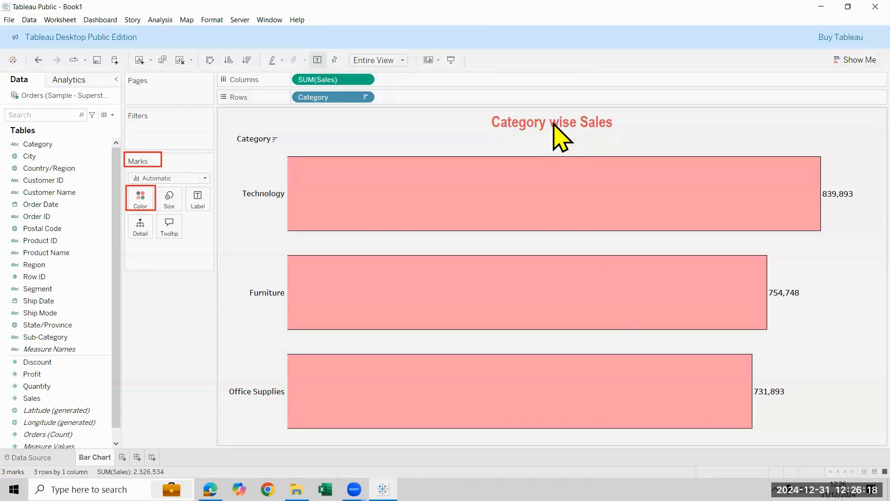
# Hide the Category field label for the rows of the bar chart
pyautogui.rightClick(252, 139)
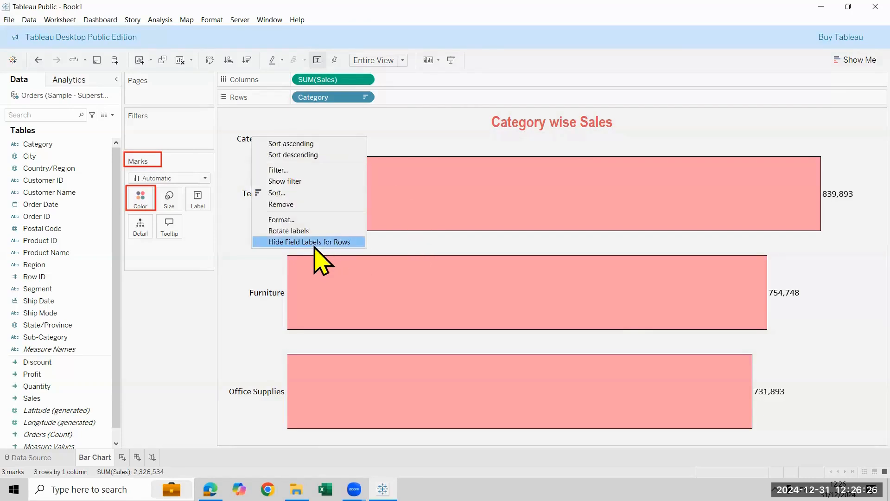
pyautogui.click(397, 141)
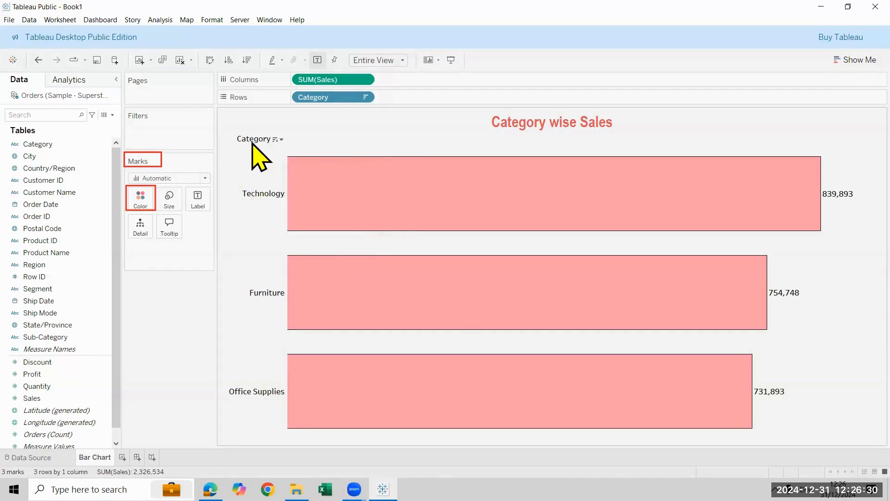
pyautogui.rightClick(253, 141)
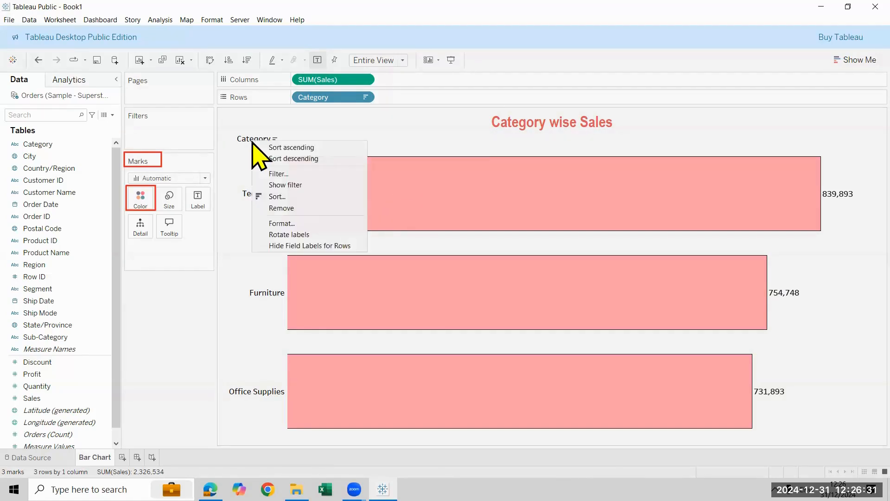
pyautogui.click(338, 245)
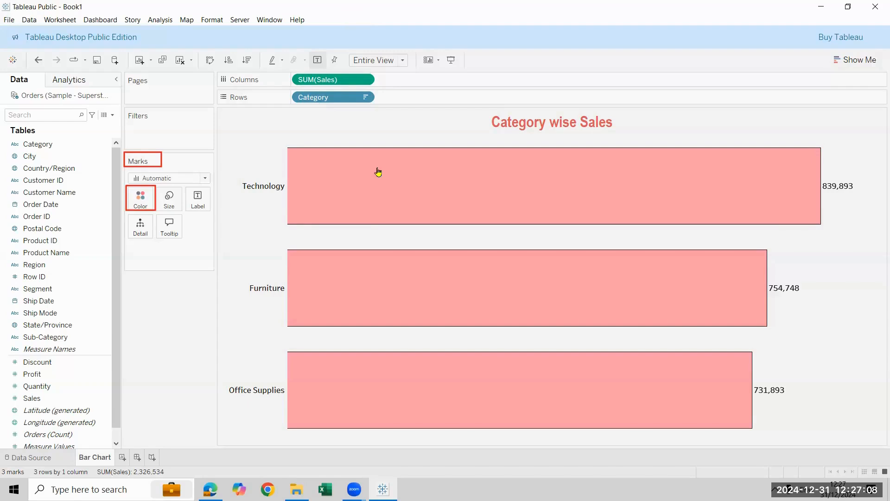
pyautogui.moveTo(374, 191)
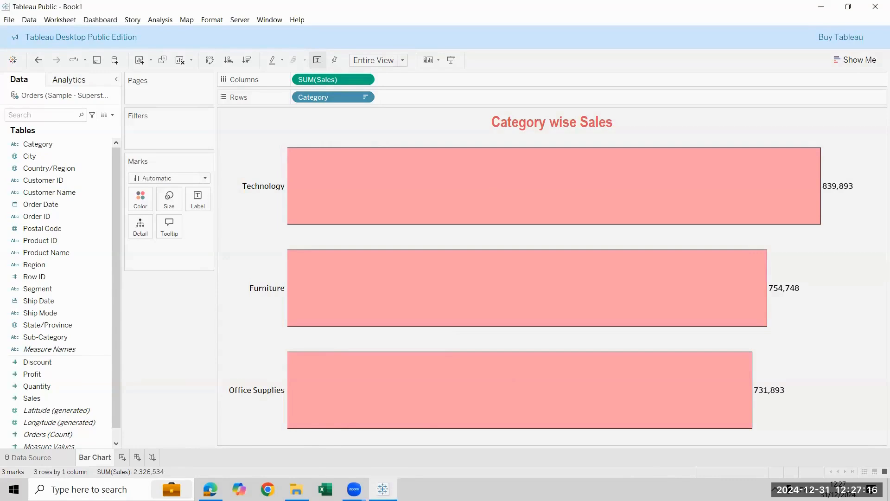
# Duplicate the Bar Chart sheet and swap rows and columns in the copy to make vertical bars
pyautogui.rightClick(89, 457)
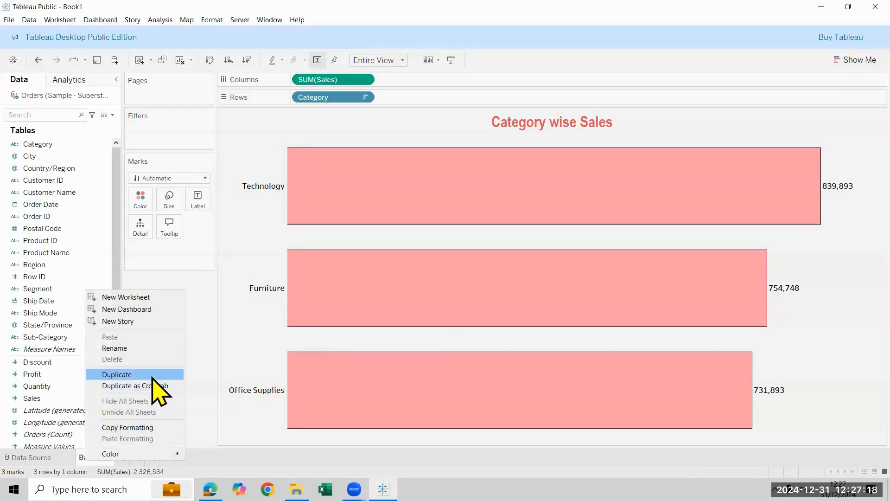
pyautogui.click(153, 375)
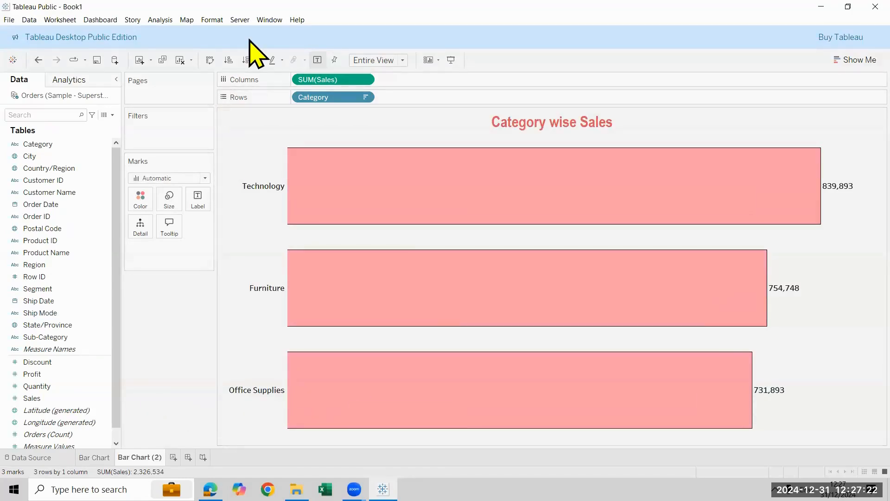
pyautogui.moveTo(195, 53); pyautogui.dragTo(217, 67)
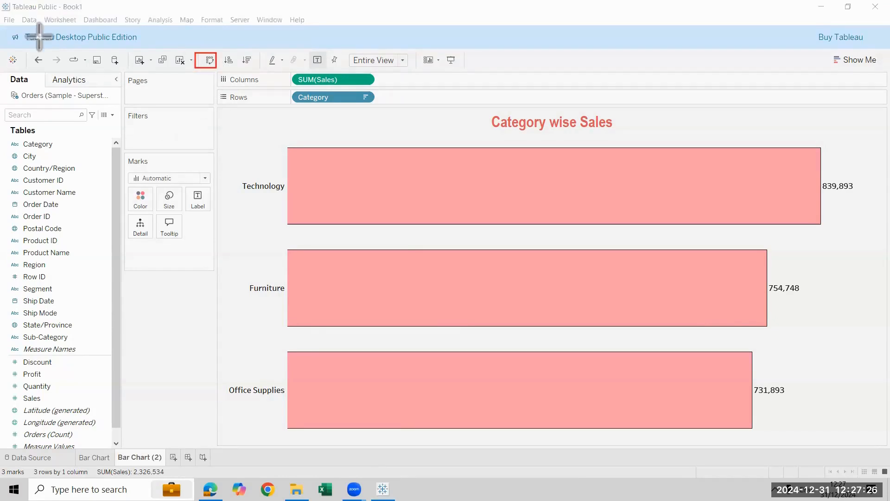
pyautogui.click(210, 60)
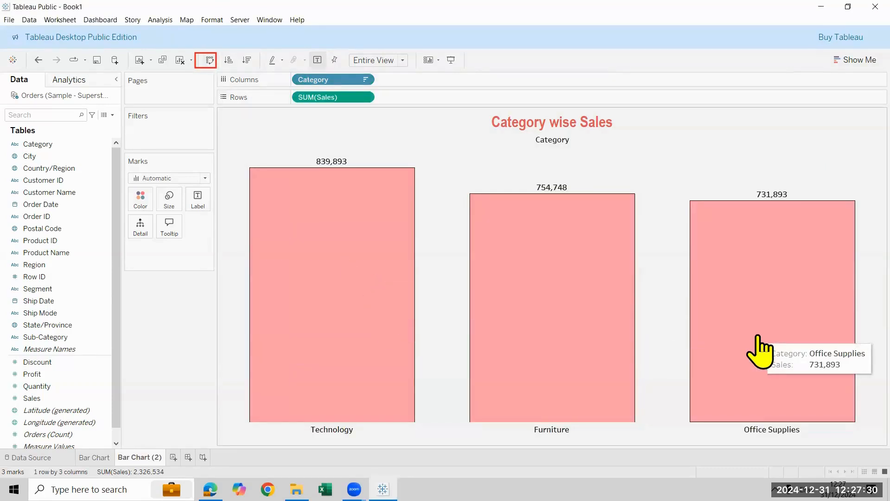
# Rename the duplicated sheet as Column Chart and hide its field labels for columns
pyautogui.doubleClick(140, 457)
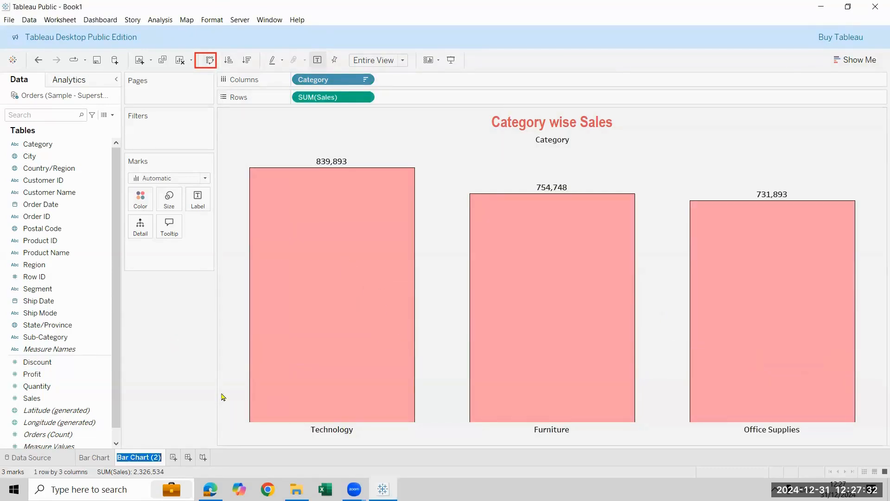
pyautogui.write('Column Chart')
pyautogui.press('Return')
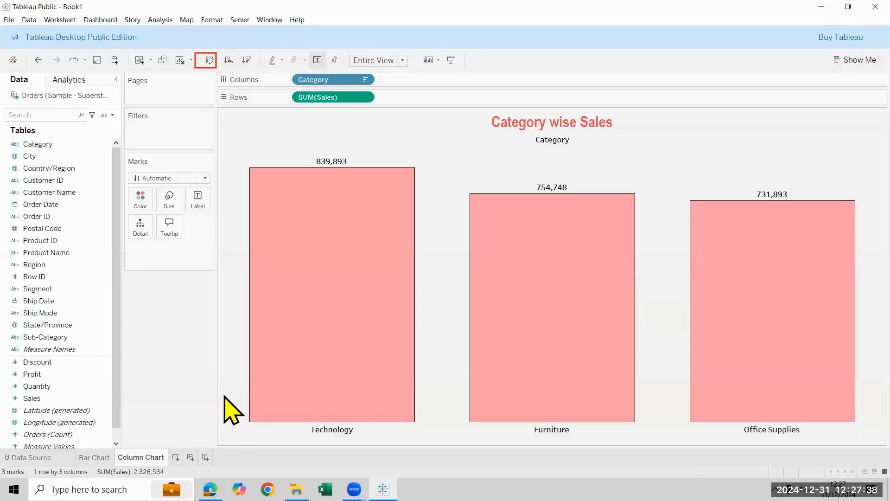
pyautogui.rightClick(545, 143)
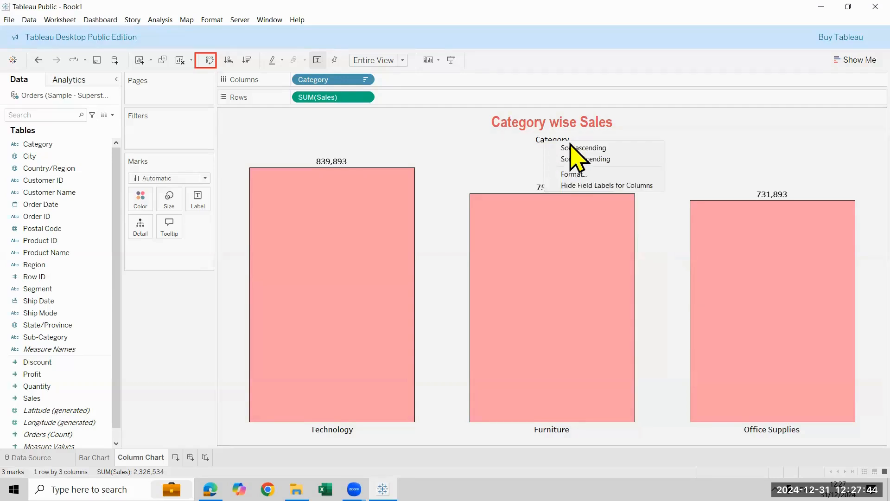
pyautogui.click(608, 185)
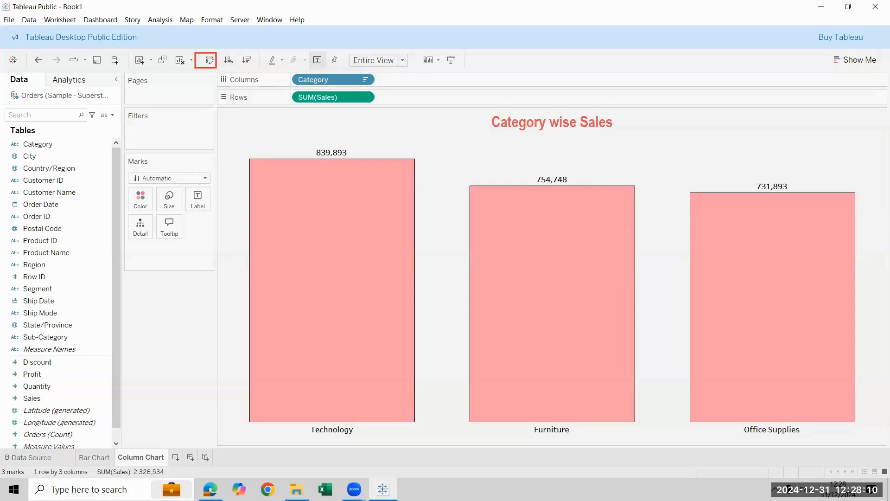
# Duplicate the Column Chart sheet and replace Category with Region as the column dimension in the copy
pyautogui.rightClick(148, 457)
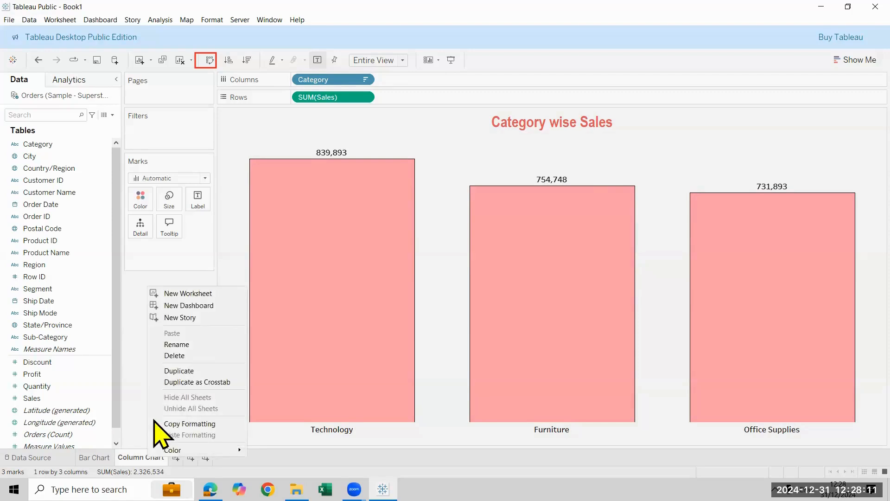
pyautogui.click(190, 373)
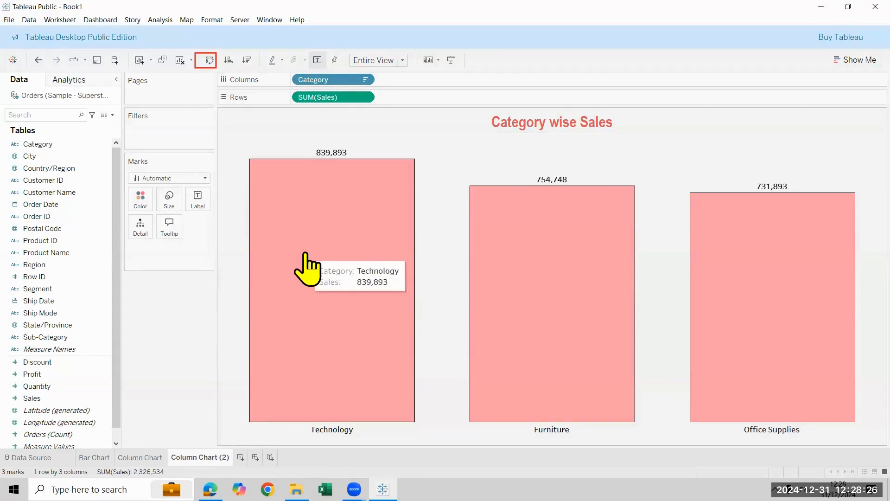
pyautogui.moveTo(322, 79); pyautogui.dragTo(69, 306)
pyautogui.moveTo(34, 264); pyautogui.dragTo(407, 264)
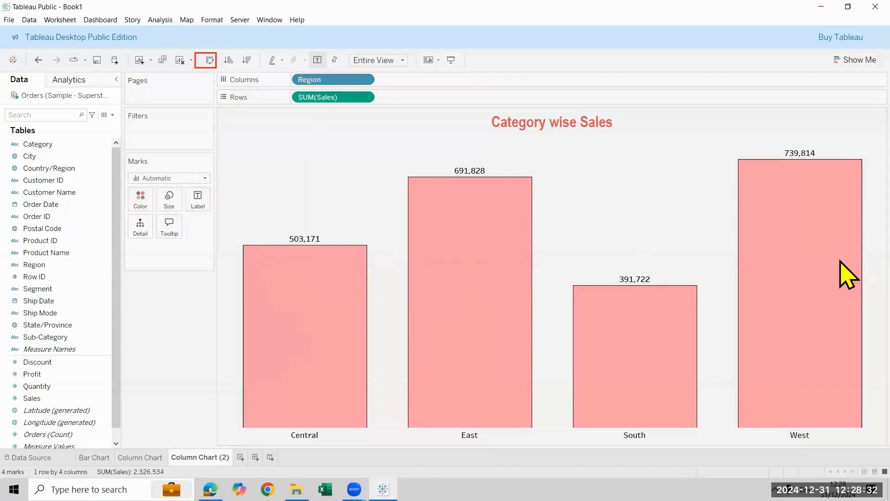
# Replace the word "Category" with "Region" in the chart title so it reads "Region wise Sales"
pyautogui.click(504, 123)
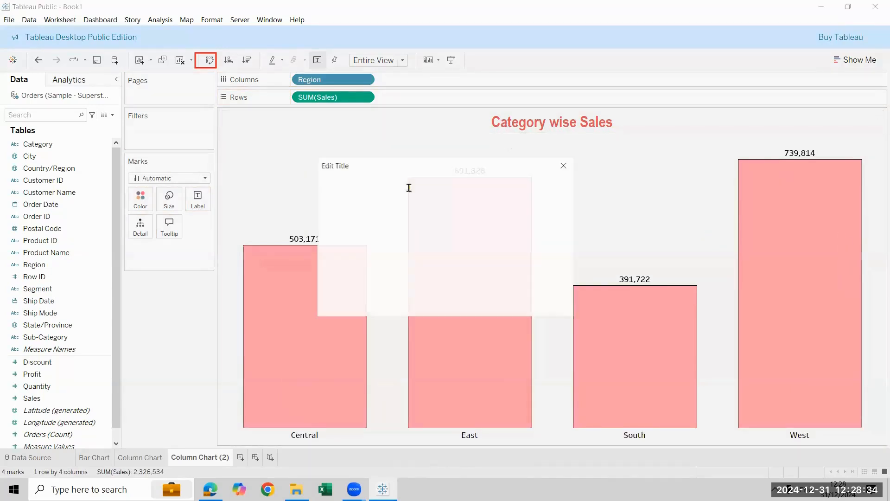
pyautogui.doubleClick(418, 201)
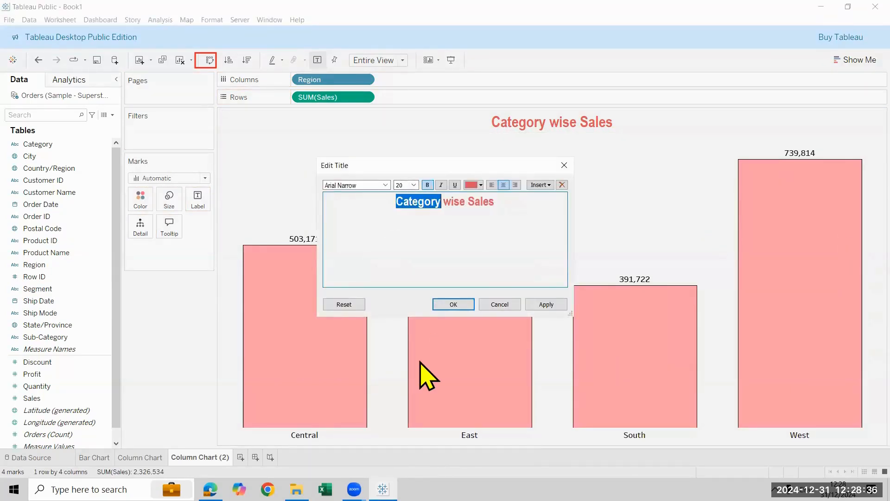
pyautogui.write('Region')
pyautogui.press('Return')
pyautogui.press('BackSpace')
pyautogui.click(469, 306)
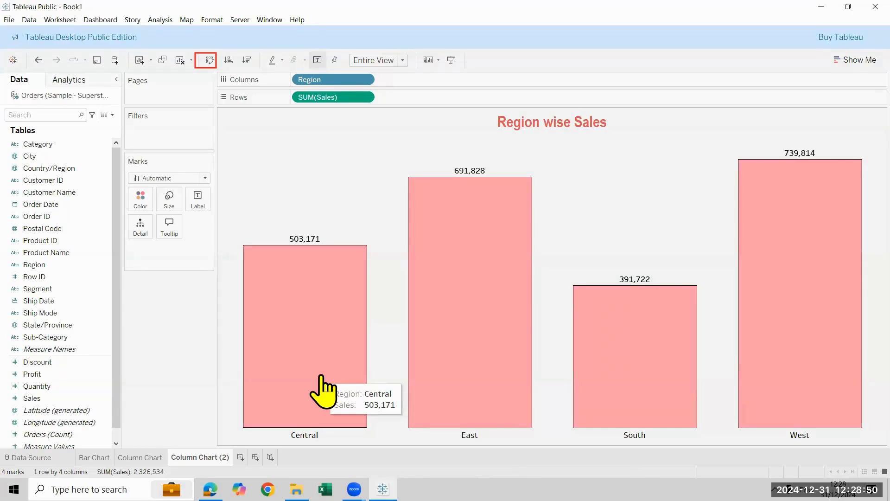
# Add Category after Region on the columns and sort the categories in descending order of sales
pyautogui.moveTo(52, 149); pyautogui.dragTo(424, 88)
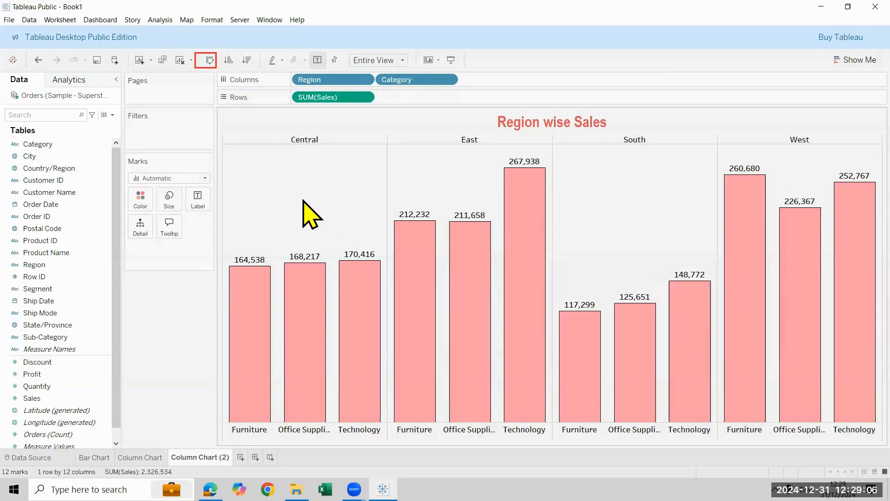
pyautogui.click(247, 60)
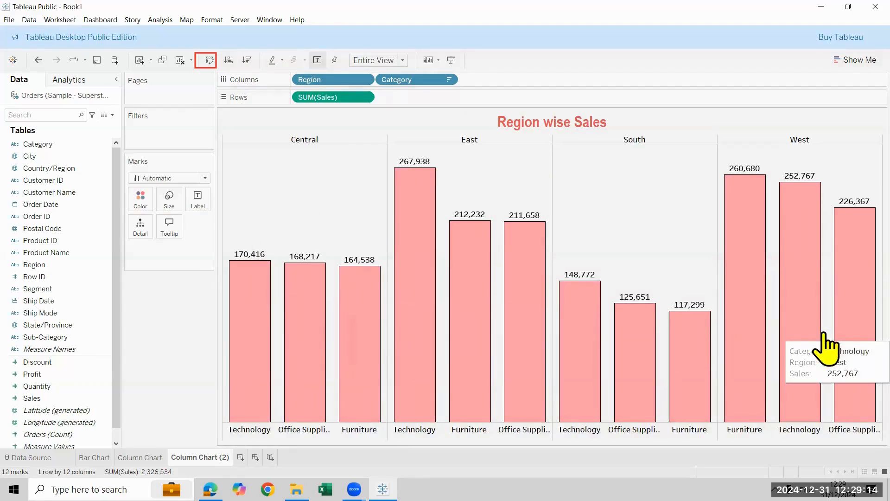
# Rename the Column Chart (2) sheet as Clustered Column Chart
pyautogui.doubleClick(186, 456)
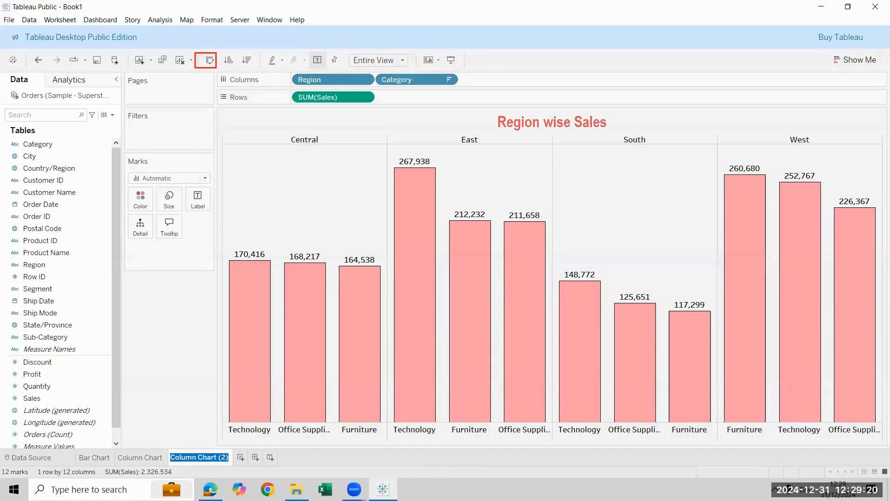
pyautogui.write('Clus')
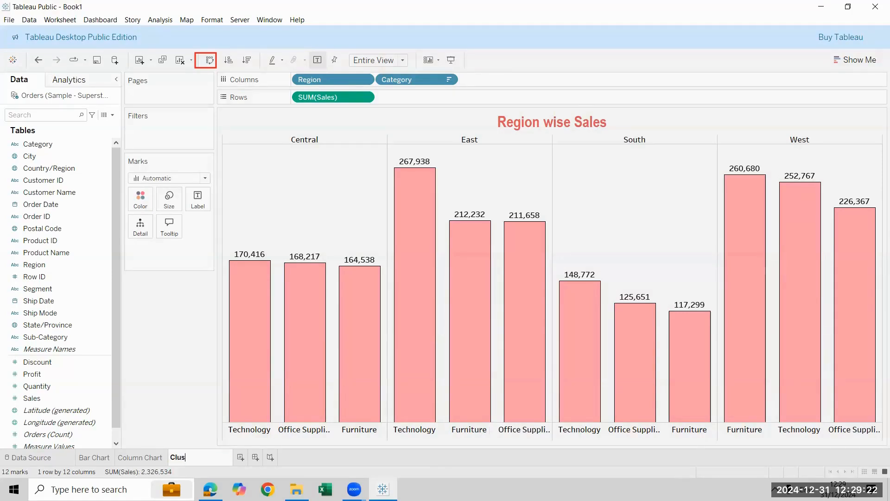
pyautogui.write('tered Column Chart')
pyautogui.press('Return')
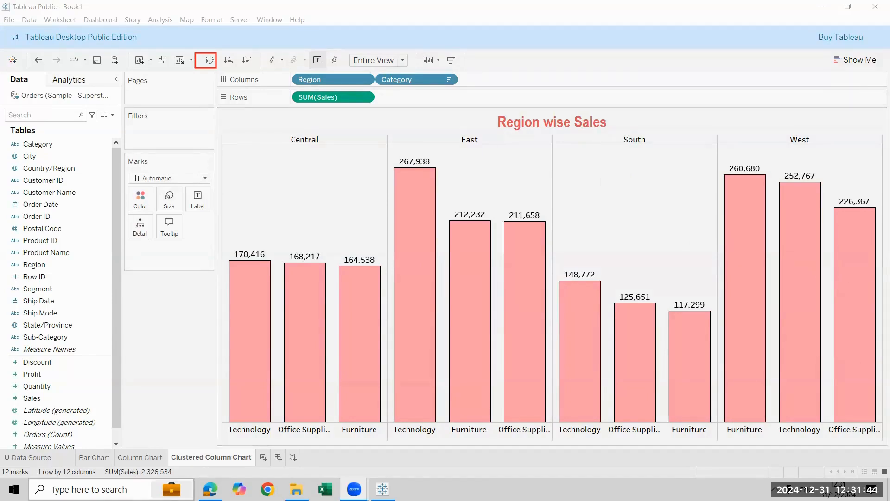
# Duplicate the Clustered Column Chart sheet and name the copy "Clustered Column Chart color change"
pyautogui.rightClick(193, 457)
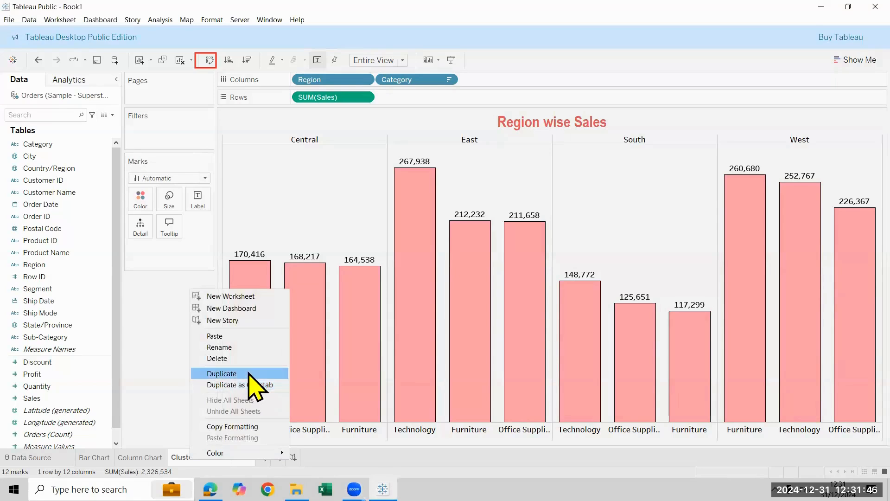
pyautogui.click(246, 374)
pyautogui.doubleClick(287, 459)
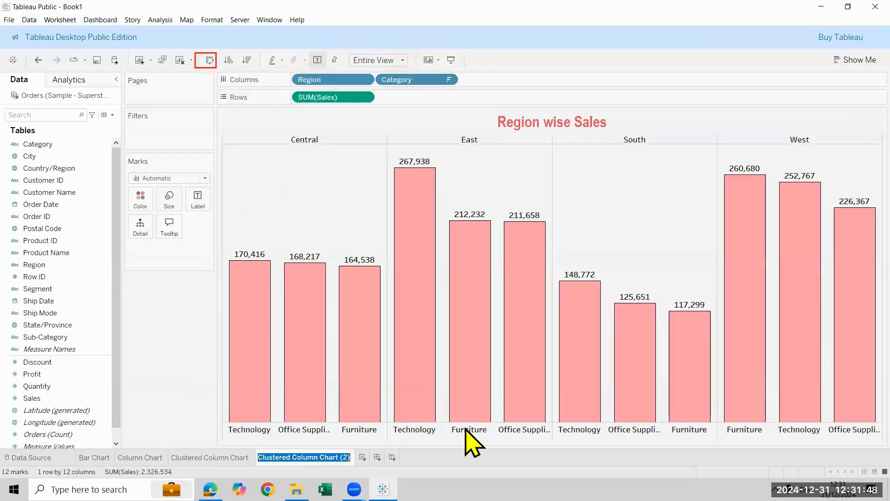
pyautogui.press('End')
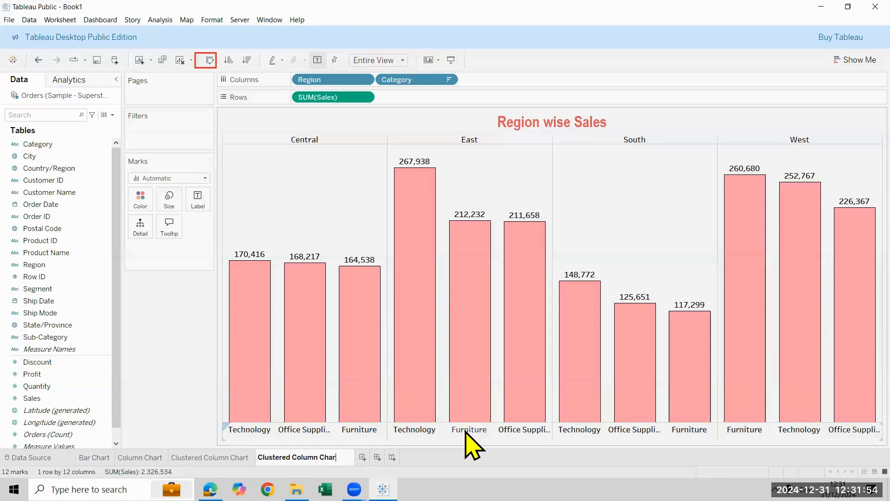
pyautogui.write('color change')
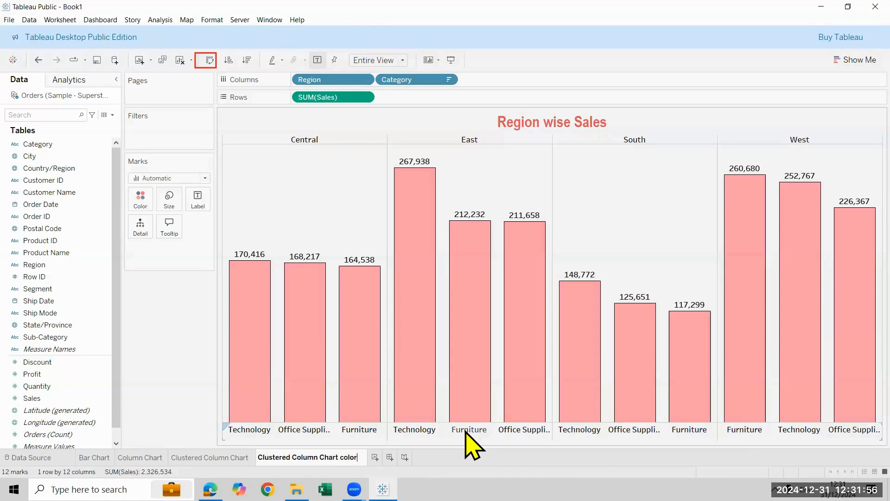
pyautogui.press('Return')
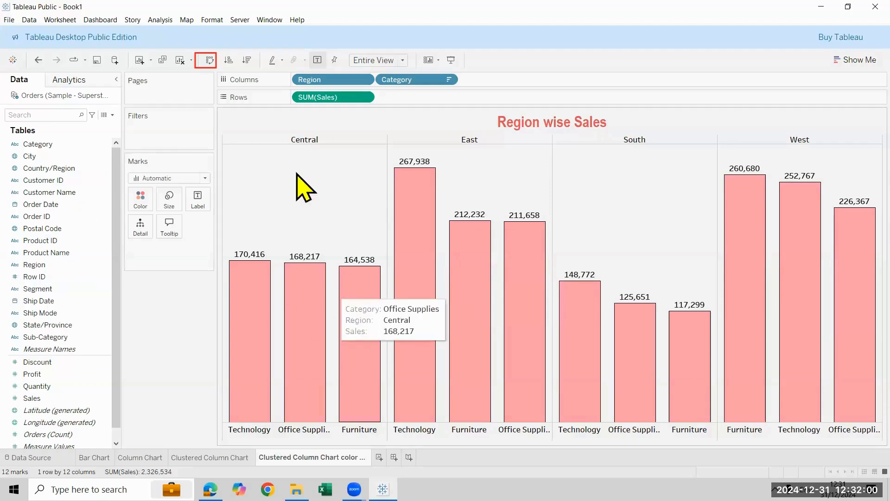
# Color the bars of the clustered column chart by Category
pyautogui.moveTo(285, 327)
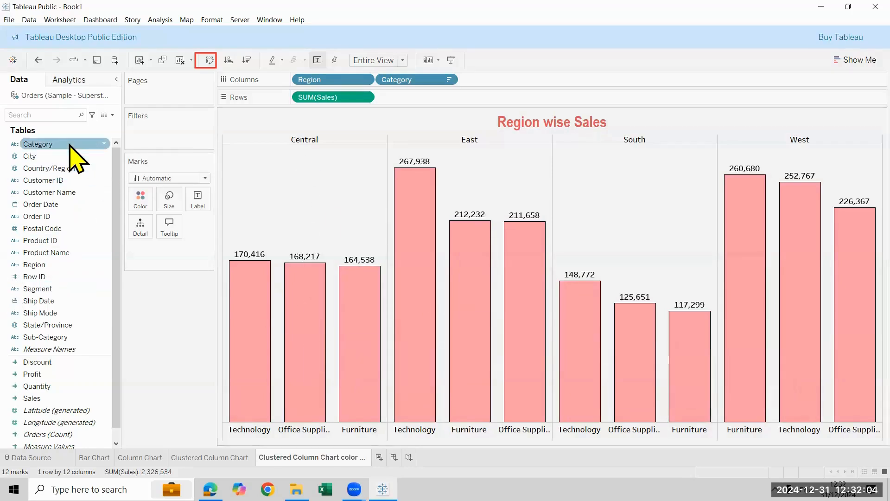
pyautogui.moveTo(70, 145); pyautogui.dragTo(144, 201)
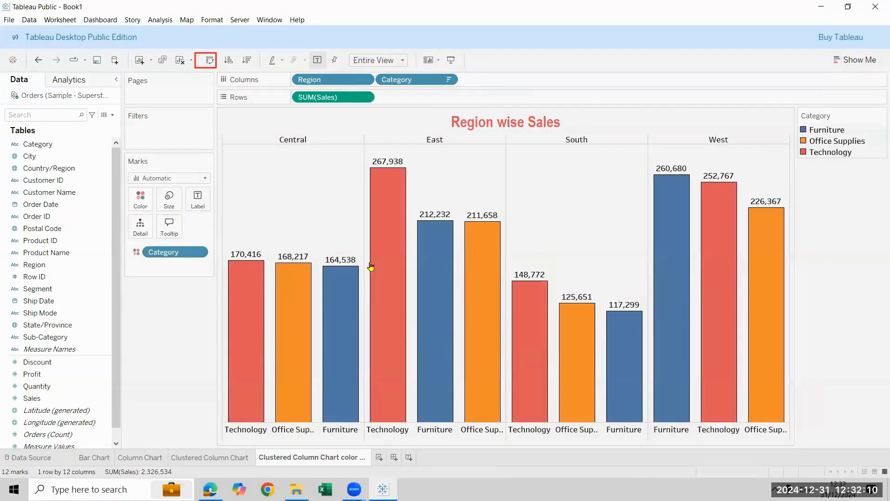
pyautogui.moveTo(235, 368)
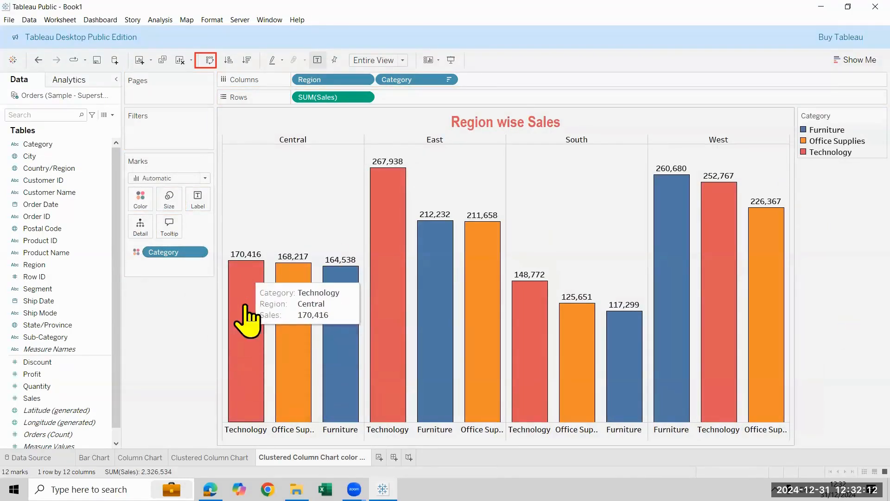
pyautogui.moveTo(398, 198)
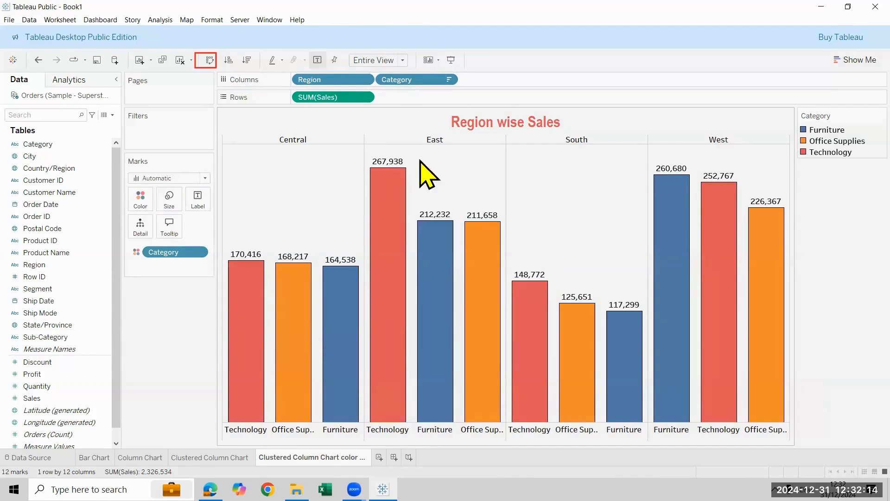
pyautogui.moveTo(293, 323)
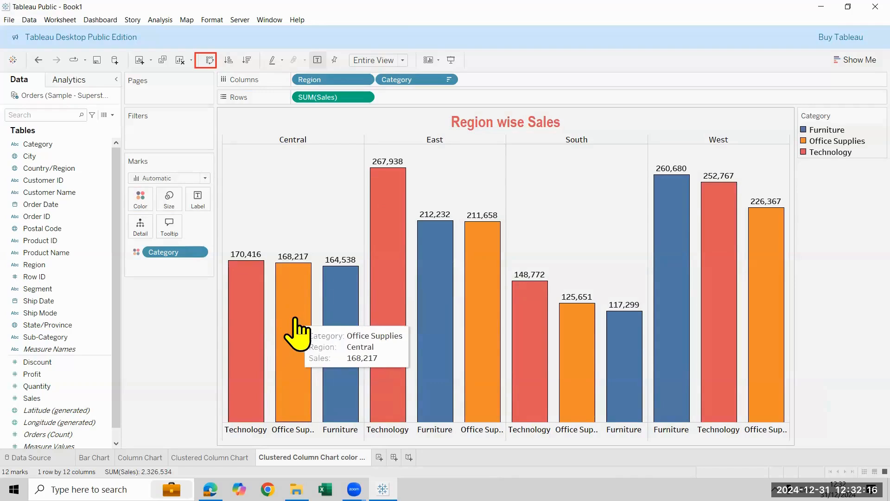
pyautogui.moveTo(347, 344)
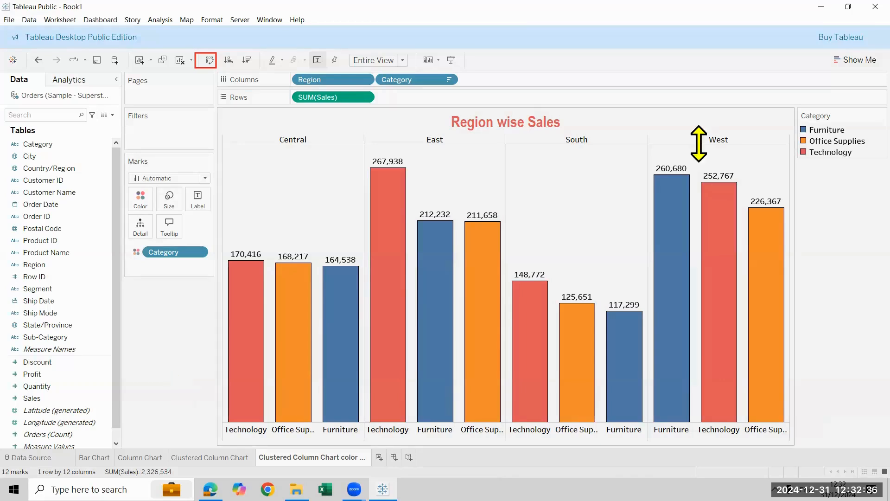
pyautogui.click(39, 300)
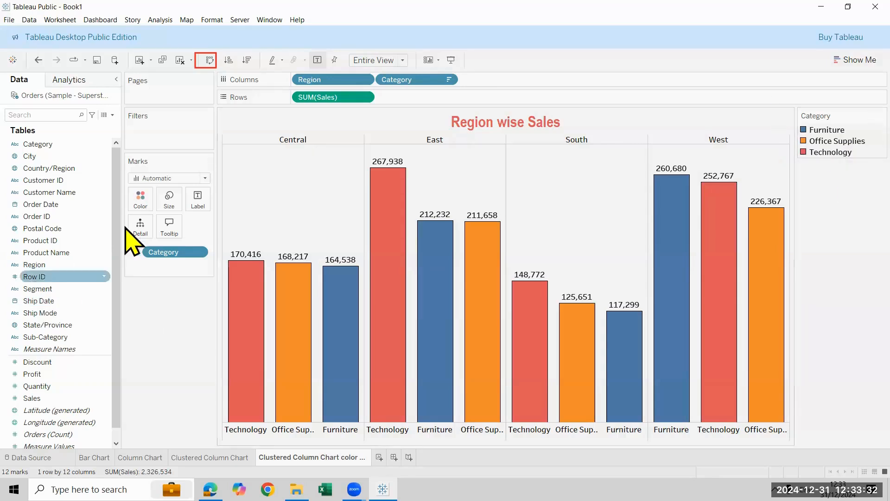
# Change the Category colors to yellow for Furniture, green for Office Supplies and orange for Technology
pyautogui.click(138, 204)
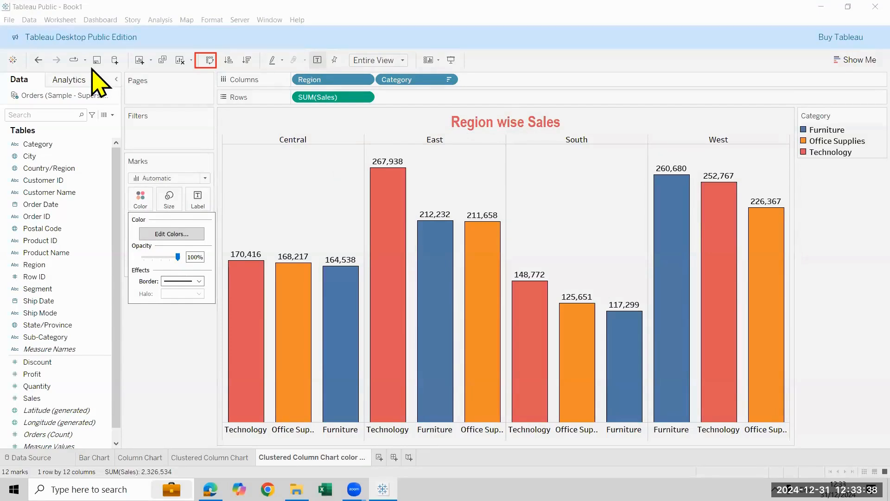
pyautogui.click(131, 200)
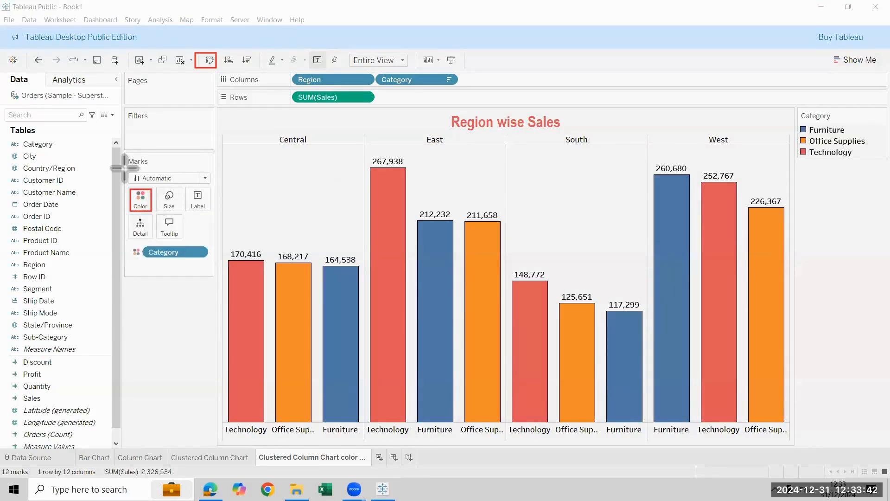
pyautogui.click(141, 200)
pyautogui.click(179, 234)
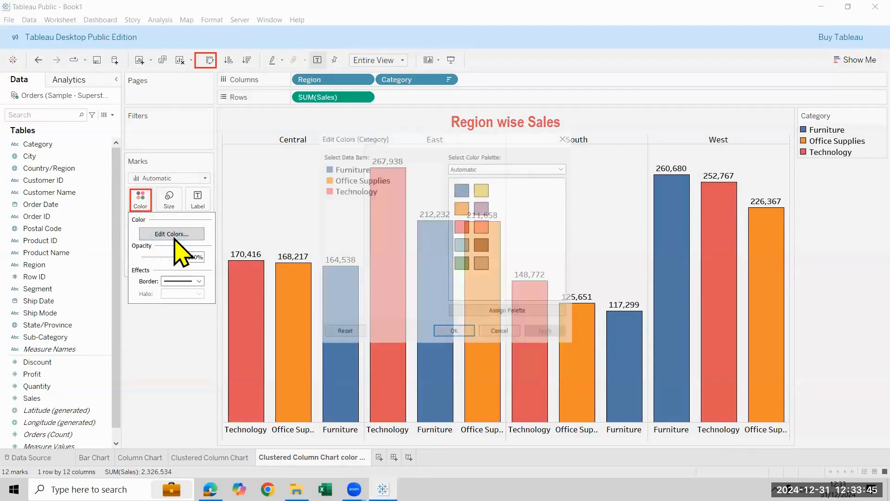
pyautogui.click(343, 168)
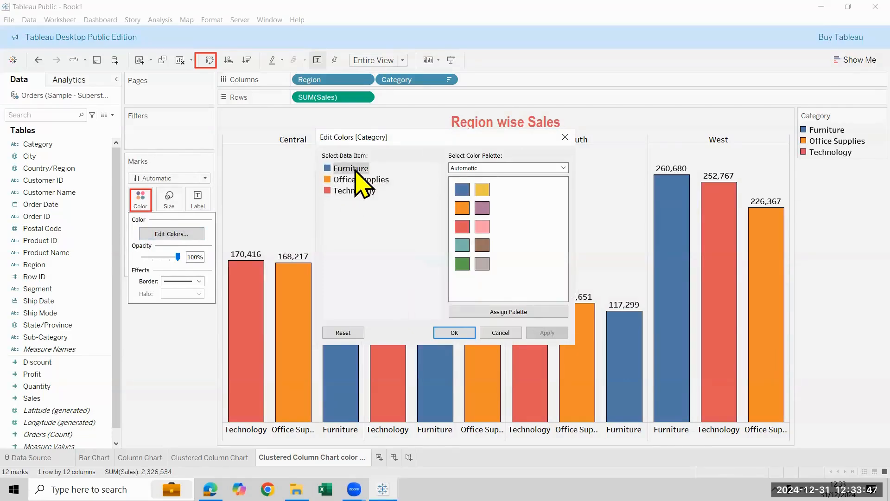
pyautogui.click(483, 190)
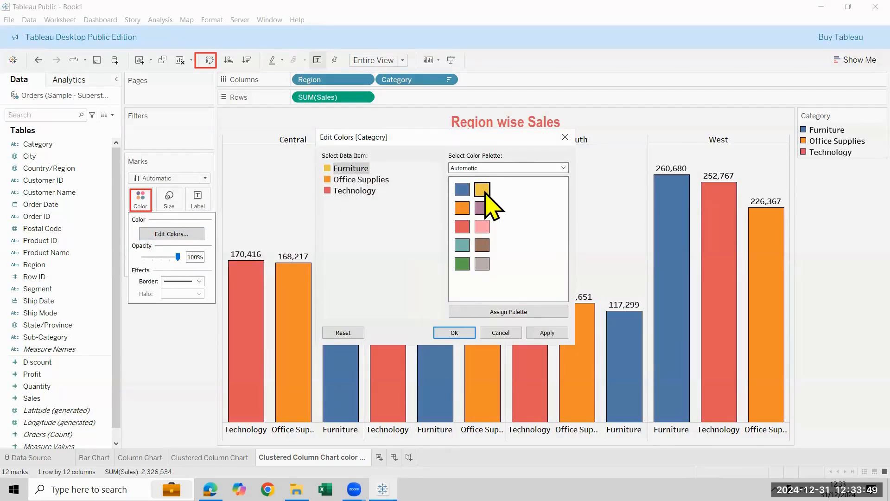
pyautogui.click(374, 180)
pyautogui.click(462, 264)
pyautogui.click(352, 190)
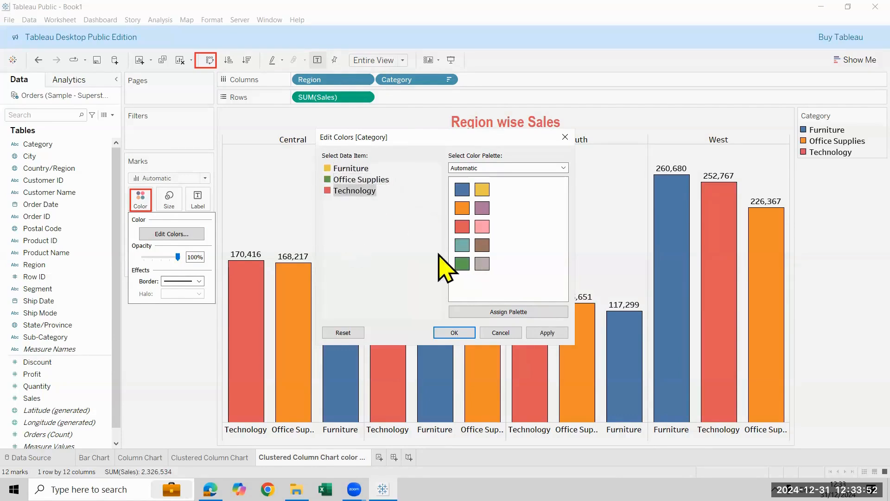
pyautogui.click(462, 207)
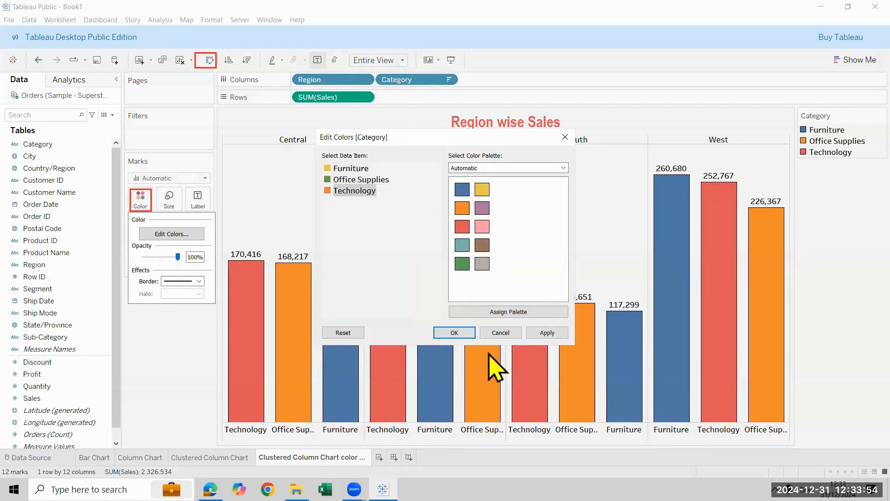
pyautogui.click(469, 332)
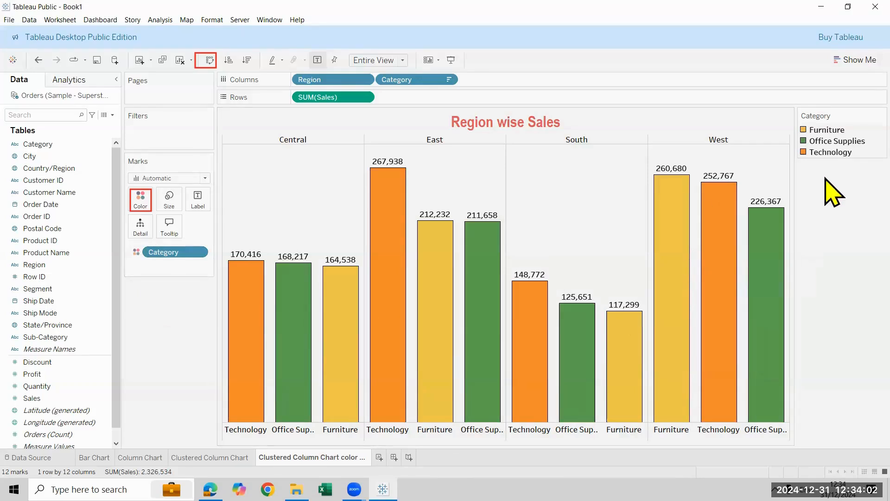
pyautogui.click(140, 200)
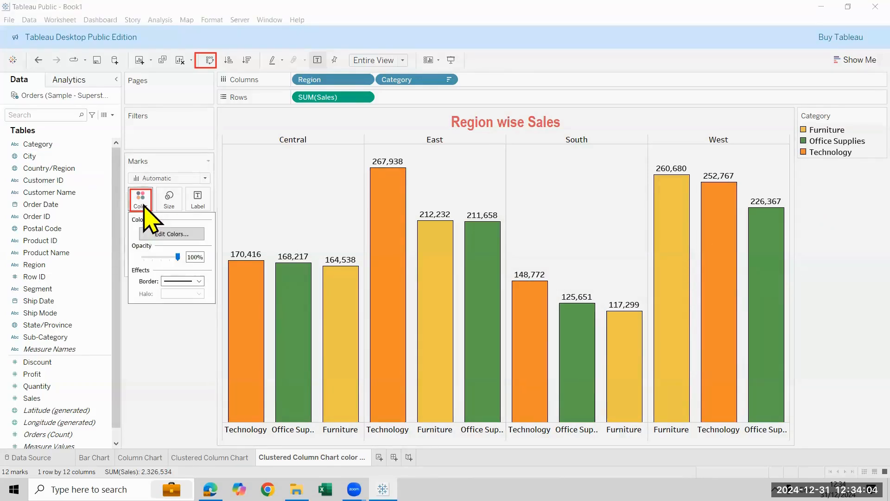
pyautogui.click(158, 233)
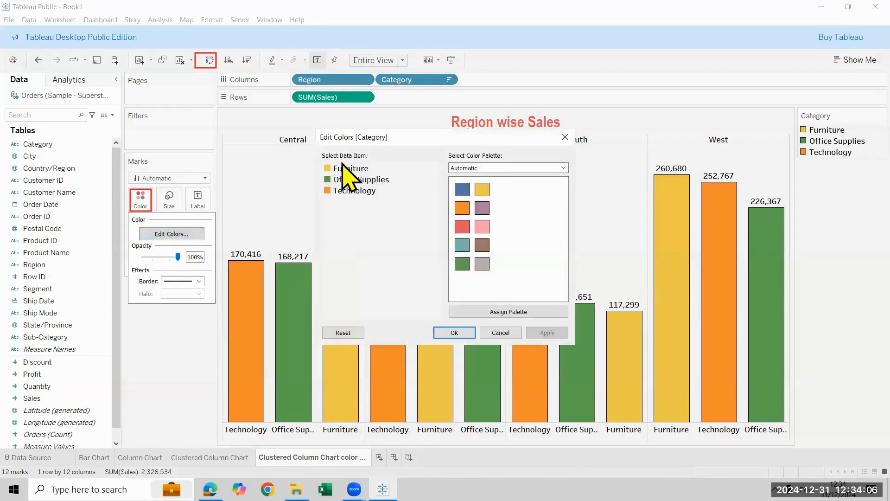
pyautogui.click(364, 169)
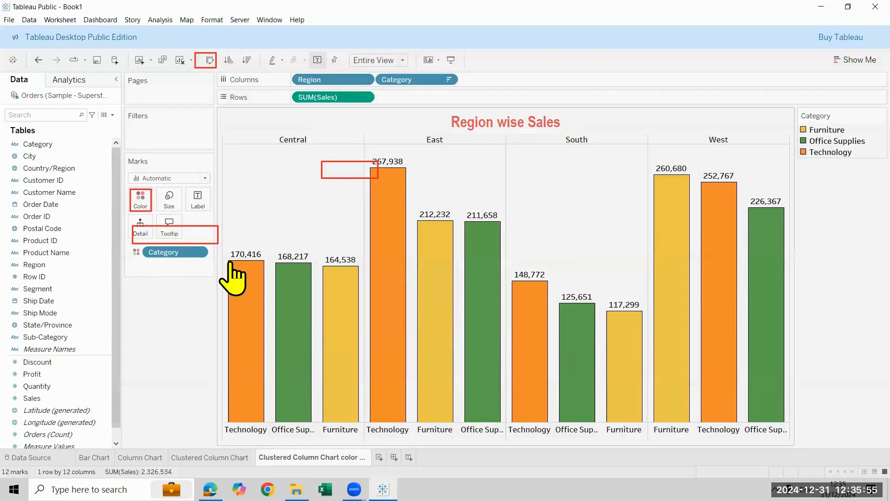
pyautogui.moveTo(228, 264)
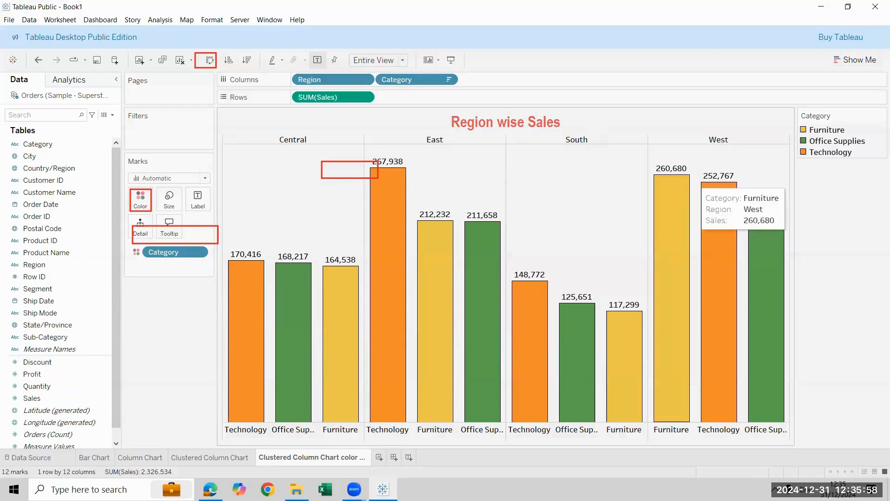
# Add a new worksheet with Region on columns and Sales on rows, and fit the chart to Entire View
pyautogui.moveTo(314, 457)
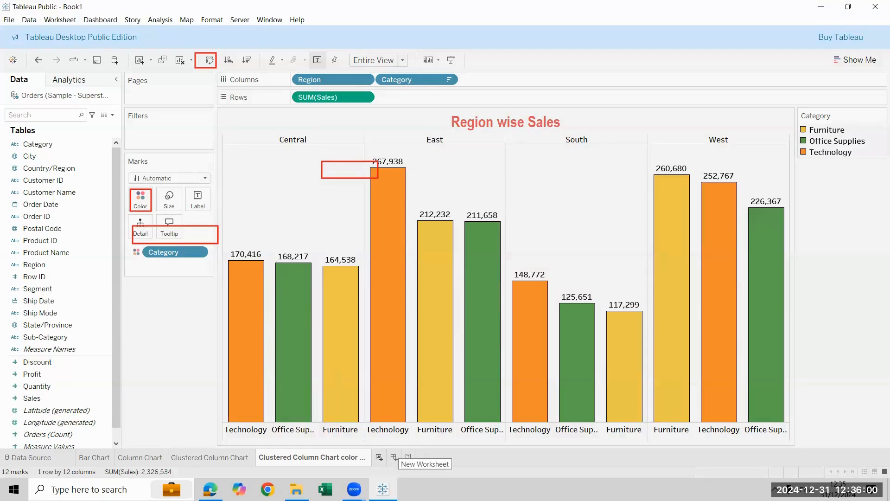
pyautogui.click(394, 457)
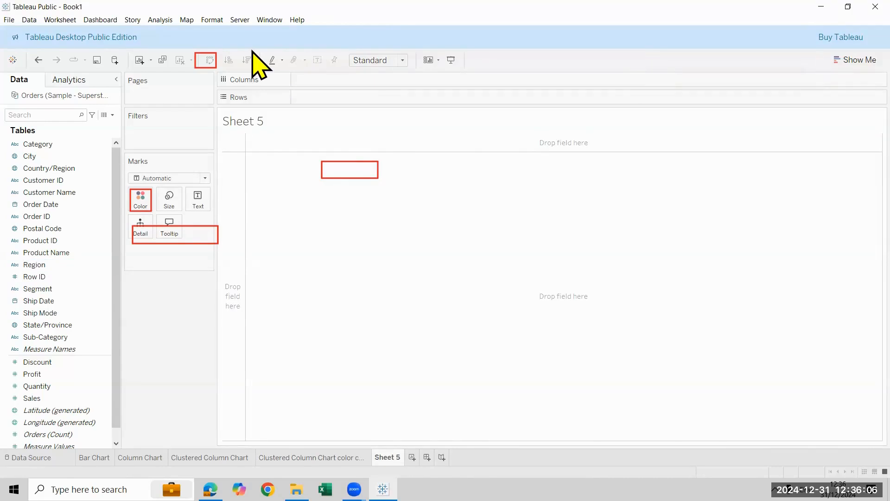
pyautogui.moveTo(39, 264); pyautogui.dragTo(343, 75)
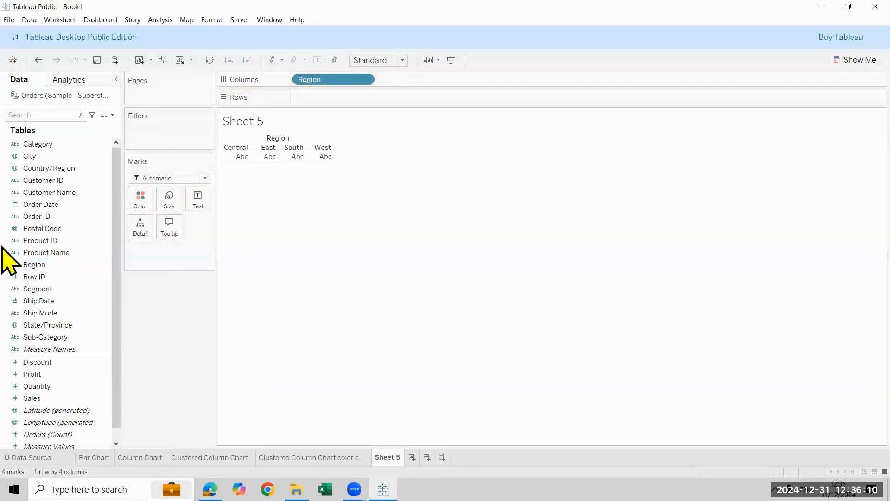
pyautogui.moveTo(39, 145); pyautogui.dragTo(2, 201)
pyautogui.moveTo(45, 399); pyautogui.dragTo(358, 97)
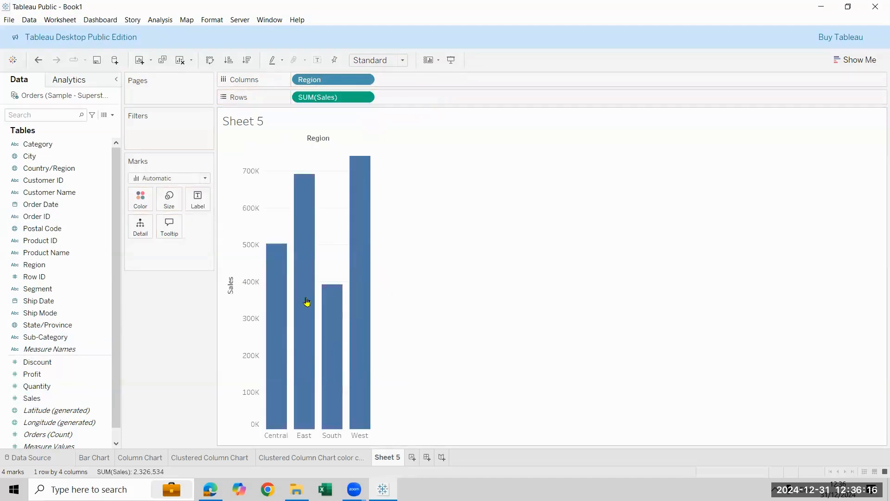
pyautogui.click(402, 61)
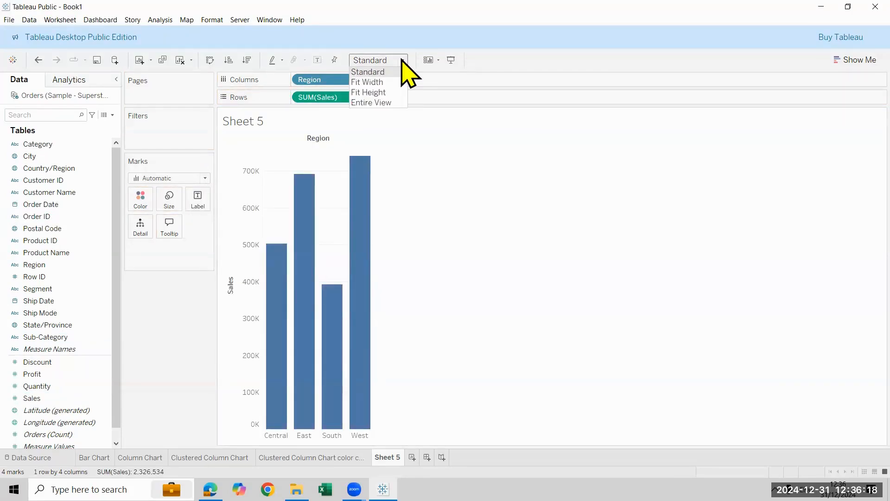
pyautogui.click(386, 103)
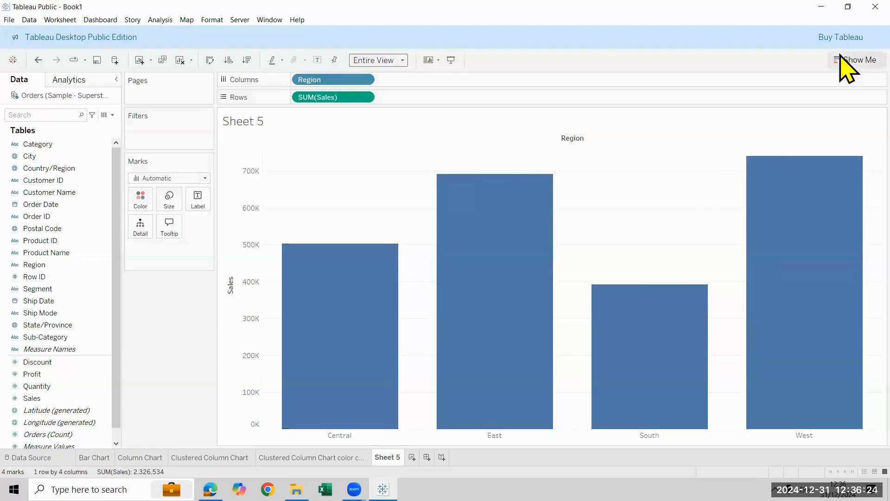
# Try converting the column chart to the suggested stacked bars type and undo the conversion
pyautogui.click(853, 59)
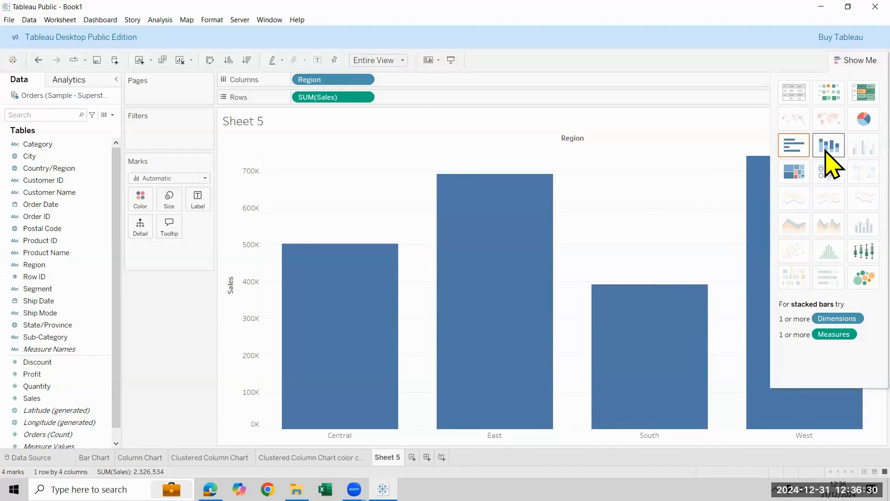
pyautogui.click(829, 146)
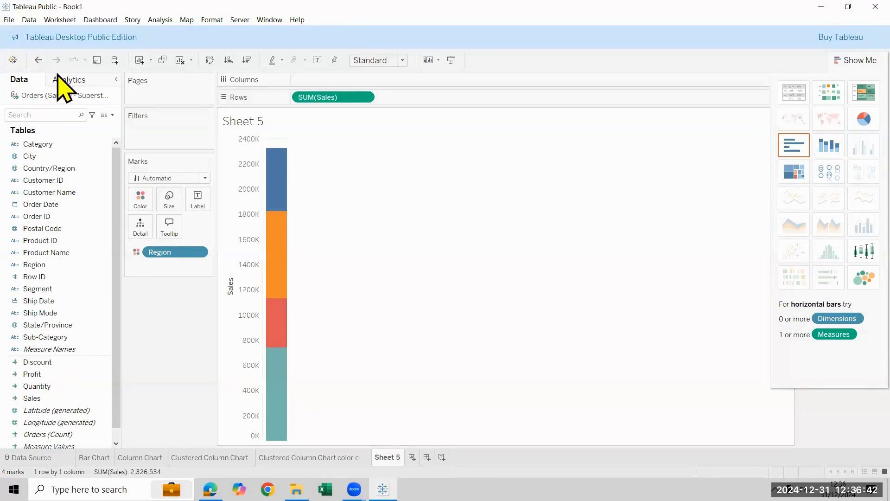
pyautogui.click(38, 60)
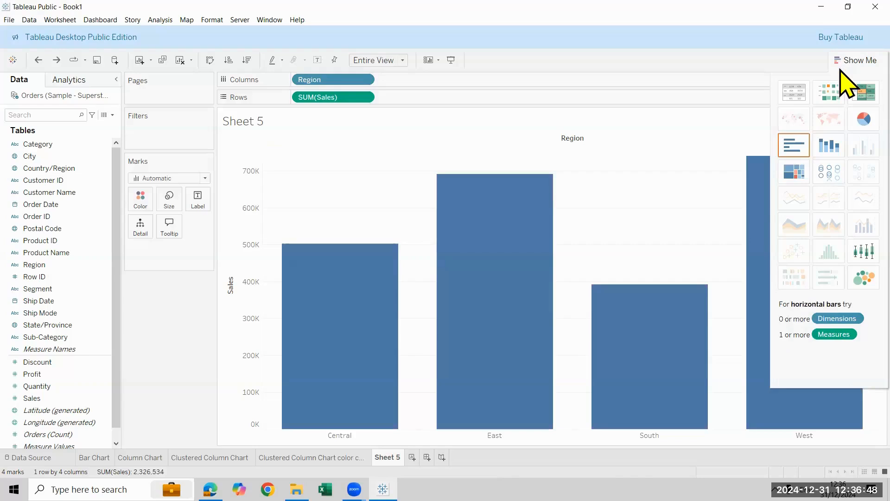
pyautogui.click(852, 64)
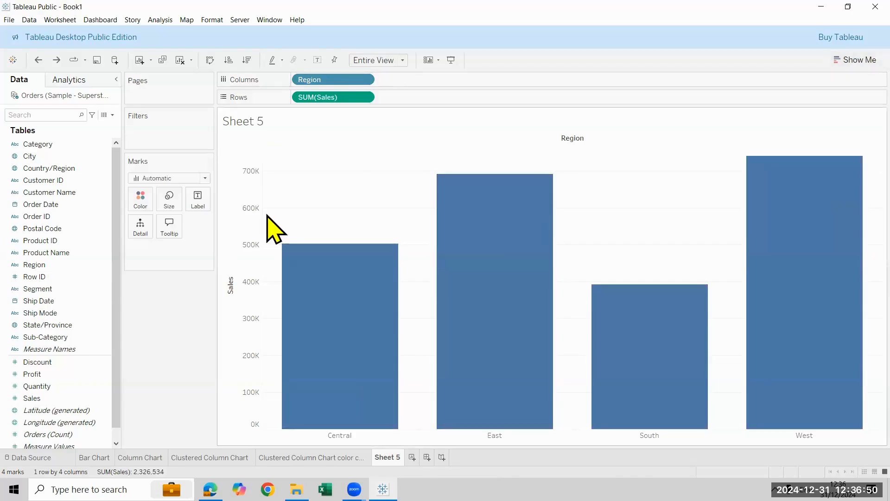
# Color the region columns by Category to stack them, and rename the sheet as Stacked Column chart
pyautogui.moveTo(27, 149); pyautogui.dragTo(138, 206)
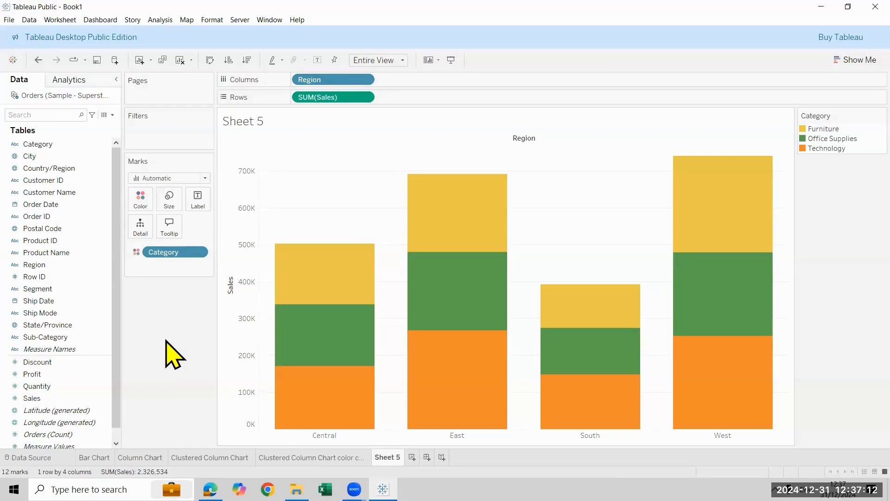
pyautogui.doubleClick(387, 457)
pyautogui.write('Stacked Column chart')
pyautogui.press('Return')
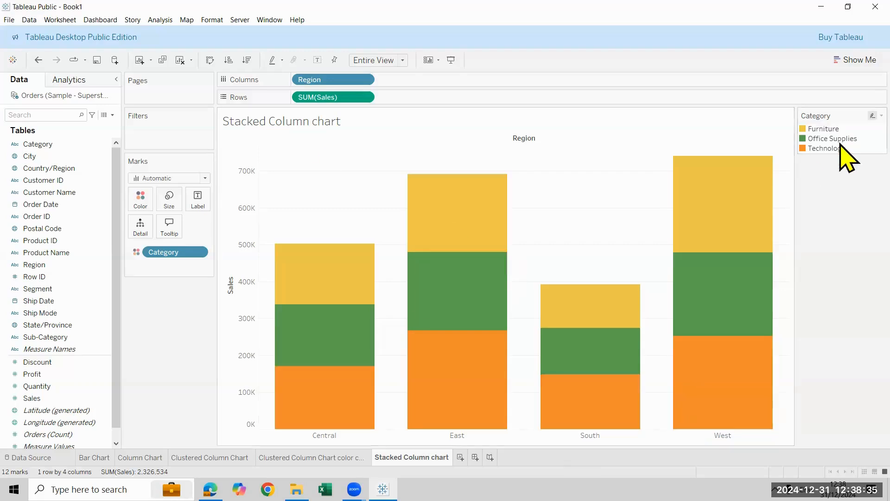
# Hide the Category color legend on the Stacked Column chart sheet
pyautogui.rightClick(840, 119)
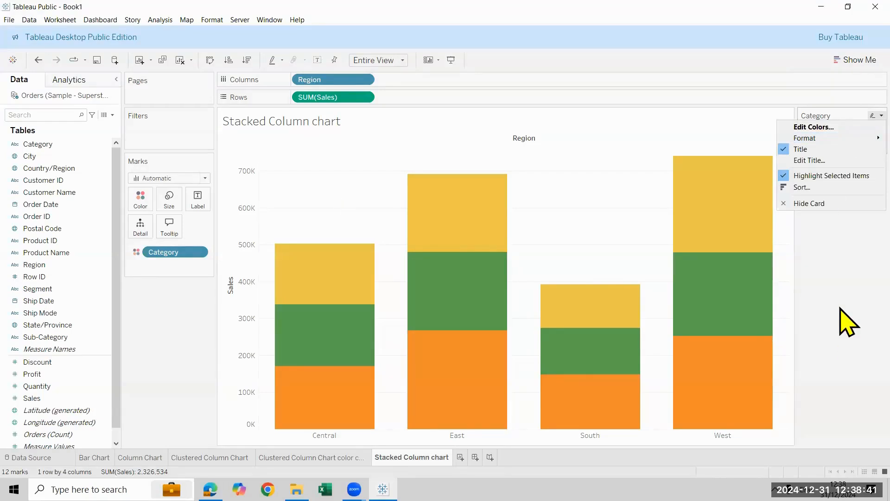
pyautogui.click(849, 320)
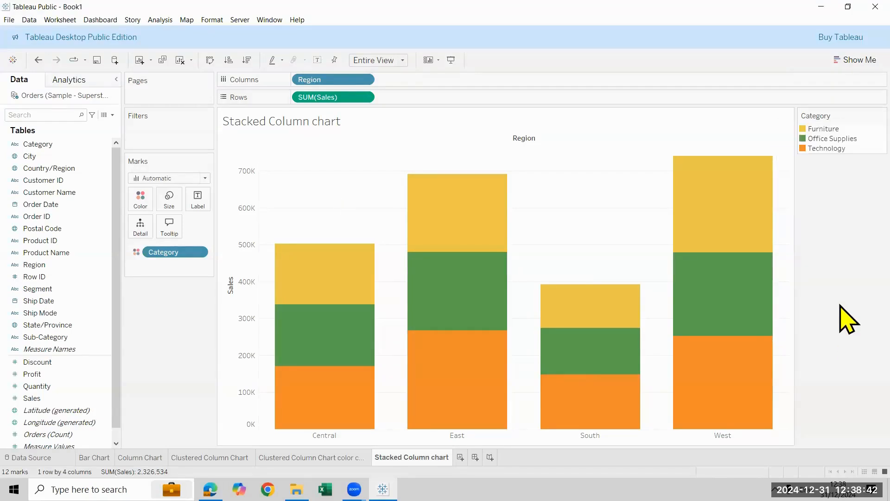
pyautogui.rightClick(840, 118)
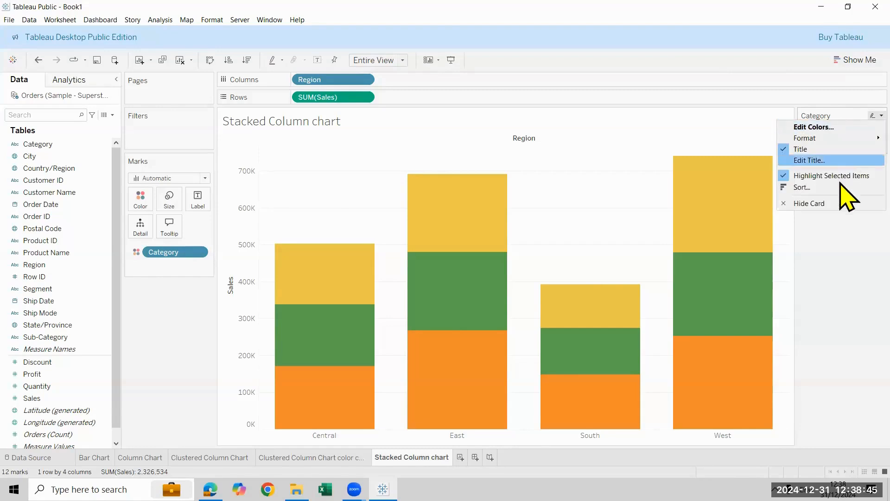
pyautogui.click(848, 204)
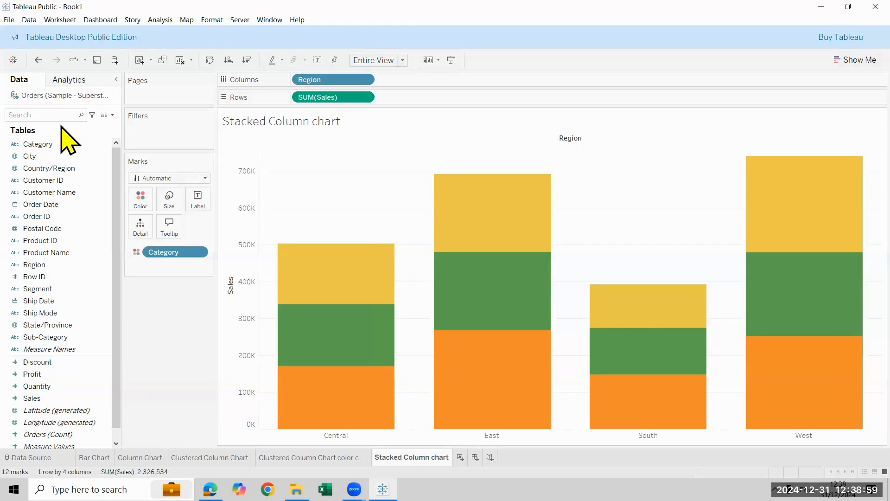
# Label each segment of the stacked columns with its Category
pyautogui.moveTo(185, 187); pyautogui.dragTo(216, 211)
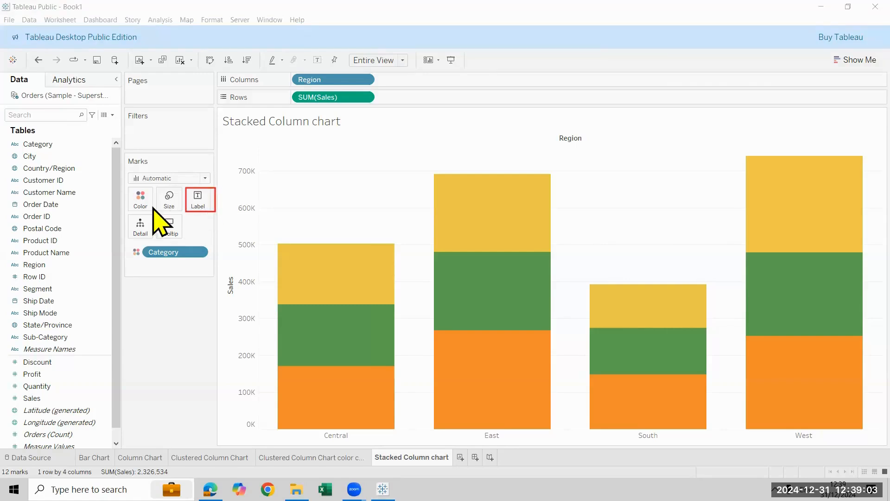
pyautogui.moveTo(54, 144); pyautogui.dragTo(198, 200)
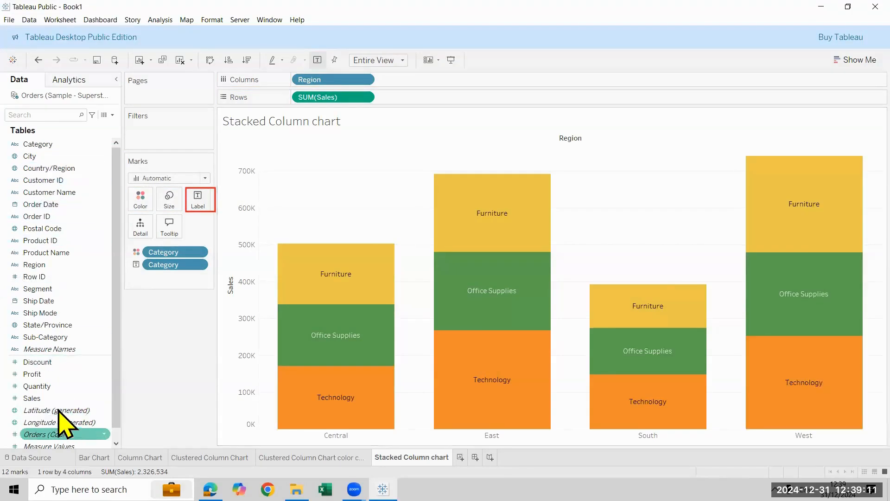
# Add Sales to the stacked segment labels, and copy the Clustered Column Chart color sheet's formatting onto the Stacked Column chart sheet
pyautogui.moveTo(53, 401); pyautogui.dragTo(203, 205)
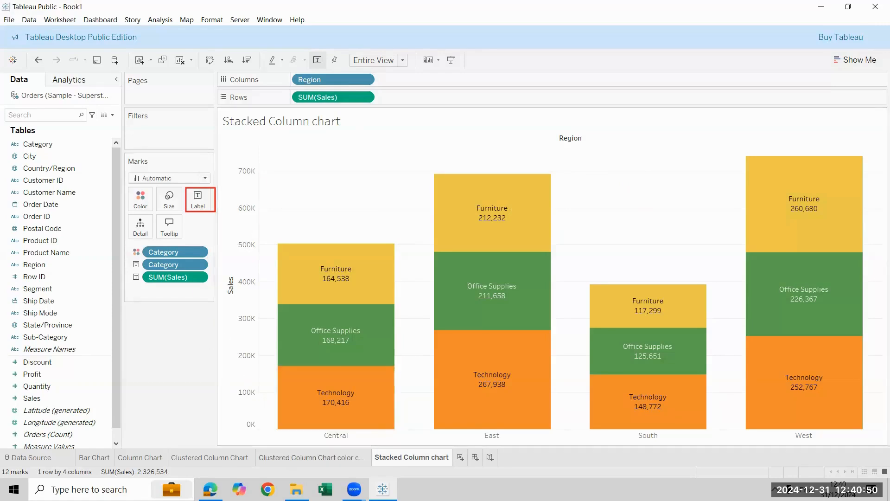
pyautogui.click(312, 458)
pyautogui.rightClick(280, 458)
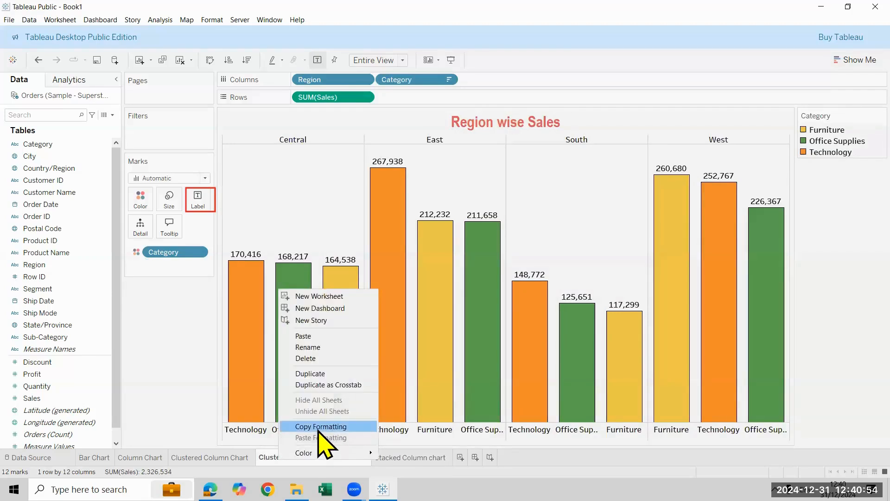
pyautogui.click(317, 428)
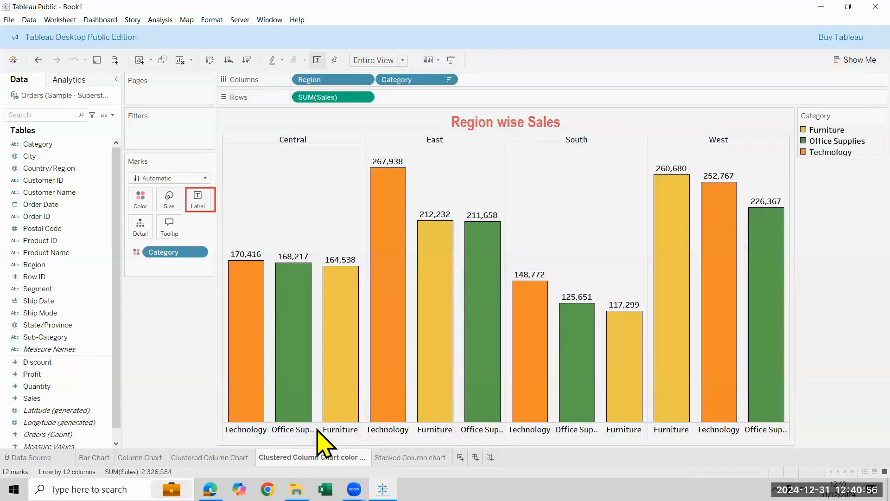
pyautogui.click(411, 457)
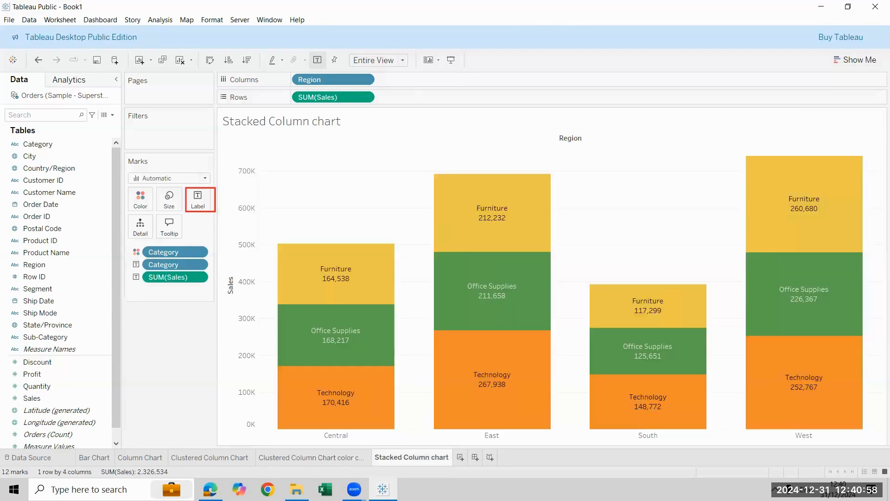
pyautogui.rightClick(399, 457)
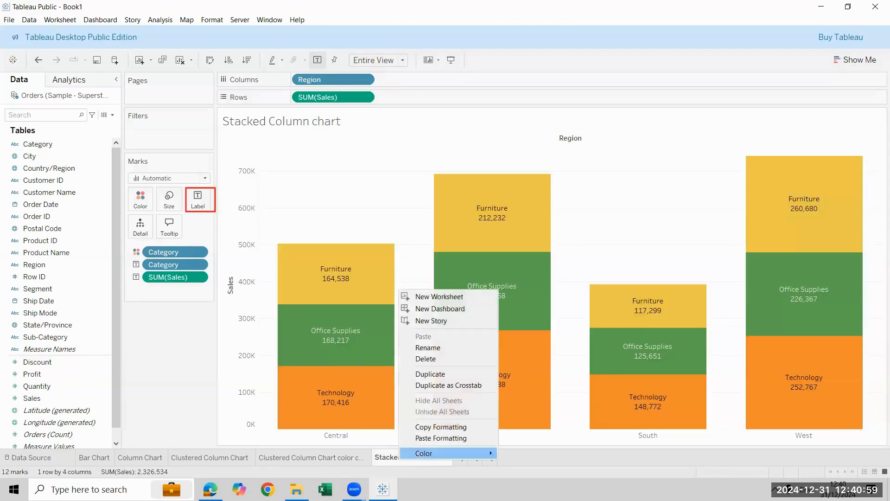
pyautogui.click(430, 438)
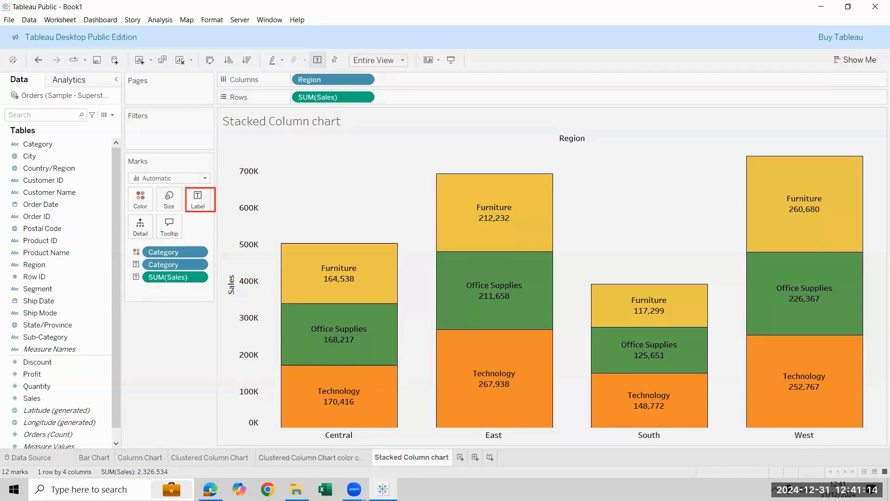
pyautogui.click(316, 457)
pyautogui.rightClick(325, 458)
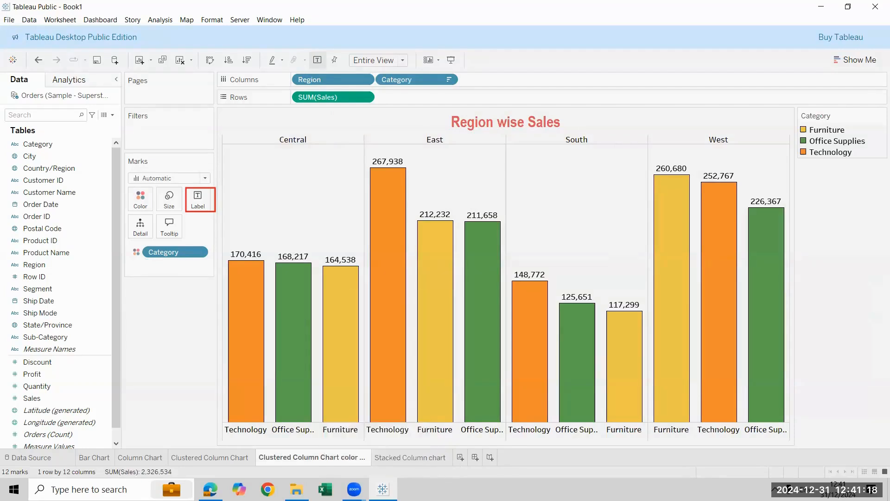
pyautogui.click(435, 457)
pyautogui.rightClick(424, 458)
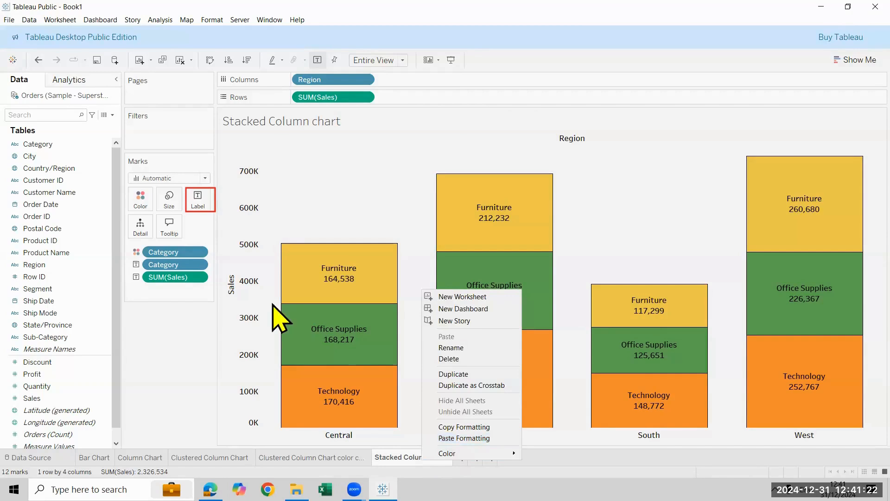
# Hide the Sales axis header and the Region field label on the Stacked Column chart
pyautogui.click(242, 305)
pyautogui.rightClick(242, 305)
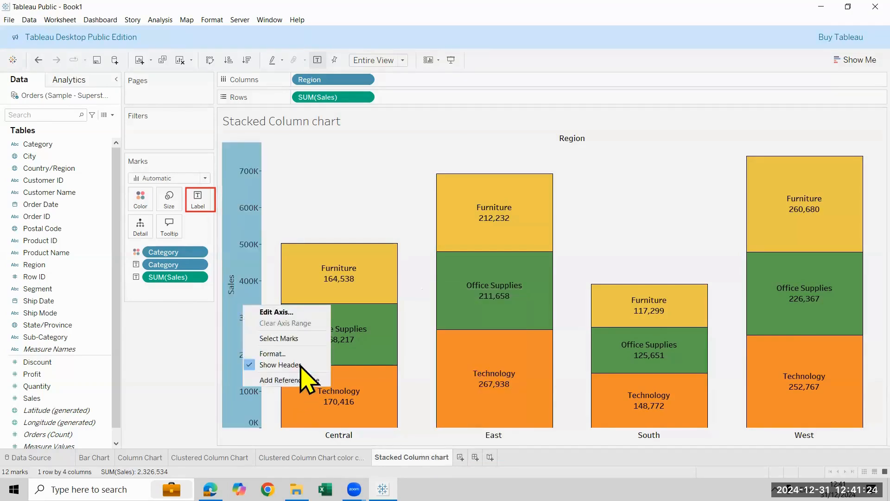
pyautogui.click(281, 365)
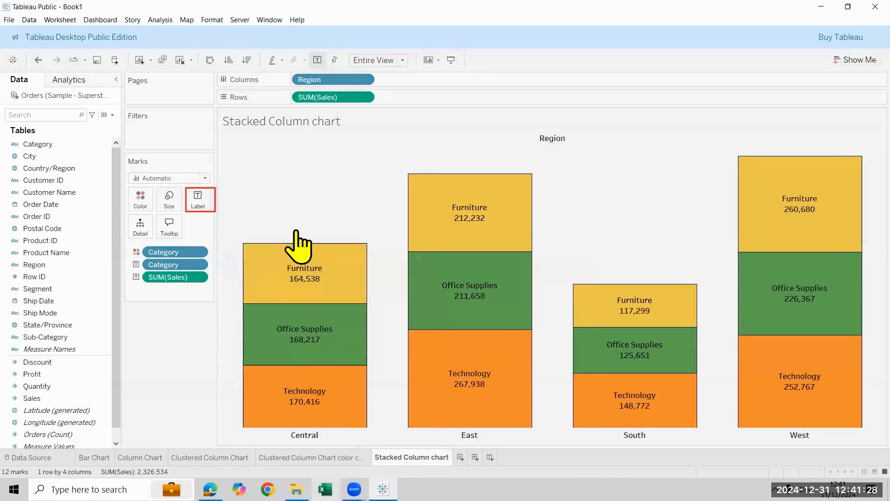
pyautogui.rightClick(531, 140)
pyautogui.click(579, 183)
pyautogui.moveTo(632, 290)
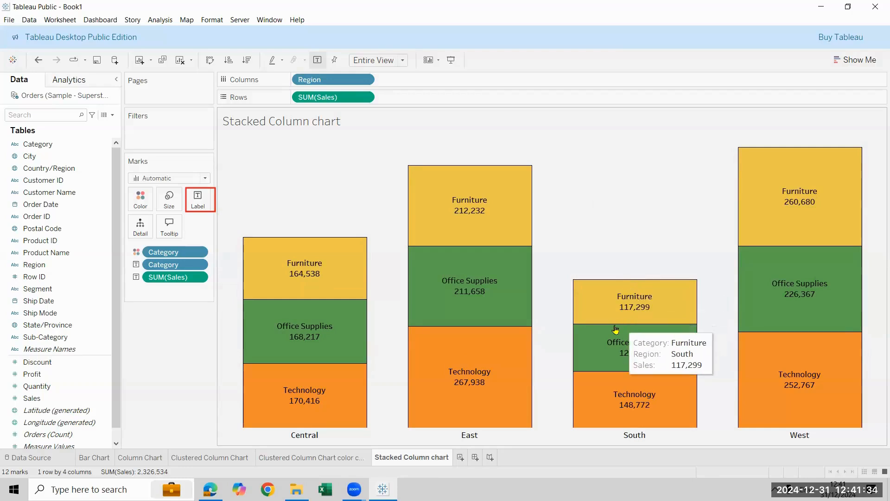
pyautogui.moveTo(288, 279)
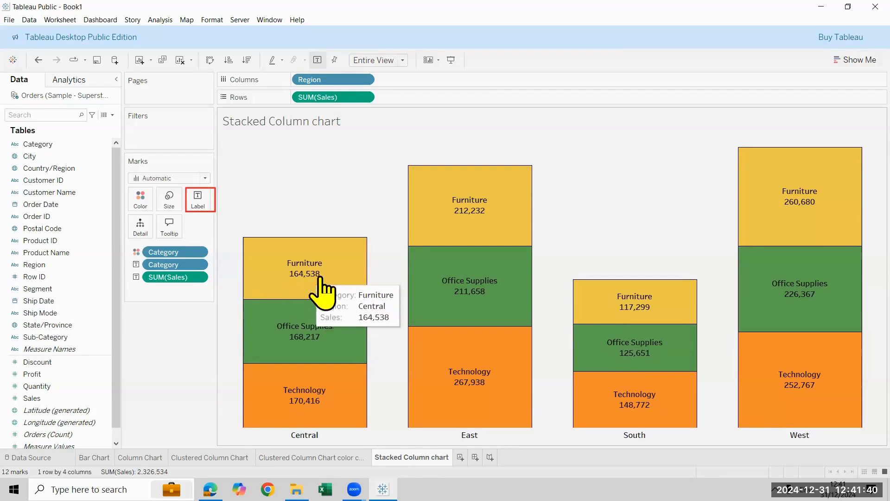
pyautogui.click(311, 41)
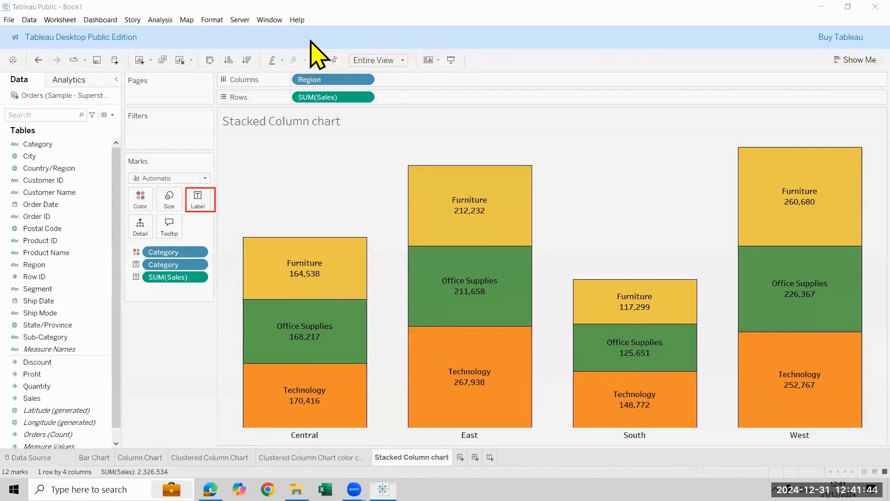
pyautogui.moveTo(125, 268); pyautogui.dragTo(215, 287)
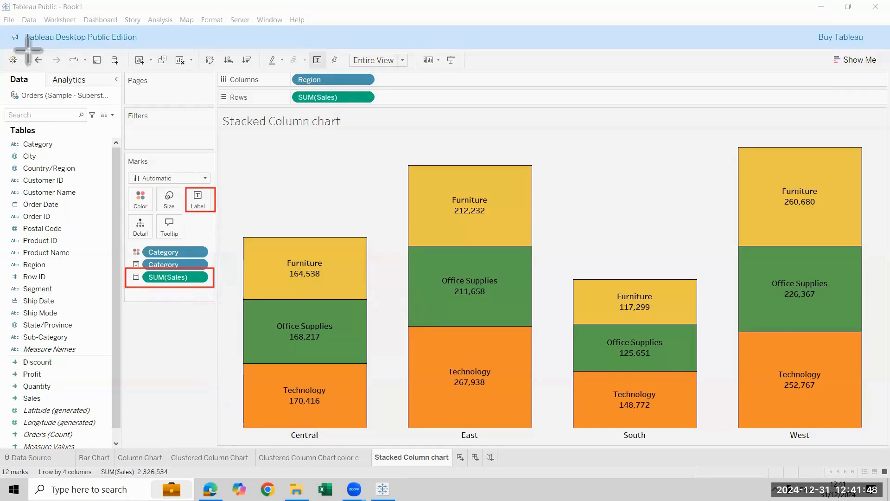
# Format the Sales segment labels as Number (Custom) with display units in Thousands (K)
pyautogui.rightClick(196, 278)
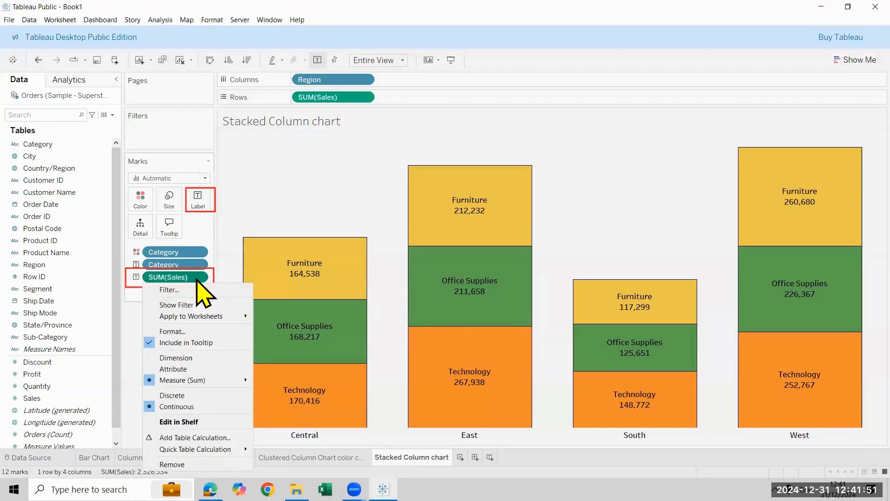
pyautogui.click(216, 333)
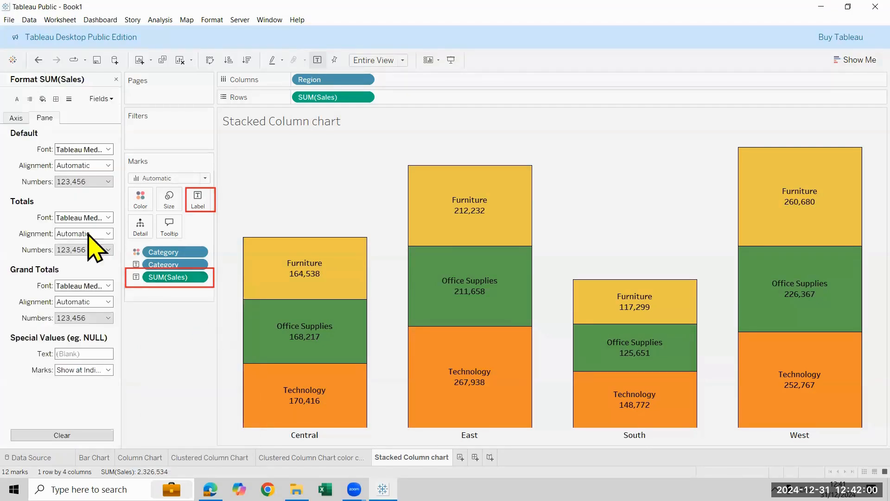
pyautogui.click(83, 181)
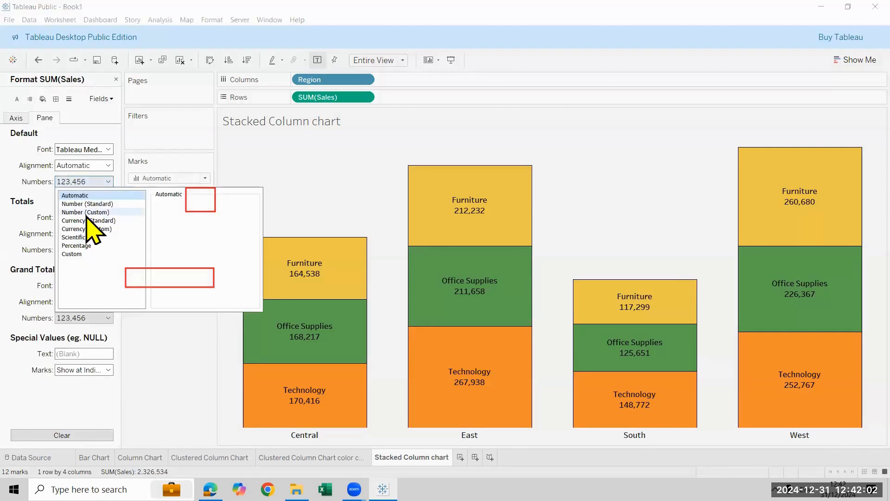
pyautogui.click(87, 213)
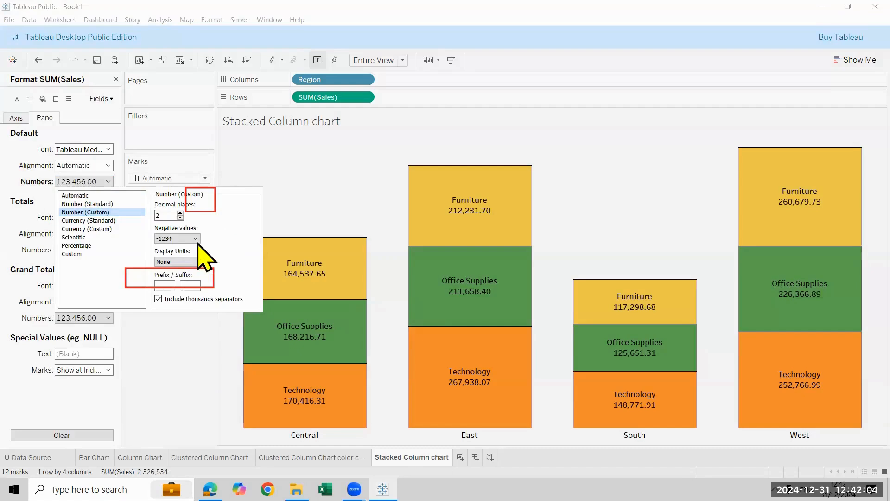
pyautogui.click(199, 261)
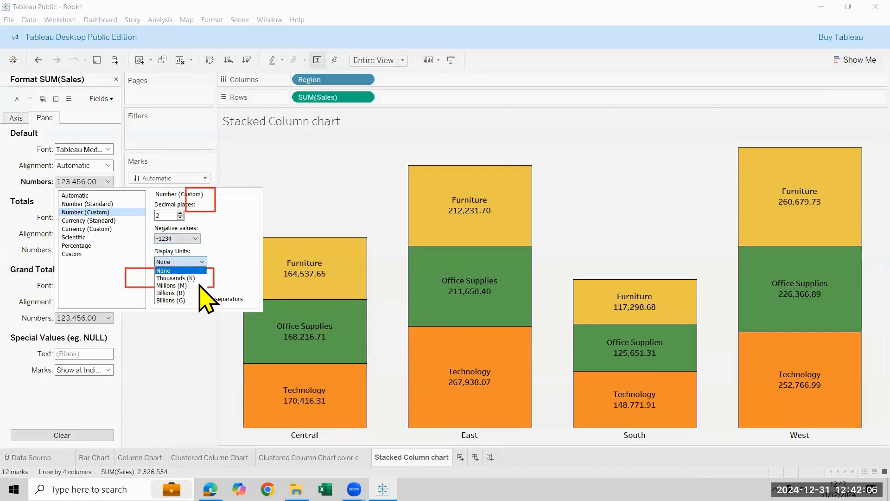
pyautogui.click(186, 278)
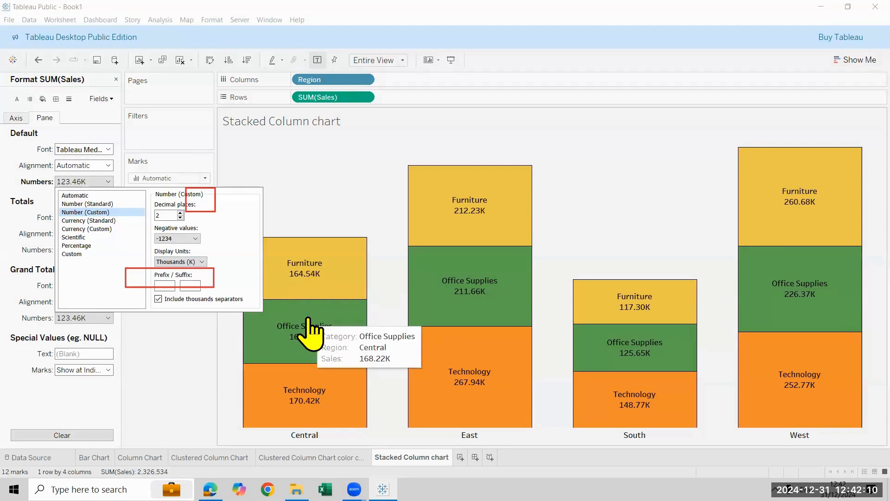
# Try the Currency (Custom) format in pounds on the Sales labels, with negative values as -£1234
pyautogui.click(100, 229)
pyautogui.click(191, 239)
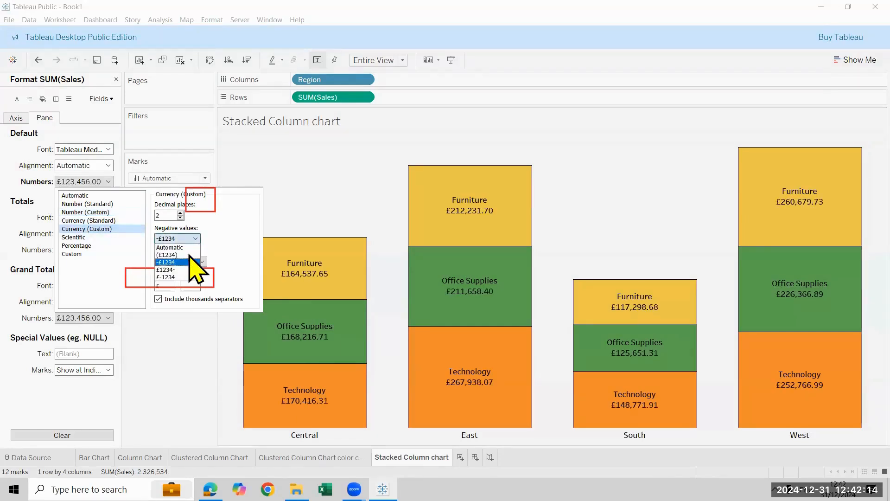
pyautogui.click(191, 263)
pyautogui.click(169, 286)
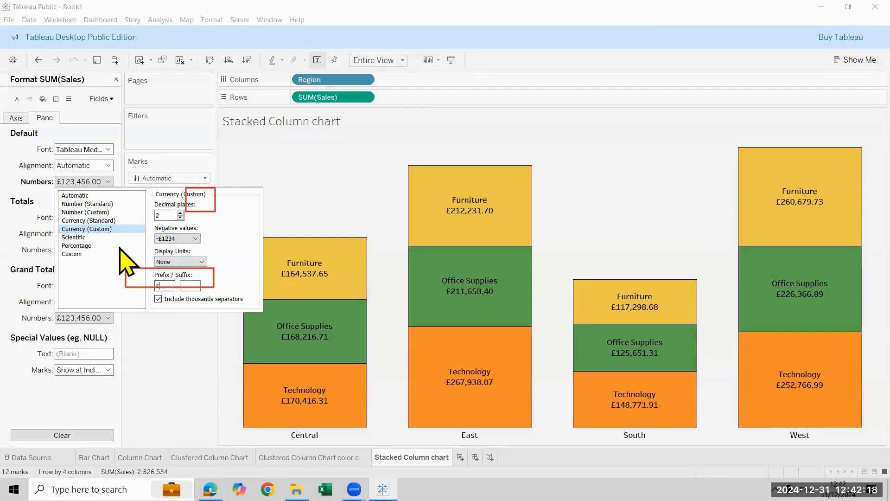
# Try rupee currency labels using the English (India) locale and Thousands (K), and return the format to Number (Custom)
pyautogui.click(91, 221)
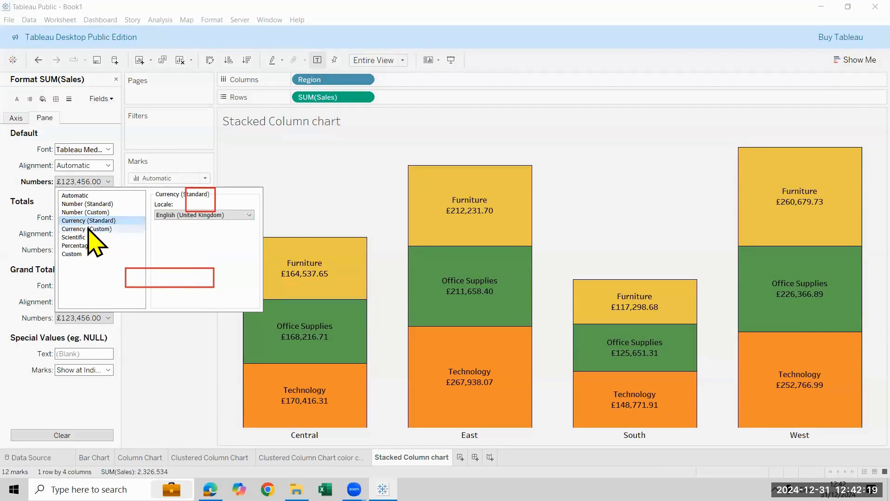
pyautogui.click(232, 215)
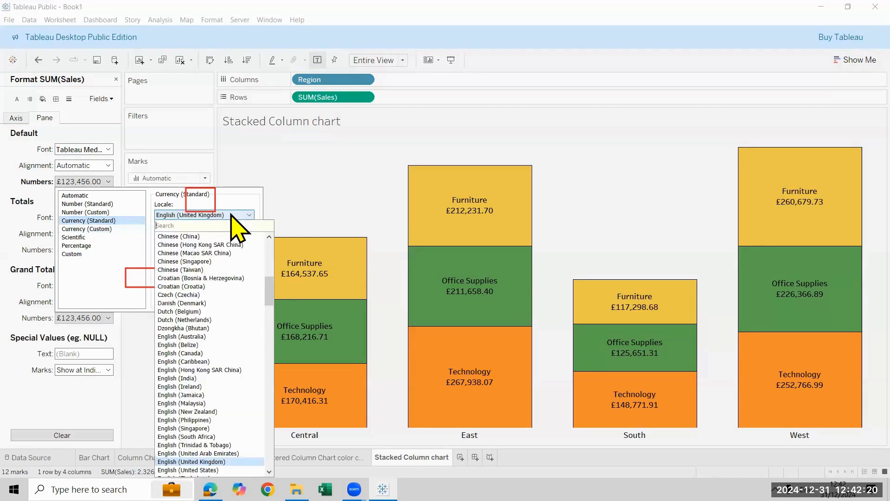
pyautogui.click(204, 378)
pyautogui.click(81, 228)
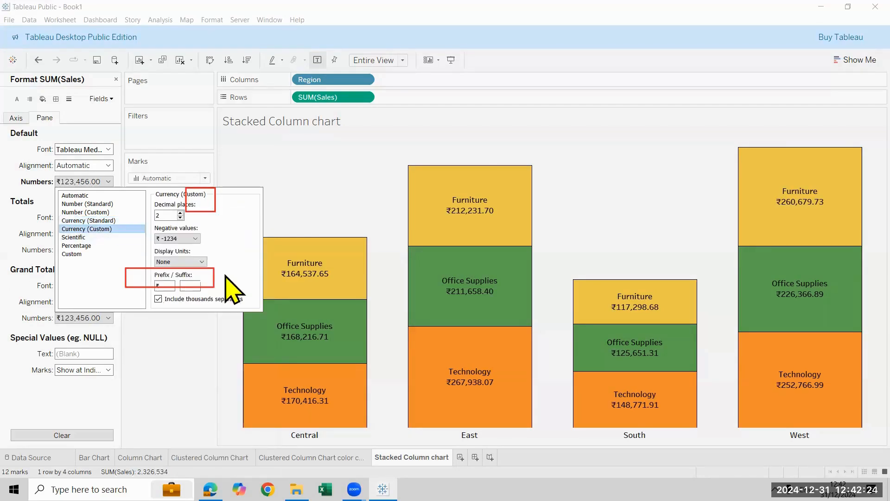
pyautogui.click(198, 262)
pyautogui.click(239, 376)
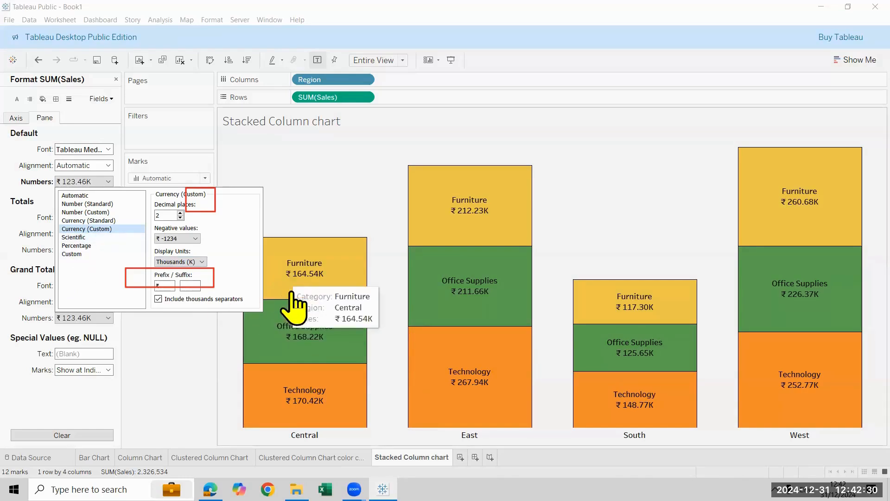
pyautogui.click(85, 213)
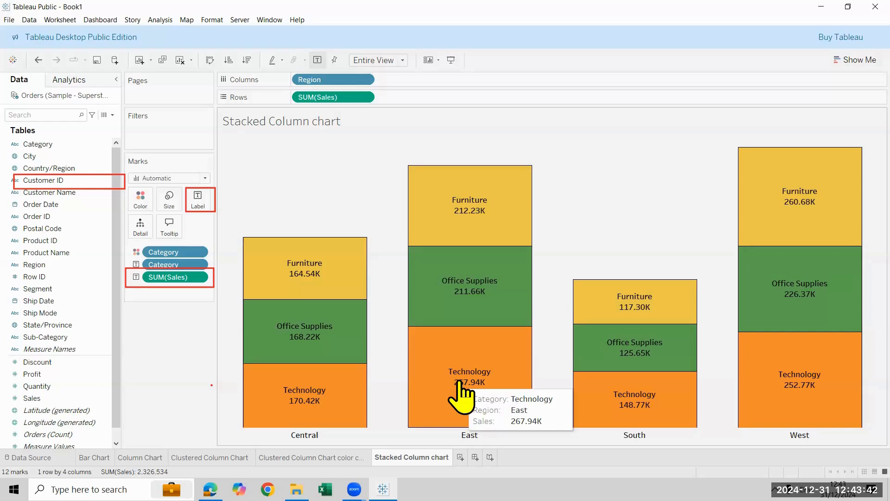
# Swap the rows and columns of the stacked column chart and swap them back
pyautogui.click(210, 61)
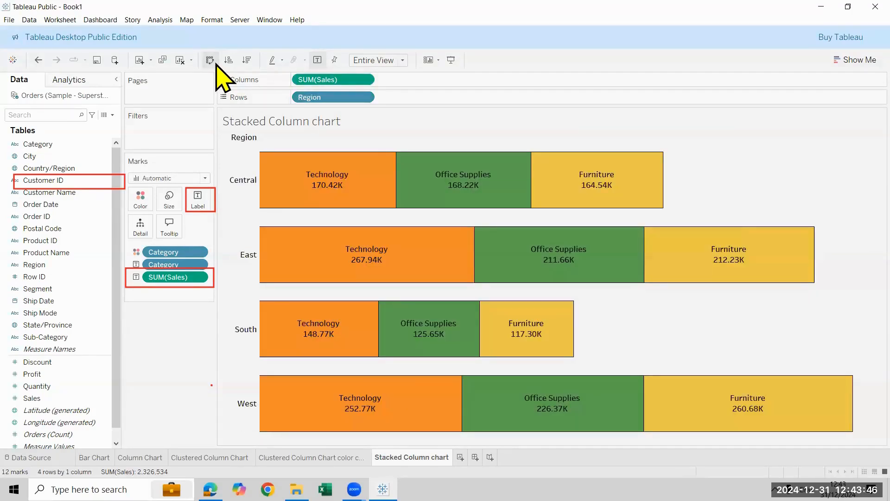
pyautogui.click(213, 62)
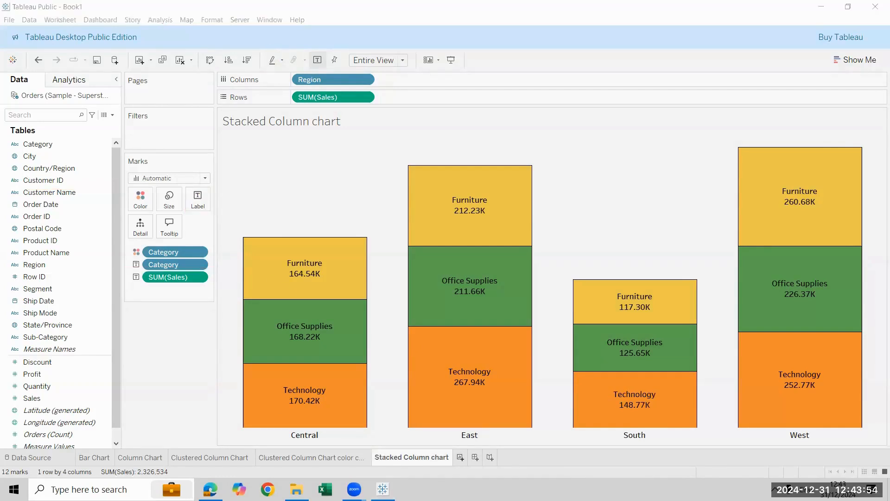
# Add a new worksheet and plot Sales in columns against Region in rows as horizontal bars
pyautogui.click(461, 457)
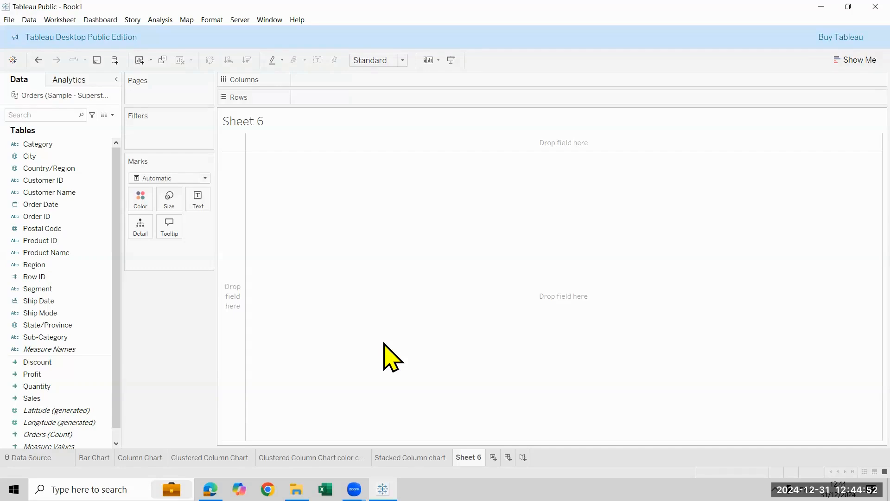
pyautogui.moveTo(35, 264); pyautogui.dragTo(348, 100)
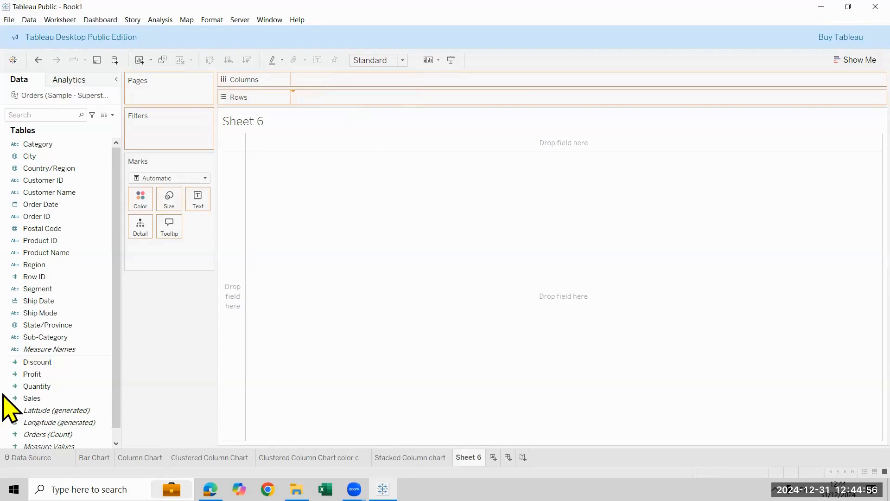
pyautogui.click(31, 399)
pyautogui.moveTo(55, 385); pyautogui.dragTo(314, 80)
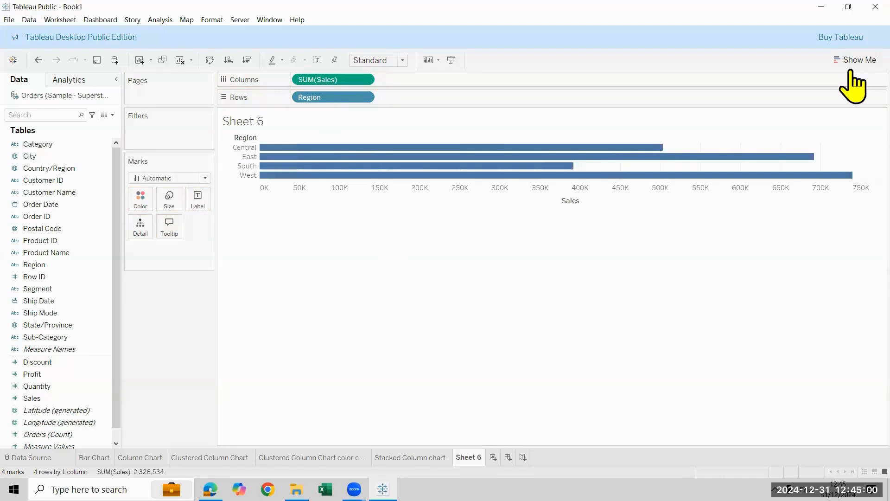
# Convert the Sales by Region bar chart to a pie chart using the suggested chart types
pyautogui.click(862, 55)
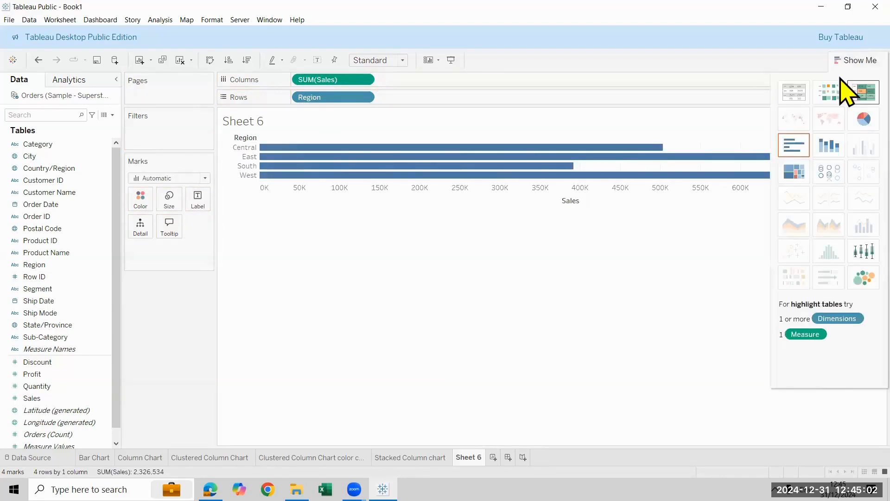
pyautogui.click(842, 121)
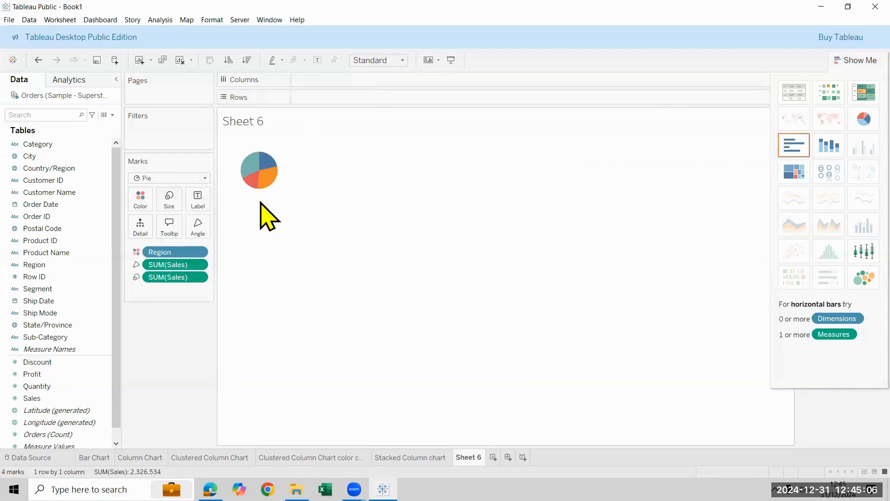
pyautogui.click(647, 131)
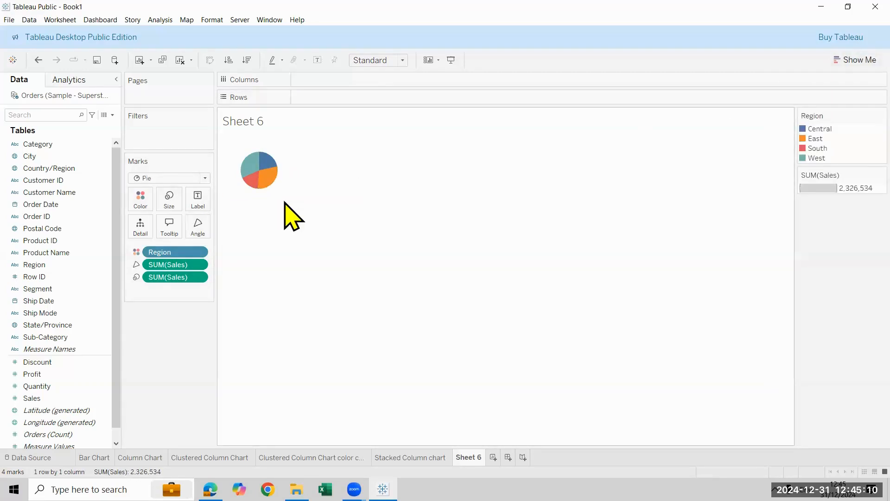
# Fit the pie chart to Entire View and hide the Region and SUM(Sales) legend cards
pyautogui.click(404, 61)
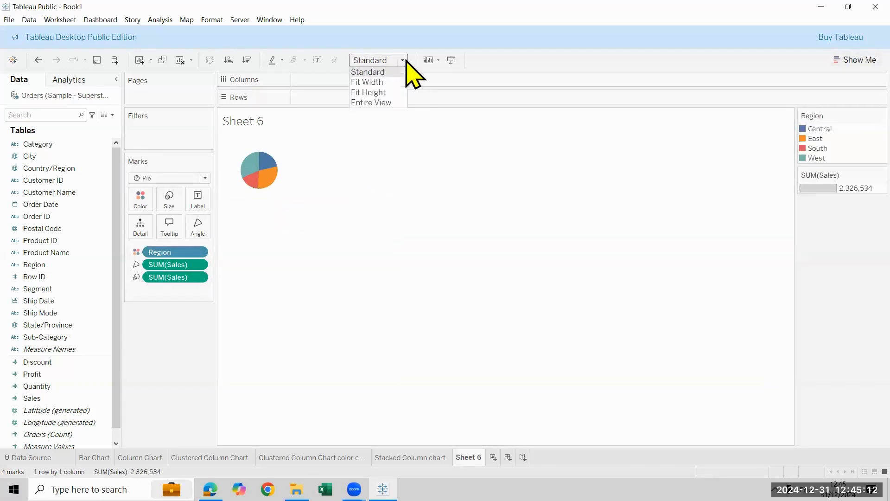
pyautogui.click(390, 103)
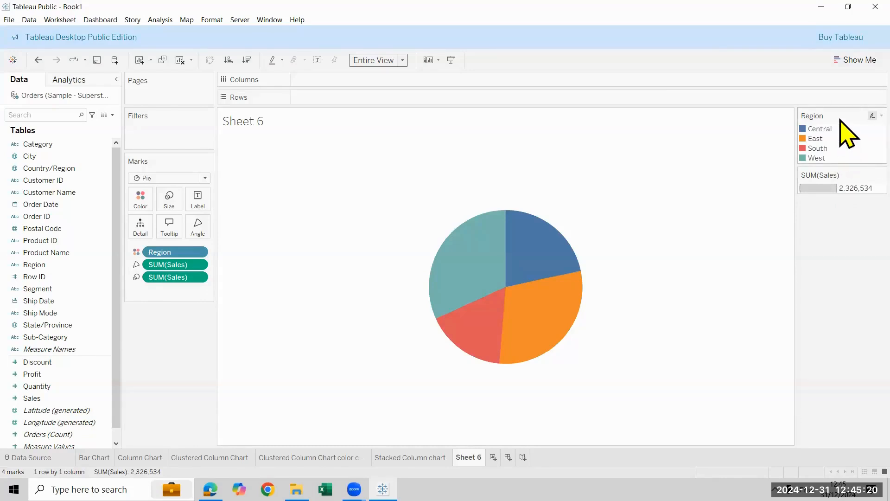
pyautogui.click(881, 116)
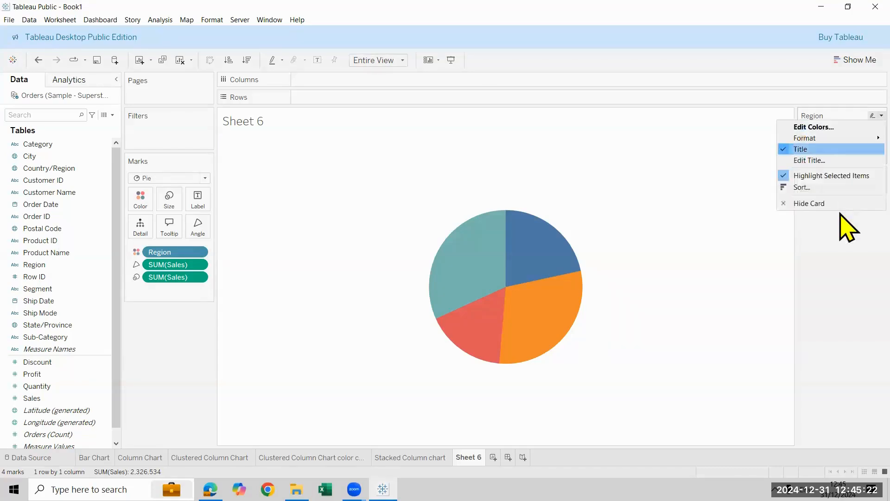
pyautogui.click(840, 203)
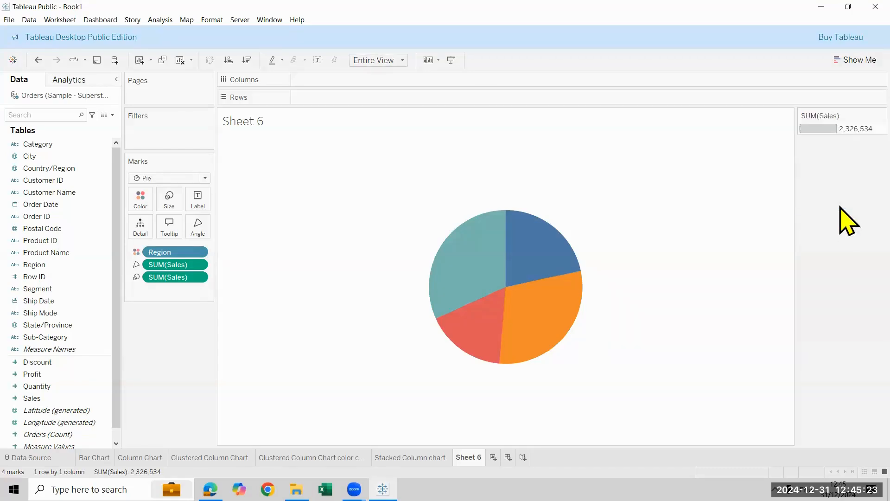
pyautogui.rightClick(840, 122)
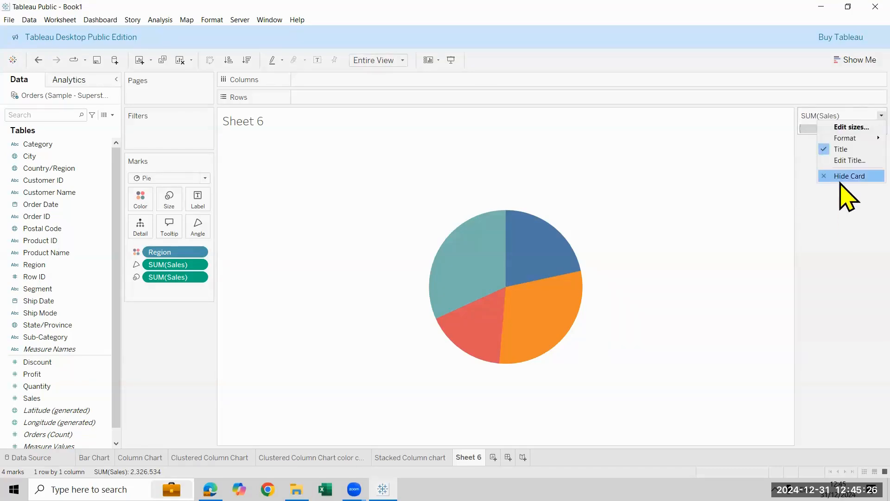
pyautogui.click(841, 180)
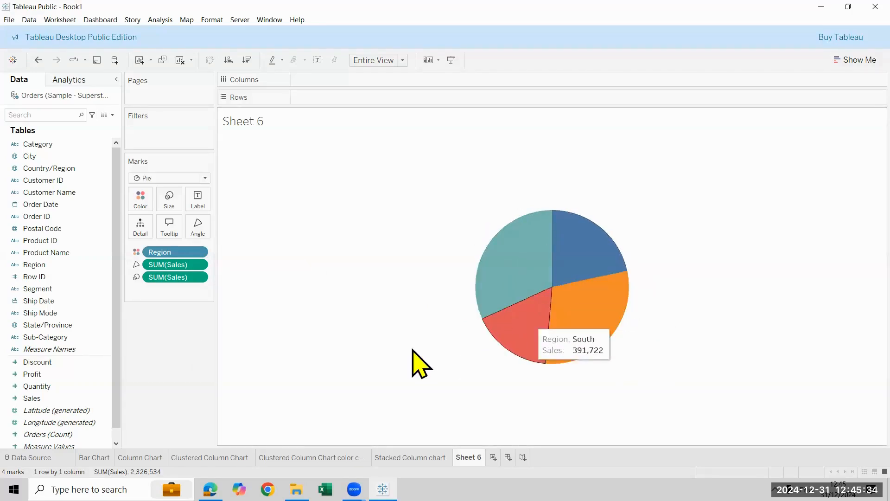
# Label the pie slices with Region and Sales, and show the Sales label as Percent of Total
pyautogui.moveTo(37, 265); pyautogui.dragTo(254, 345)
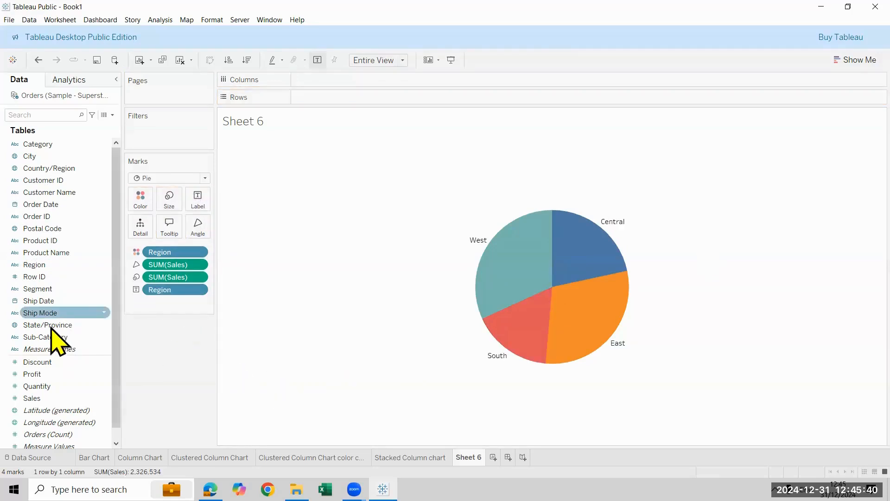
pyautogui.moveTo(46, 399); pyautogui.dragTo(199, 195)
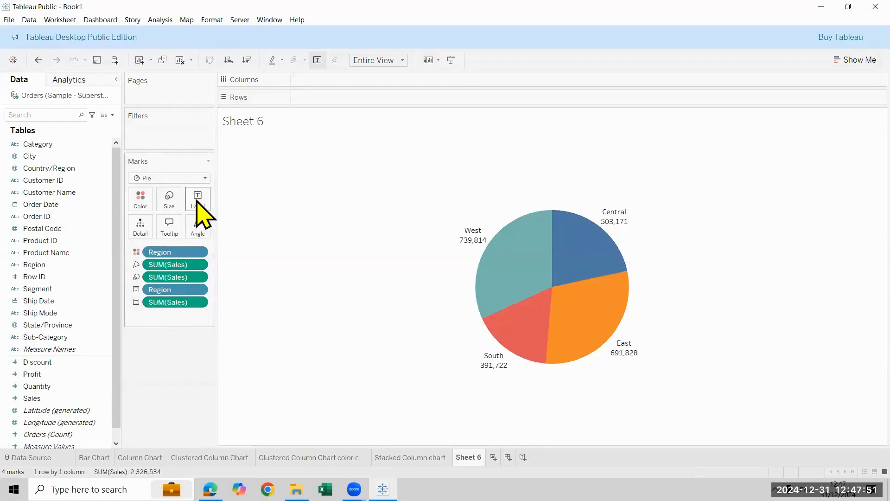
pyautogui.rightClick(197, 303)
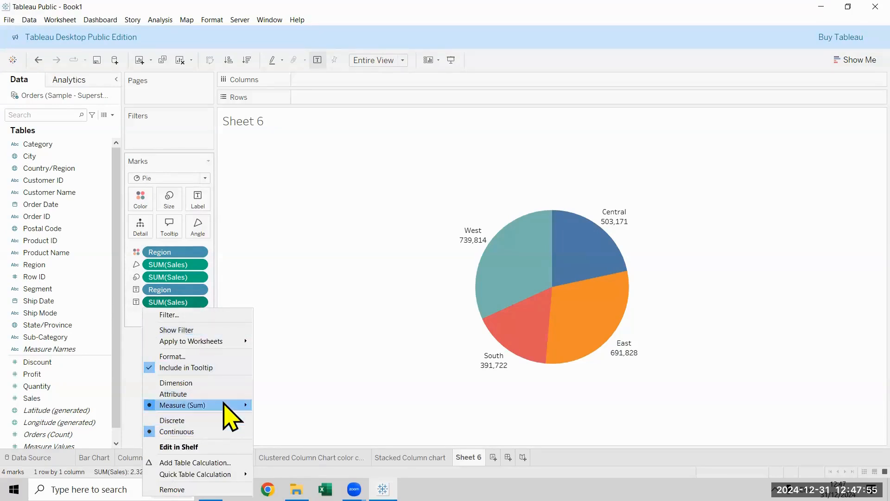
pyautogui.moveTo(224, 404)
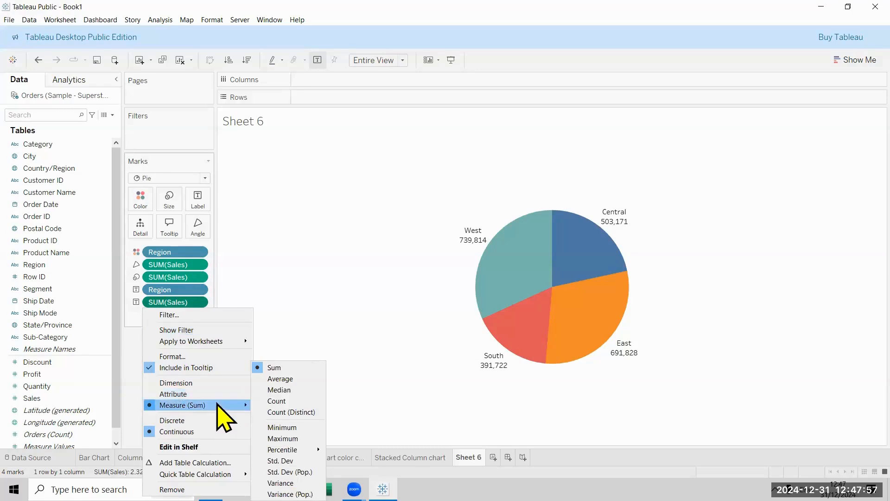
pyautogui.moveTo(200, 474)
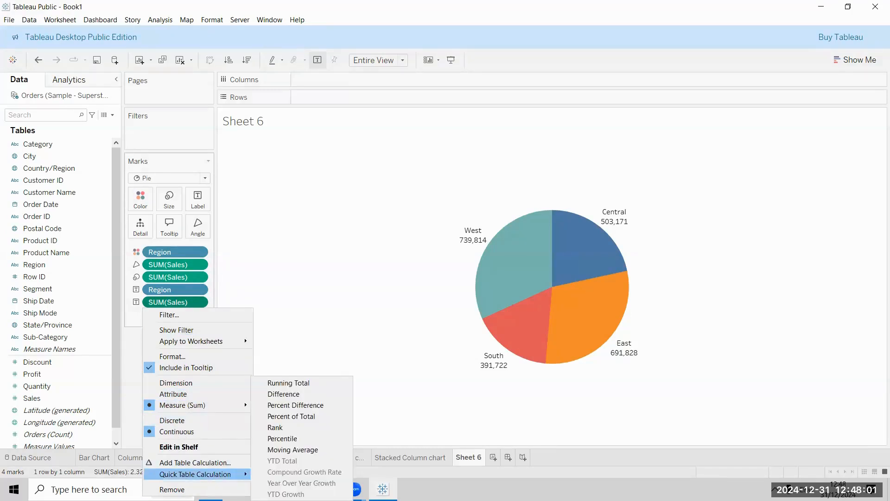
pyautogui.click(332, 419)
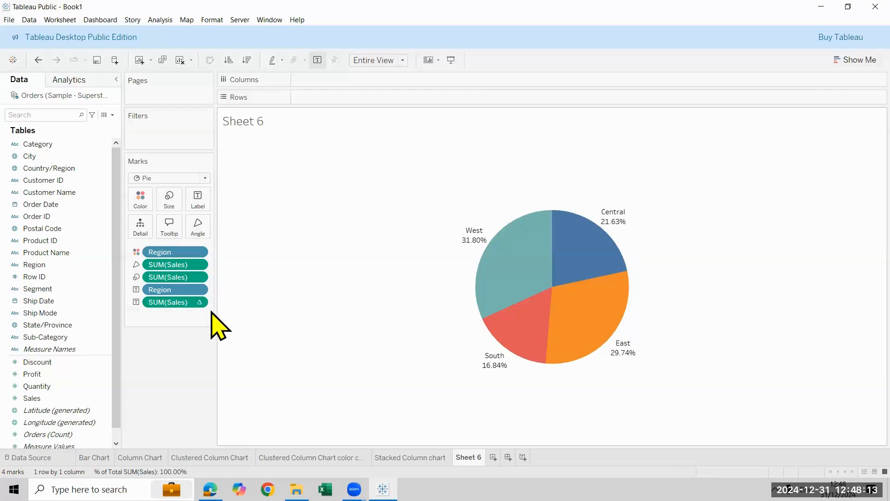
pyautogui.rightClick(201, 301)
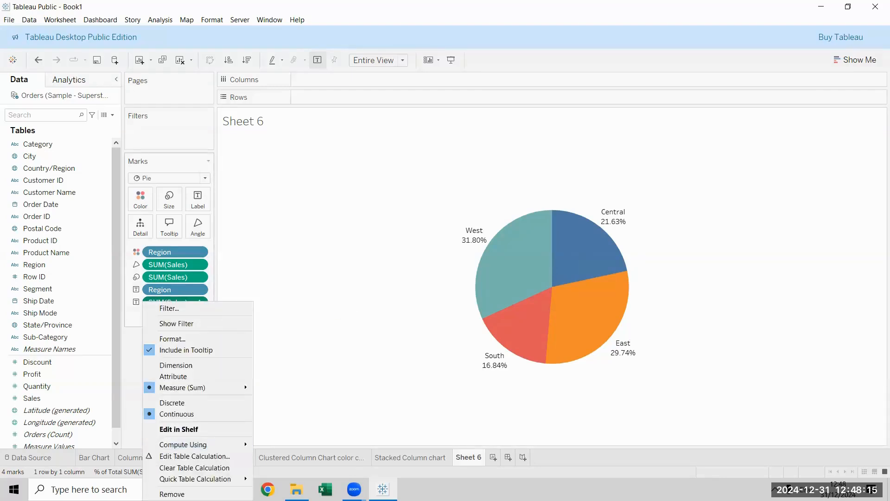
pyautogui.moveTo(194, 478)
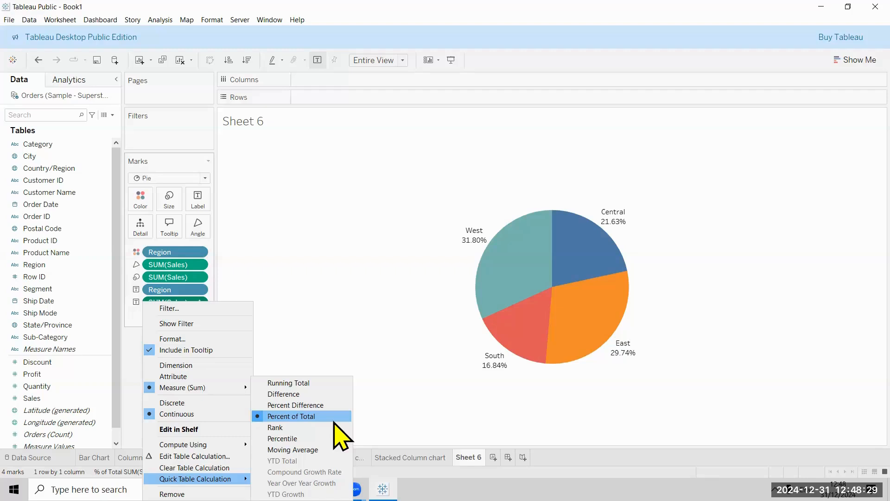
pyautogui.click(394, 252)
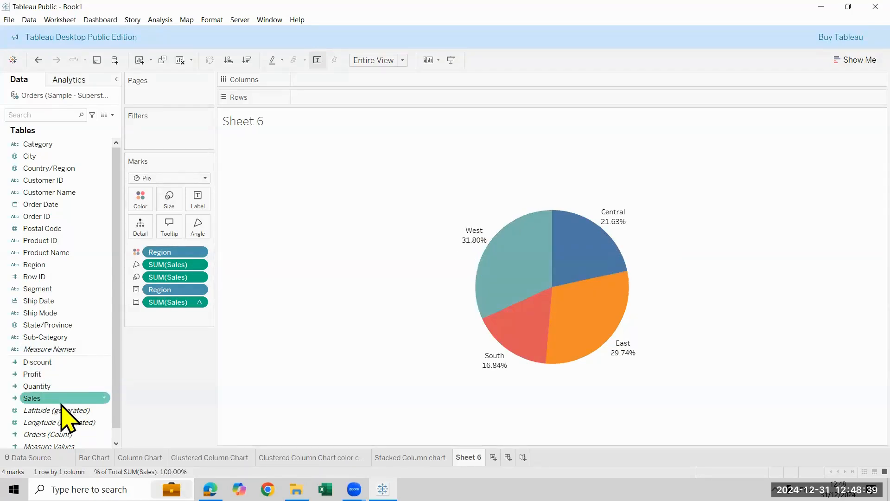
# Add Sales as another pie label and place it between the Region and percent-of-total labels
pyautogui.moveTo(57, 402); pyautogui.dragTo(279, 380)
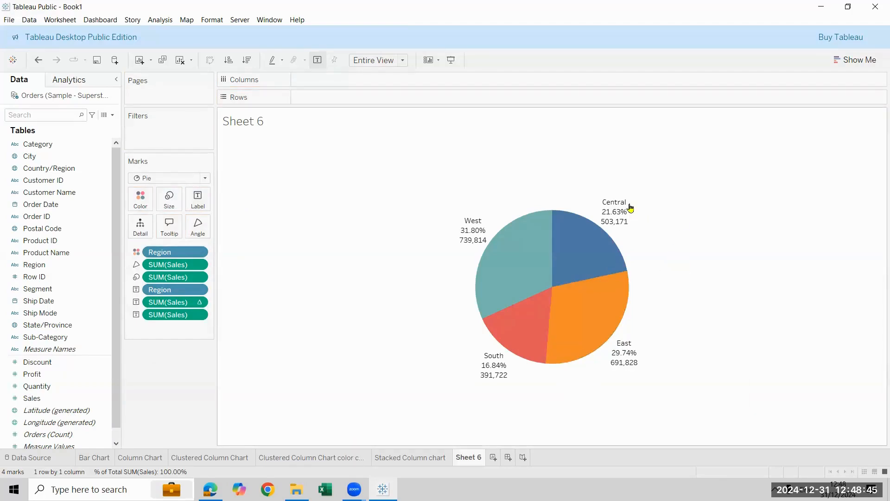
pyautogui.moveTo(619, 214)
pyautogui.moveTo(171, 317); pyautogui.dragTo(171, 293)
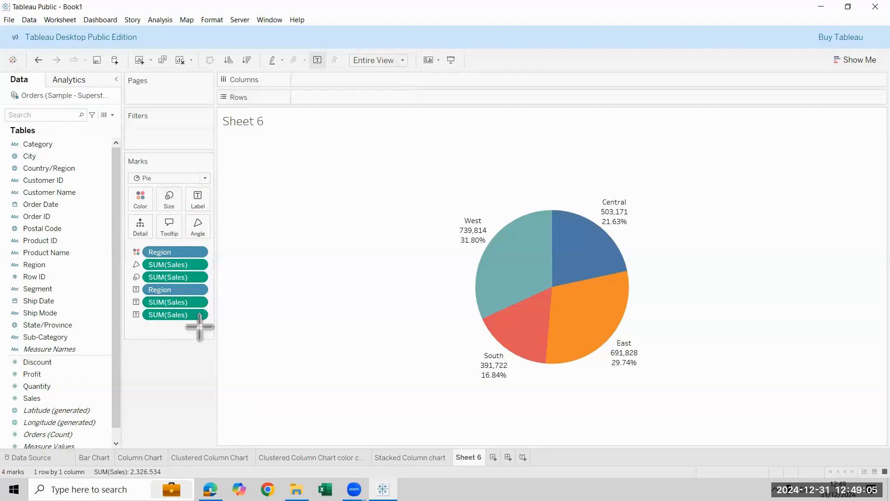
pyautogui.click(193, 312)
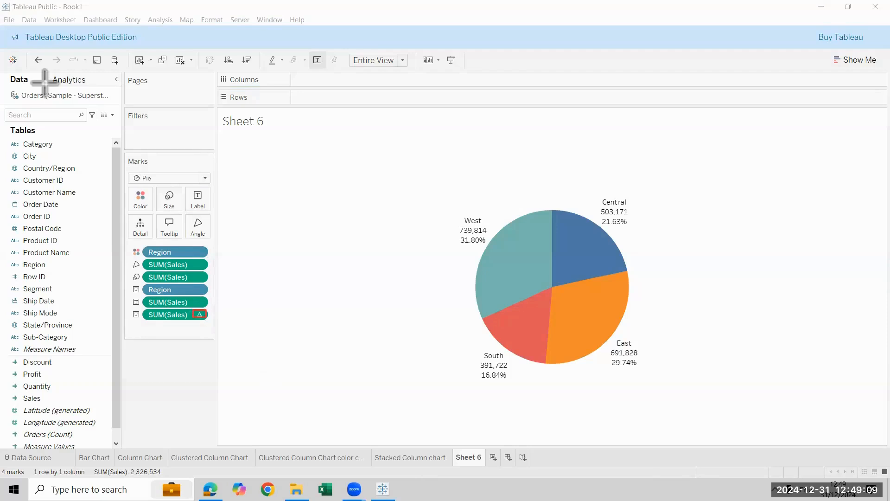
pyautogui.moveTo(191, 310); pyautogui.dragTo(208, 323)
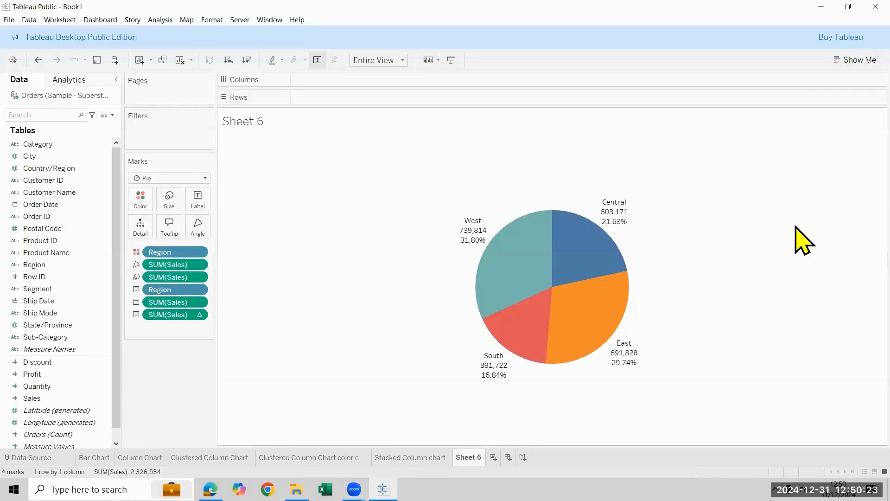
# Move the Central, East, South and West labels inside their pie slices
pyautogui.moveTo(623, 223)
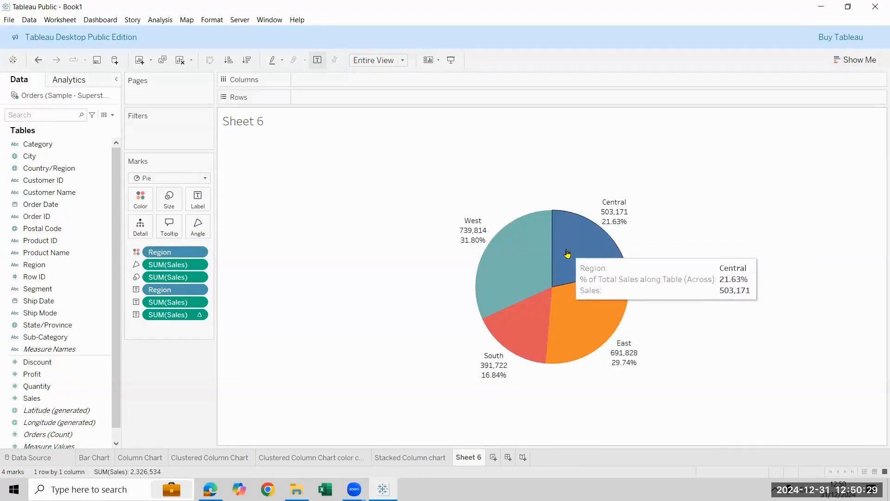
pyautogui.click(619, 205)
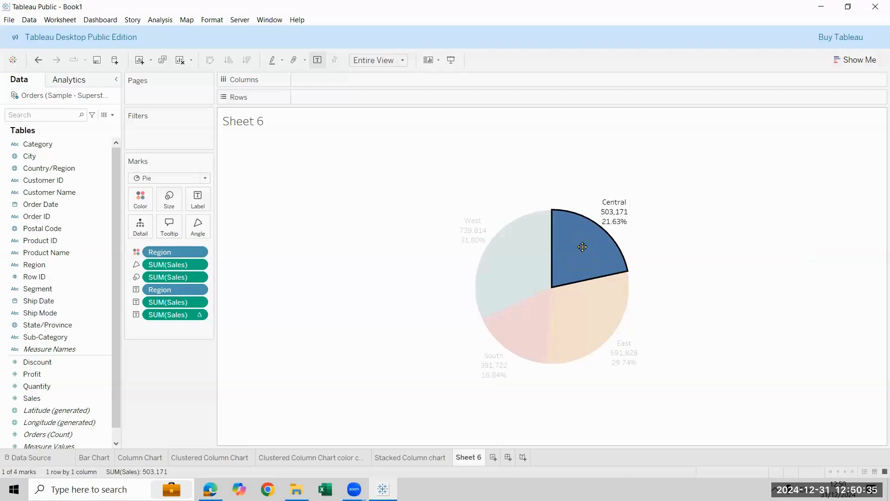
pyautogui.click(677, 364)
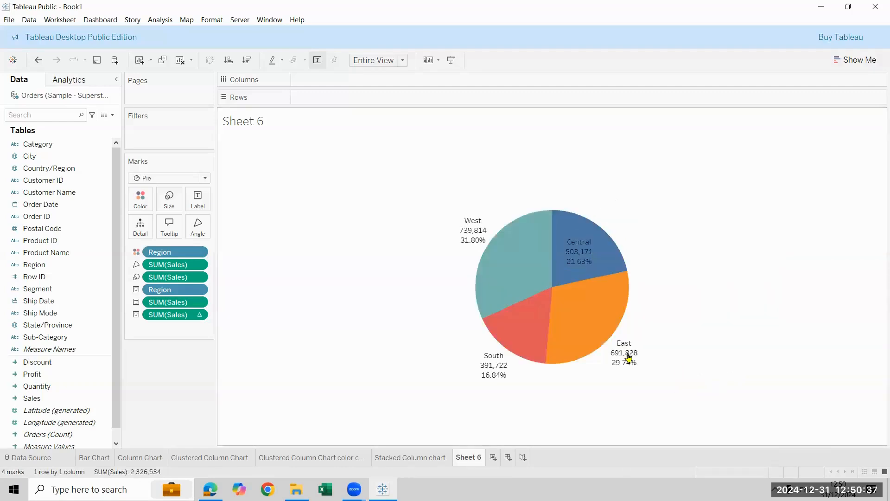
pyautogui.click(627, 355)
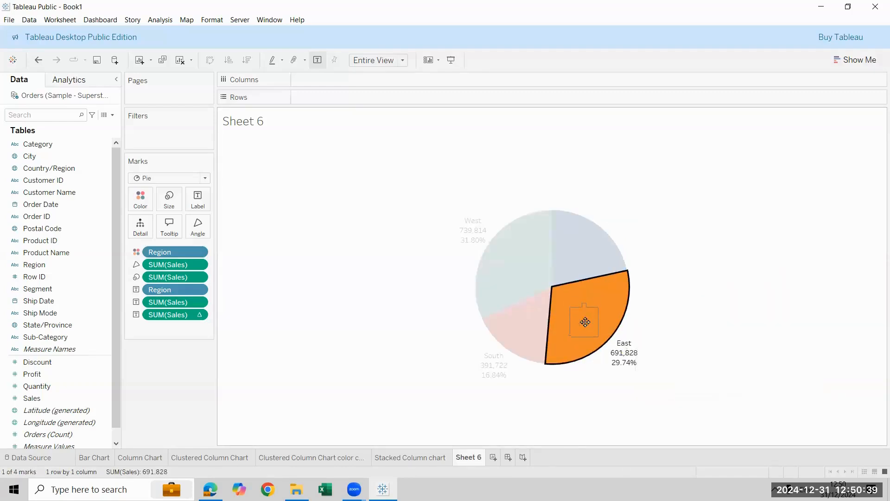
pyautogui.click(508, 350)
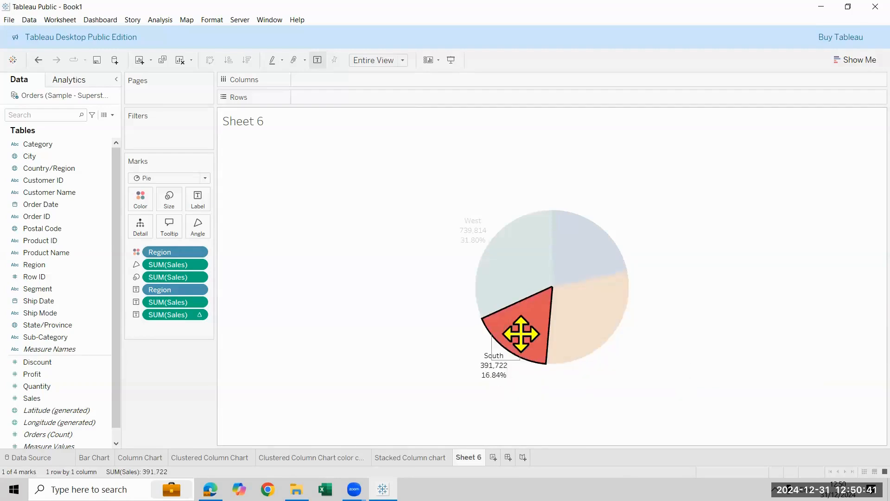
pyautogui.moveTo(466, 222); pyautogui.dragTo(513, 252)
pyautogui.click(770, 255)
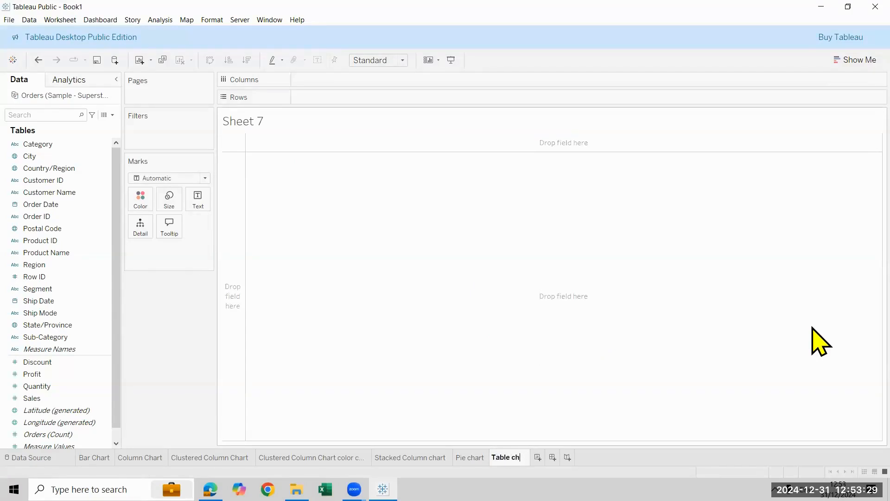
# Name the new empty worksheet Table
pyautogui.press('BackSpace')
pyautogui.press('BackSpace')
pyautogui.press('Return')
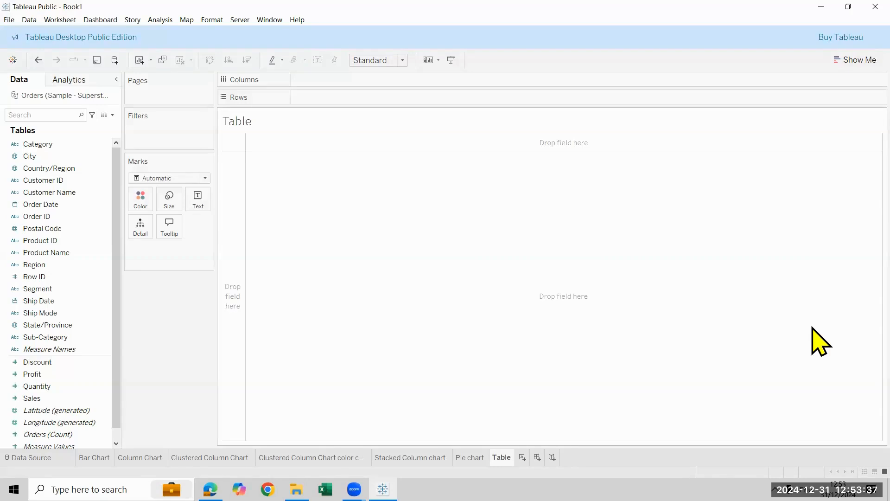
pyautogui.click(420, 111)
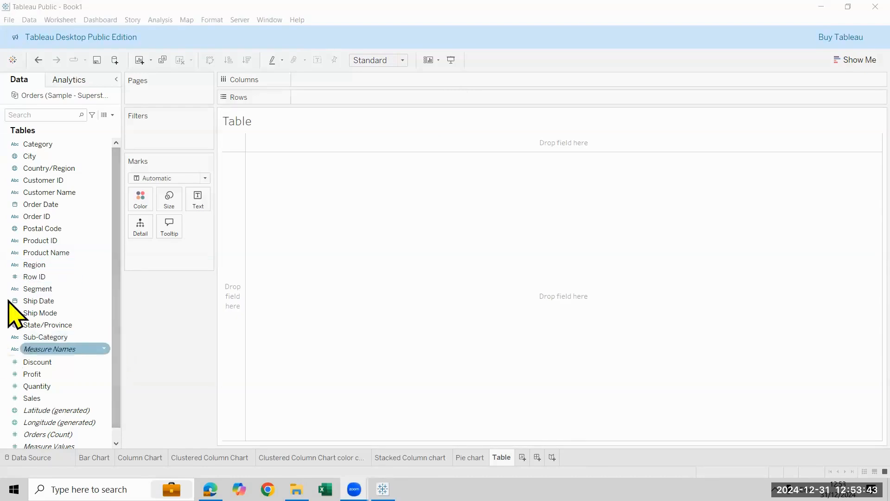
# Build a text table with Region and Category in rows and Sales and Profit as values, and clear the sheet
pyautogui.moveTo(29, 270); pyautogui.dragTo(313, 99)
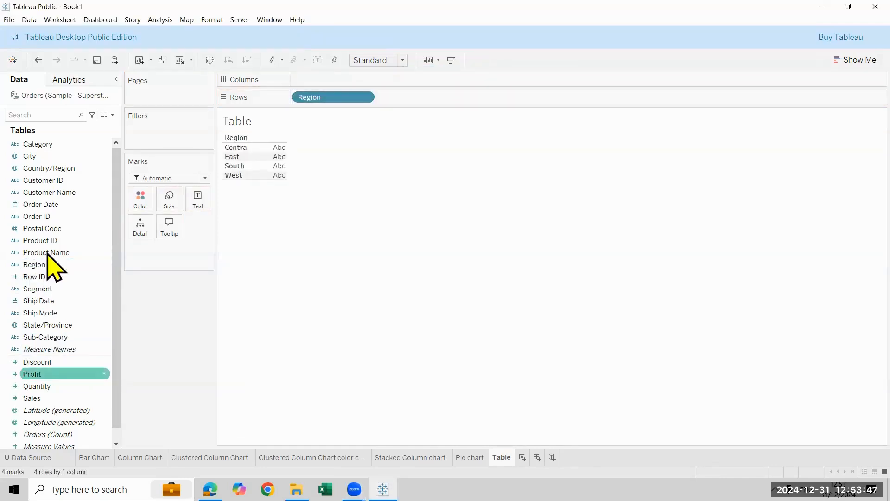
pyautogui.moveTo(52, 144)
pyautogui.mouseDown()
pyautogui.moveTo(558, 56)
pyautogui.moveTo(410, 100)
pyautogui.mouseUp()
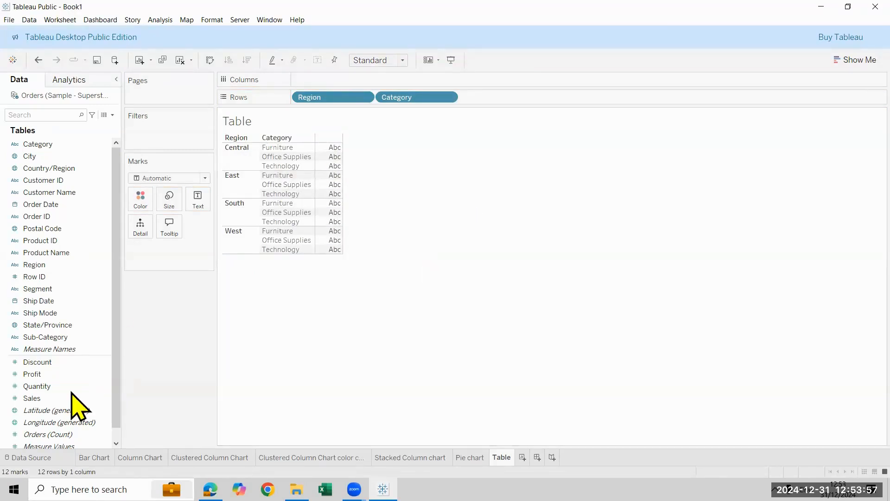
pyautogui.doubleClick(58, 398)
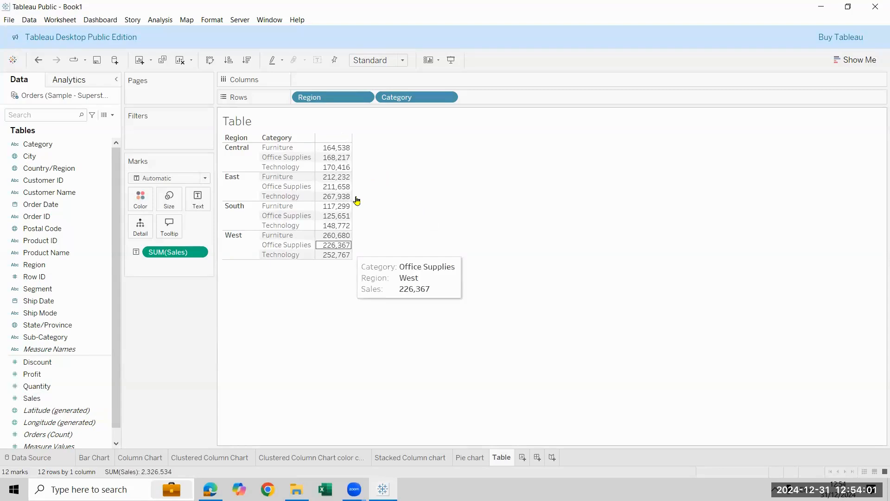
pyautogui.click(31, 378)
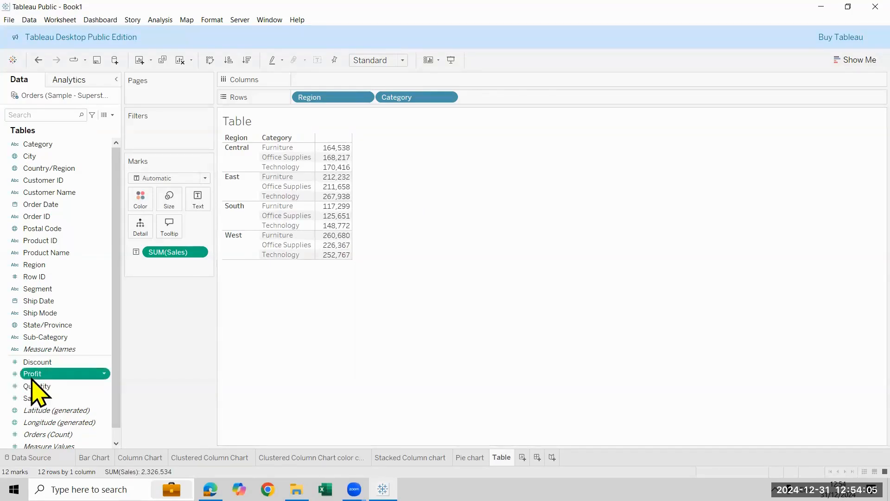
pyautogui.doubleClick(31, 378)
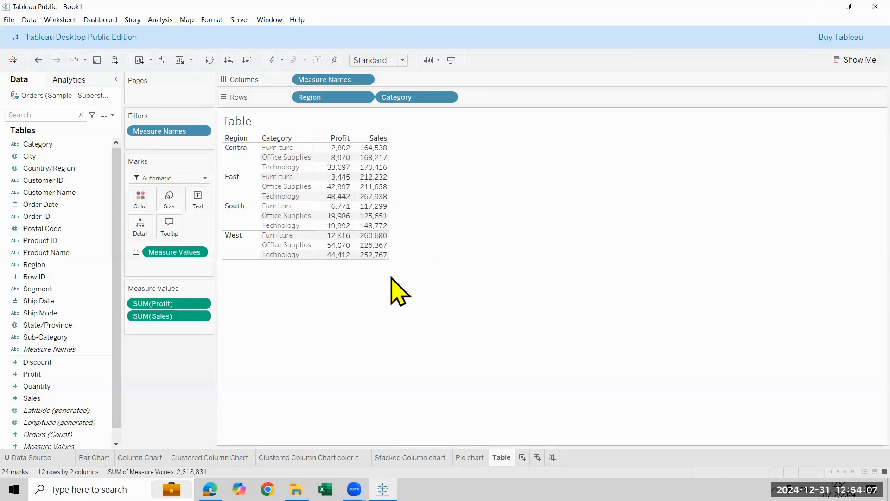
pyautogui.click(180, 61)
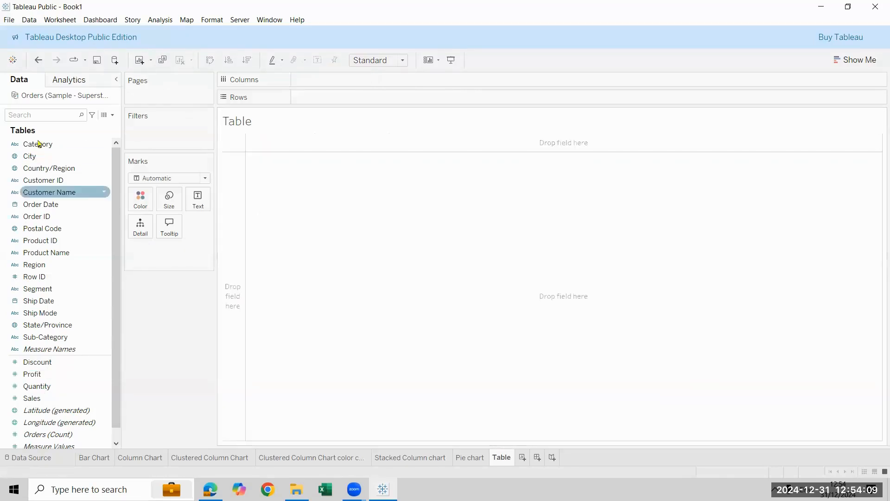
# Build a text table with Region and Category in rows and Sales followed by Profit as values
pyautogui.doubleClick(64, 266)
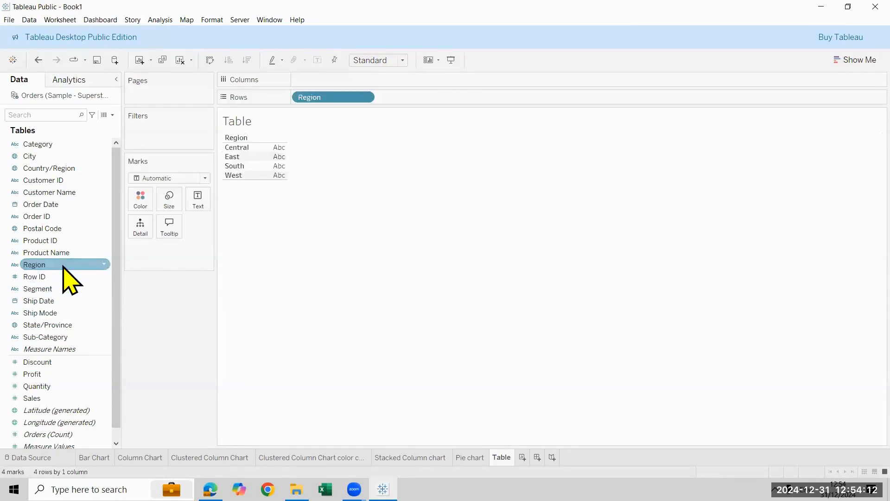
pyautogui.doubleClick(74, 147)
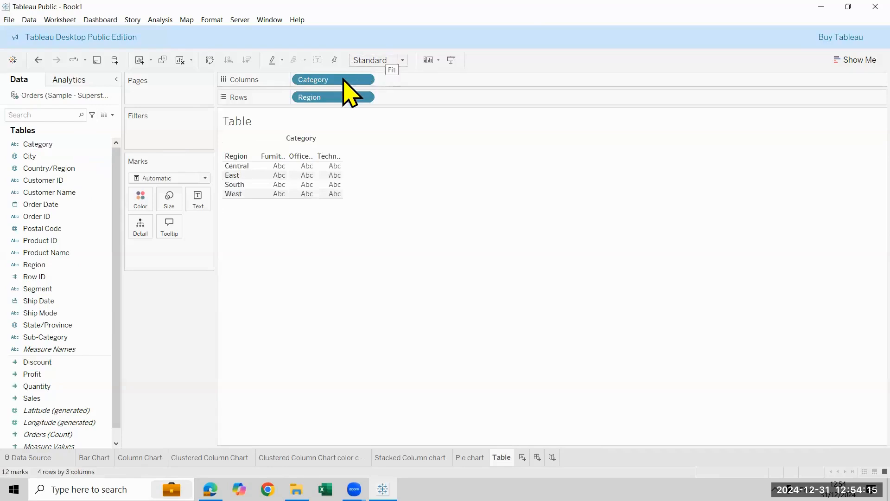
pyautogui.moveTo(345, 80); pyautogui.dragTo(528, 180)
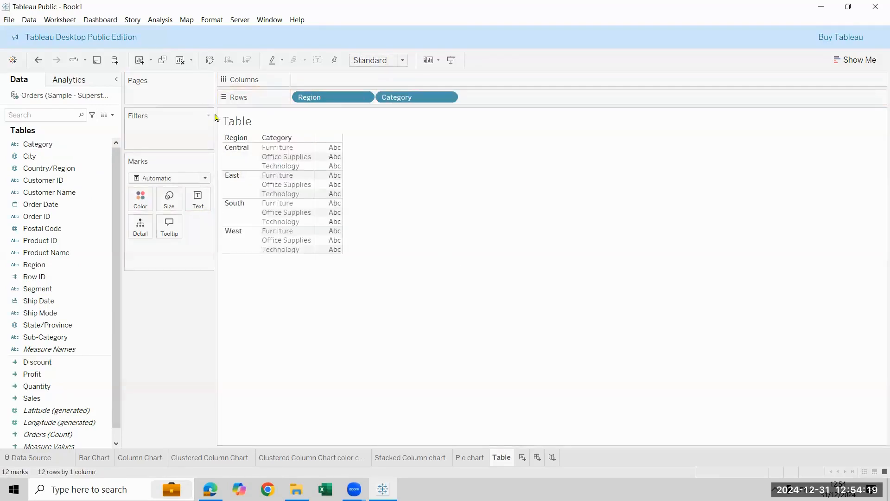
pyautogui.doubleClick(35, 398)
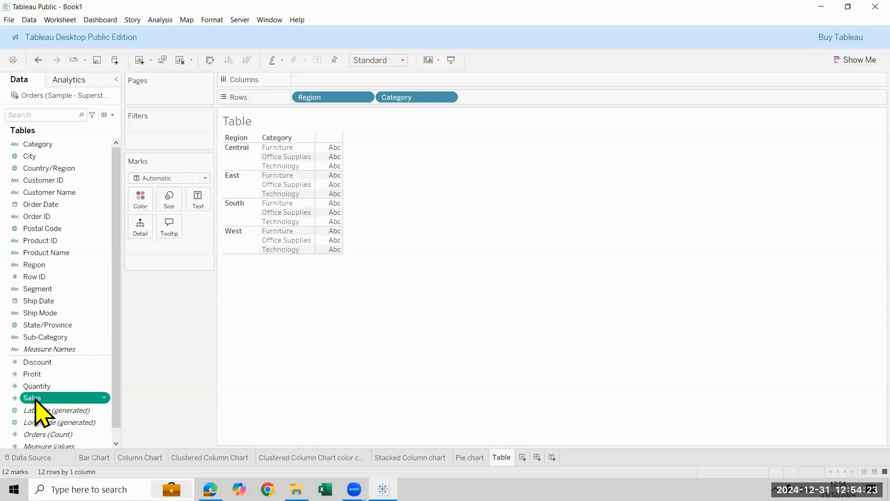
pyautogui.doubleClick(36, 374)
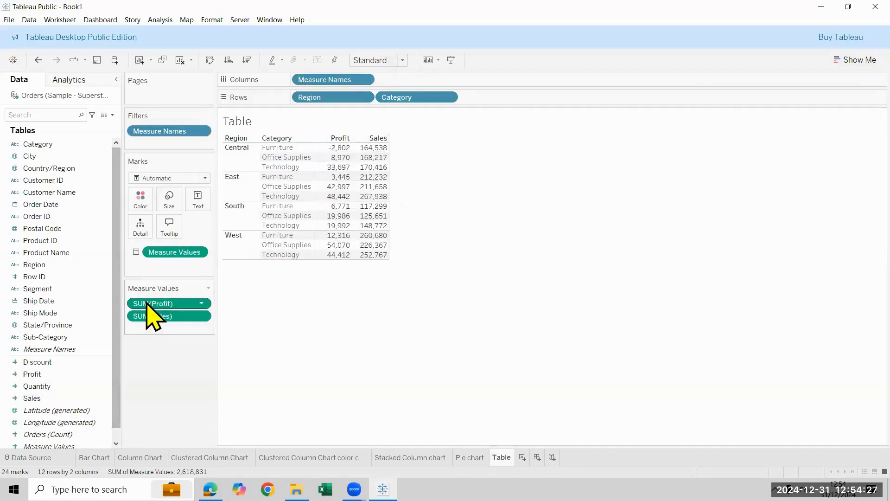
pyautogui.moveTo(128, 309); pyautogui.dragTo(148, 329)
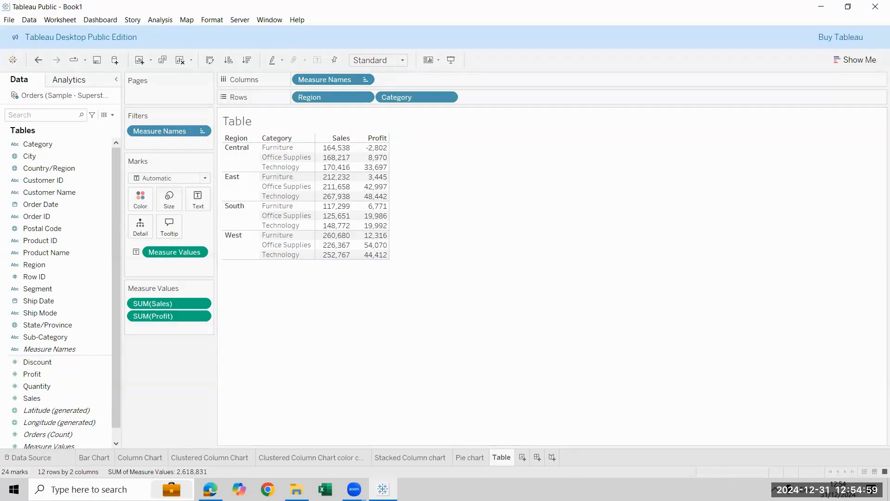
# Add a new worksheet and name it Matrix
pyautogui.hotkey('ctrl', 'm')
pyautogui.doubleClick(521, 462)
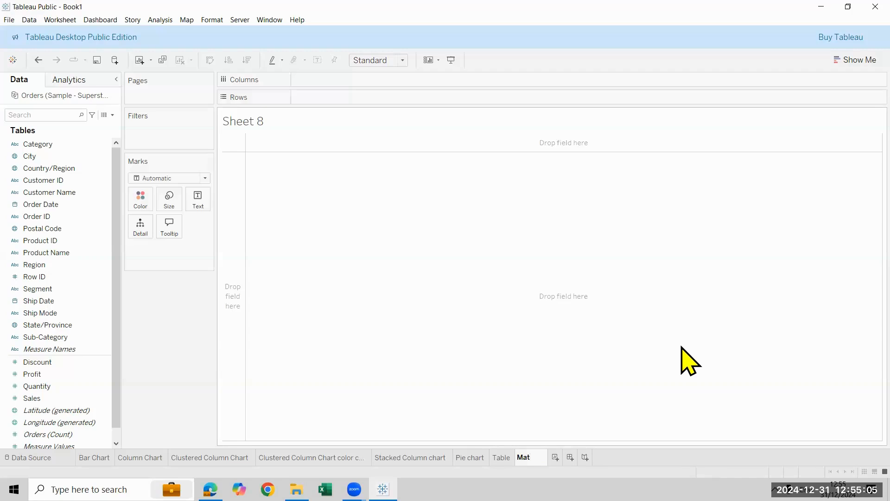
pyautogui.write('Matrix')
pyautogui.press('Return')
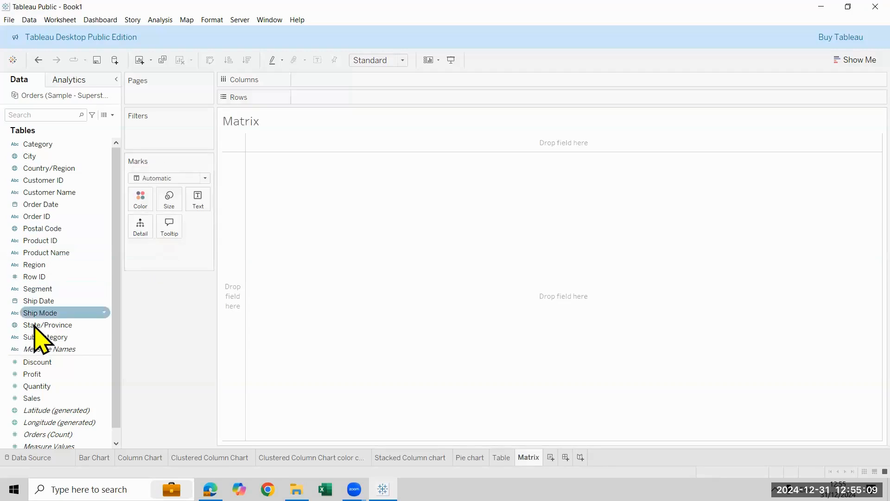
# Build a matrix with Region in rows, Sales before Profit as values, and Category ahead of Measure Names in columns
pyautogui.moveTo(76, 258); pyautogui.dragTo(325, 97)
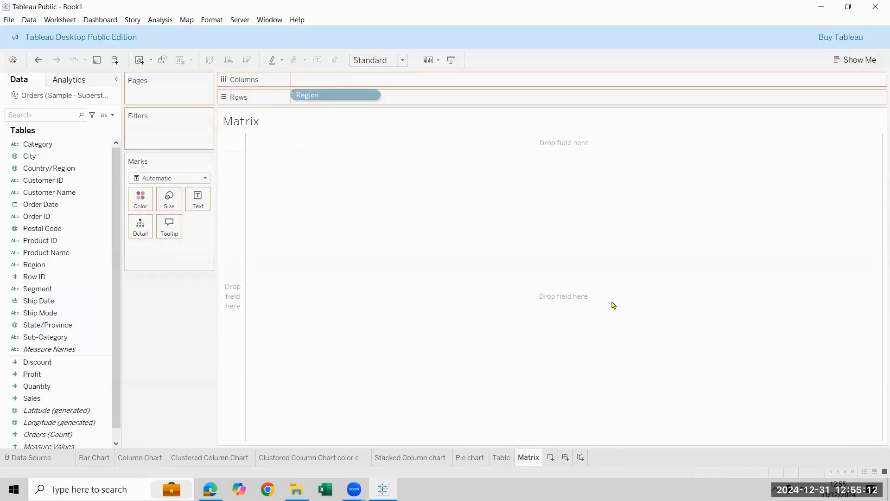
pyautogui.doubleClick(44, 399)
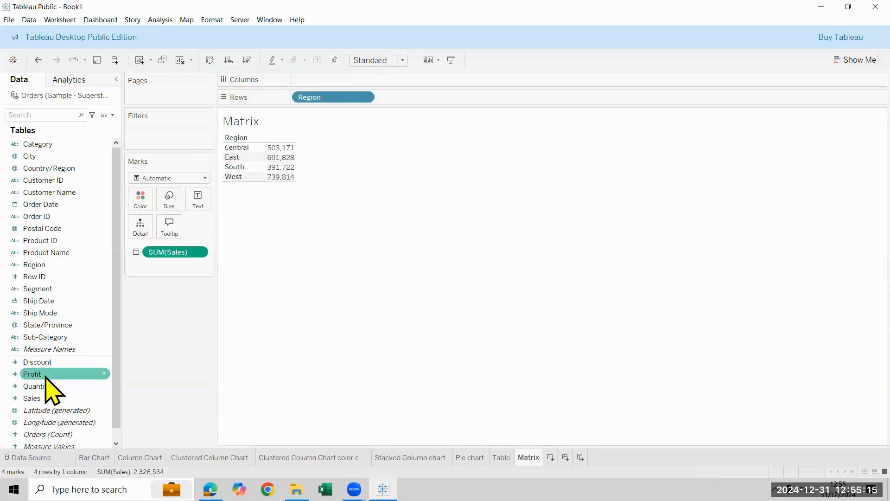
pyautogui.doubleClick(45, 375)
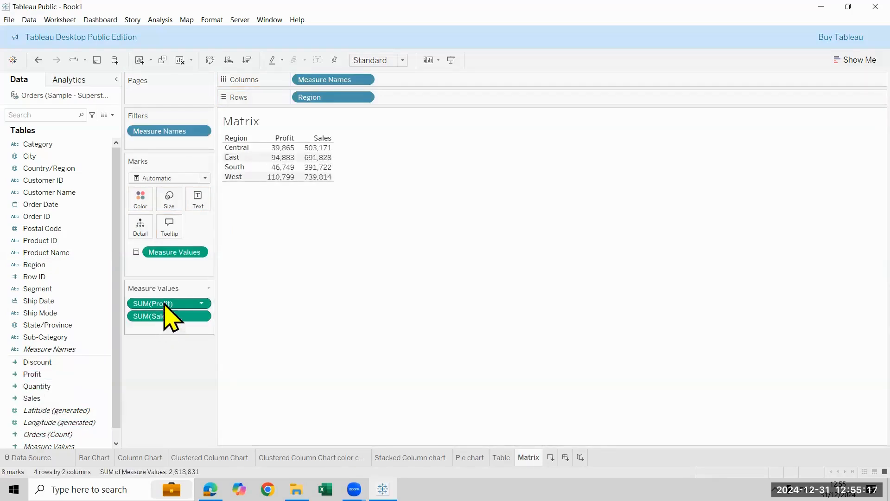
pyautogui.moveTo(167, 323); pyautogui.dragTo(171, 338)
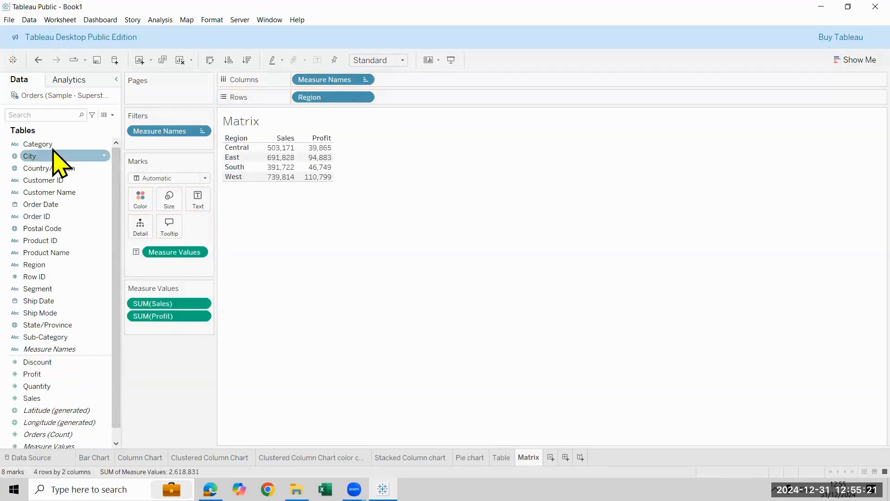
pyautogui.moveTo(53, 149); pyautogui.dragTo(418, 83)
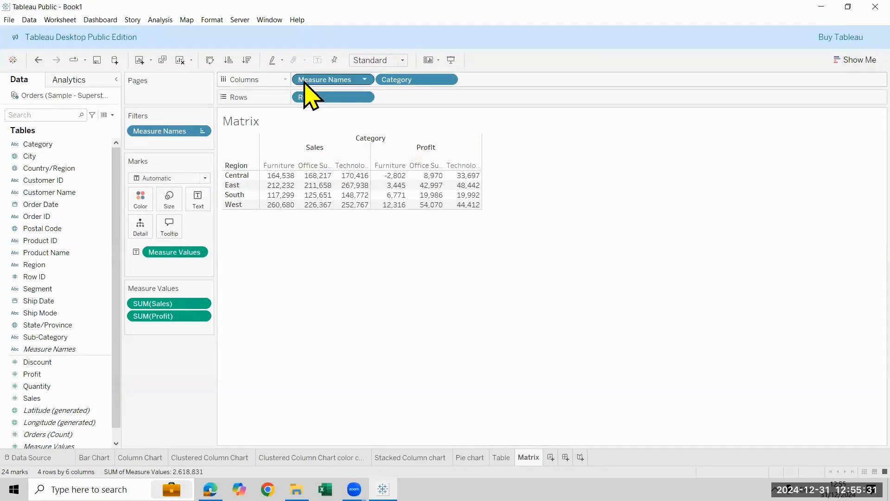
pyautogui.moveTo(305, 83); pyautogui.dragTo(479, 84)
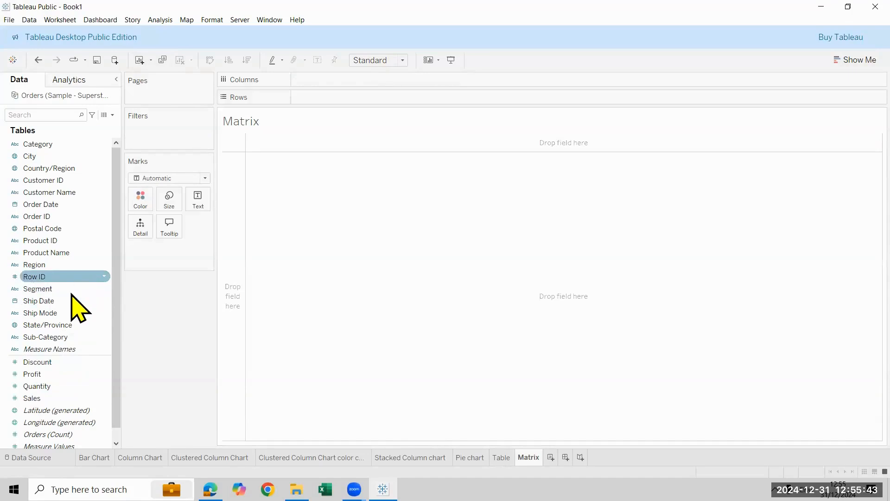
# Build a matrix of Sales with Region in rows and Category in columns
pyautogui.doubleClick(74, 265)
pyautogui.doubleClick(54, 145)
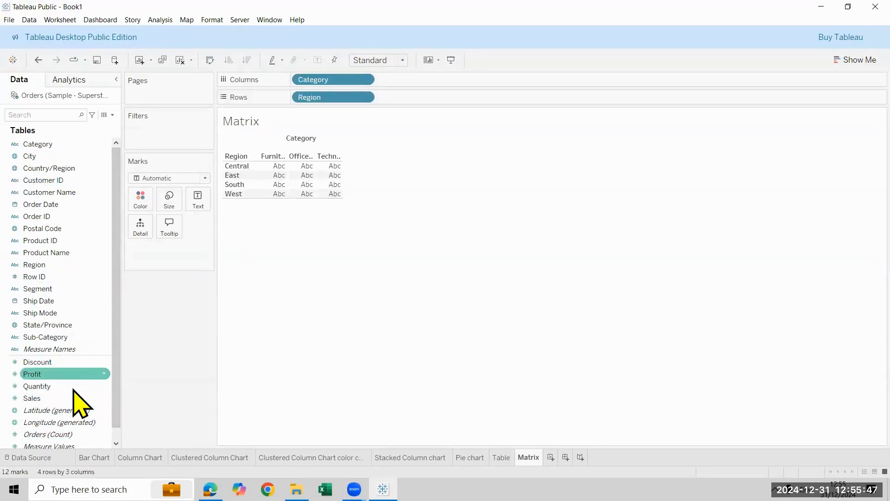
pyautogui.doubleClick(70, 399)
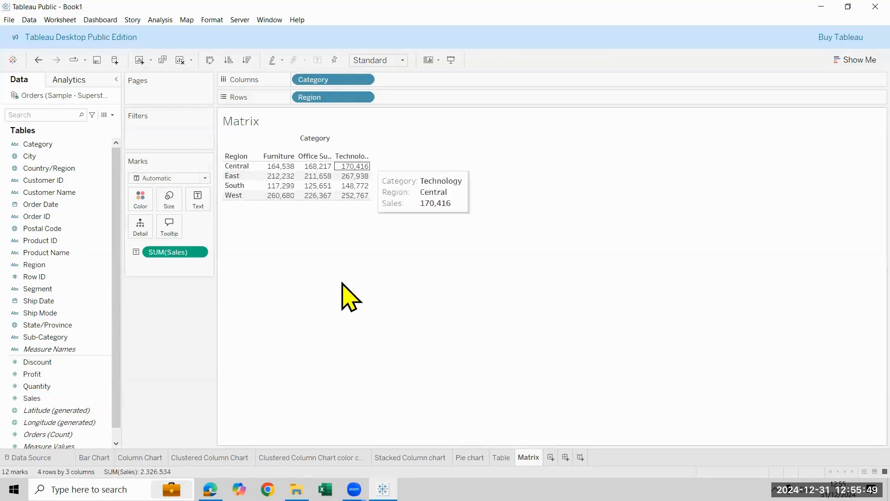
# Add Profit after Sales in the matrix and place Measure Names ahead of Category in columns
pyautogui.doubleClick(60, 375)
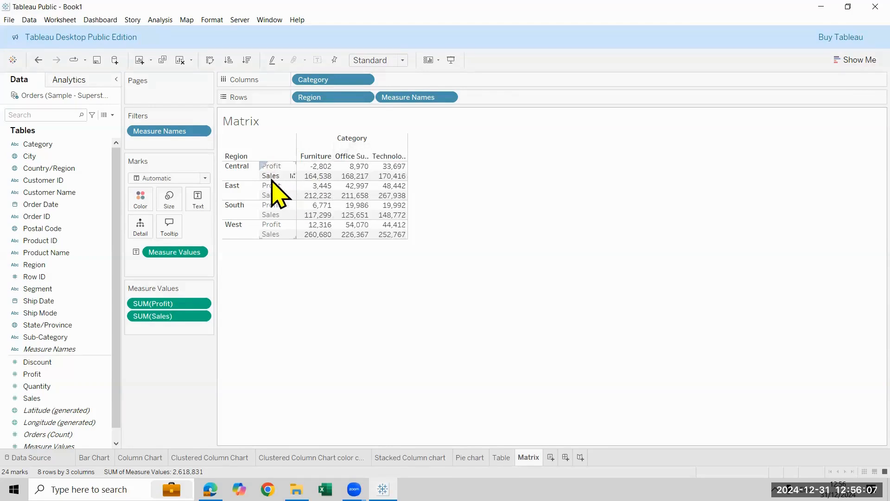
pyautogui.moveTo(191, 306); pyautogui.dragTo(198, 343)
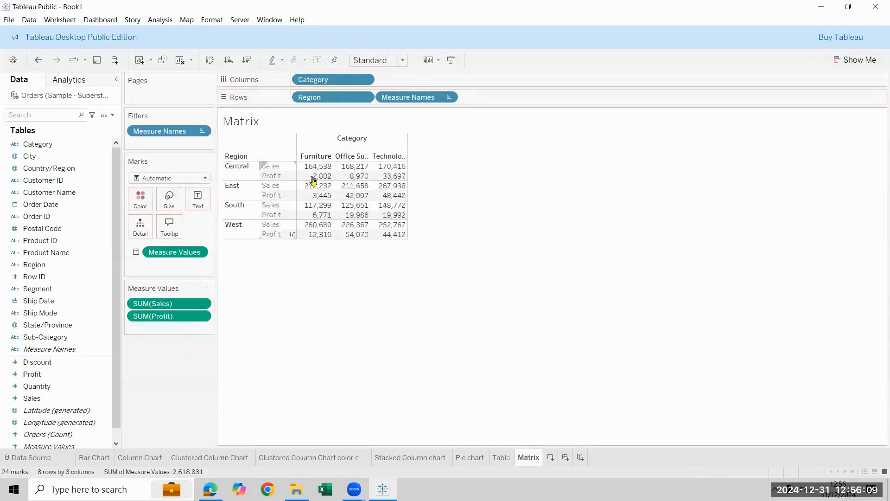
pyautogui.moveTo(422, 98); pyautogui.dragTo(424, 81)
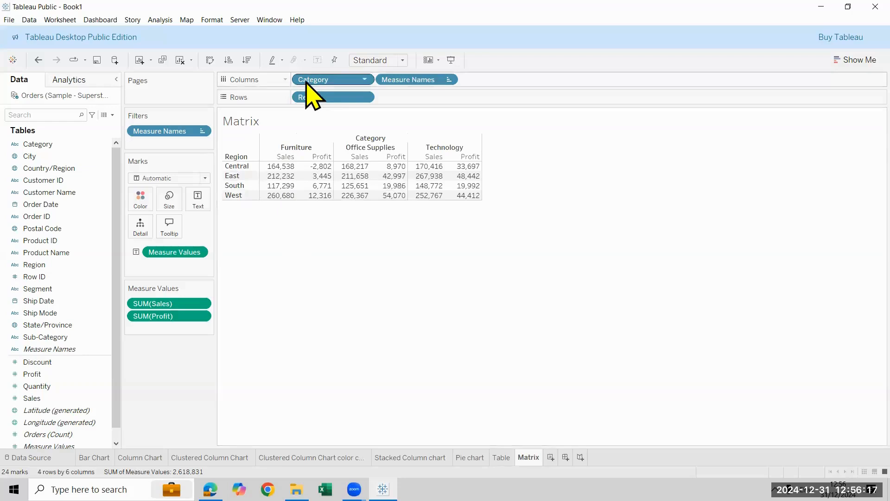
pyautogui.moveTo(306, 83); pyautogui.dragTo(491, 80)
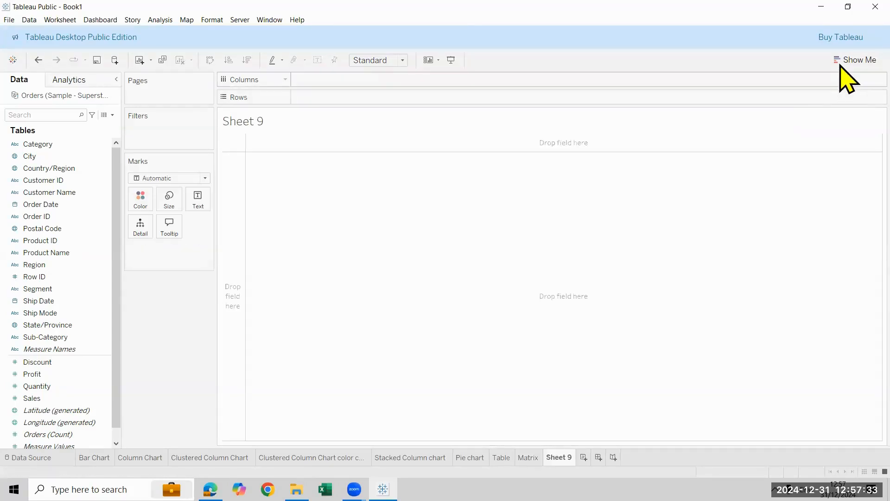
# Show the chart type suggestions and build a text table of Sales by Sub-Category on the new worksheet
pyautogui.click(842, 63)
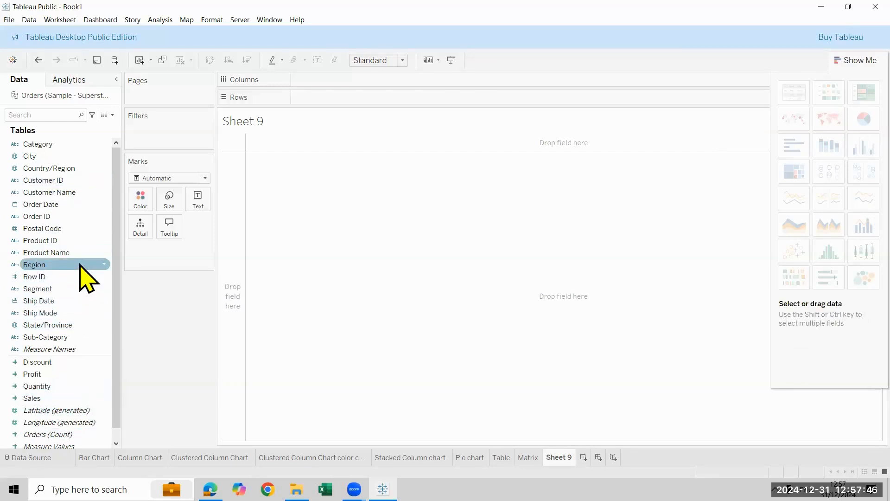
pyautogui.doubleClick(87, 338)
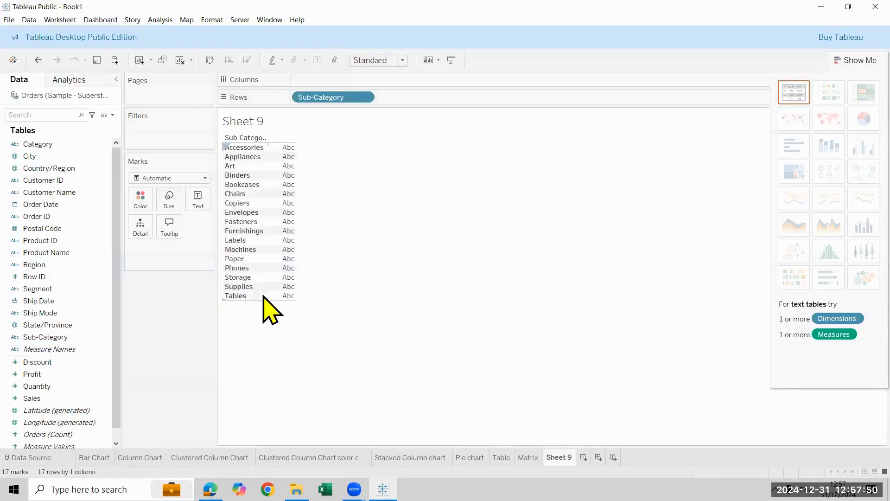
pyautogui.click(40, 397)
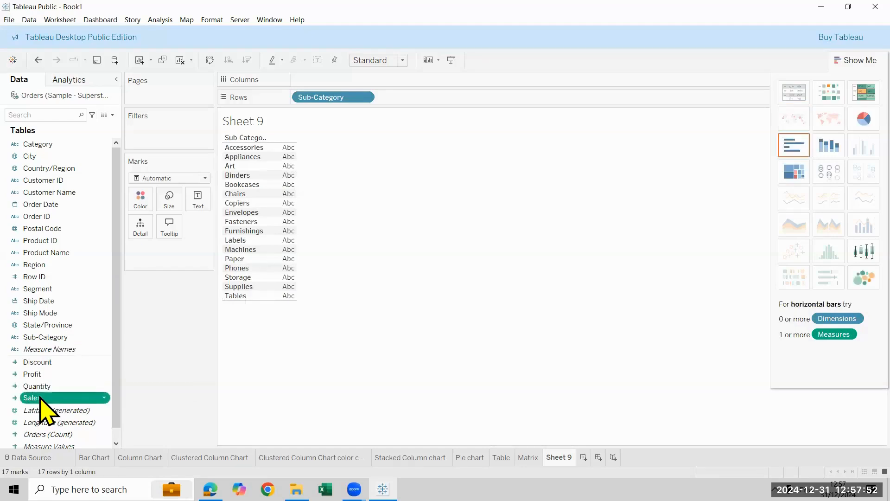
pyautogui.doubleClick(40, 398)
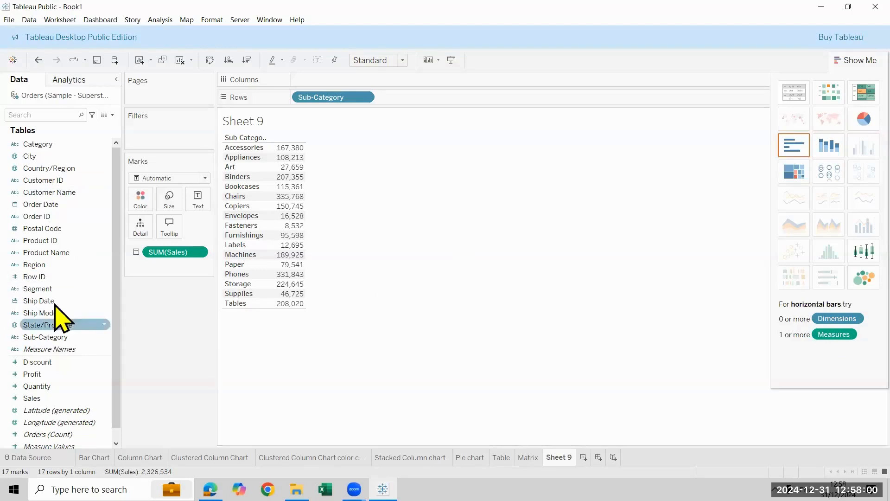
# Add Region to the columns and convert the Sub-Category table to a heat map
pyautogui.moveTo(44, 267); pyautogui.dragTo(337, 79)
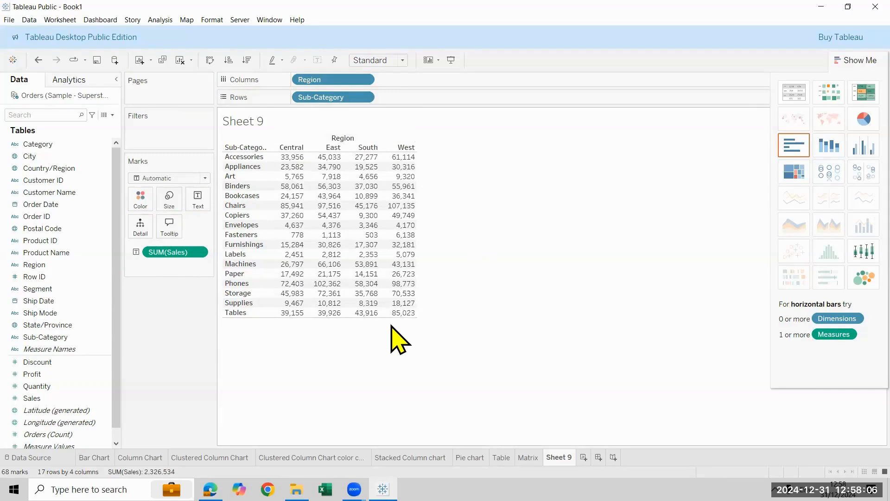
pyautogui.click(837, 90)
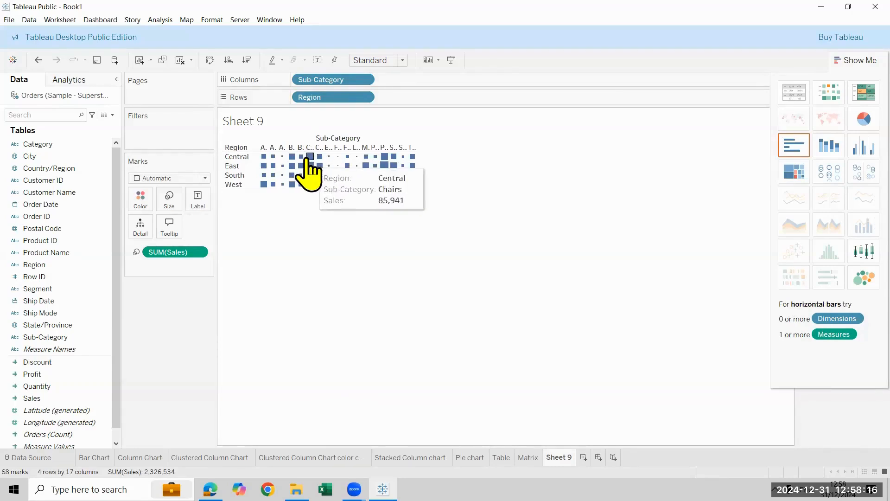
# Try larger and smaller mark sizes for the heat map squares
pyautogui.click(168, 199)
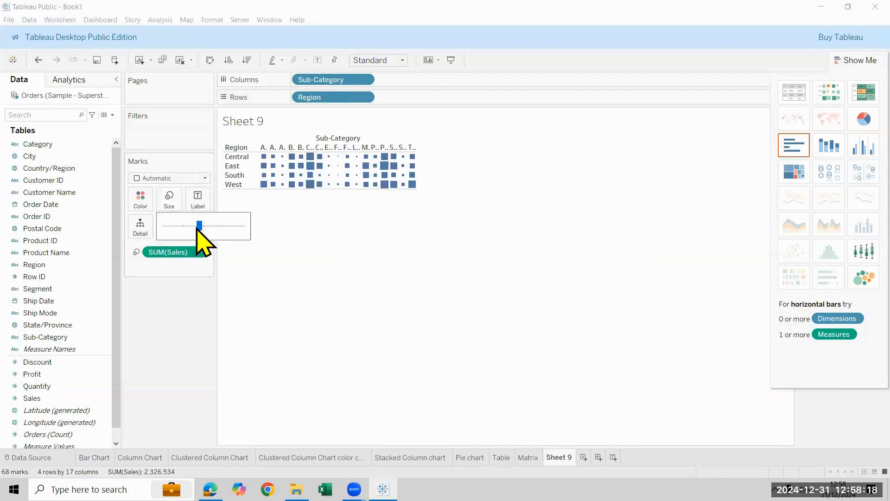
pyautogui.click(214, 226)
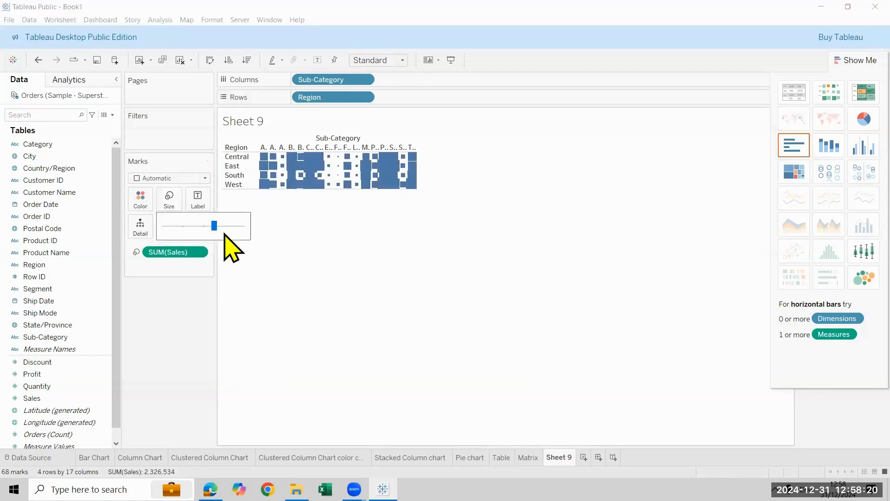
pyautogui.moveTo(218, 224); pyautogui.dragTo(232, 226)
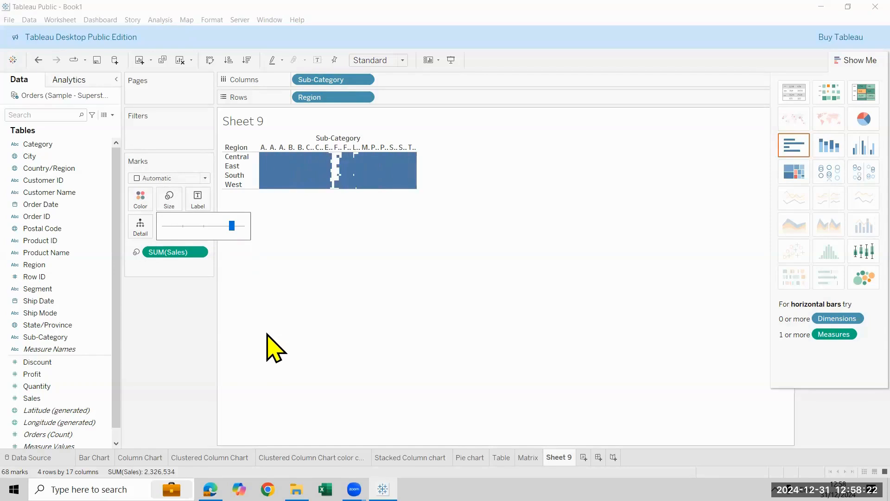
pyautogui.moveTo(231, 226); pyautogui.dragTo(183, 226)
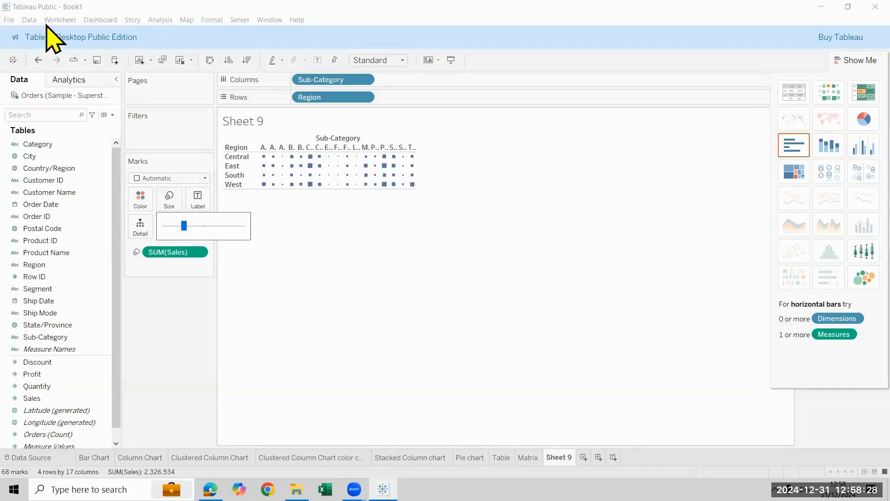
# Undo the mark size changes, the heat map conversion and the addition of Region to the columns
pyautogui.click(39, 61)
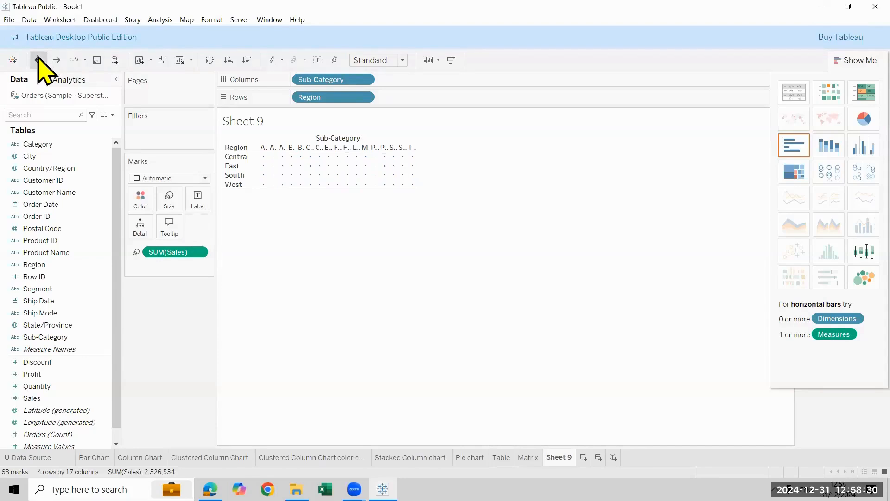
pyautogui.click(39, 60)
pyautogui.click(39, 61)
pyautogui.click(39, 60)
pyautogui.click(38, 61)
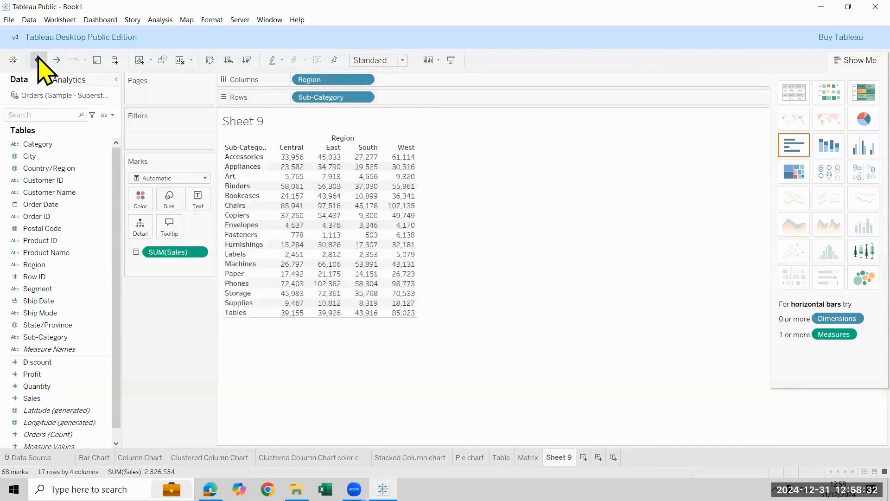
pyautogui.click(38, 61)
# Convert the Sub-Category table to a heat map labelled with Sales, and widen the column to separate the labels from the squares
pyautogui.click(829, 93)
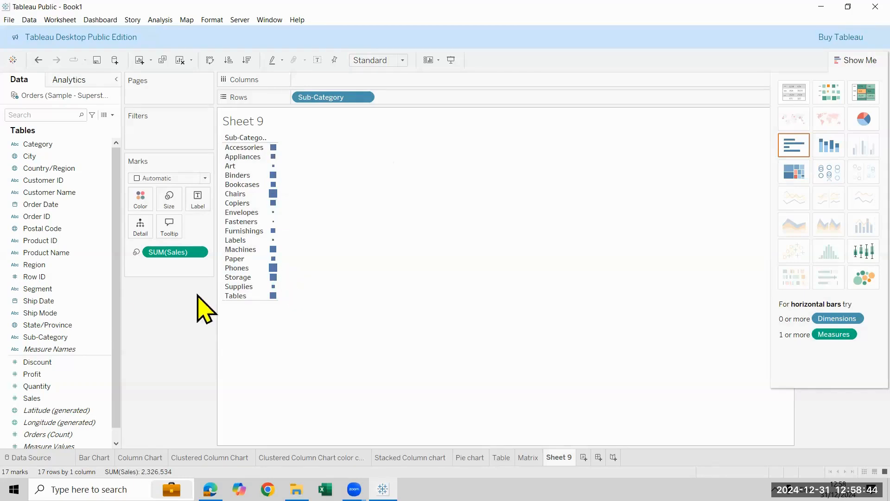
pyautogui.moveTo(56, 403); pyautogui.dragTo(203, 213)
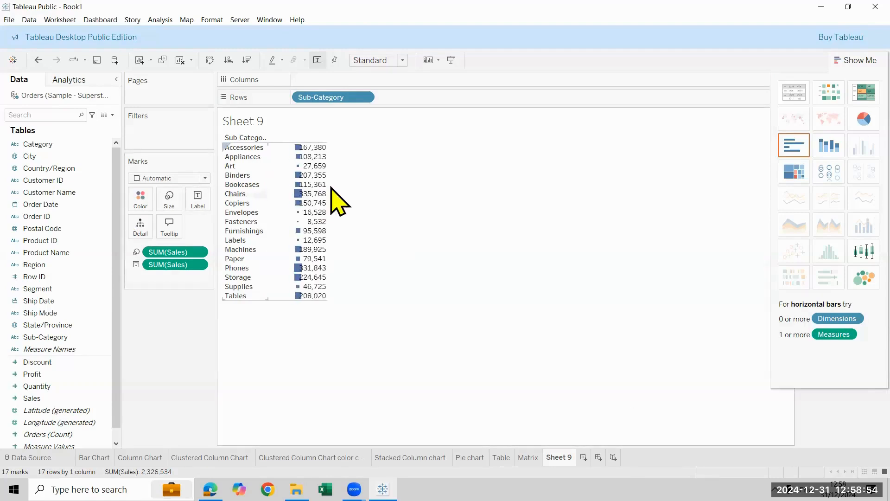
pyautogui.moveTo(327, 186); pyautogui.dragTo(370, 197)
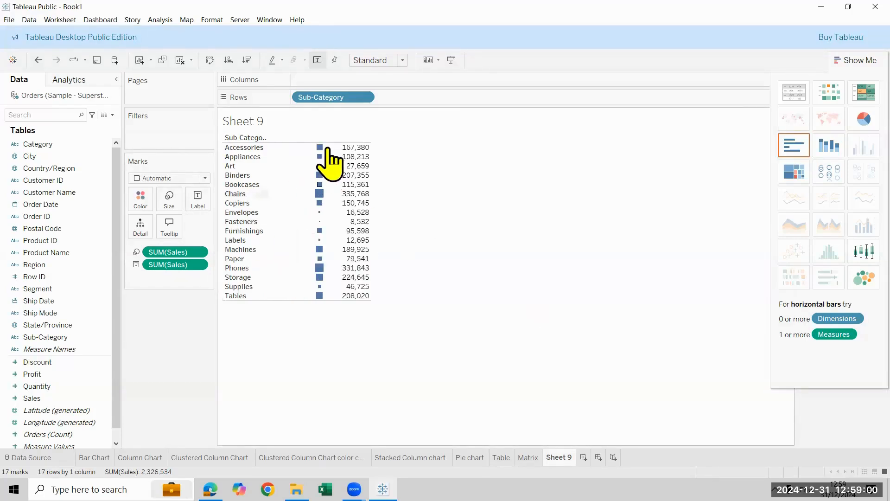
# Enlarge the heat map squares slightly and increase the row height to give them more room
pyautogui.click(168, 204)
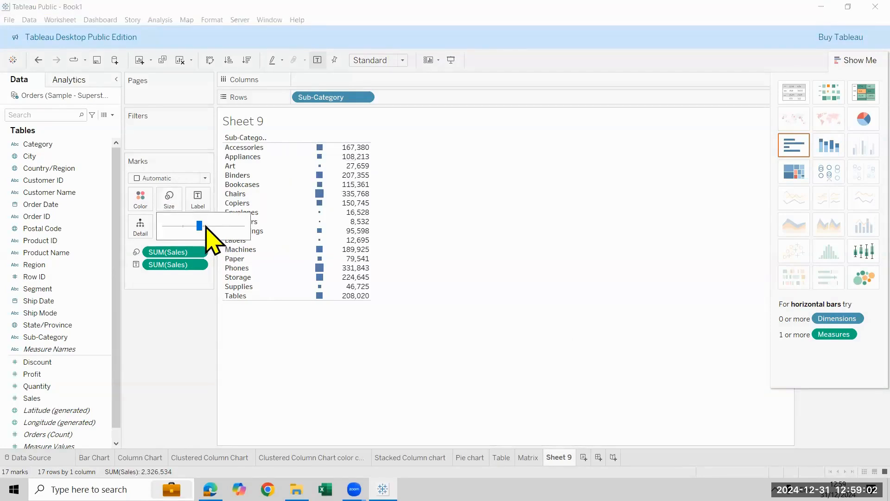
pyautogui.moveTo(205, 226); pyautogui.dragTo(205, 226)
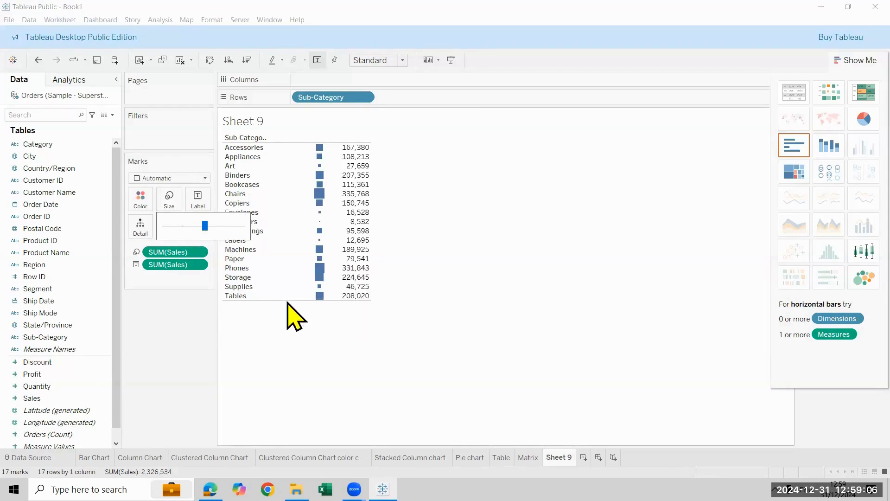
pyautogui.moveTo(295, 323); pyautogui.dragTo(338, 380)
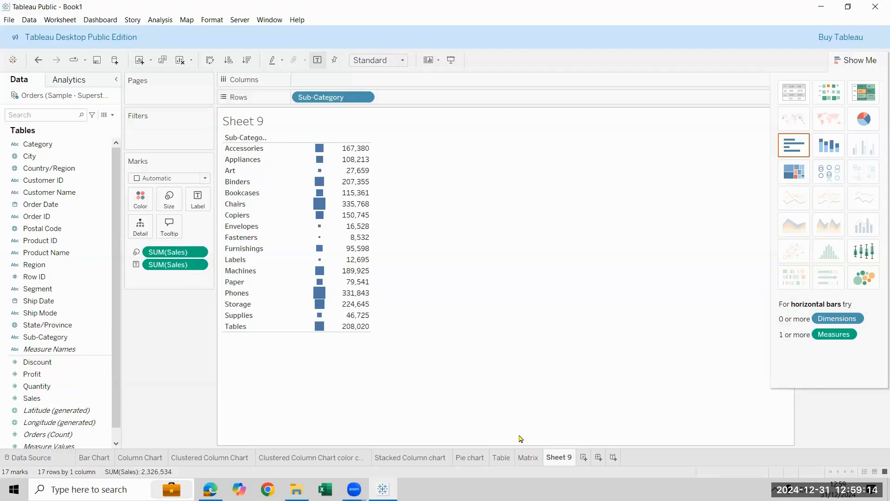
# Rename Sheet 9 as Heat map
pyautogui.doubleClick(558, 457)
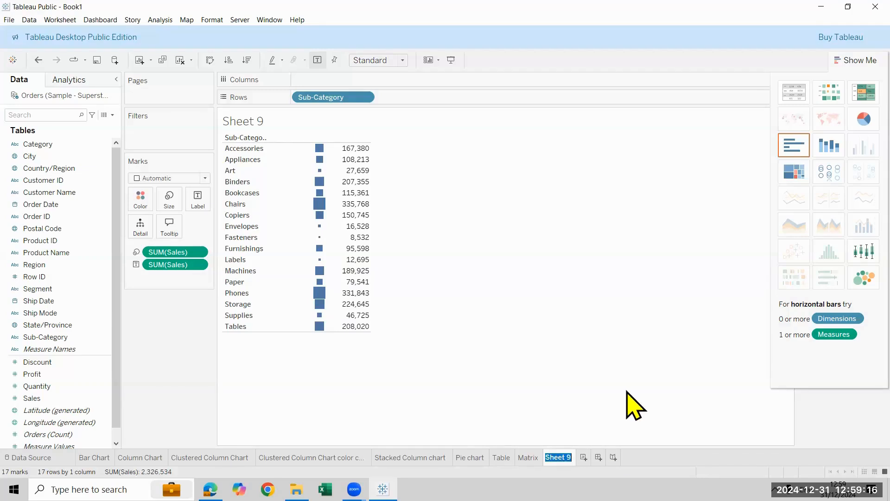
pyautogui.write('Heat map')
pyautogui.press('Return')
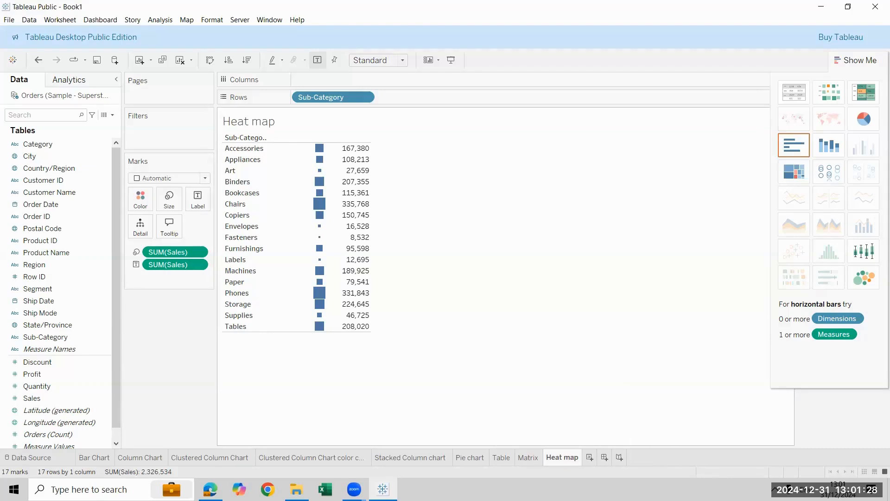
# On a new worksheet, build a text table of Sales with Sub-Category in the rows and Region in the columns
pyautogui.hotkey('ctrl', 'm')
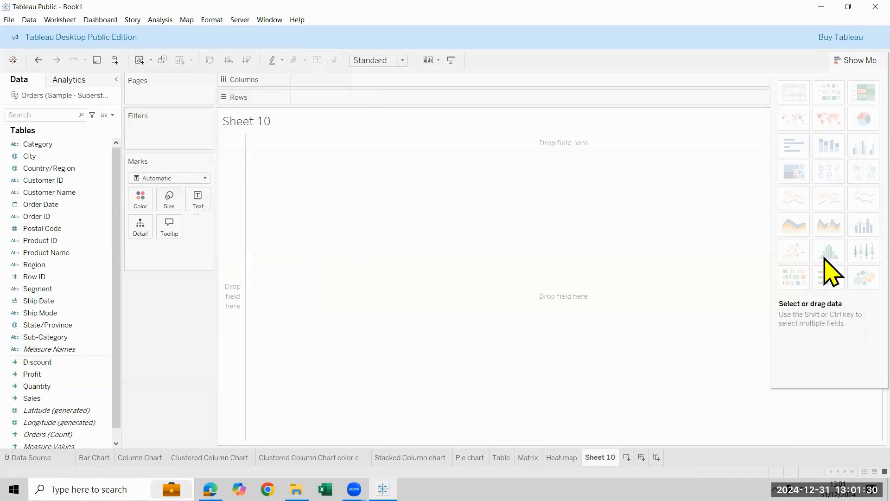
pyautogui.click(80, 337)
pyautogui.doubleClick(80, 337)
pyautogui.doubleClick(64, 399)
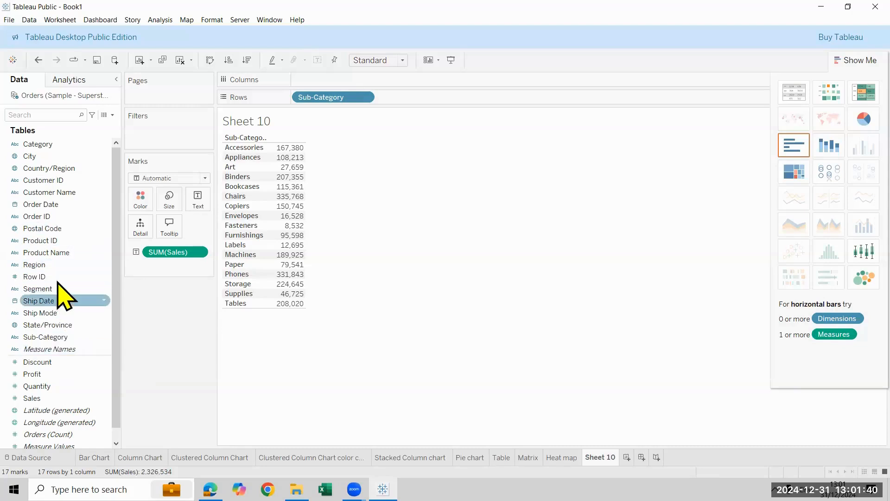
pyautogui.moveTo(58, 270); pyautogui.dragTo(329, 81)
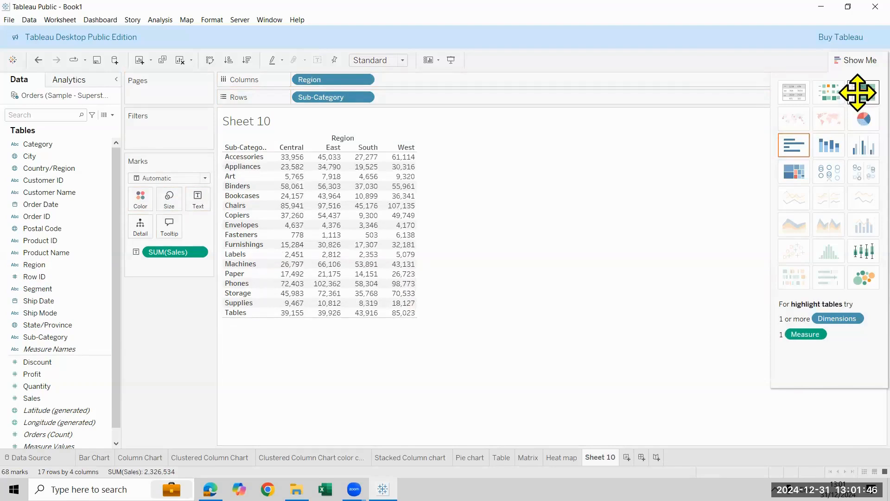
# Convert the table to a highlight table and swap the axes to put Region in the columns and Sub-Category in the rows
pyautogui.click(857, 93)
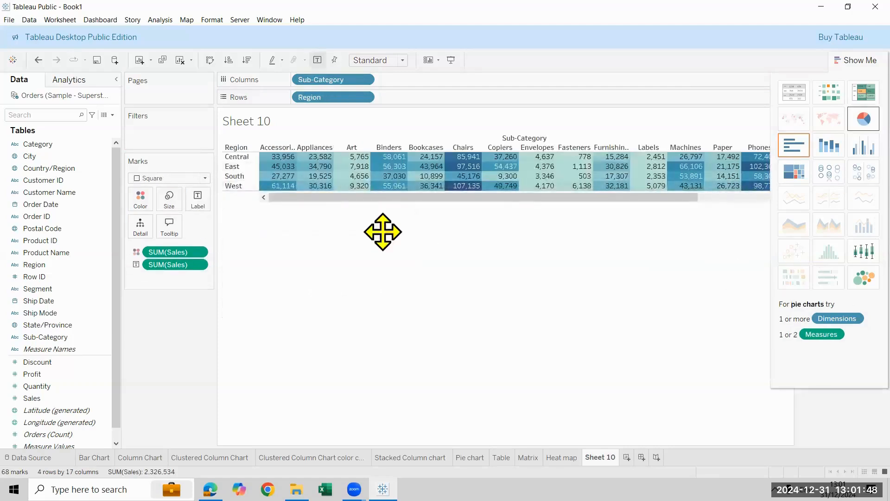
pyautogui.click(210, 60)
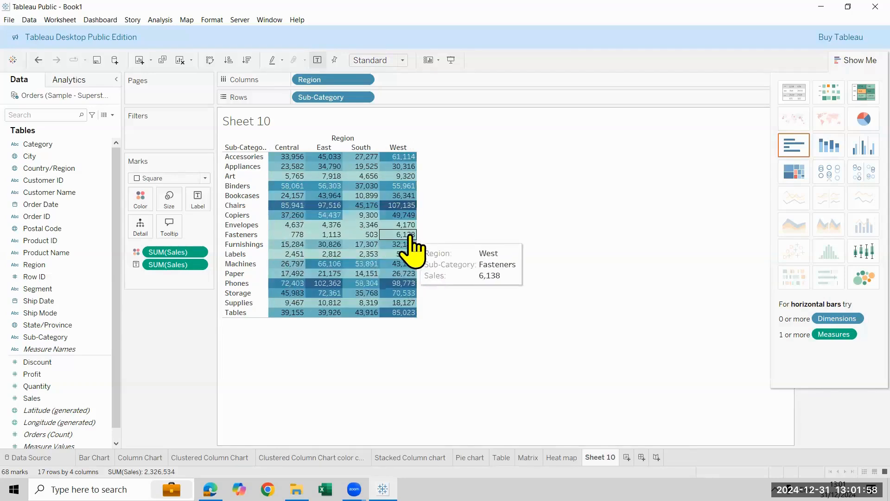
pyautogui.click(872, 60)
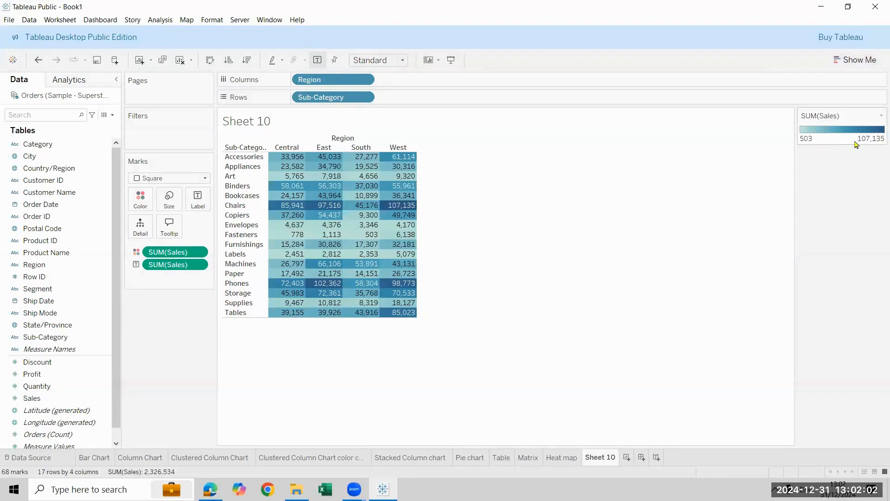
pyautogui.click(841, 60)
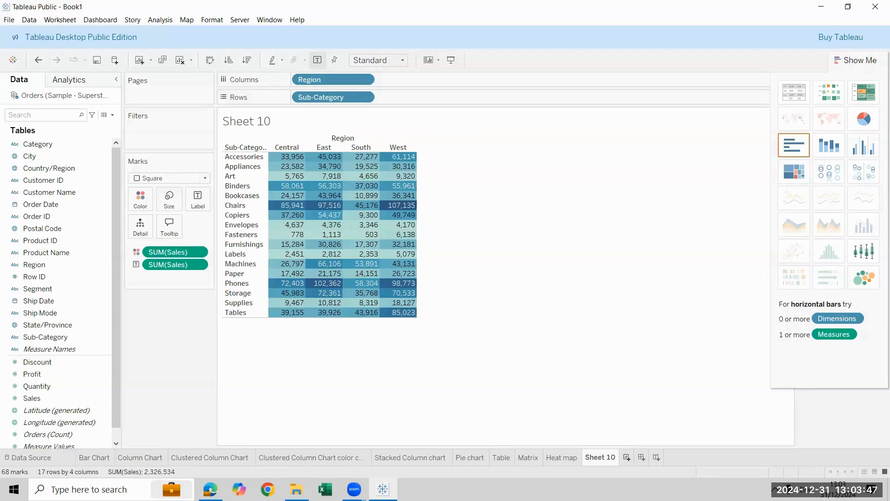
# Rename the sheet as Highlight tables and add a new worksheet
pyautogui.doubleClick(600, 457)
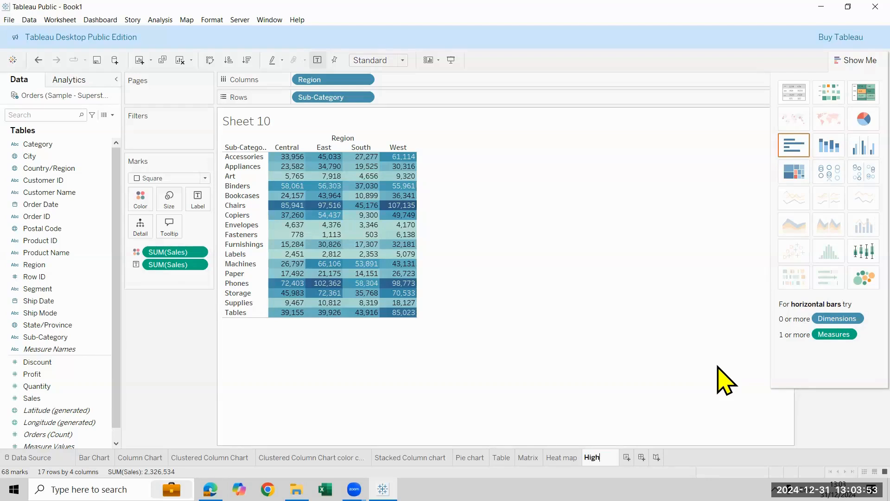
pyautogui.write('Highlight tables')
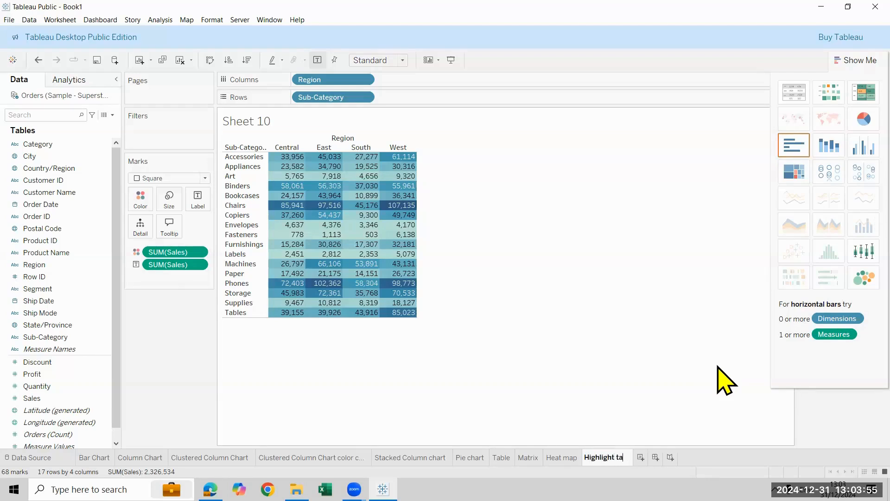
pyautogui.press('Return')
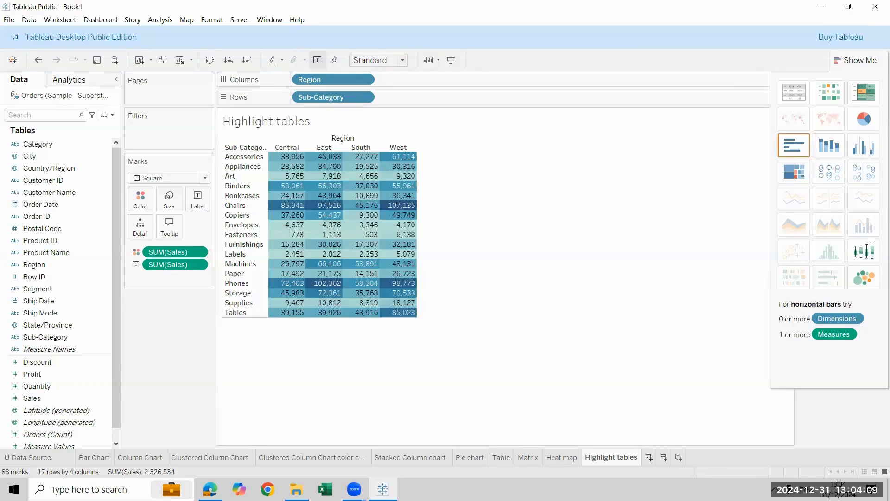
pyautogui.hotkey('ctrl', 'm')
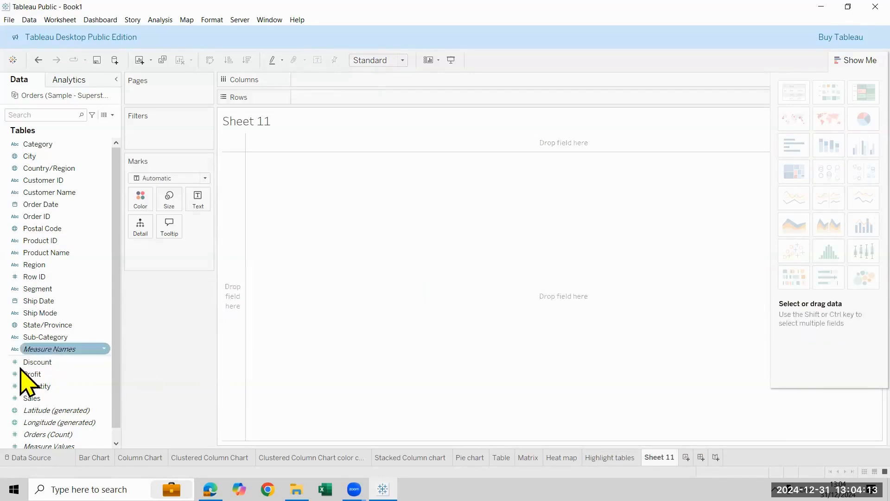
# Try a side-by-side bar chart of Sales by Category and Sub-Category on the new worksheet
pyautogui.doubleClick(51, 340)
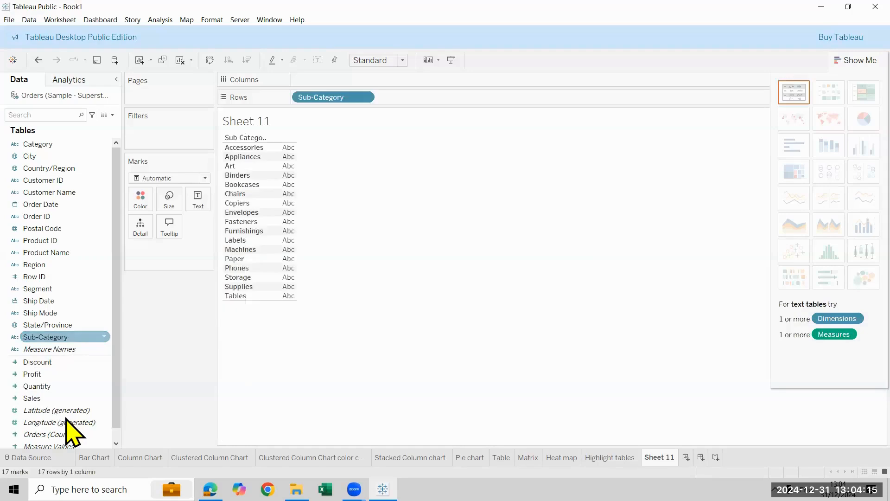
pyautogui.doubleClick(57, 399)
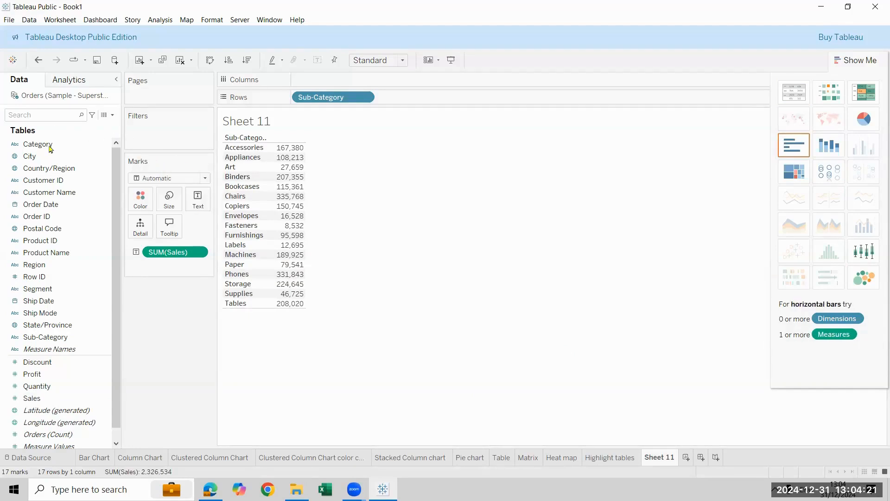
pyautogui.moveTo(51, 148); pyautogui.dragTo(366, 86)
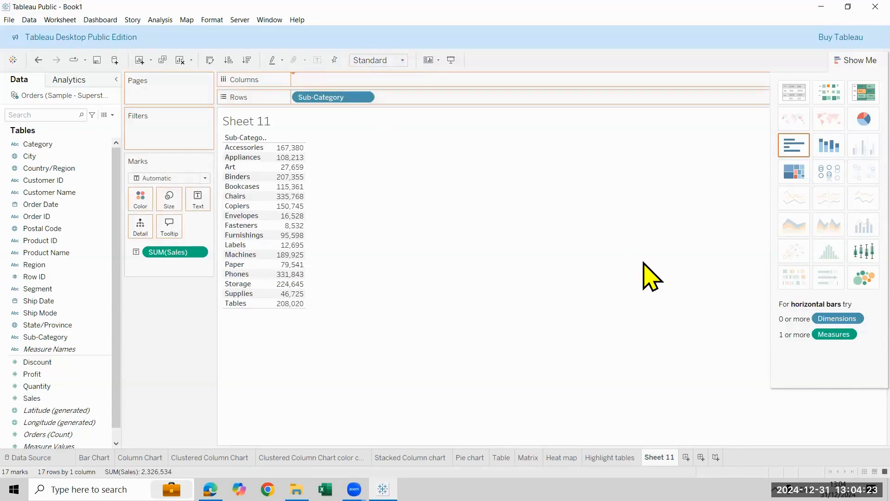
pyautogui.click(848, 146)
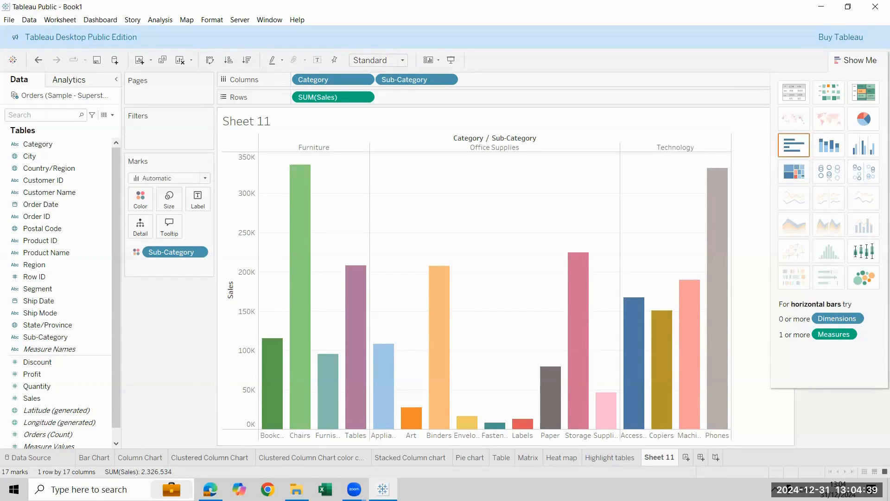
# Check the fields used in the Clustered Column Chart sheet and clear the Category and Sub-Category chart from Sheet 11
pyautogui.click(209, 457)
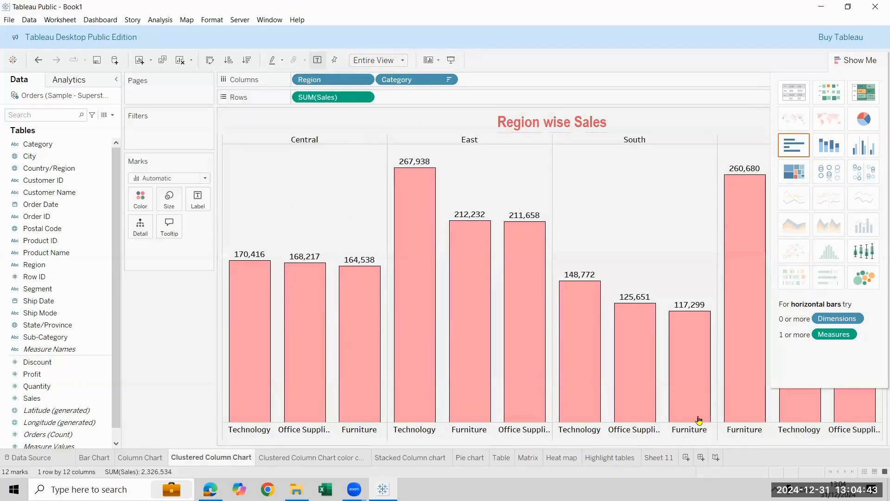
pyautogui.click(658, 457)
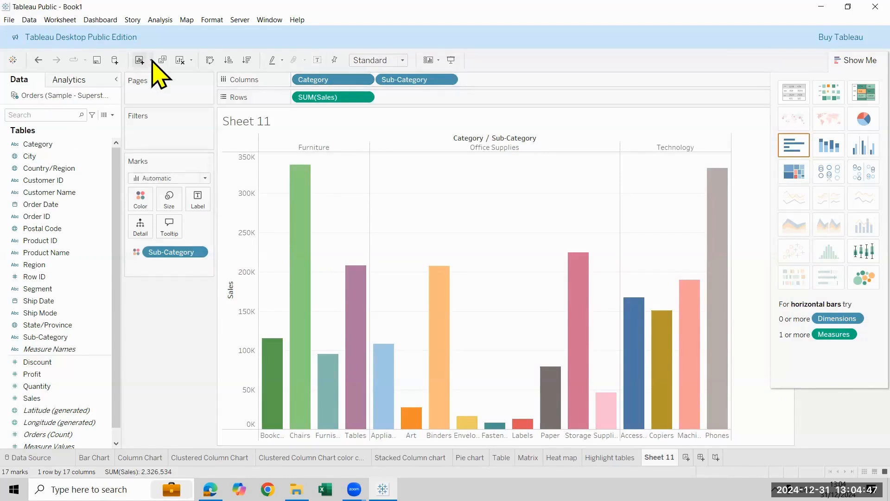
pyautogui.click(179, 60)
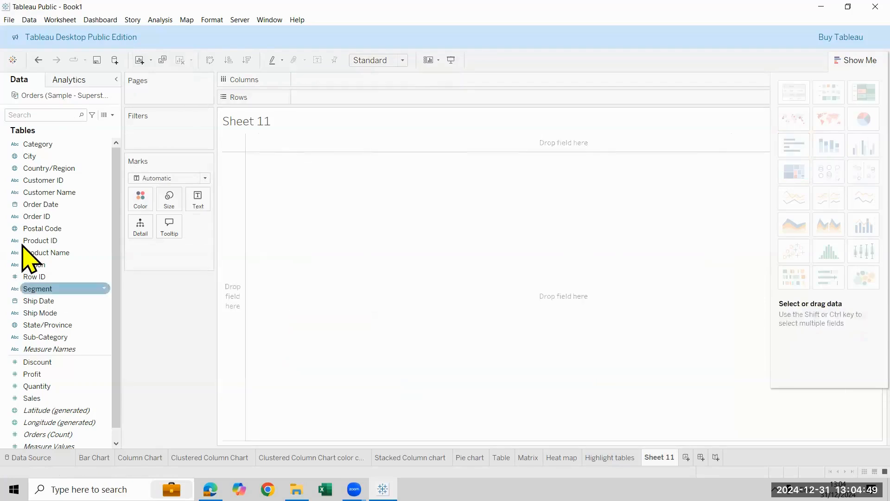
# Build a text table of Sales with Region in the rows and Category in the columns
pyautogui.doubleClick(58, 265)
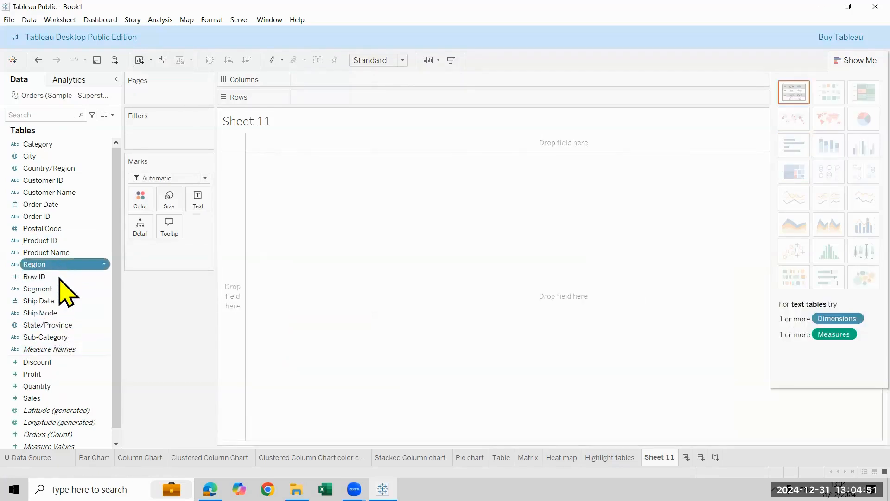
pyautogui.doubleClick(86, 145)
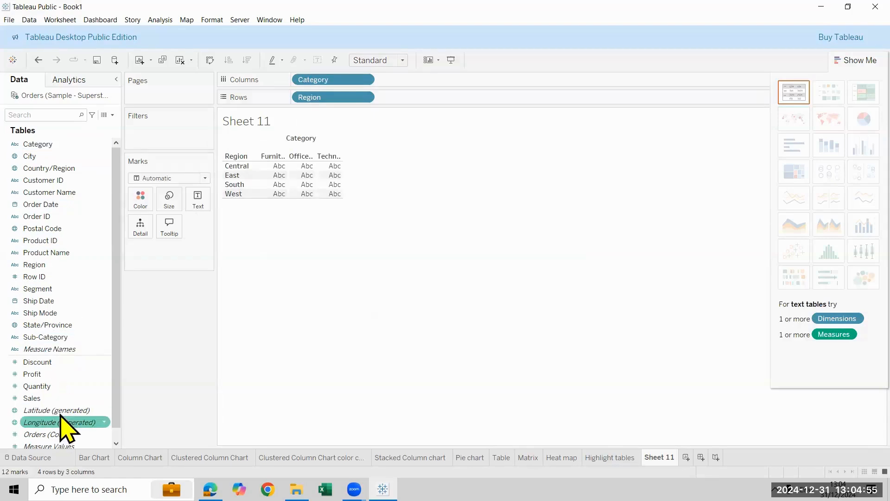
pyautogui.doubleClick(59, 398)
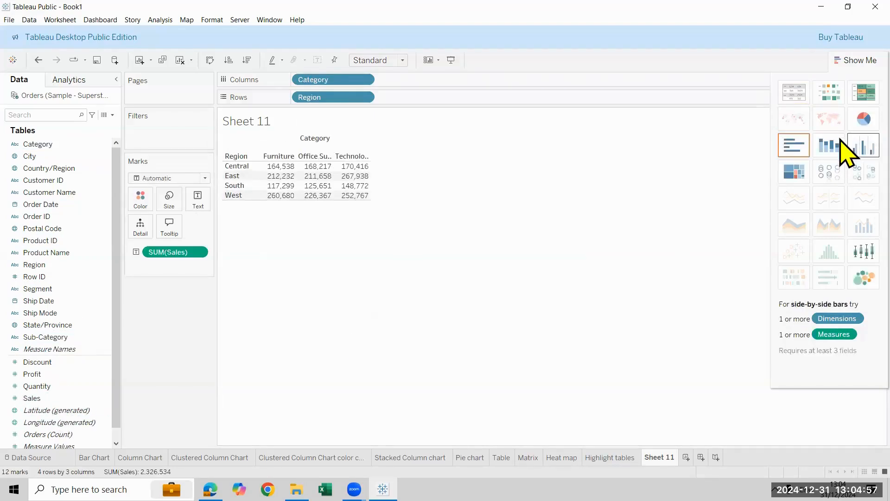
# Try side-by-side bars with Region placed before Category in the columns and the chart fitted to Entire View
pyautogui.click(846, 146)
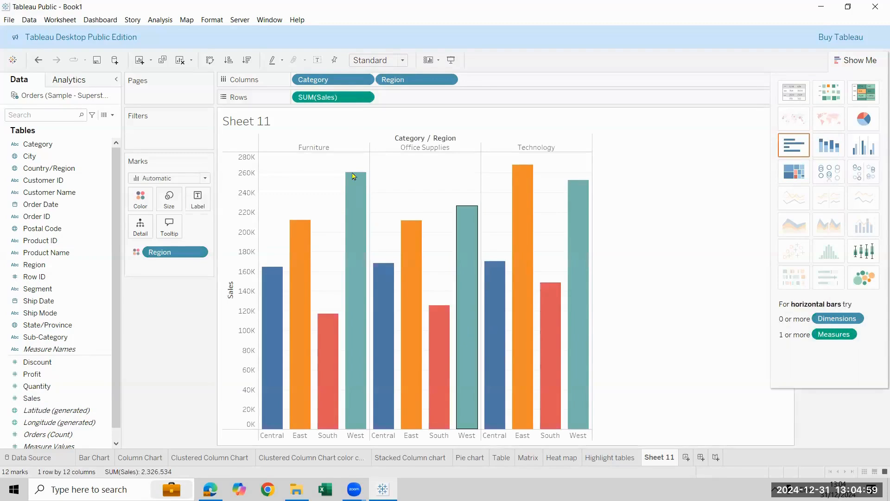
pyautogui.moveTo(340, 86); pyautogui.dragTo(505, 81)
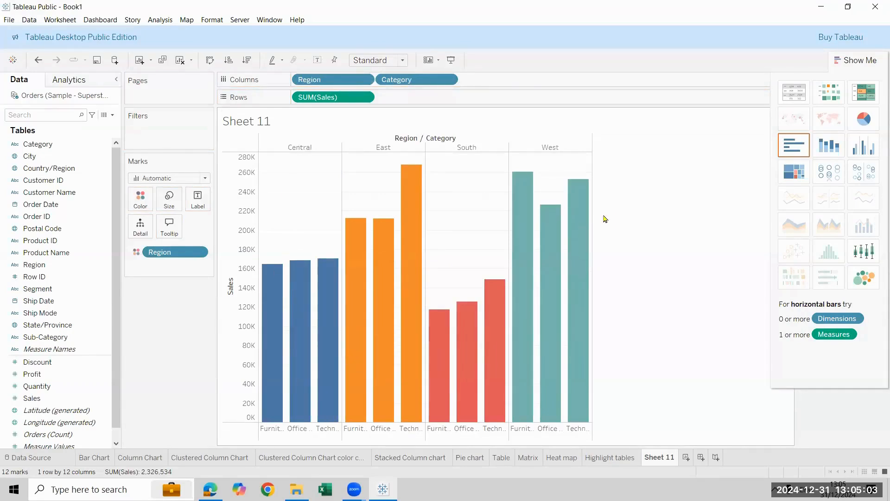
pyautogui.click(402, 60)
pyautogui.click(385, 104)
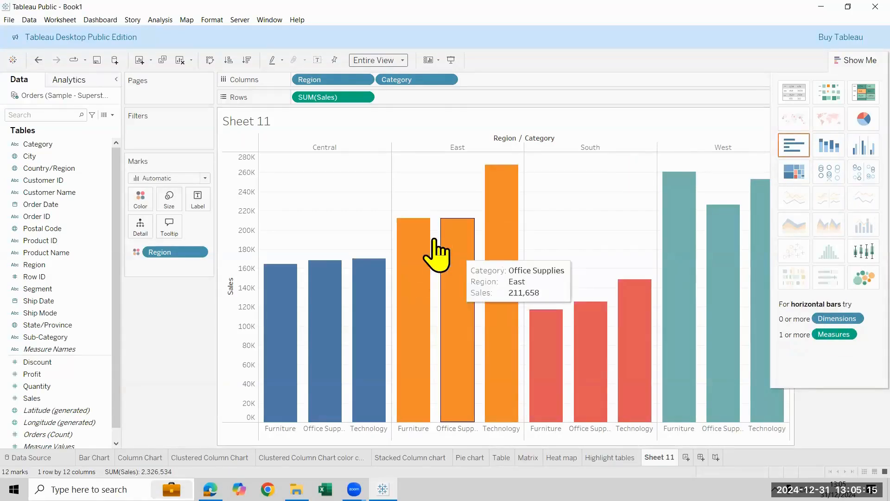
# Convert the bar chart to side-by-side circles and place Region before Category in the columns
pyautogui.click(841, 185)
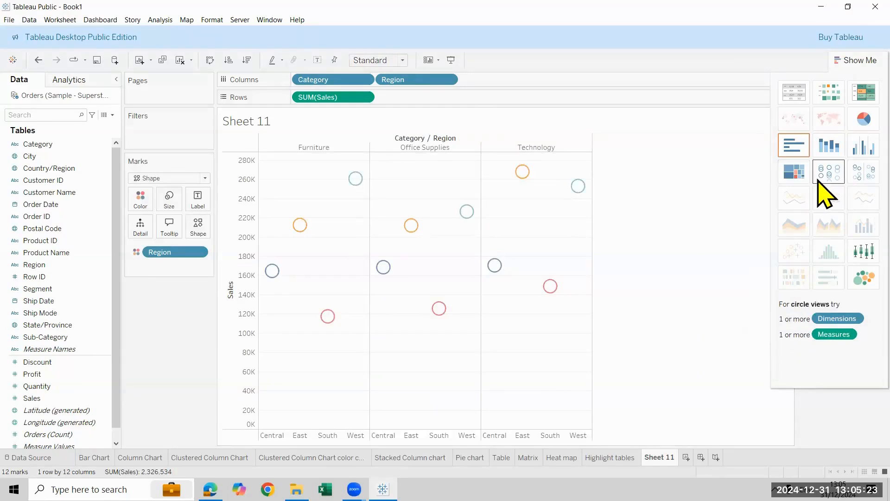
pyautogui.click(821, 182)
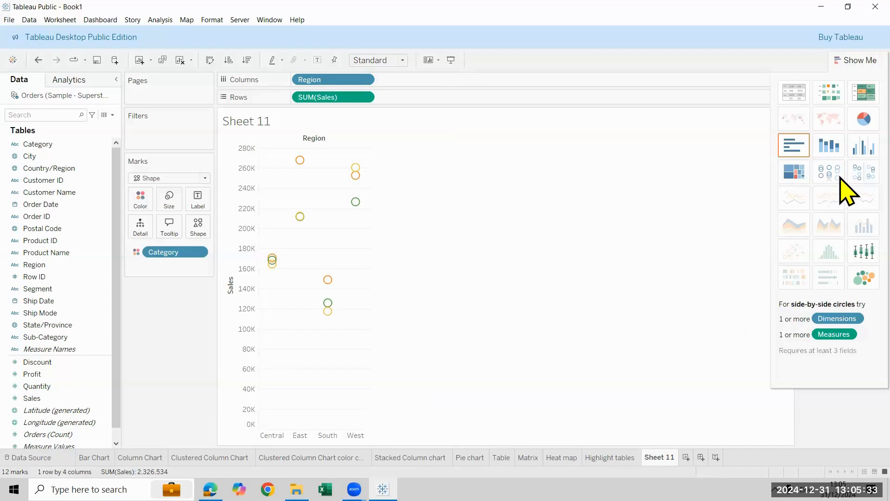
pyautogui.click(841, 179)
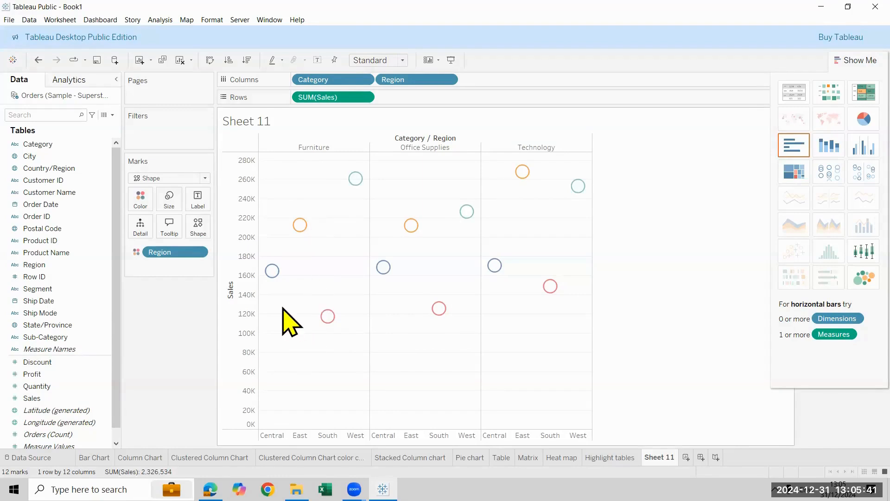
pyautogui.moveTo(348, 82); pyautogui.dragTo(518, 75)
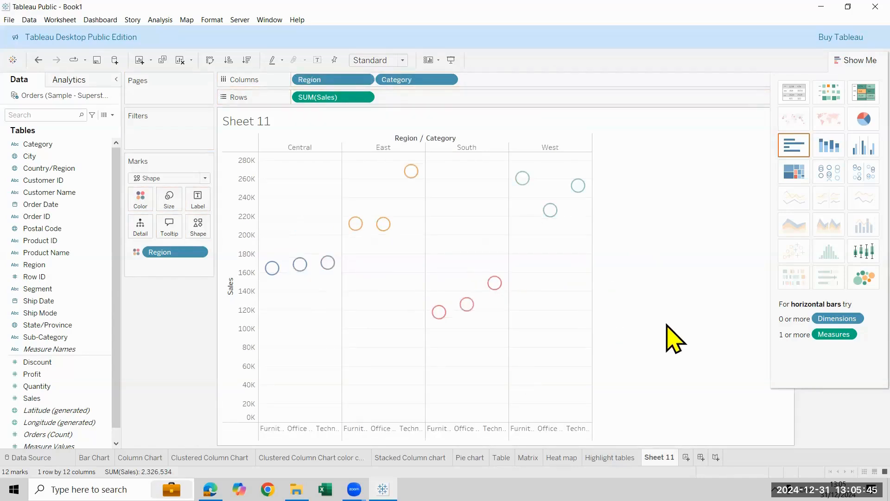
# Label the side-by-side circles with Category and Sales
pyautogui.moveTo(42, 145); pyautogui.dragTo(191, 197)
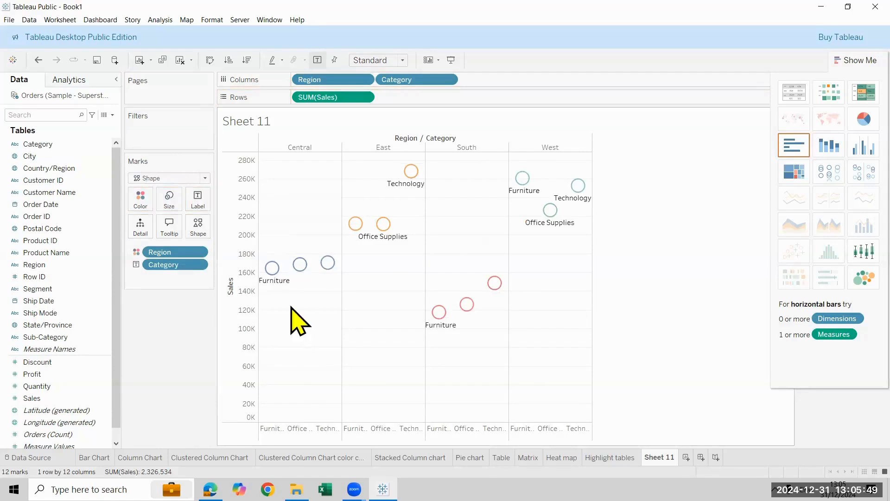
pyautogui.moveTo(33, 398); pyautogui.dragTo(273, 403)
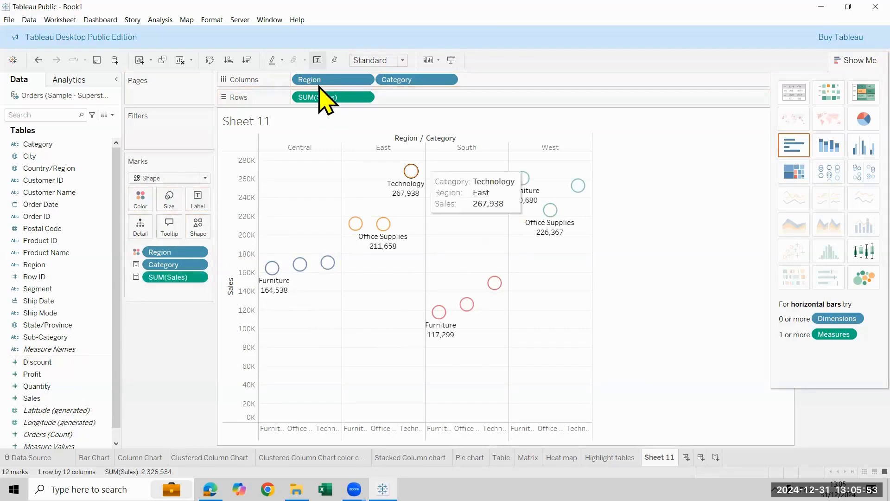
# Fit the side-by-side circles chart to Entire View
pyautogui.click(401, 60)
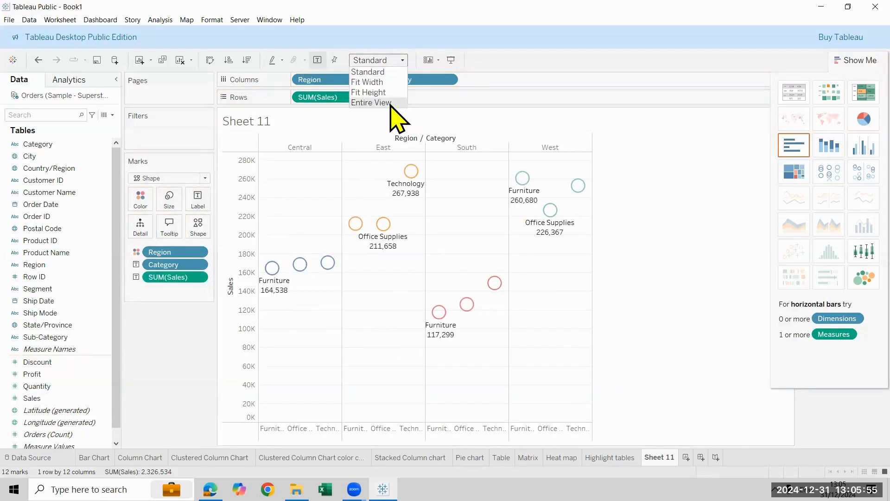
pyautogui.click(390, 103)
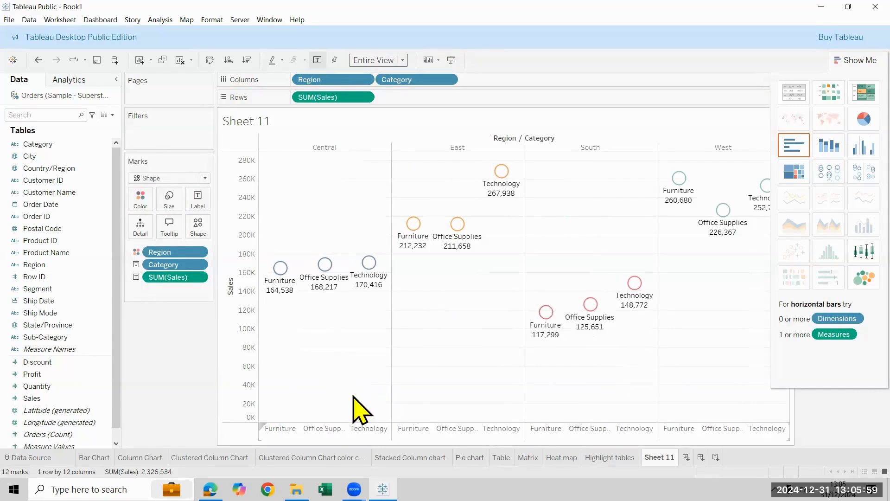
pyautogui.moveTo(334, 256)
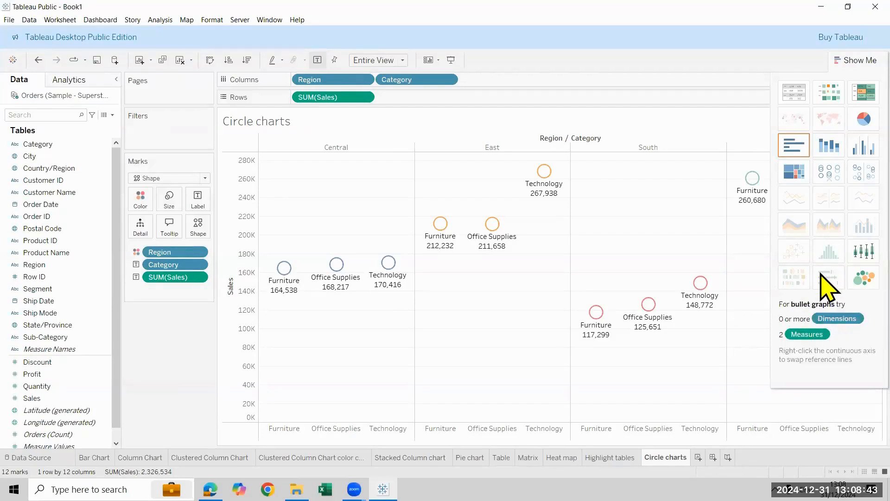
# Build a treemap of Sales by Sub-Category on a new worksheet and hide the chart suggestions
pyautogui.click(698, 457)
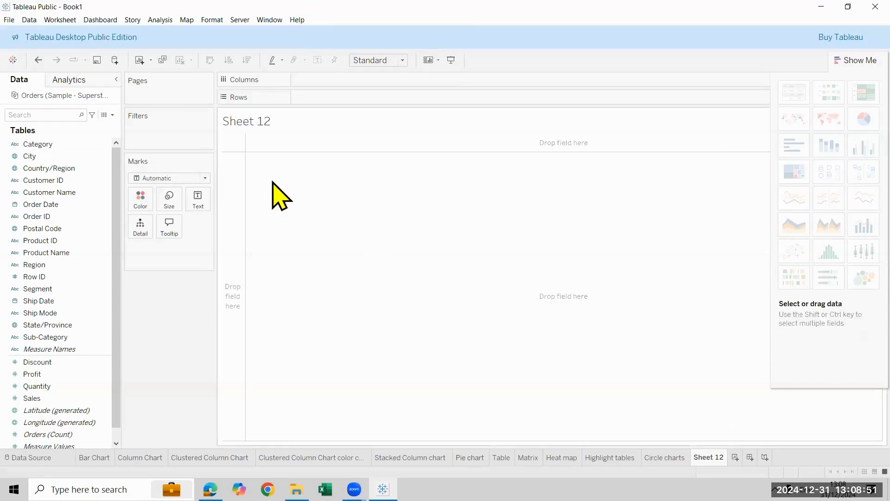
pyautogui.click(71, 342)
pyautogui.doubleClick(70, 342)
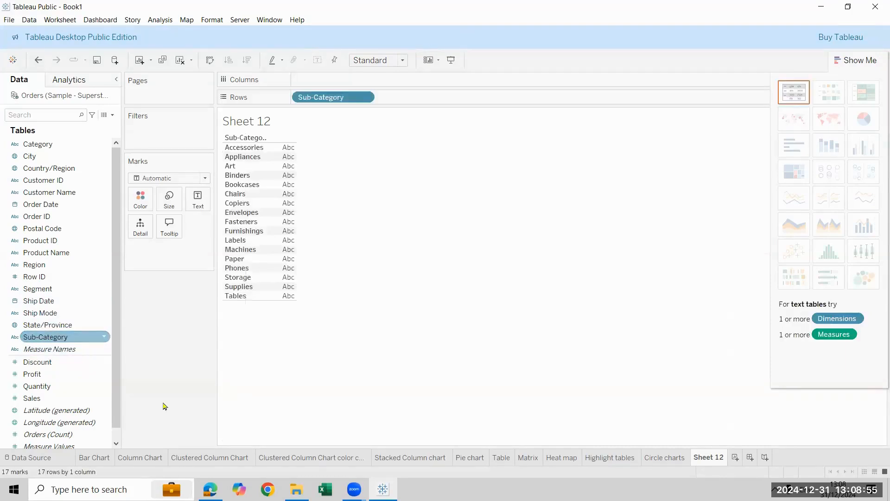
pyautogui.doubleClick(51, 397)
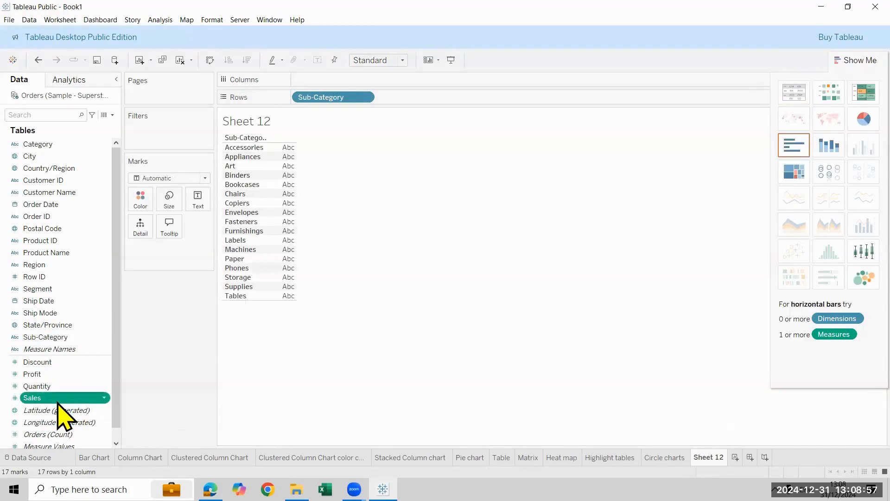
pyautogui.click(801, 173)
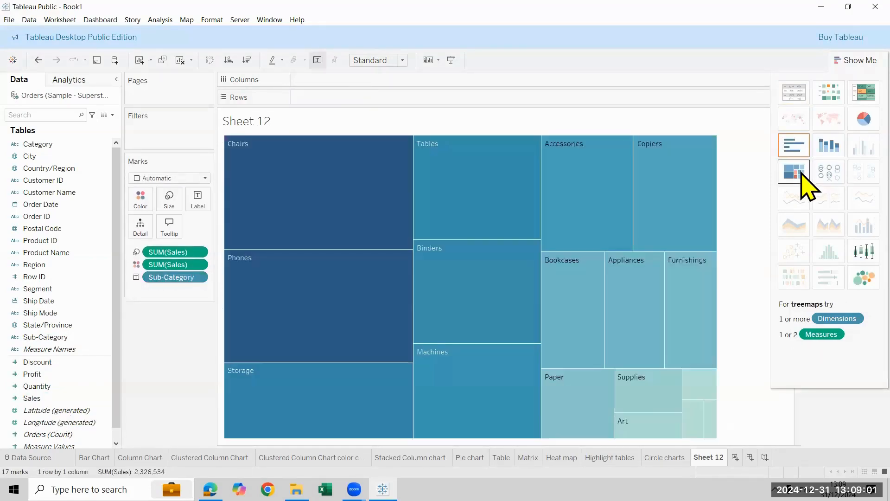
pyautogui.click(855, 60)
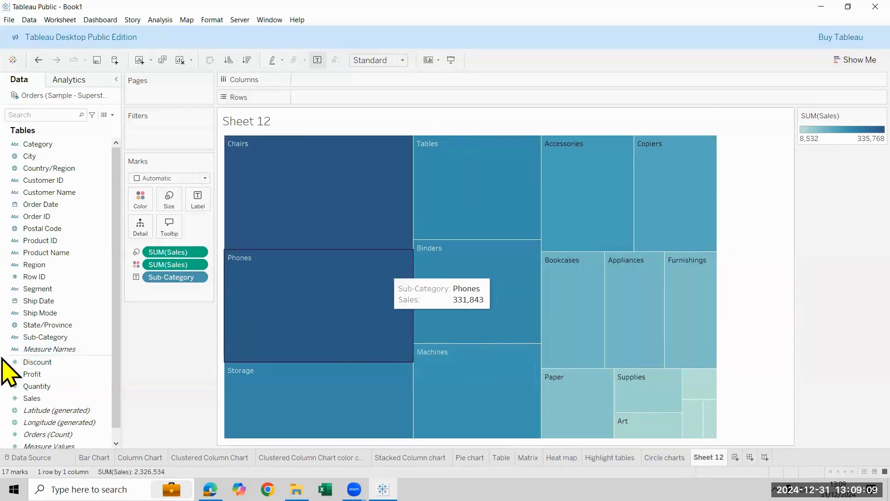
# Label the treemap with Sub-Category and Sales, and fit it to Entire View
pyautogui.moveTo(73, 336); pyautogui.dragTo(198, 191)
pyautogui.moveTo(62, 399); pyautogui.dragTo(198, 204)
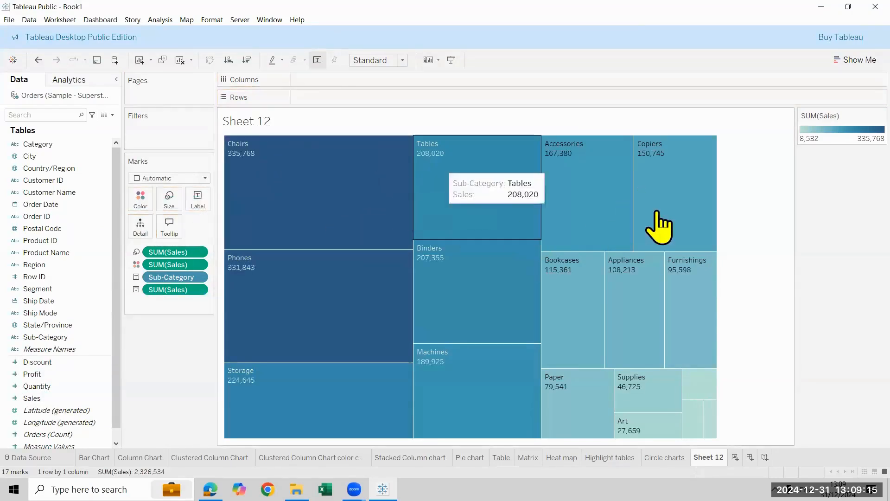
pyautogui.click(402, 60)
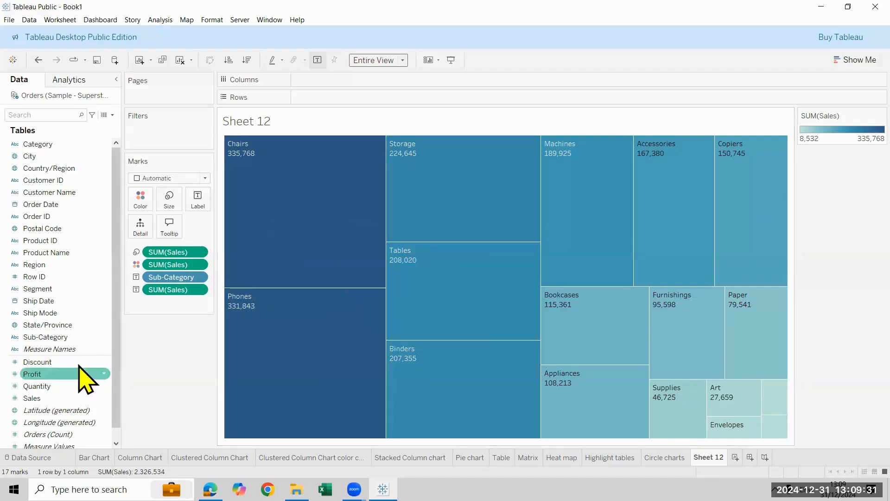
# Color the treemap by Profit instead of Sales and add Profit to its labels
pyautogui.moveTo(62, 375); pyautogui.dragTo(144, 201)
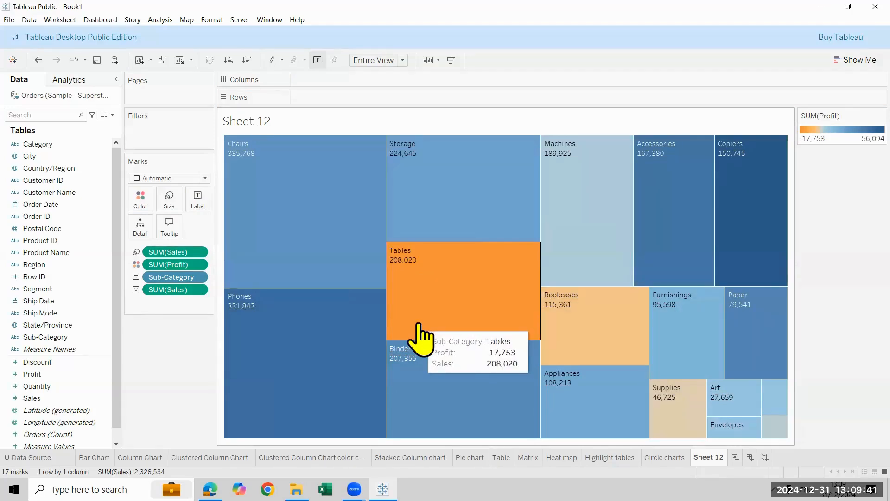
pyautogui.moveTo(31, 373); pyautogui.dragTo(199, 207)
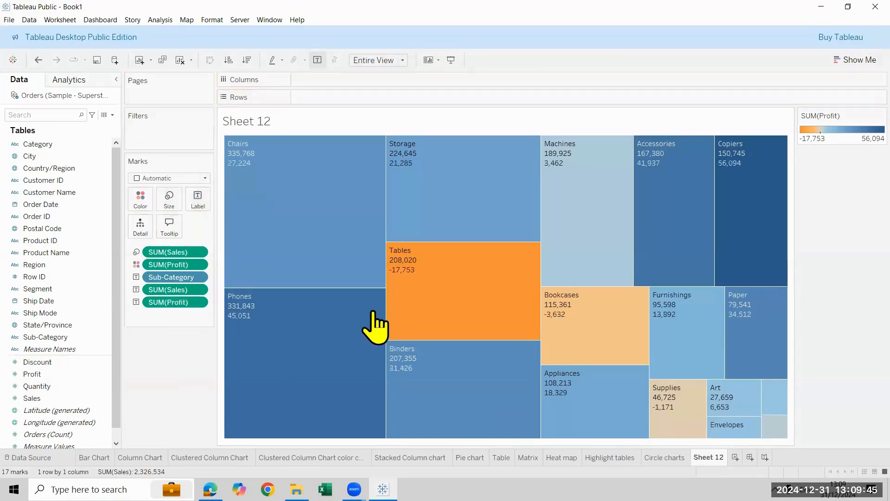
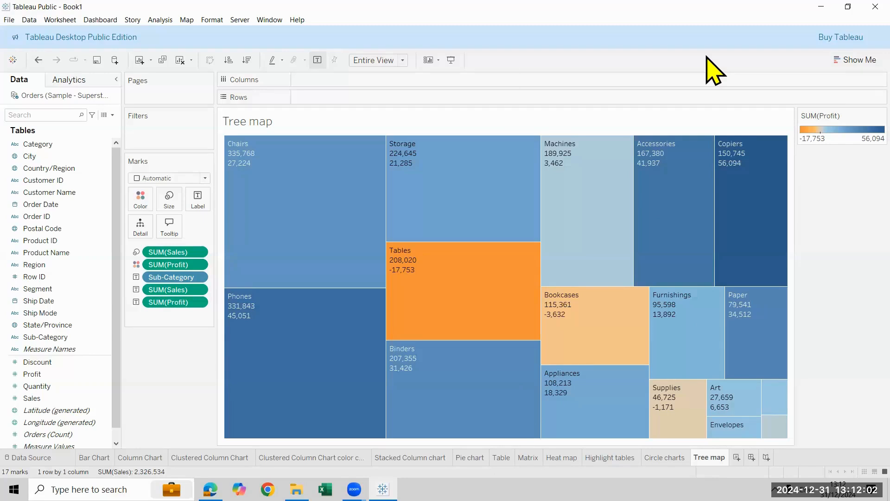
# Edit the treemap's label text so the Sales value is preceded by "Sales" and the Profit value by "Profit"
pyautogui.click(55, 18)
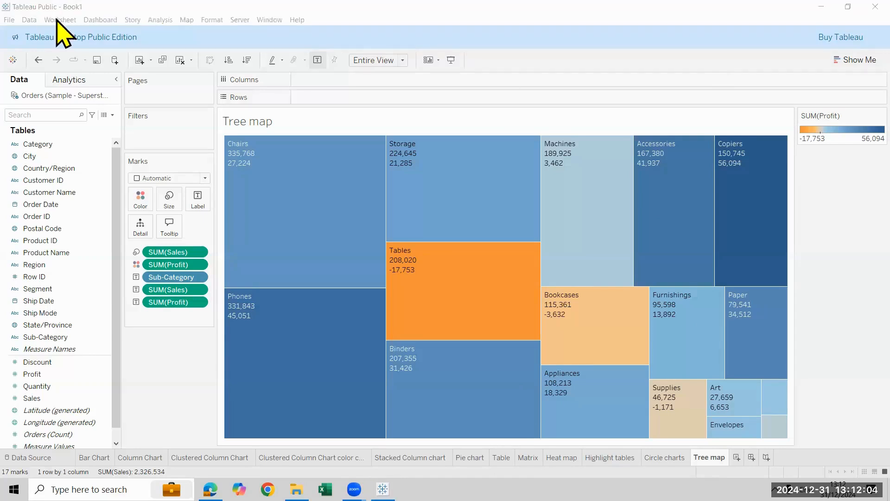
pyautogui.moveTo(186, 189); pyautogui.dragTo(213, 215)
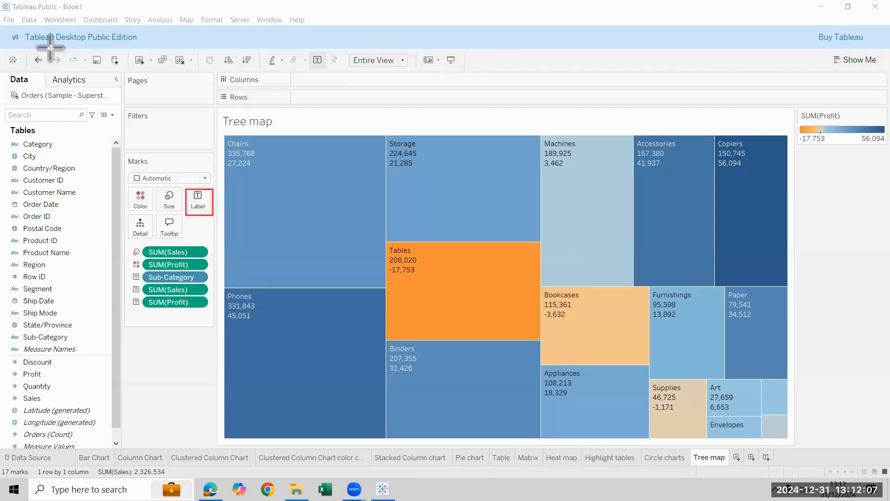
pyautogui.click(197, 199)
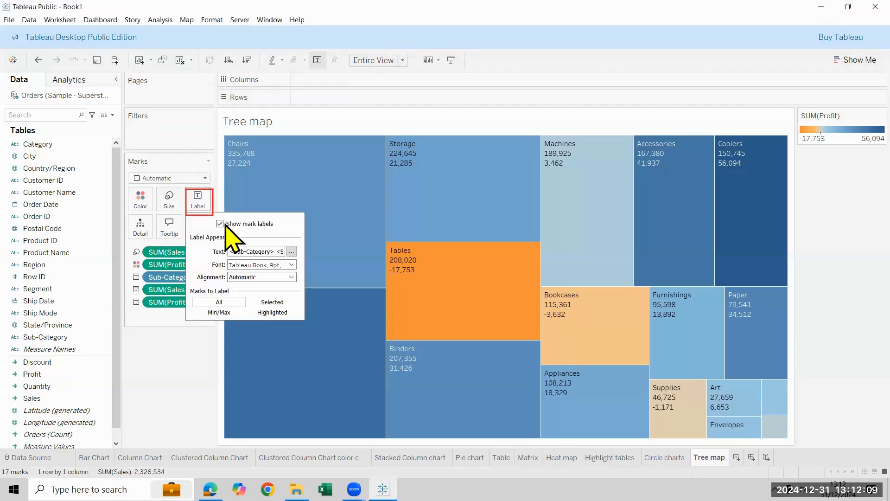
pyautogui.click(292, 252)
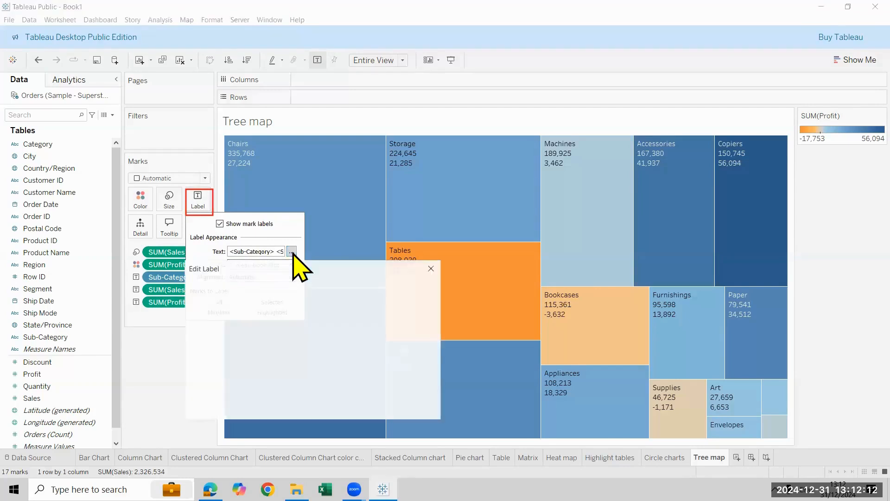
pyautogui.moveTo(335, 268); pyautogui.dragTo(452, 214)
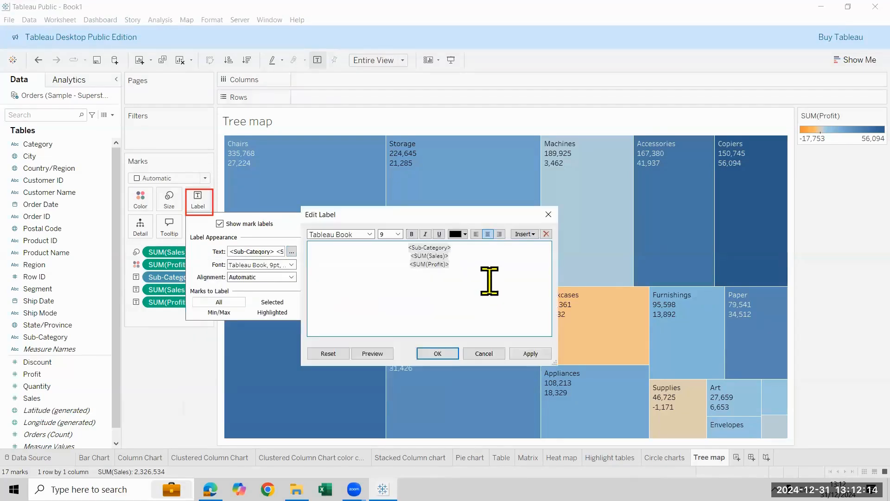
pyautogui.moveTo(473, 269); pyautogui.dragTo(405, 246)
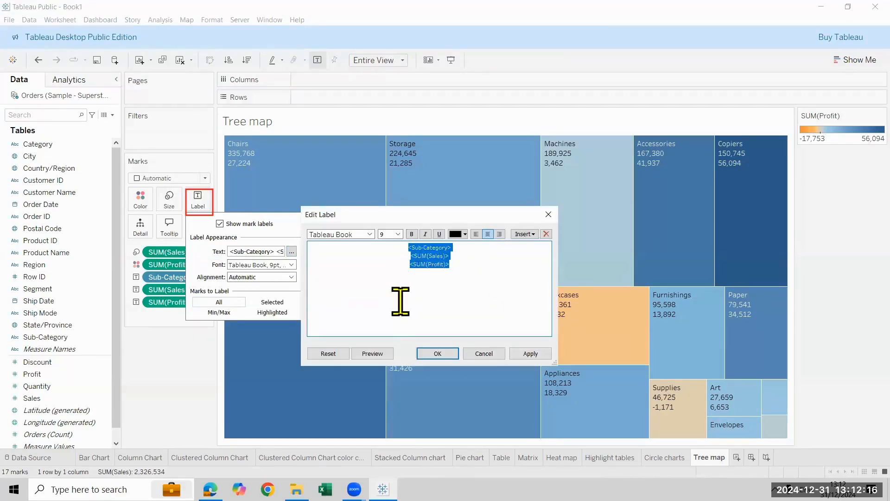
pyautogui.click(400, 302)
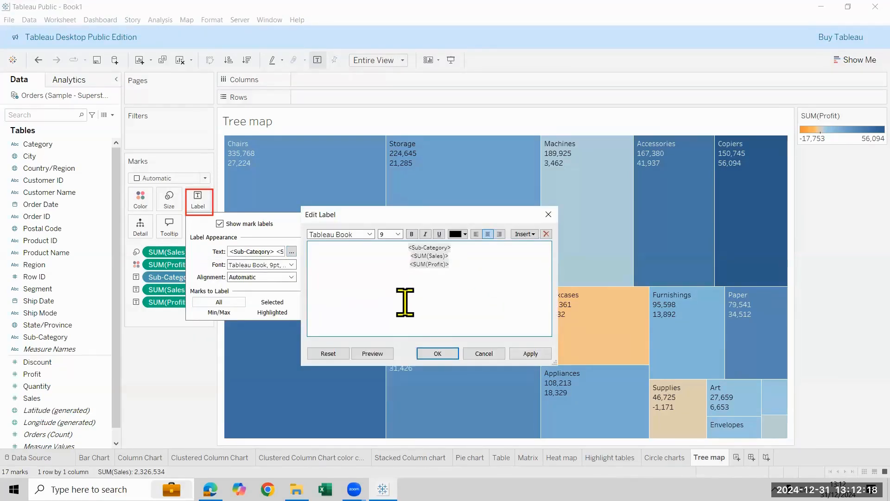
pyautogui.moveTo(399, 214); pyautogui.dragTo(503, 198)
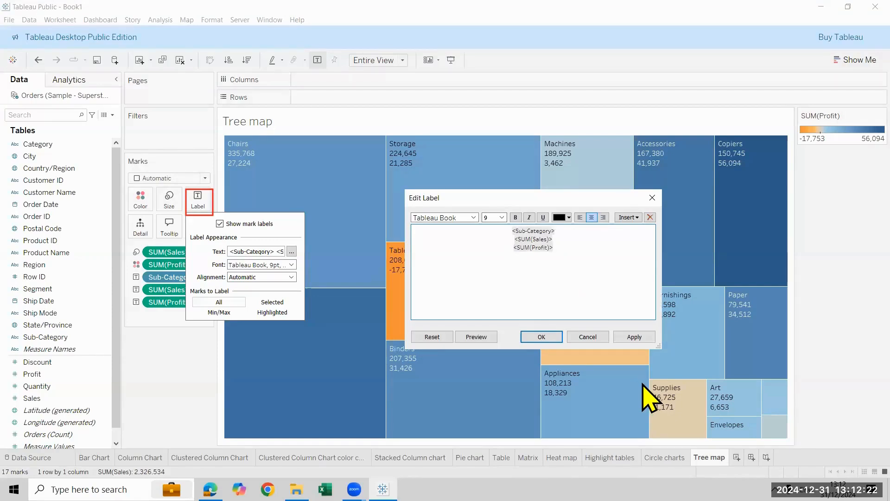
pyautogui.write('Sales')
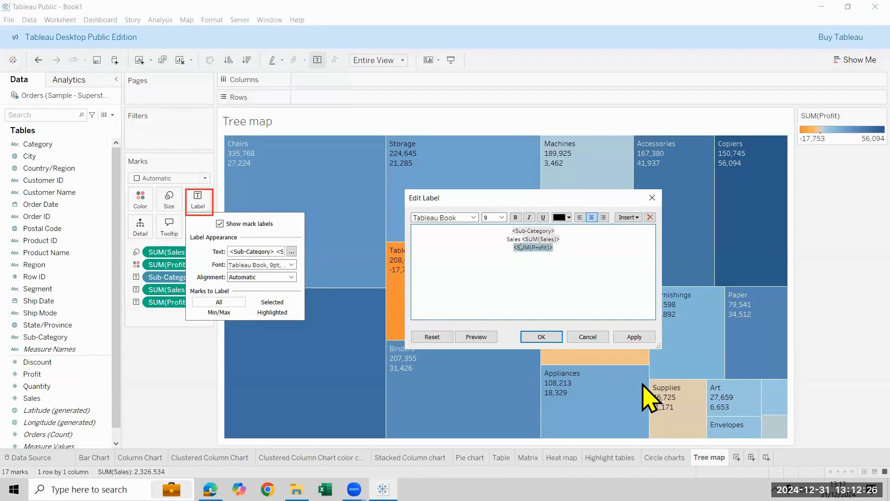
pyautogui.hotkey('shift', 'End')
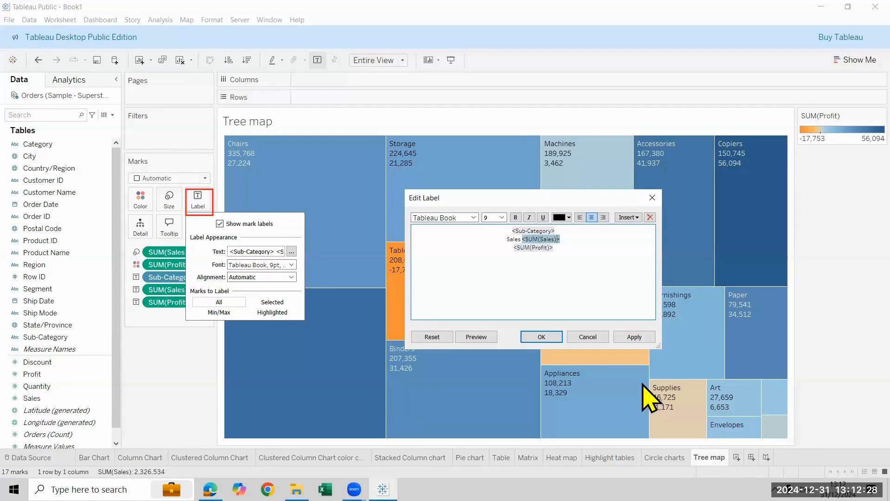
pyautogui.press('Right')
pyautogui.write('Profit')
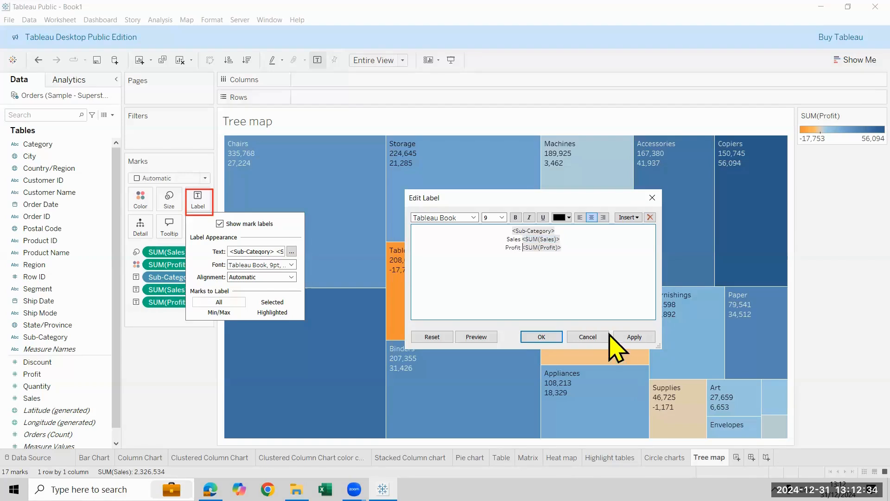
# Format the whole treemap label text as 12 pt Tableau Medium and apply it
pyautogui.hotkey('ctrl', 'a')
pyautogui.click(501, 217)
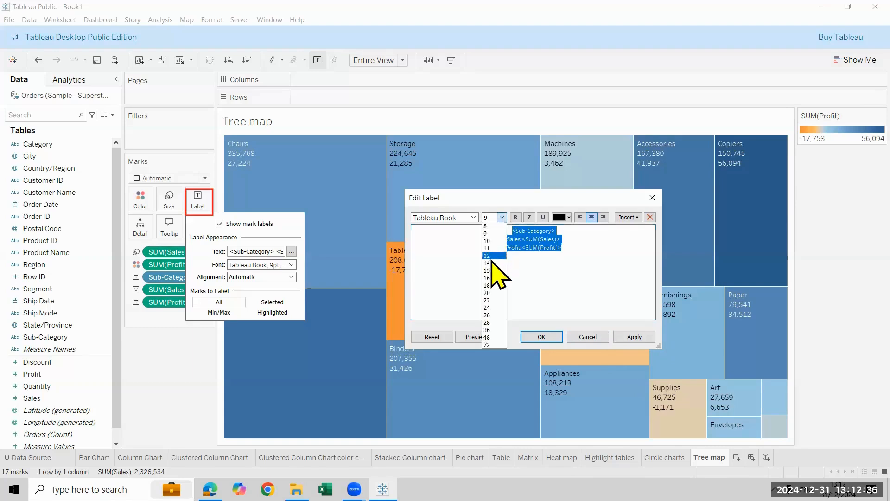
pyautogui.click(489, 255)
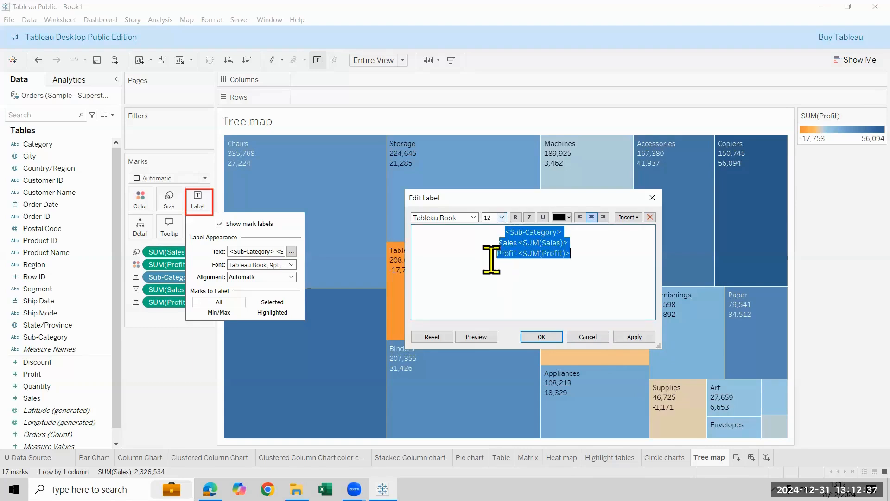
pyautogui.click(474, 218)
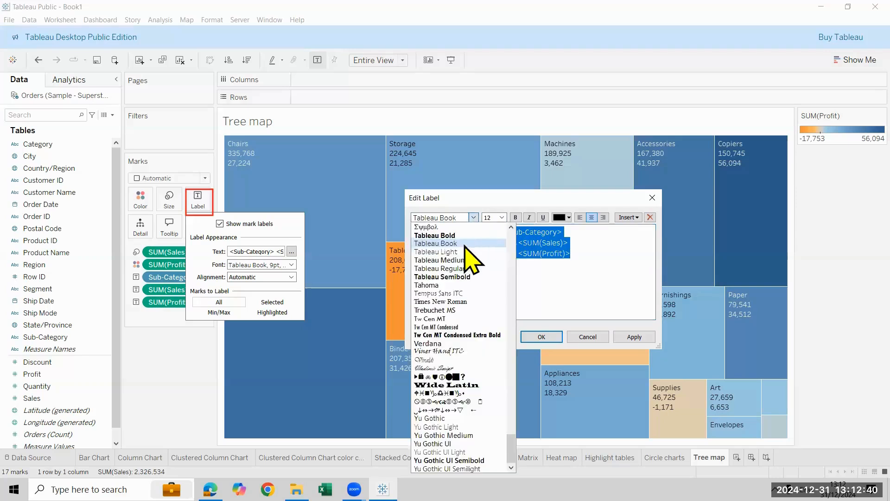
pyautogui.click(471, 273)
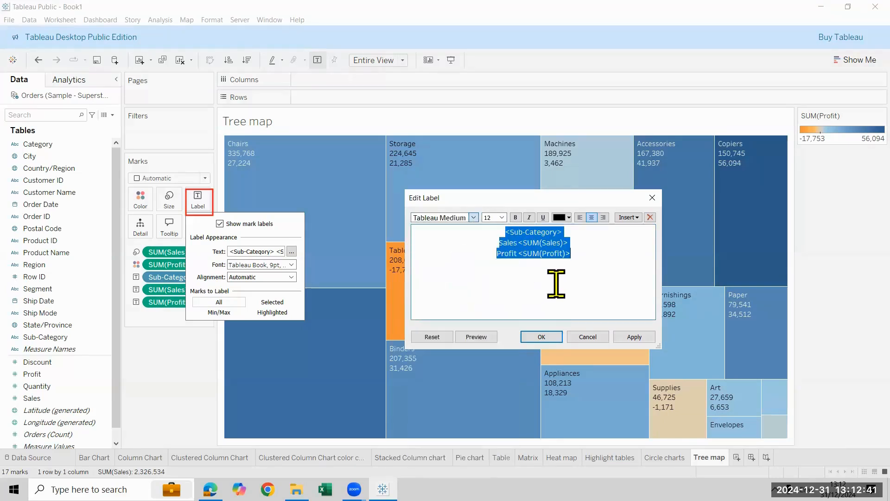
pyautogui.click(635, 338)
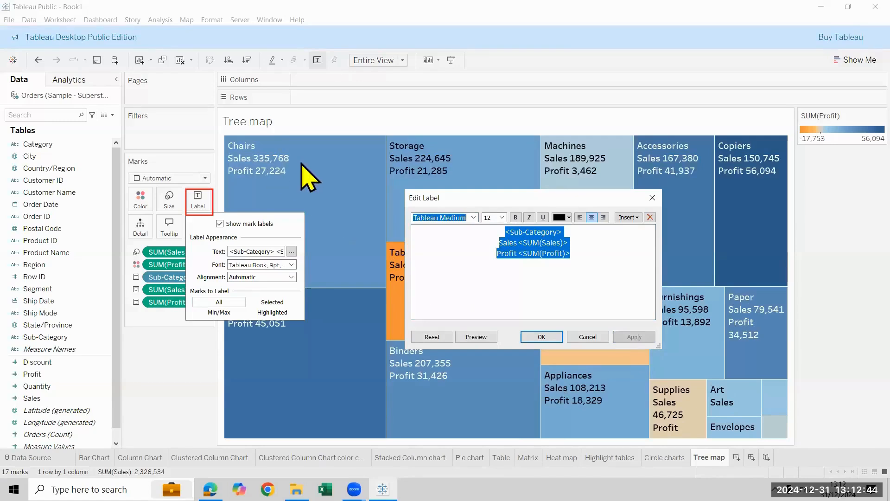
pyautogui.click(530, 339)
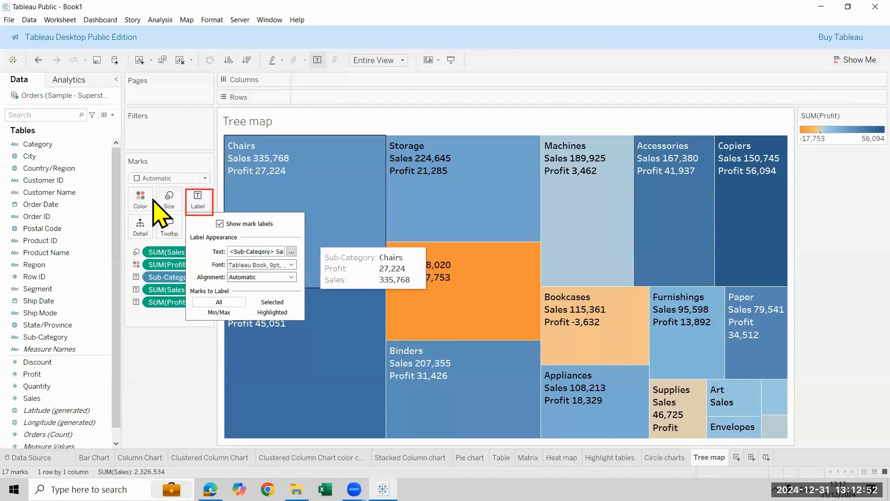
# Review the treemap's label text and font settings in the label editor
pyautogui.click(291, 251)
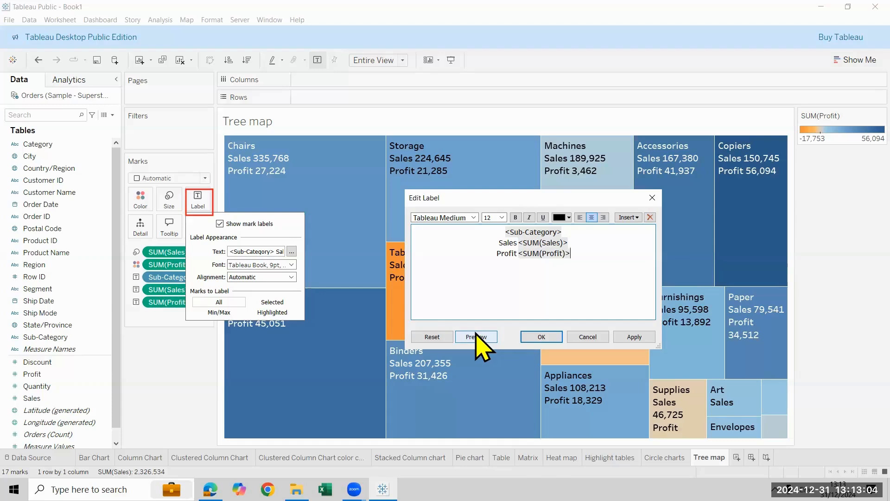
pyautogui.click(541, 337)
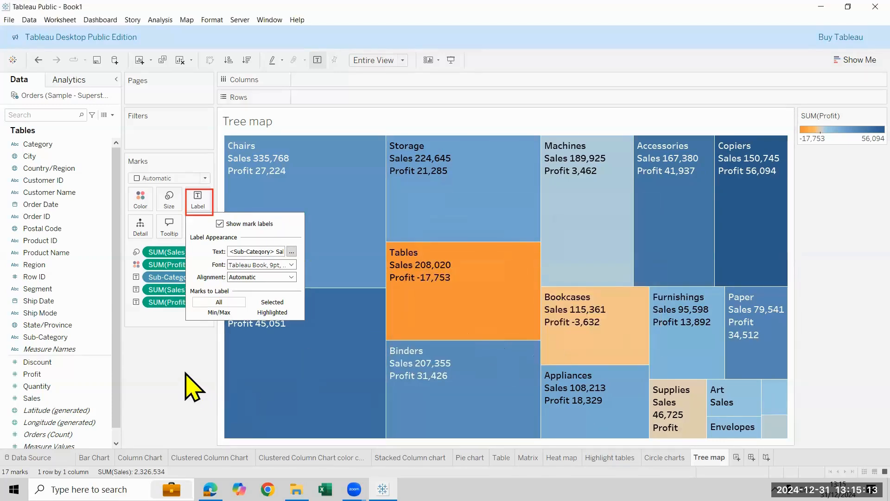
pyautogui.click(193, 387)
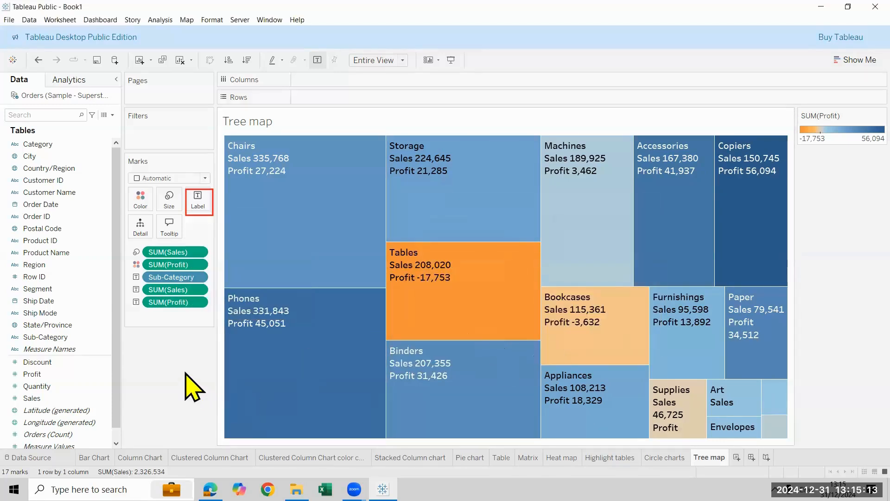
# On a new worksheet, plot Sales by year of Order Date and swap rows and columns so the years run across Columns
pyautogui.click(855, 60)
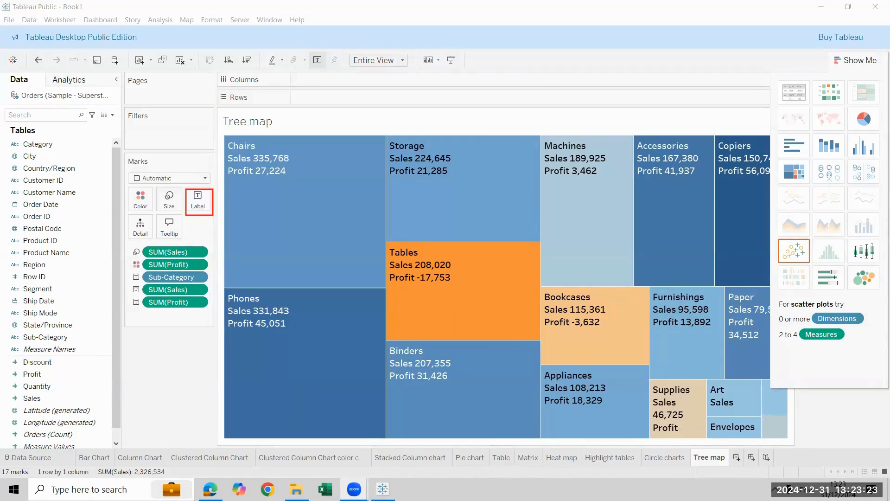
pyautogui.hotkey('ctrl', 'm')
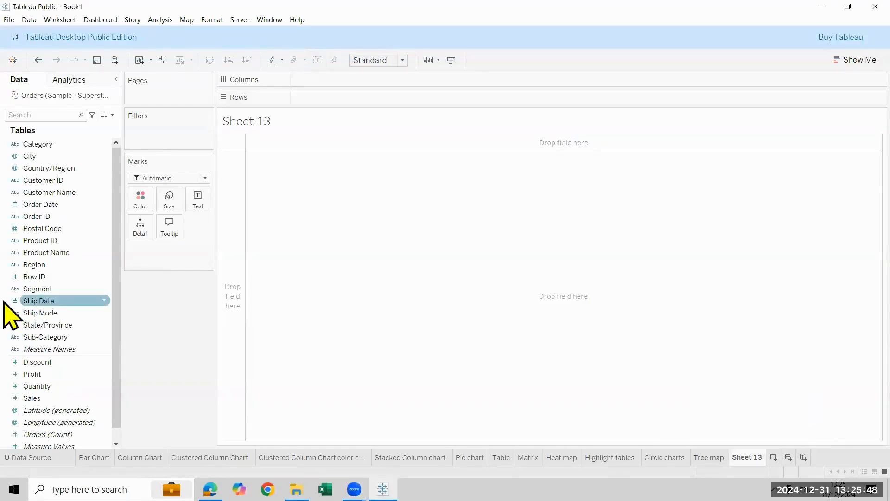
pyautogui.click(844, 61)
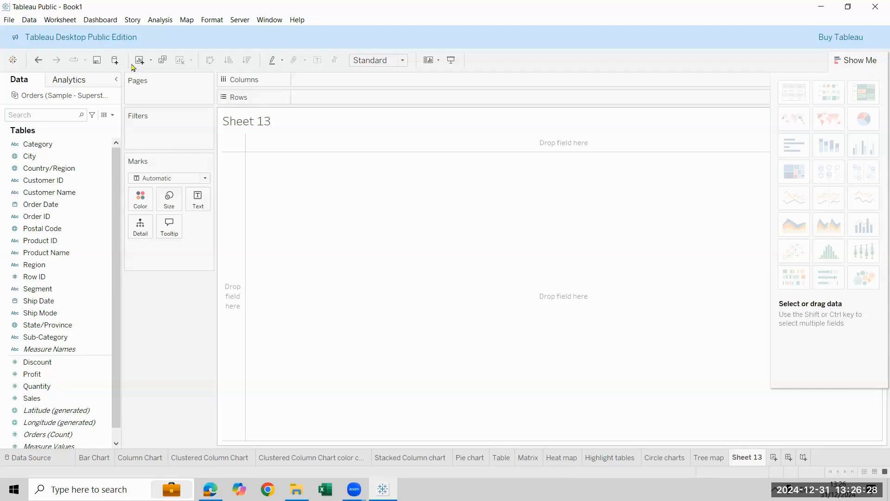
pyautogui.moveTo(73, 204); pyautogui.dragTo(362, 101)
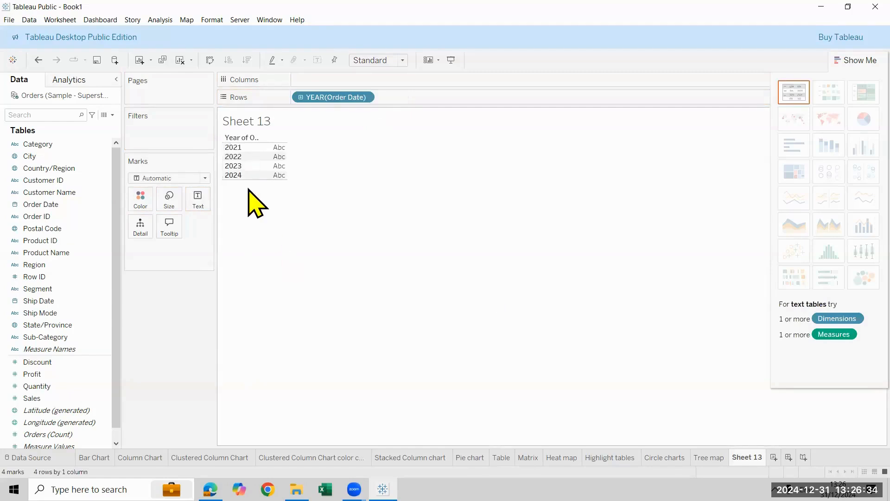
pyautogui.click(72, 398)
pyautogui.moveTo(72, 398); pyautogui.dragTo(341, 84)
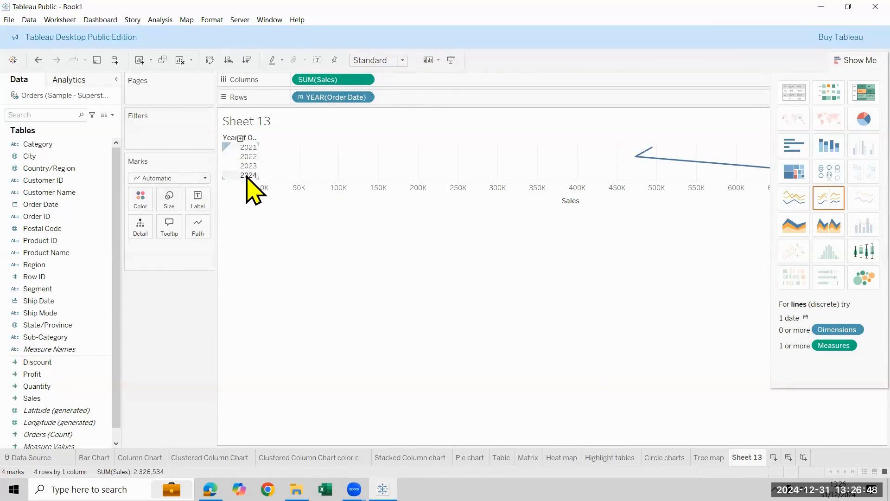
pyautogui.click(209, 60)
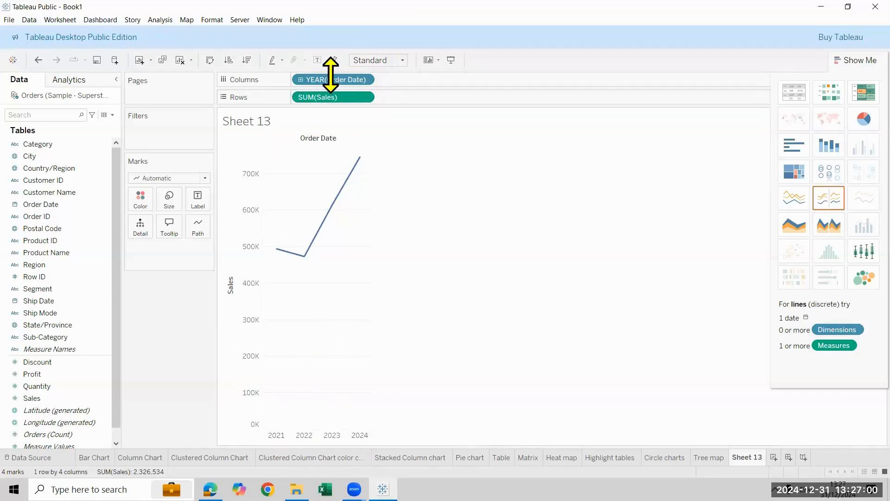
# Fit the yearly Sales line chart to Entire View and hide the chart suggestions
pyautogui.click(403, 60)
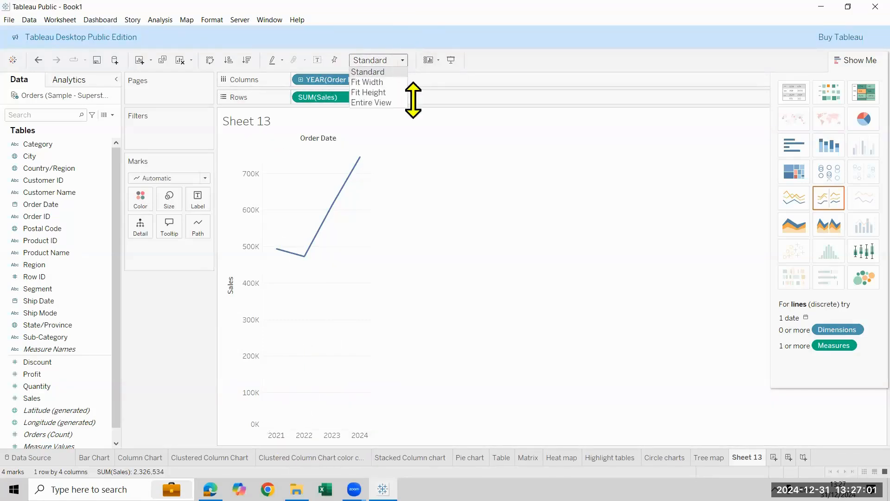
pyautogui.click(389, 102)
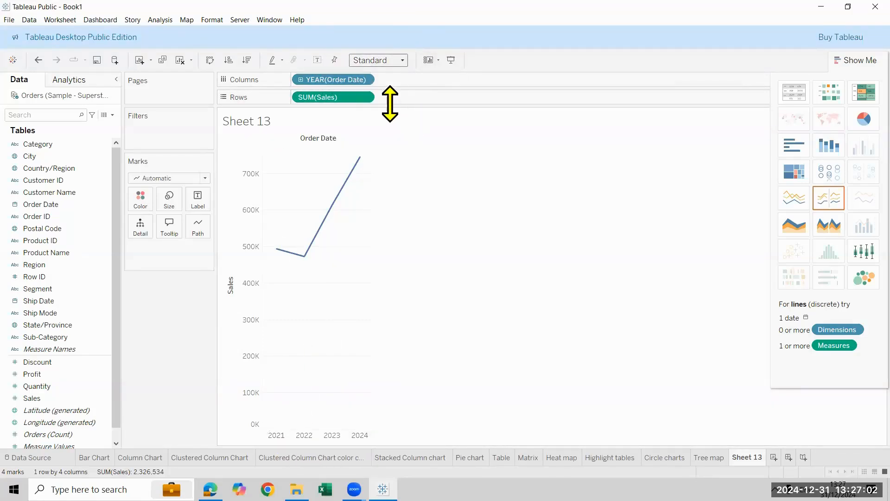
pyautogui.click(871, 60)
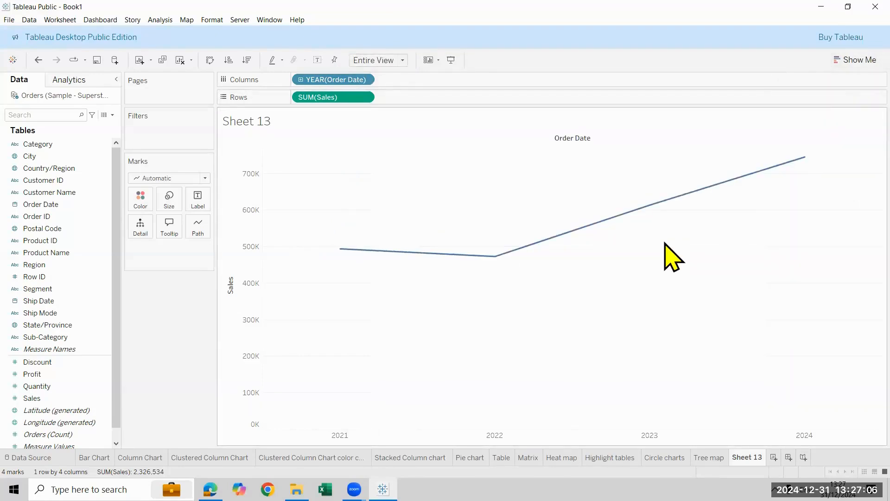
# Review the date-level options of the Order Date field, and drill the line chart down from year to quarter
pyautogui.click(366, 80)
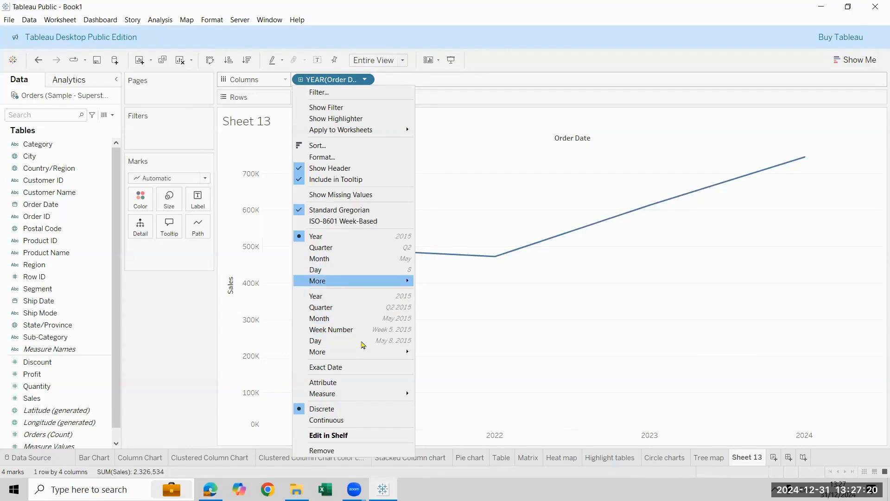
pyautogui.moveTo(351, 357)
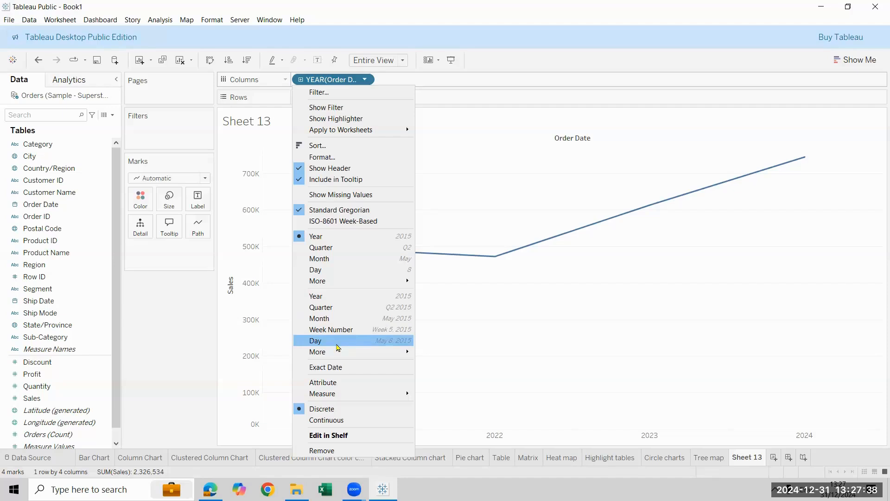
pyautogui.click(534, 302)
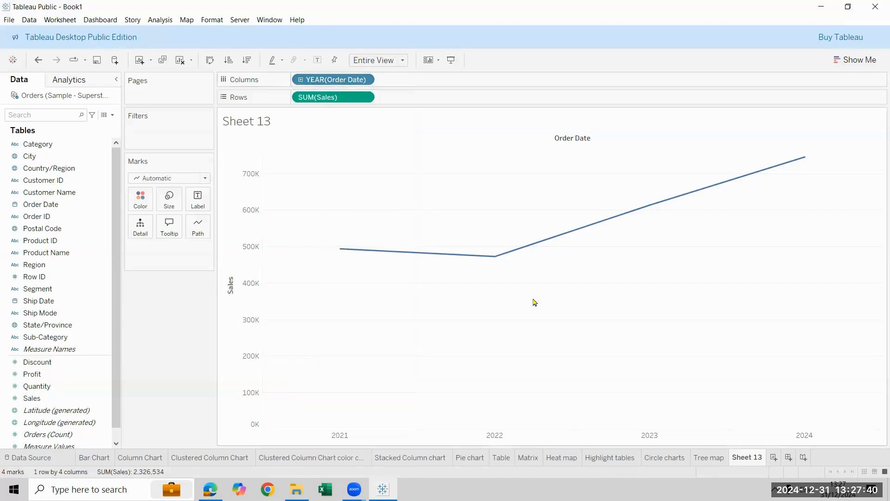
pyautogui.click(300, 80)
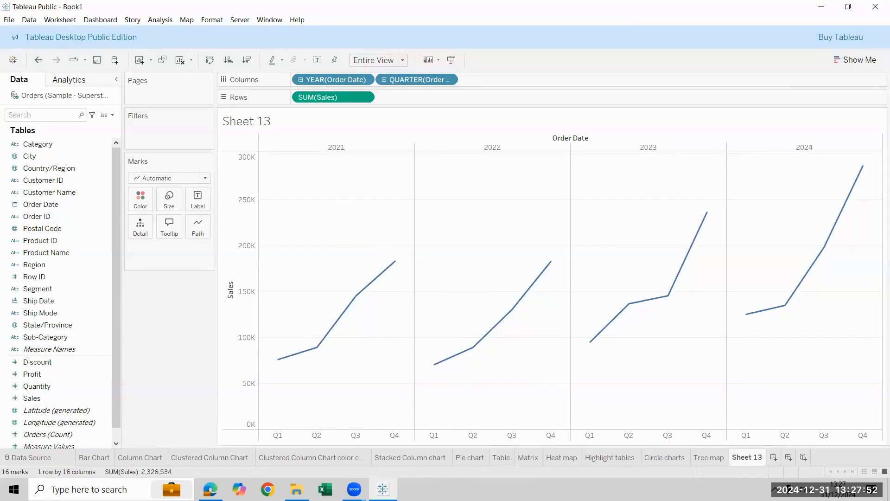
# Build another line chart on a new worksheet with Order Date on Columns and Sales on Rows
pyautogui.hotkey('ctrl', 'm')
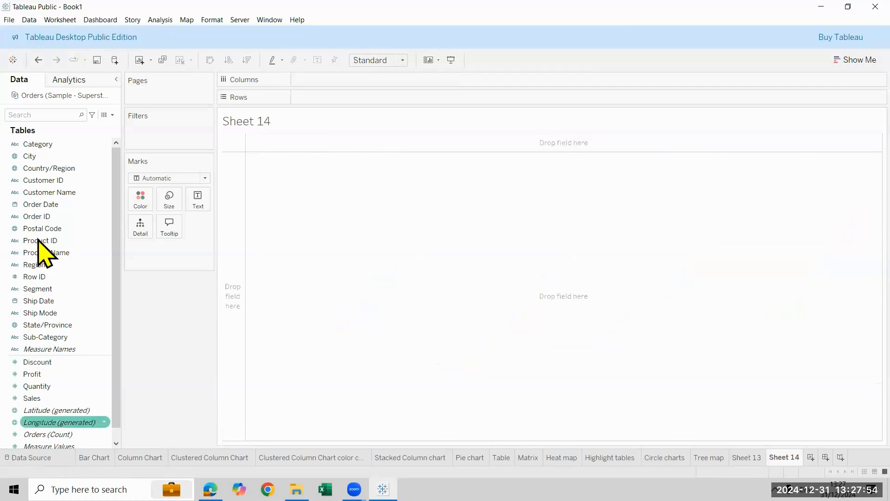
pyautogui.click(43, 205)
pyautogui.moveTo(43, 205); pyautogui.dragTo(320, 80)
pyautogui.moveTo(32, 398); pyautogui.dragTo(331, 97)
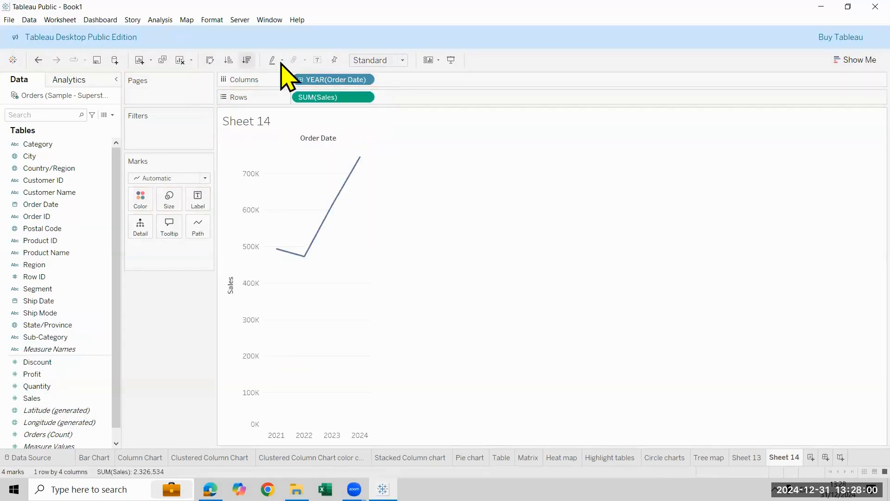
# Fit the Sales line chart to Entire View and convert Order Date to a continuous year, drilled down to quarter
pyautogui.click(394, 60)
pyautogui.click(378, 102)
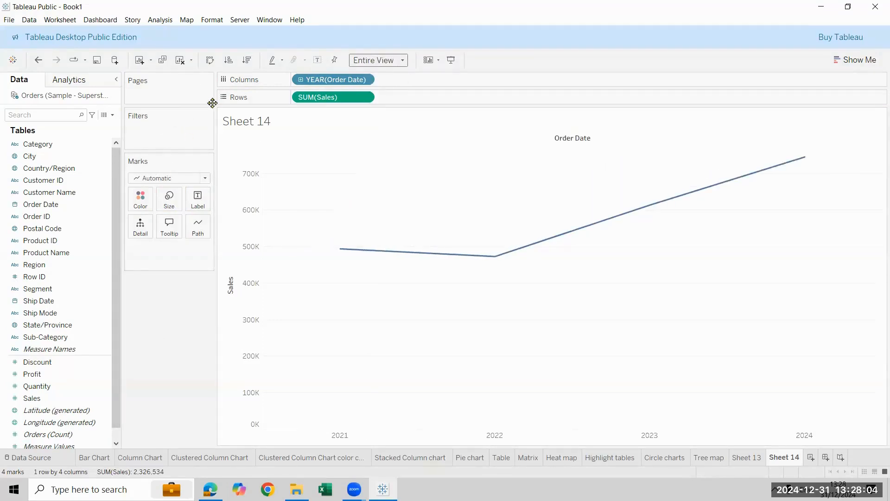
pyautogui.click(365, 80)
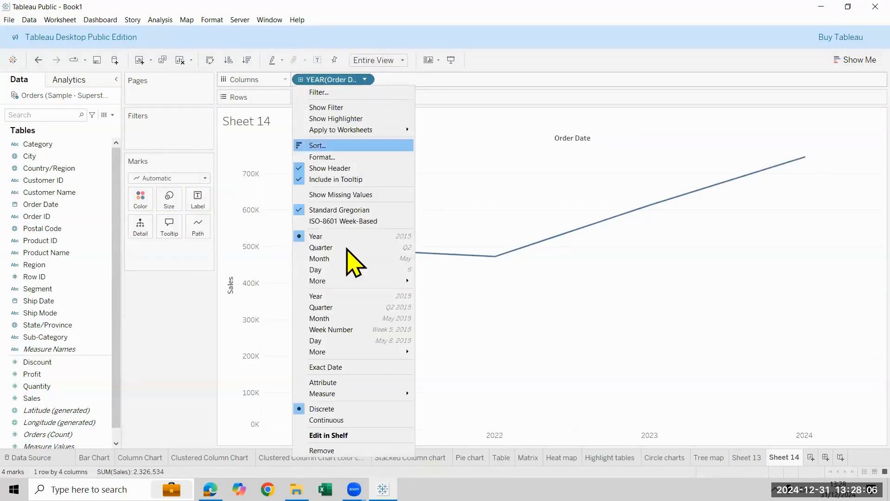
pyautogui.click(336, 296)
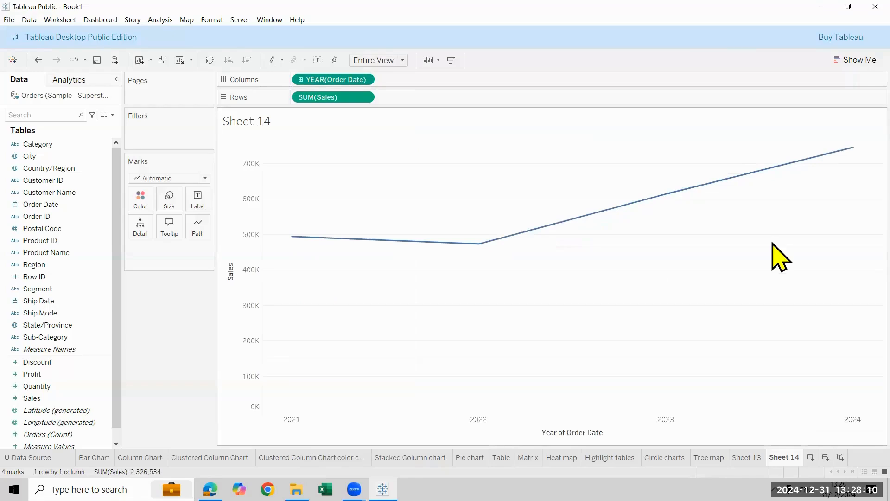
pyautogui.click(302, 79)
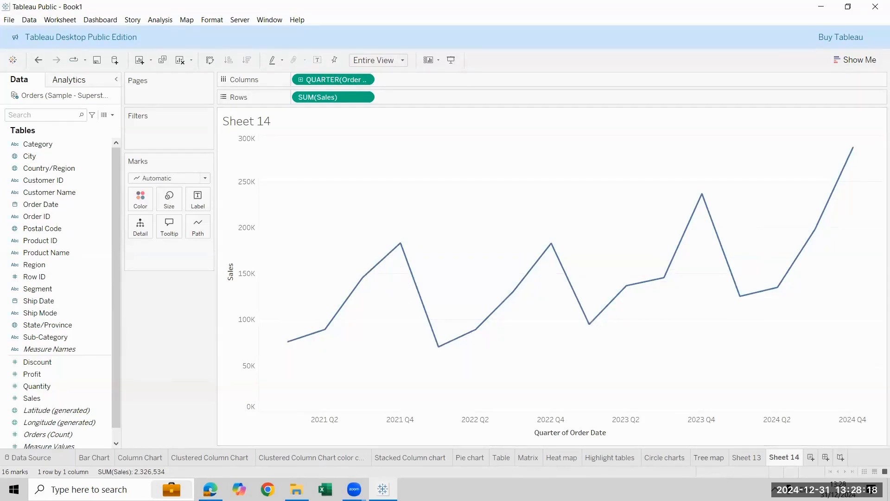
# Compare the discrete quarterly line chart on Sheet 13 with the continuous one on Sheet 14
pyautogui.click(747, 458)
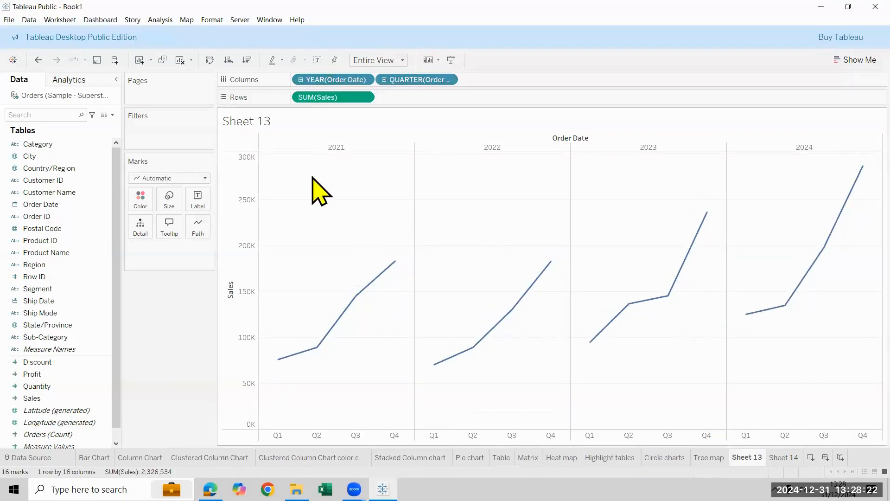
pyautogui.click(783, 458)
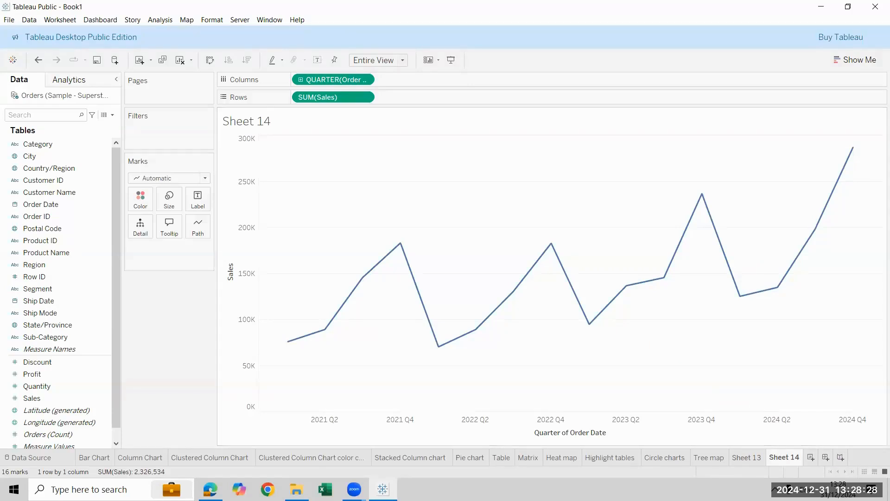
pyautogui.click(747, 458)
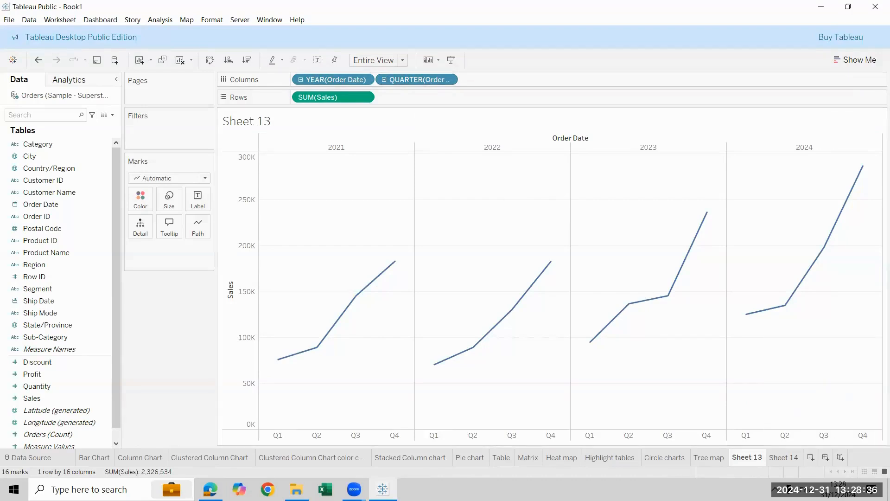
pyautogui.click(783, 457)
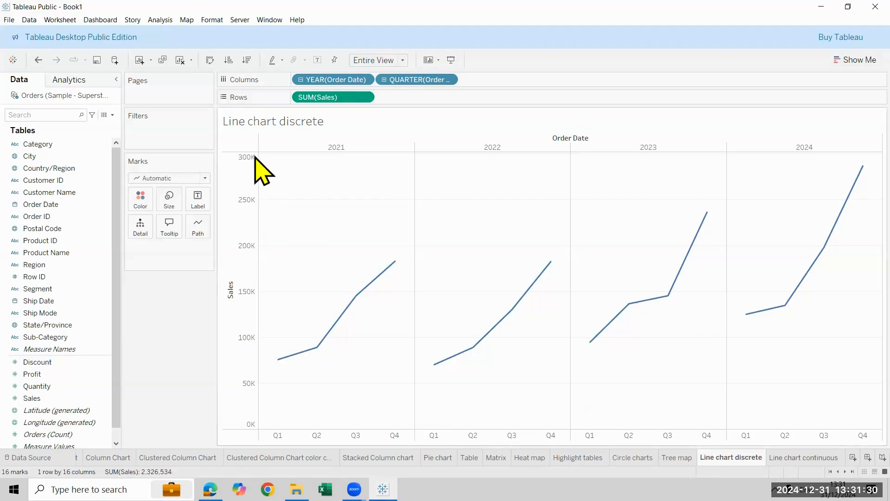
# Show mark labels on both the Line chart discrete and Line chart continuous worksheets
pyautogui.click(313, 64)
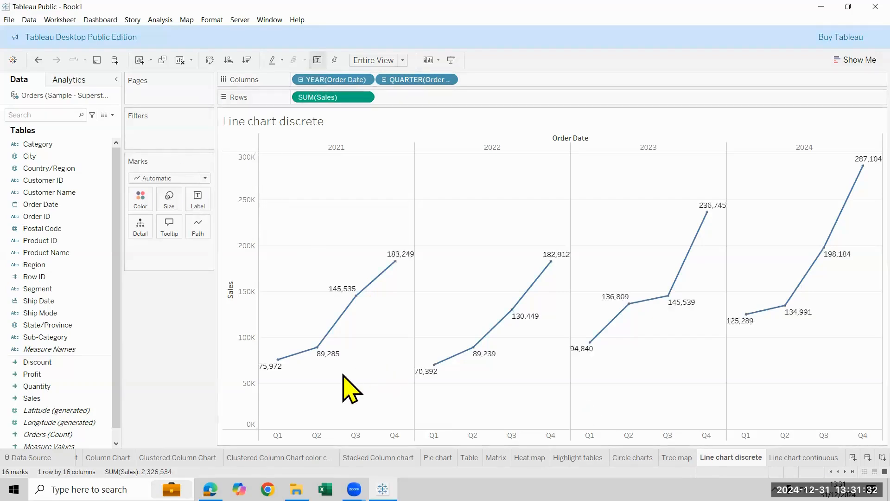
pyautogui.click(803, 458)
pyautogui.click(316, 60)
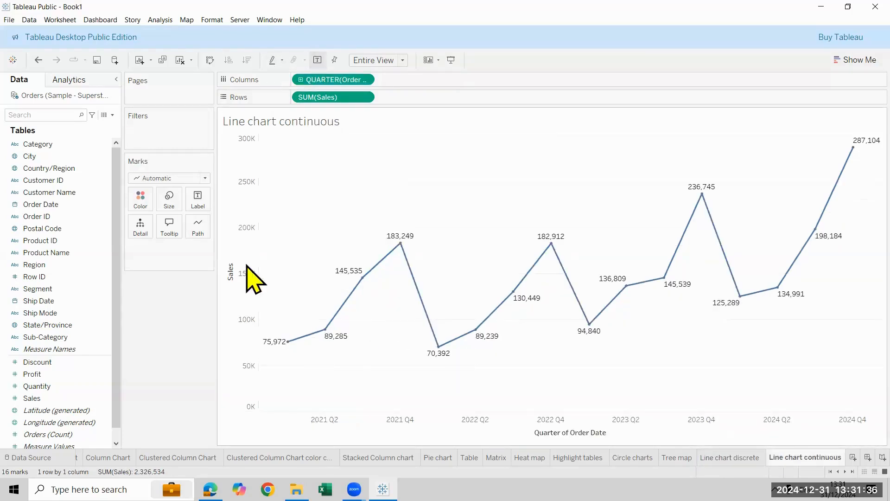
# Try the step and jump line types and both dashed patterns on the continuous line chart, and restore the solid linear line
pyautogui.click(197, 233)
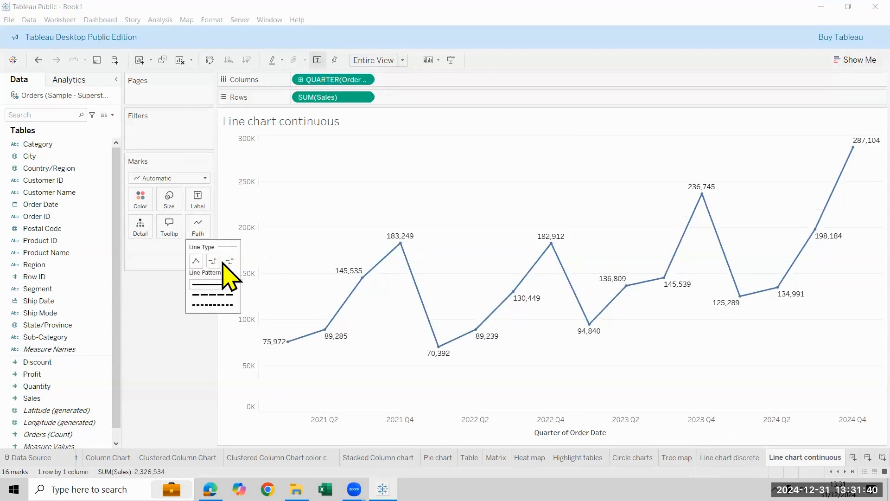
pyautogui.click(213, 261)
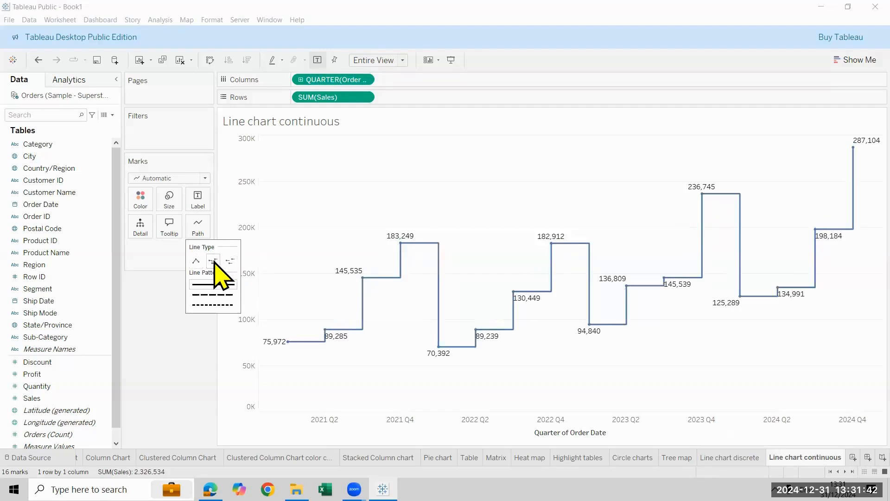
pyautogui.click(230, 261)
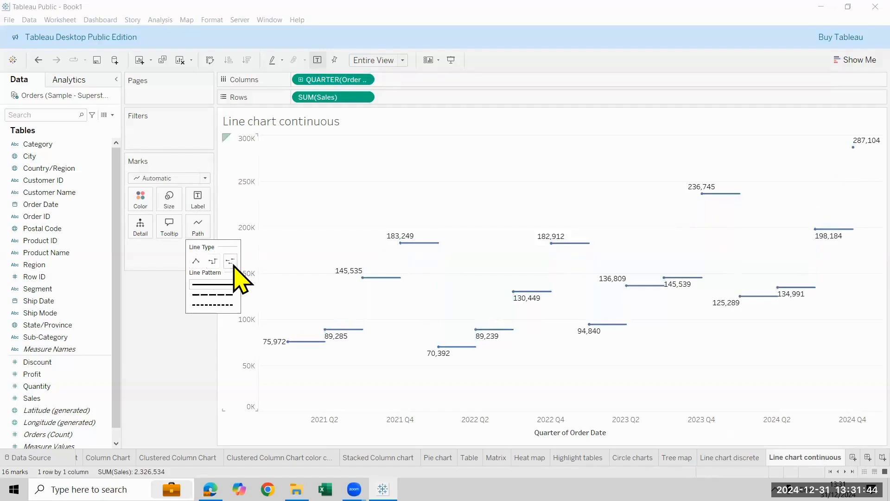
pyautogui.click(200, 295)
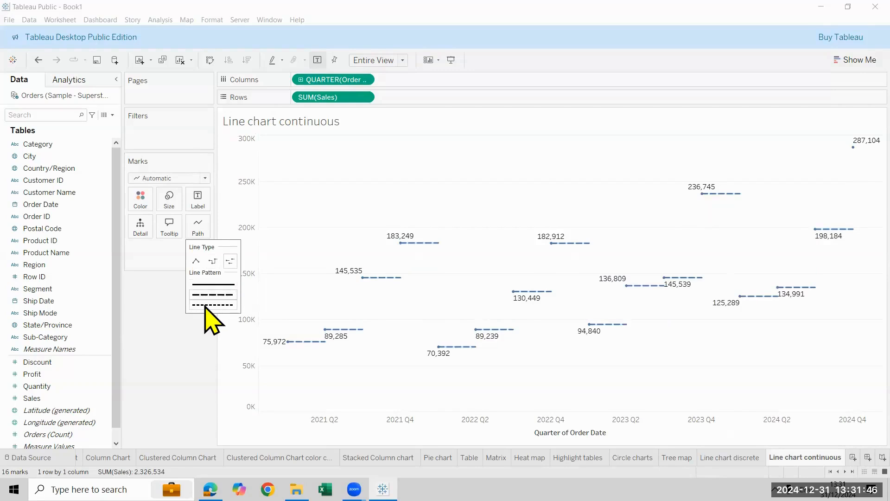
pyautogui.click(204, 305)
pyautogui.click(196, 261)
pyautogui.click(213, 261)
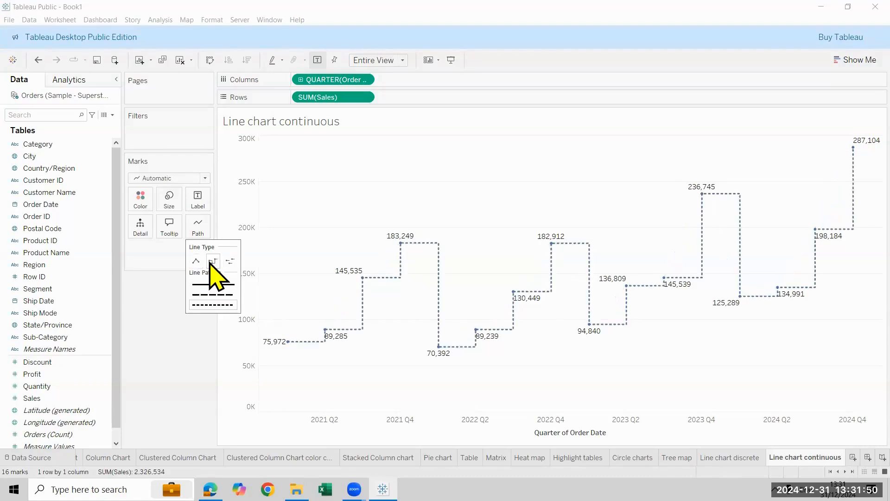
pyautogui.click(196, 261)
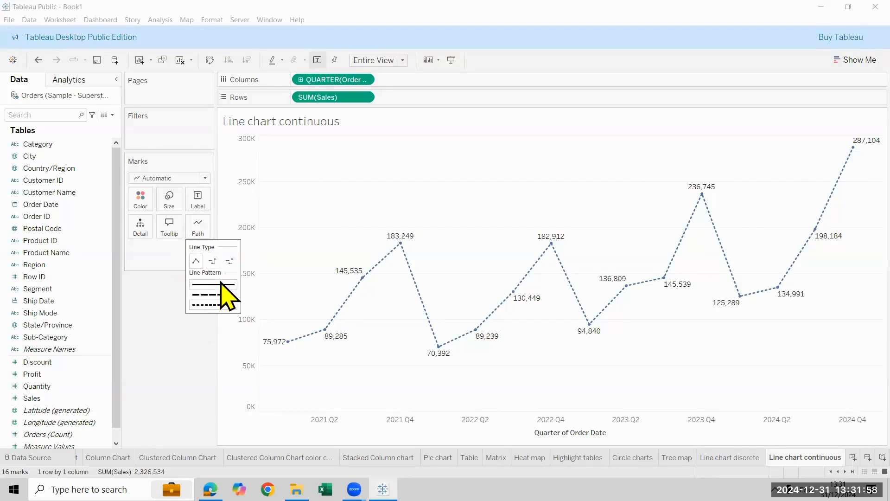
pyautogui.click(230, 261)
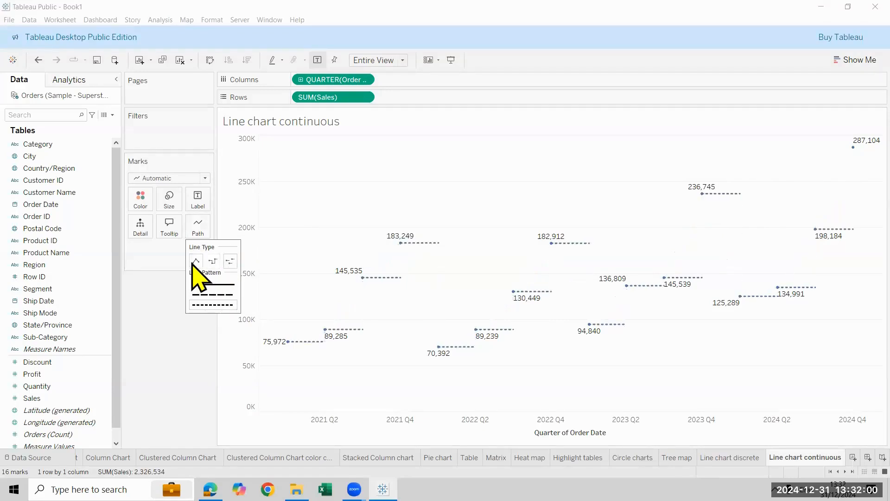
pyautogui.click(196, 261)
pyautogui.click(212, 284)
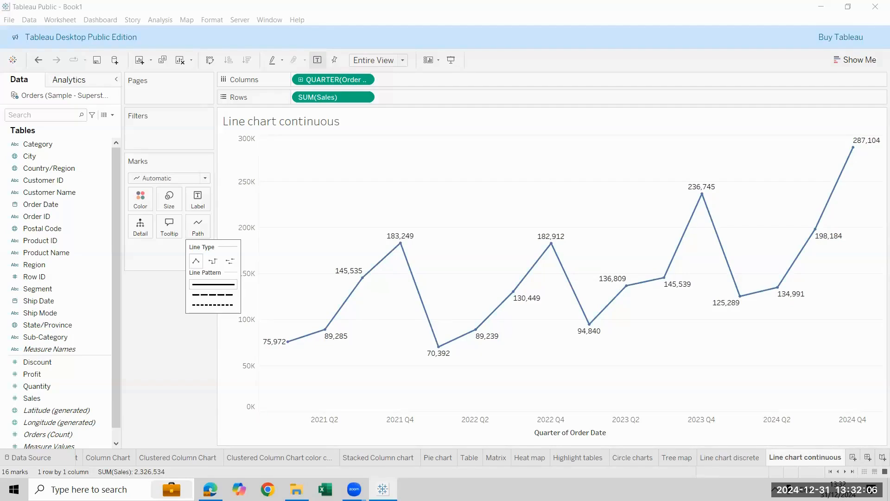
# On a new worksheet named Month Sales, plot Sales on Rows against the discrete Month of Order Date on Columns
pyautogui.hotkey('ctrl', 'm')
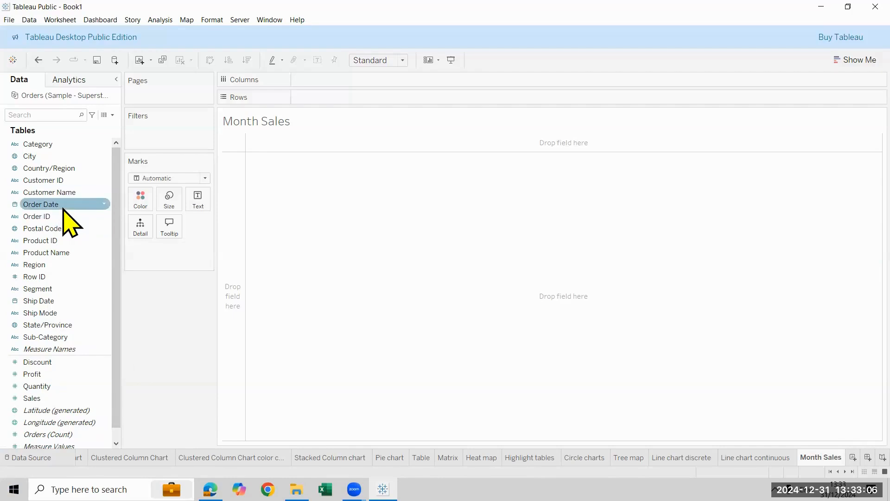
pyautogui.moveTo(63, 209); pyautogui.dragTo(160, 341)
pyautogui.moveTo(70, 398); pyautogui.dragTo(341, 96)
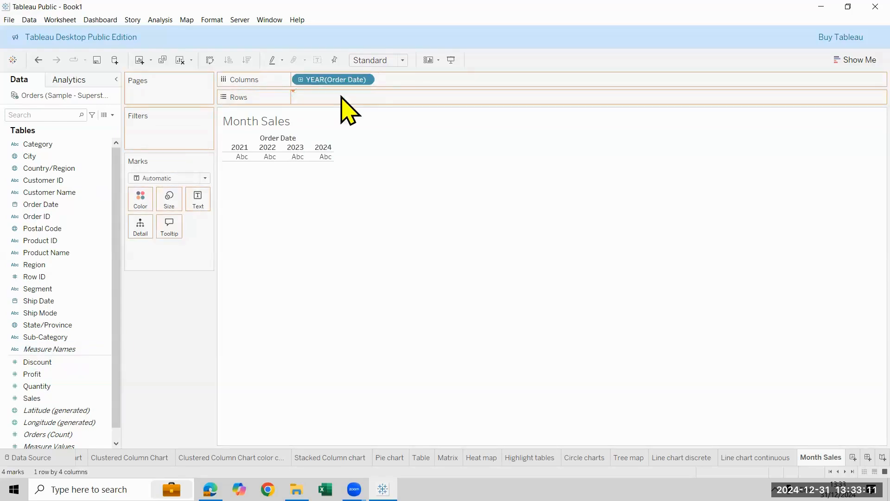
pyautogui.click(364, 80)
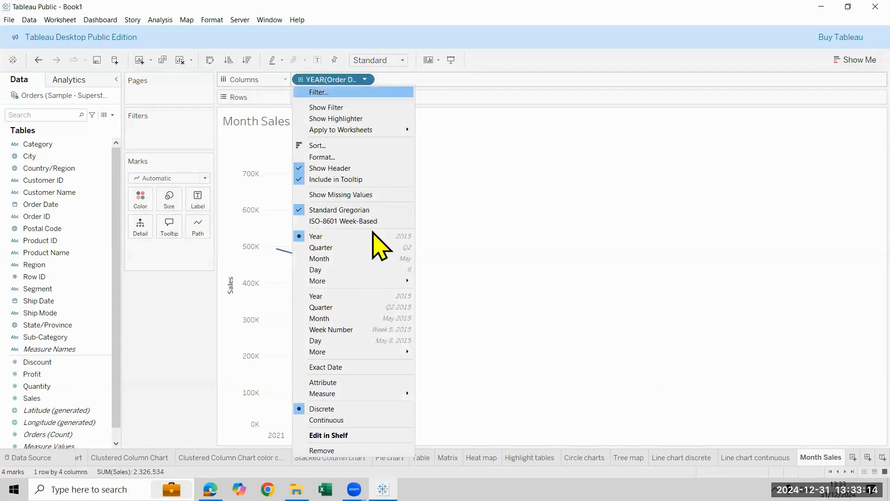
pyautogui.click(367, 260)
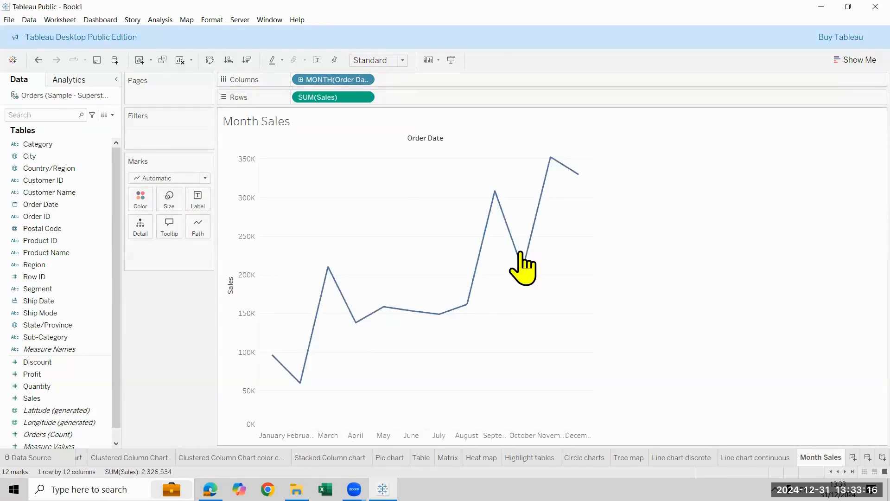
# Switch Order Date to the continuous Month level and back to discrete Month
pyautogui.click(369, 79)
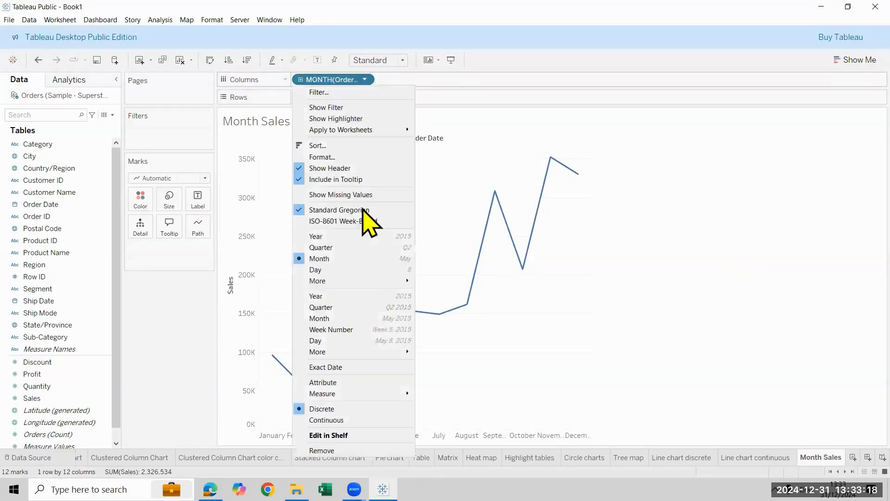
pyautogui.click(357, 319)
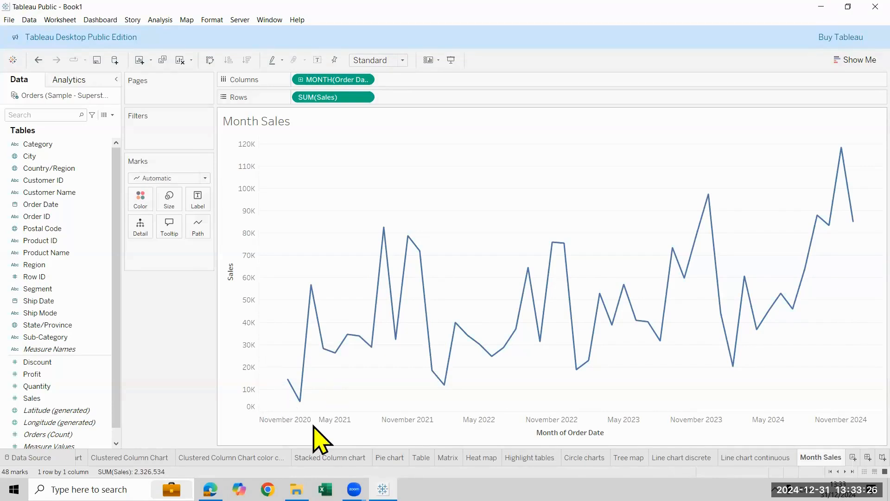
pyautogui.click(365, 79)
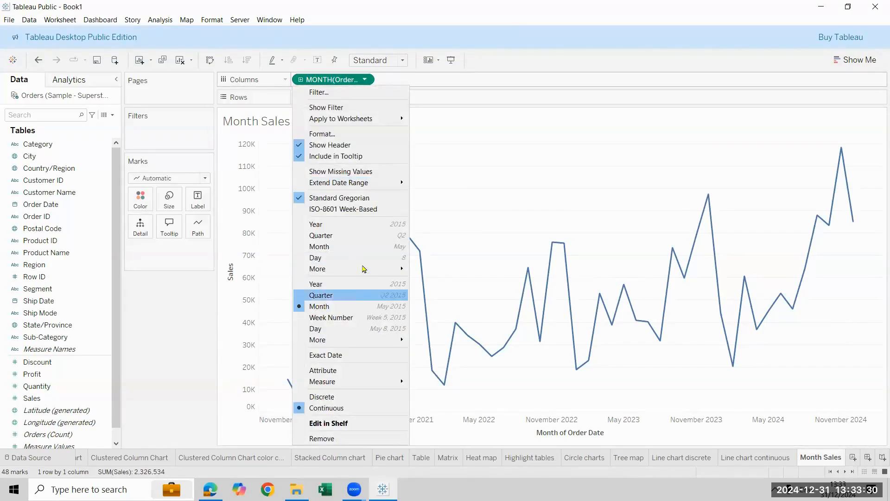
pyautogui.click(364, 250)
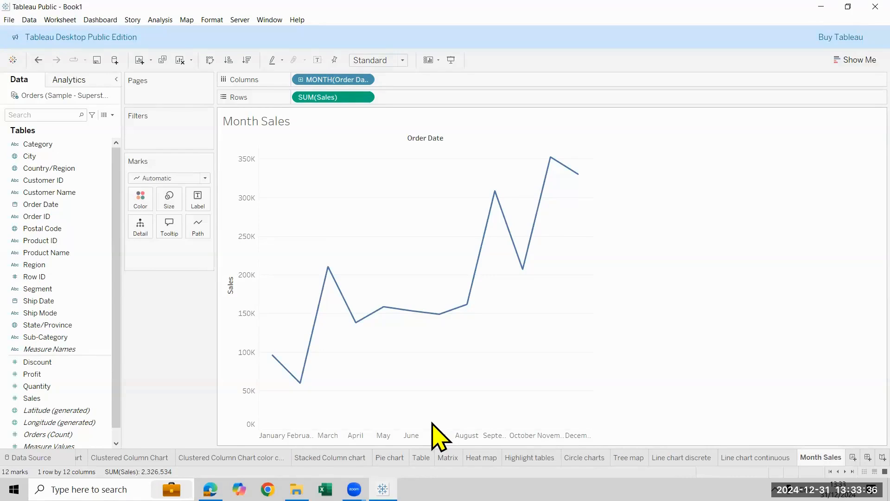
# Set Order Date to the continuous Month level and show mark labels on the line
pyautogui.click(366, 80)
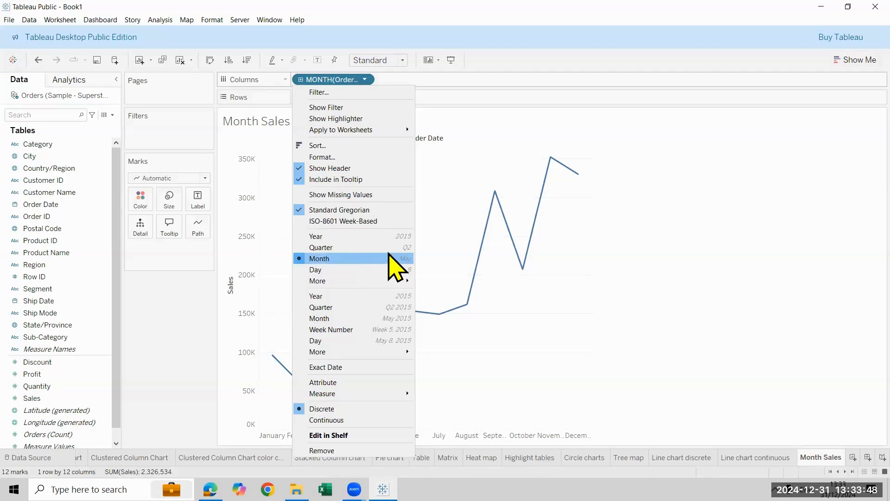
pyautogui.click(398, 263)
pyautogui.click(365, 79)
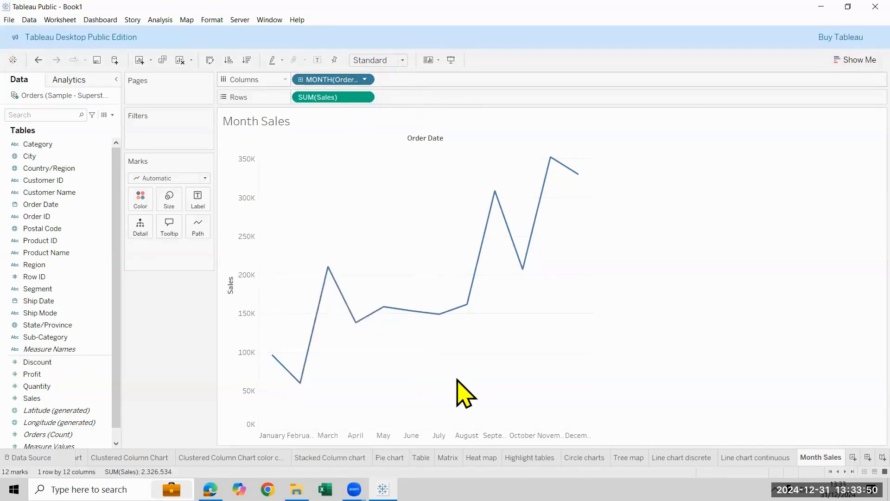
pyautogui.click(399, 319)
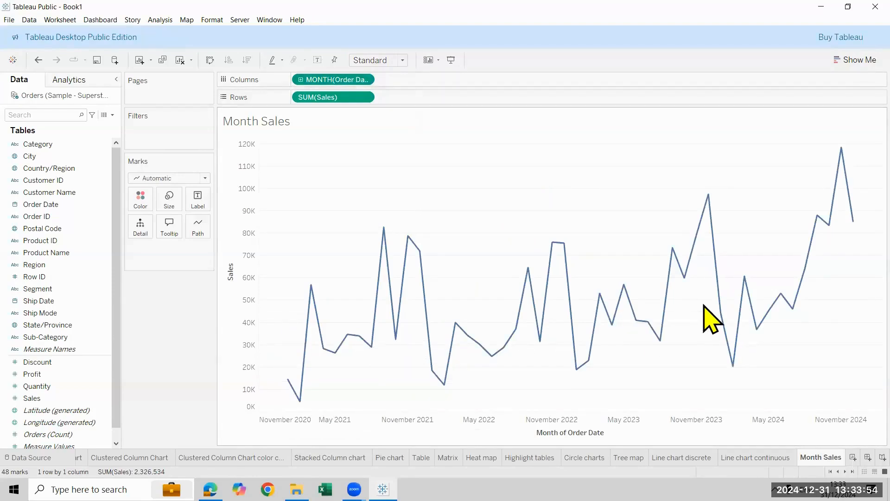
pyautogui.click(318, 60)
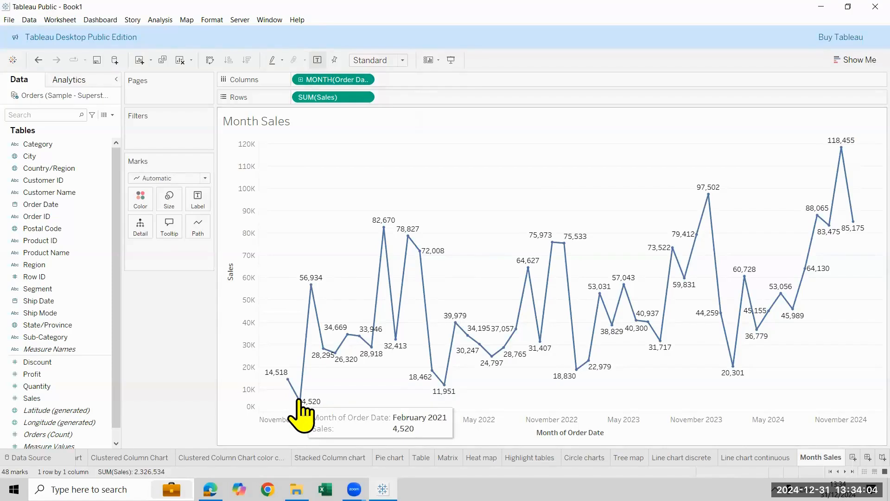
# Change Order Date to discrete Month and fit the labelled monthly chart to Entire View
pyautogui.click(365, 80)
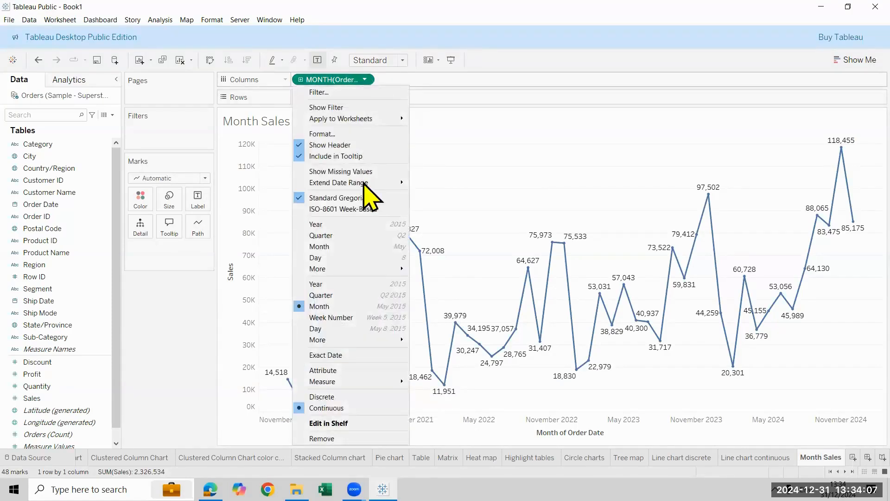
pyautogui.click(367, 246)
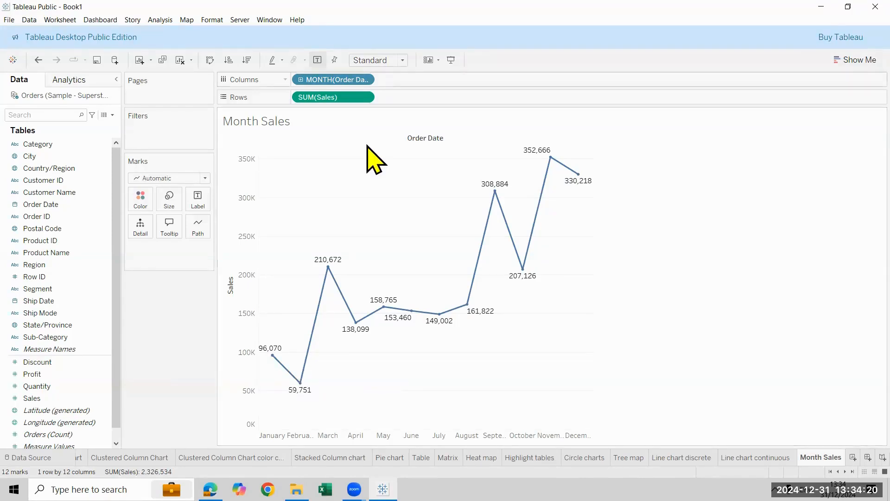
pyautogui.click(402, 60)
pyautogui.click(396, 104)
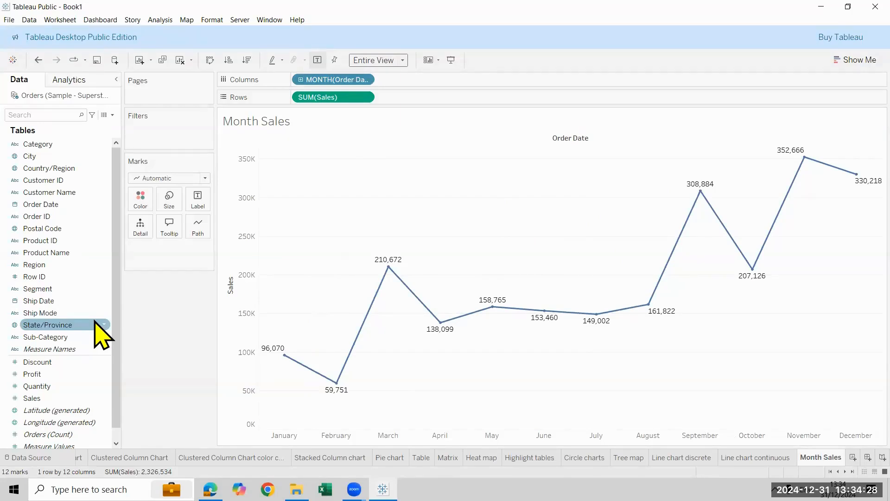
# Return the Order Date field on Columns to the continuous Month level
pyautogui.click(365, 80)
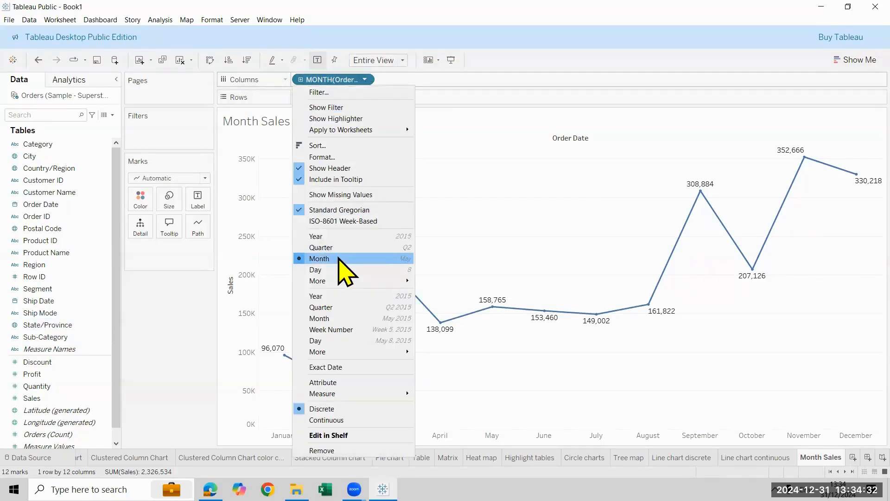
pyautogui.click(352, 322)
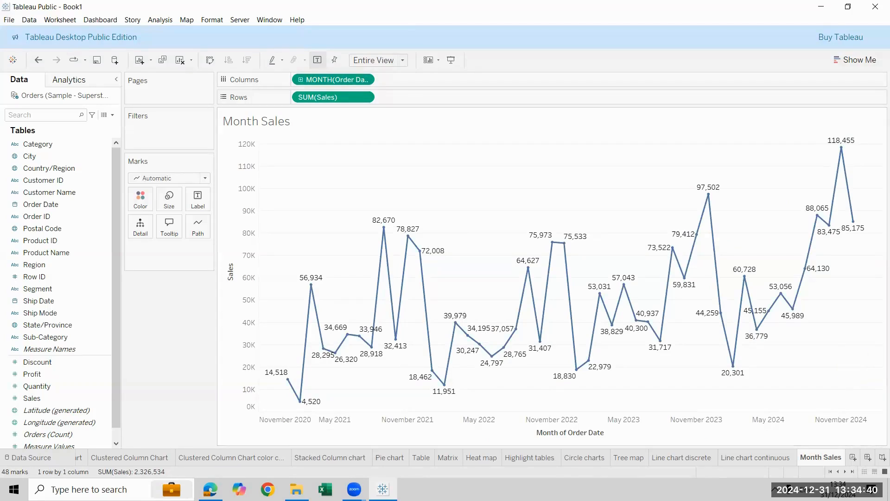
# Add a blank worksheet and duplicate the Line chart continuous sheet
pyautogui.hotkey('ctrl', 'm')
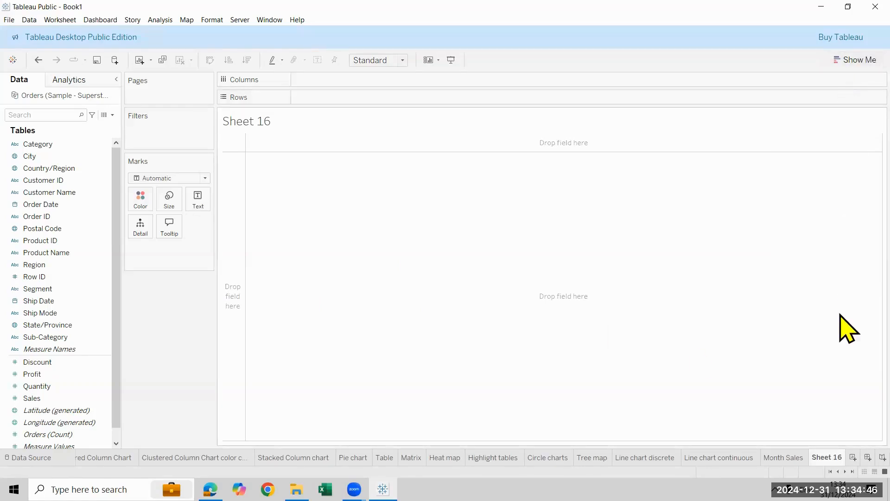
pyautogui.click(848, 60)
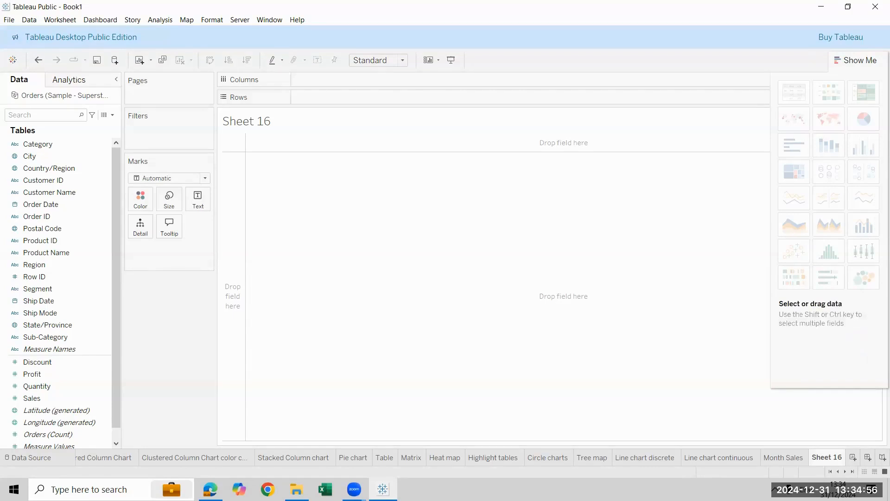
pyautogui.click(718, 457)
pyautogui.rightClick(719, 457)
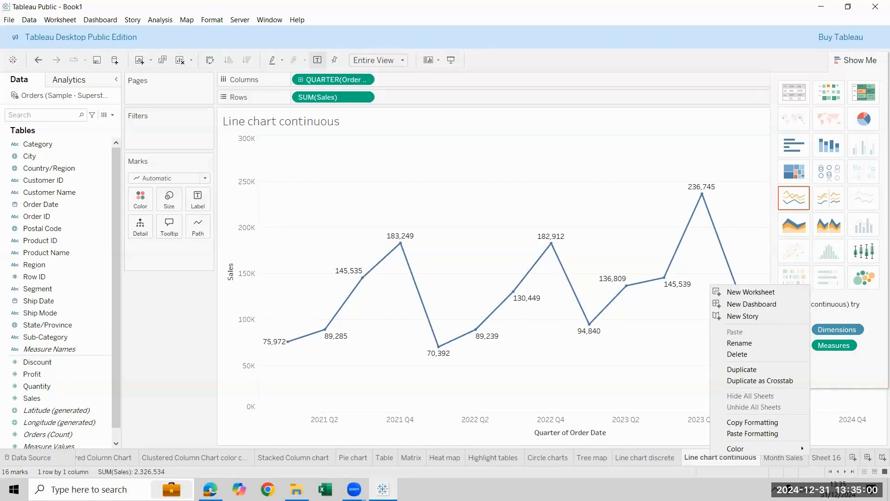
pyautogui.click(761, 369)
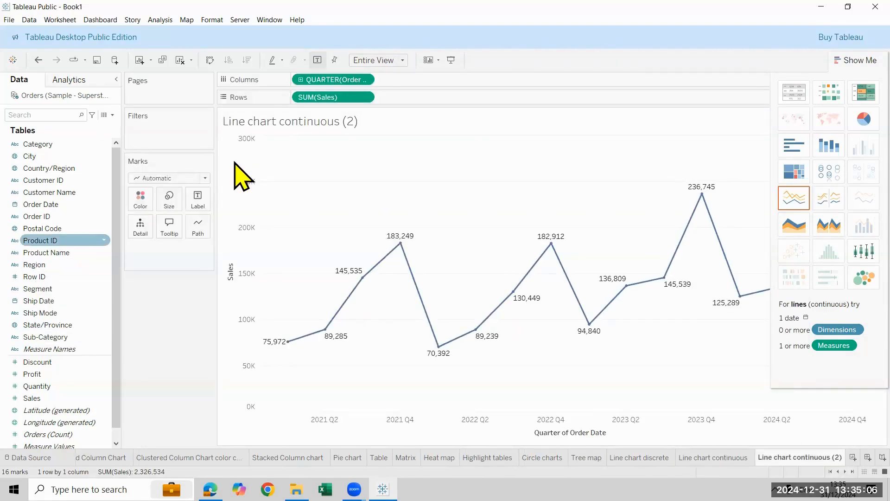
# Convert the duplicated quarterly sales line chart into a continuous area chart, comparing it with the continuous line version
pyautogui.click(848, 61)
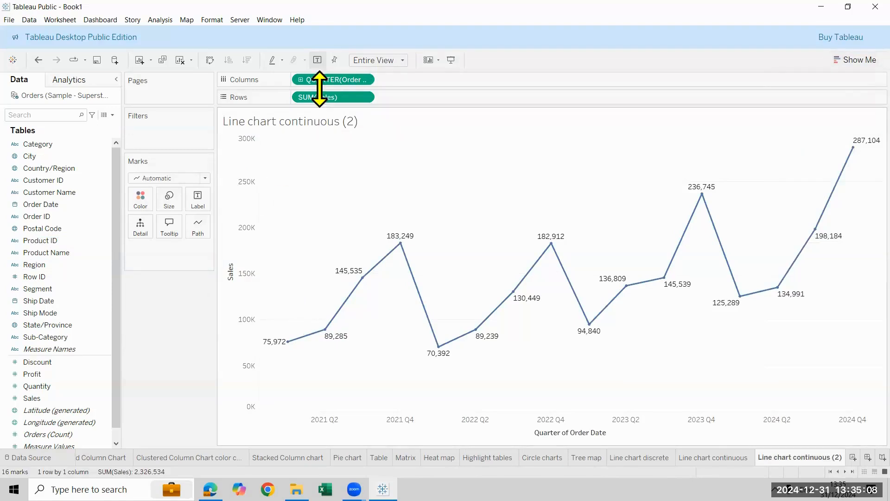
pyautogui.click(848, 60)
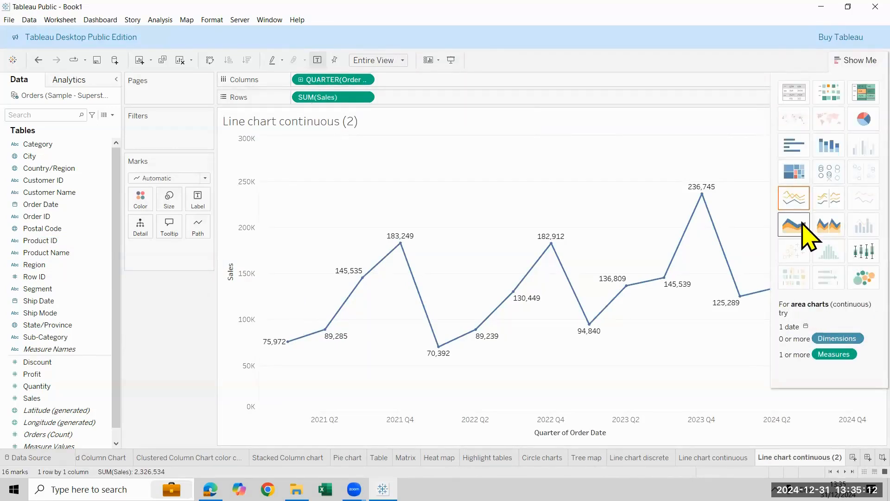
pyautogui.click(793, 225)
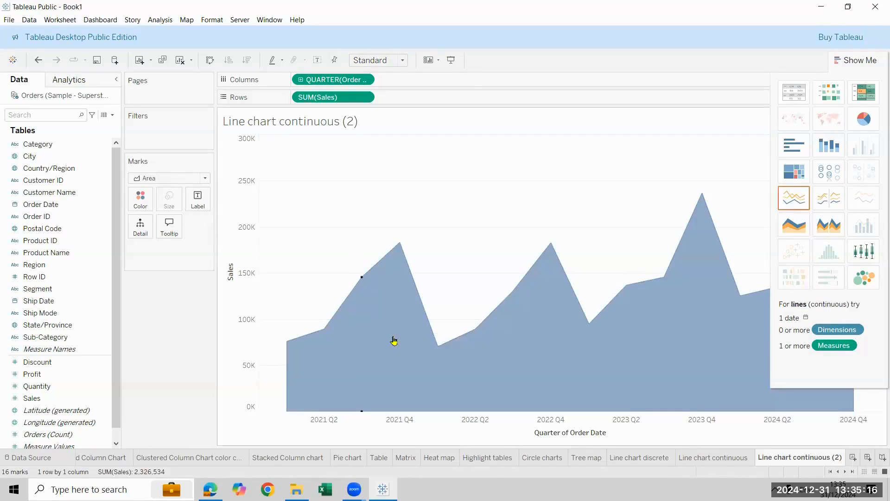
pyautogui.click(796, 194)
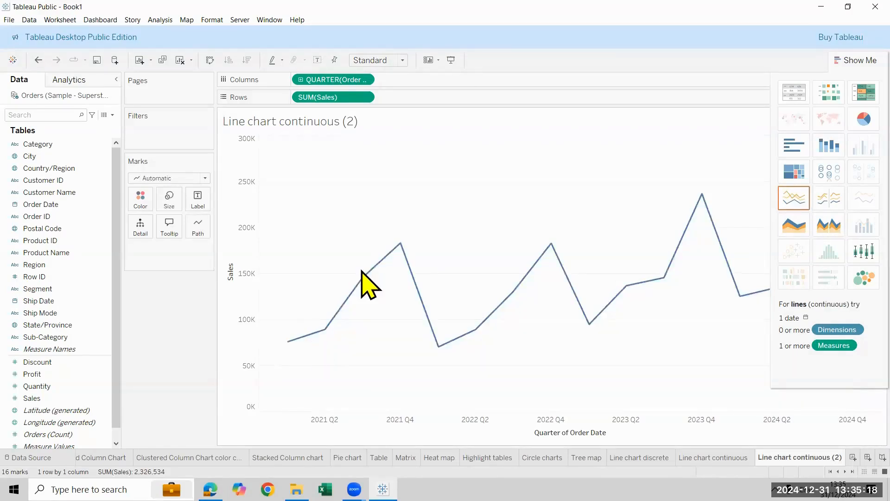
pyautogui.click(796, 226)
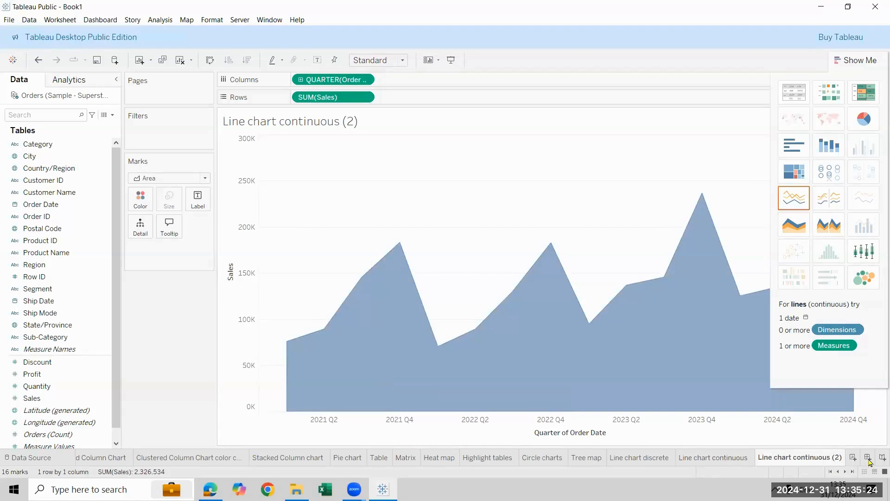
# Rename the duplicated sheet as "Area chart continuous"
pyautogui.doubleClick(826, 457)
pyautogui.press('BackSpace')
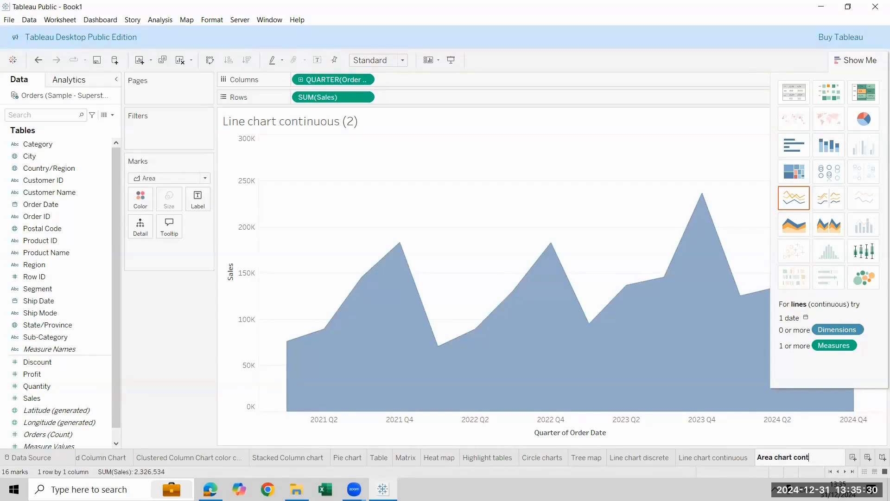
pyautogui.write('Area chart continuous')
pyautogui.press('Return')
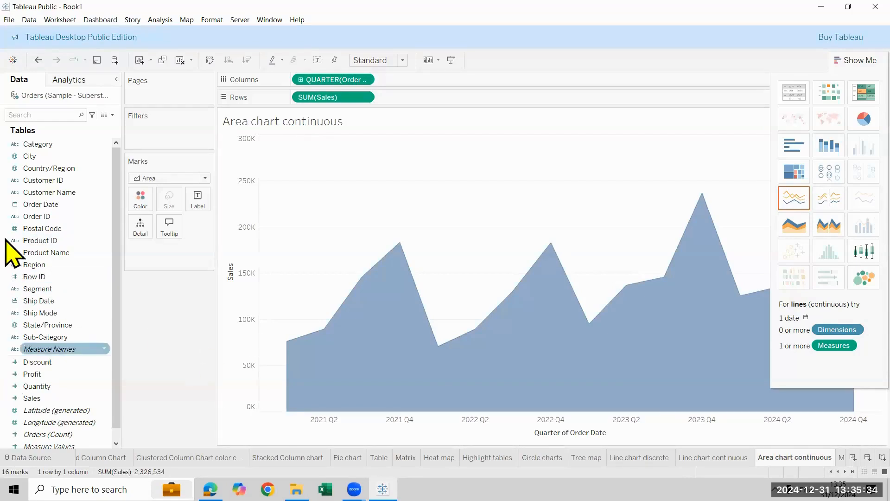
# Try Order Date as the area chart's label, undo it, and label the marks with Sales instead
pyautogui.moveTo(42, 204); pyautogui.dragTo(207, 202)
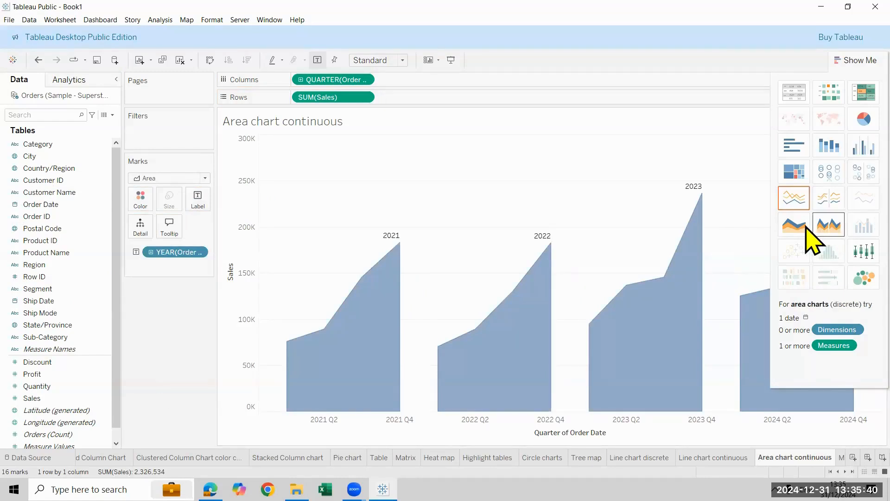
pyautogui.hotkey('ctrl', 'z')
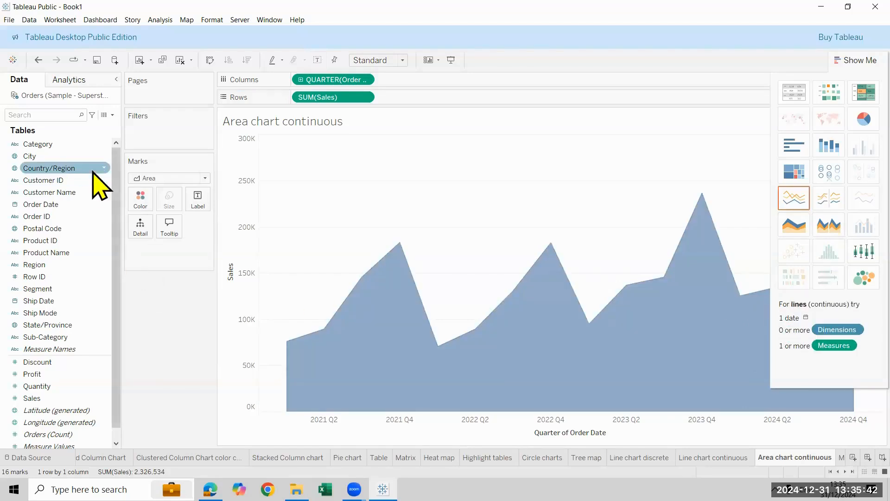
pyautogui.moveTo(33, 398); pyautogui.dragTo(194, 200)
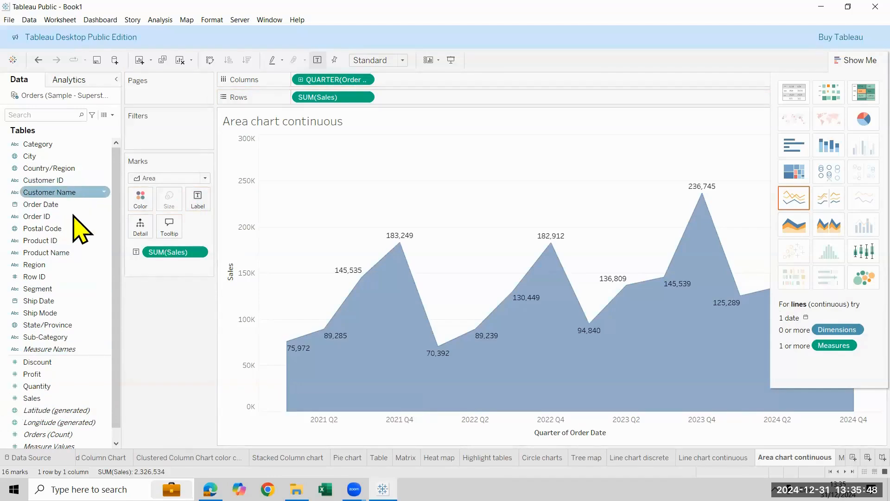
# Add Order Date to the area chart's labels at the continuous Quarter level and place it above Sales
pyautogui.moveTo(77, 205); pyautogui.dragTo(204, 225)
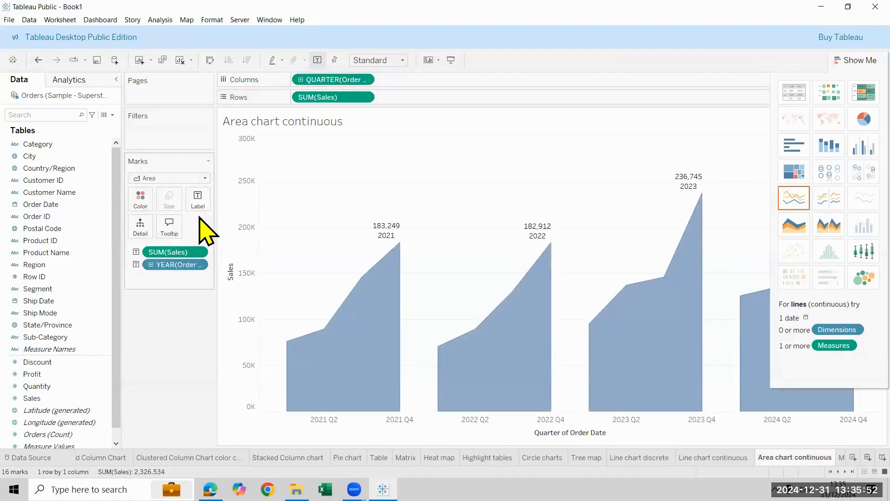
pyautogui.click(364, 80)
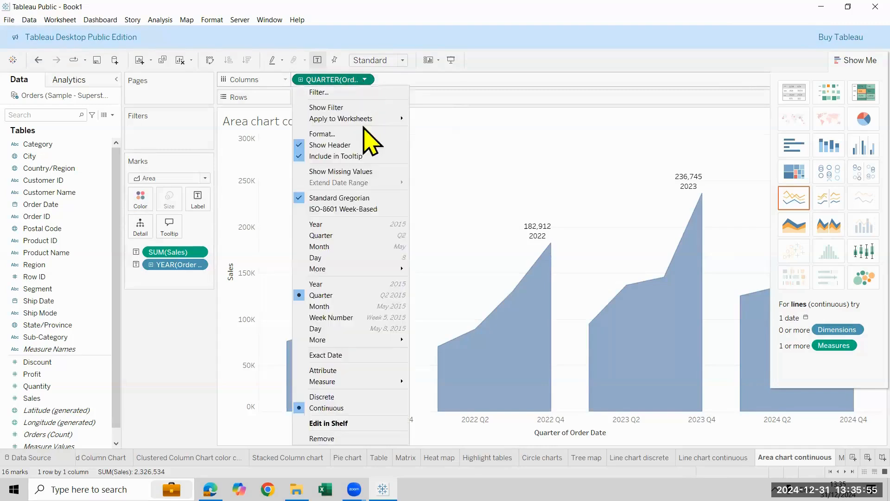
pyautogui.click(380, 298)
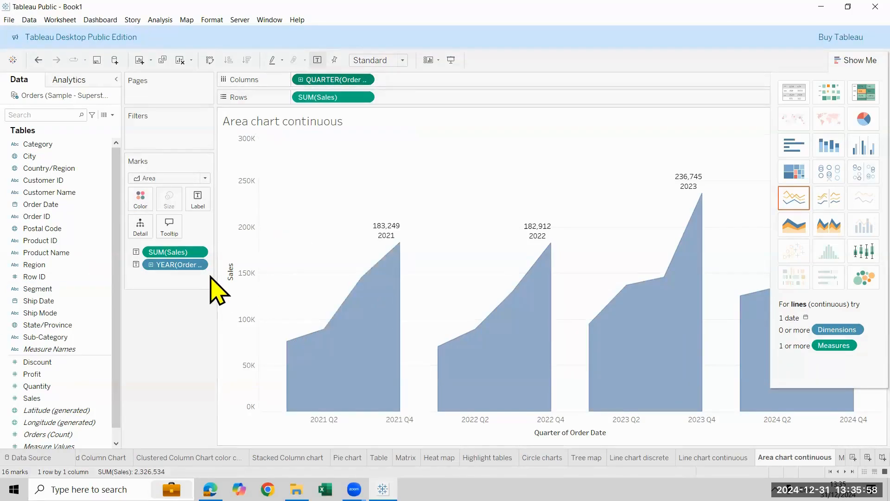
pyautogui.click(202, 266)
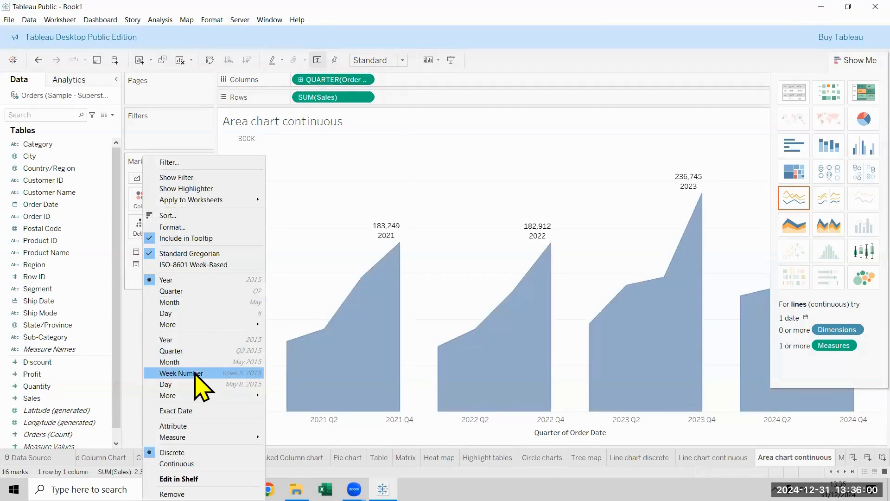
pyautogui.click(205, 351)
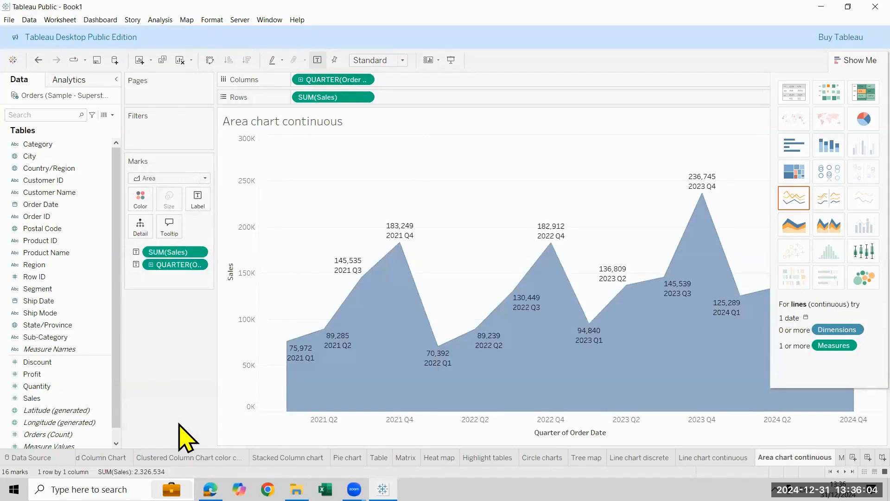
pyautogui.click(854, 56)
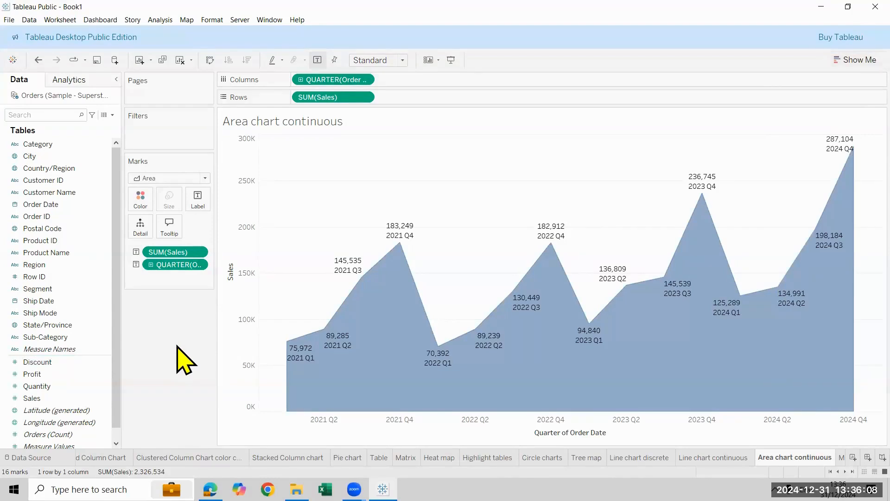
pyautogui.moveTo(175, 251); pyautogui.dragTo(175, 277)
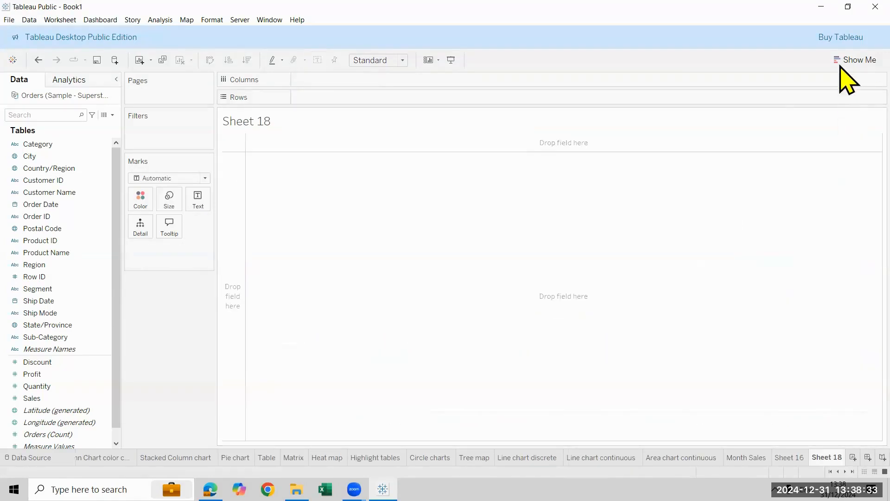
# Build a packed bubbles chart of Sales by Sub-Category on a new worksheet
pyautogui.click(842, 64)
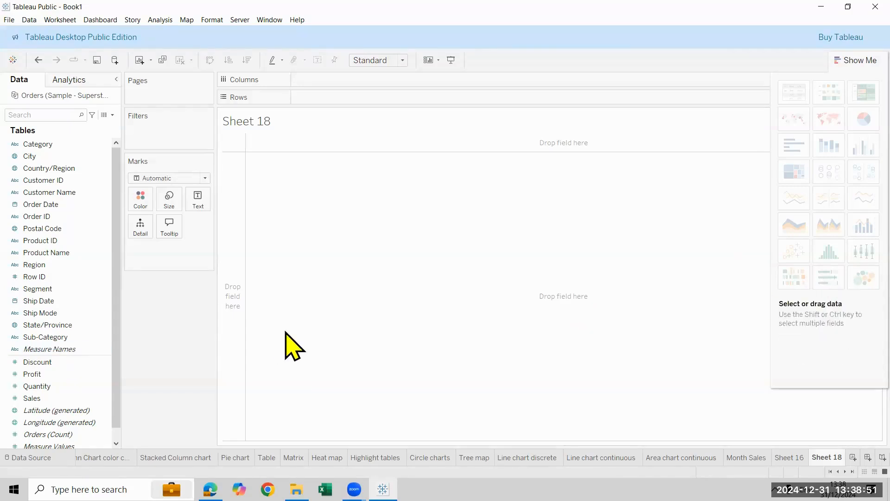
pyautogui.doubleClick(41, 337)
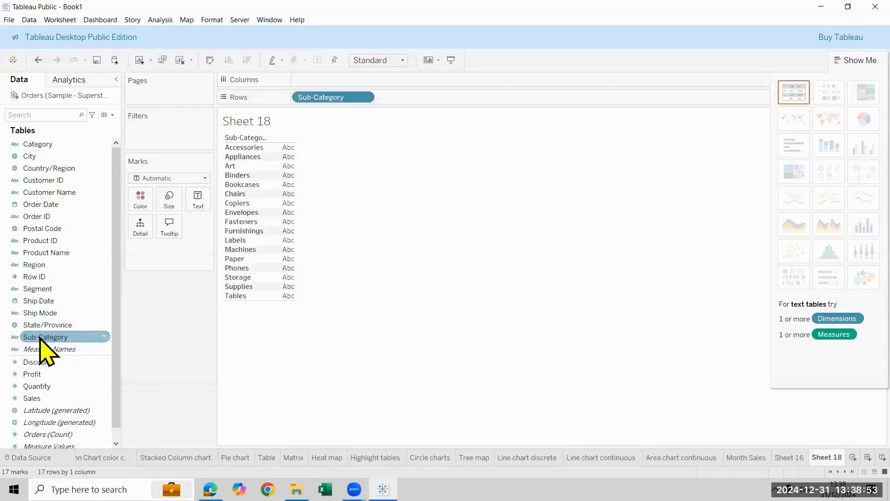
pyautogui.doubleClick(65, 399)
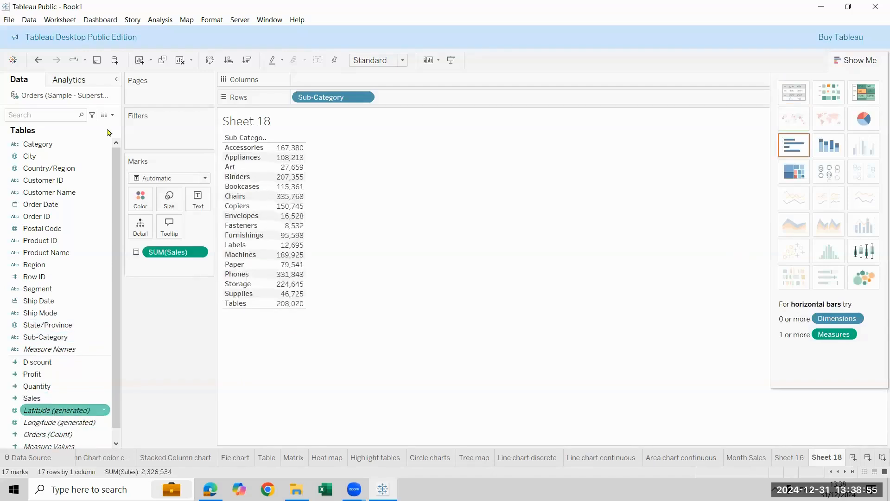
pyautogui.click(840, 279)
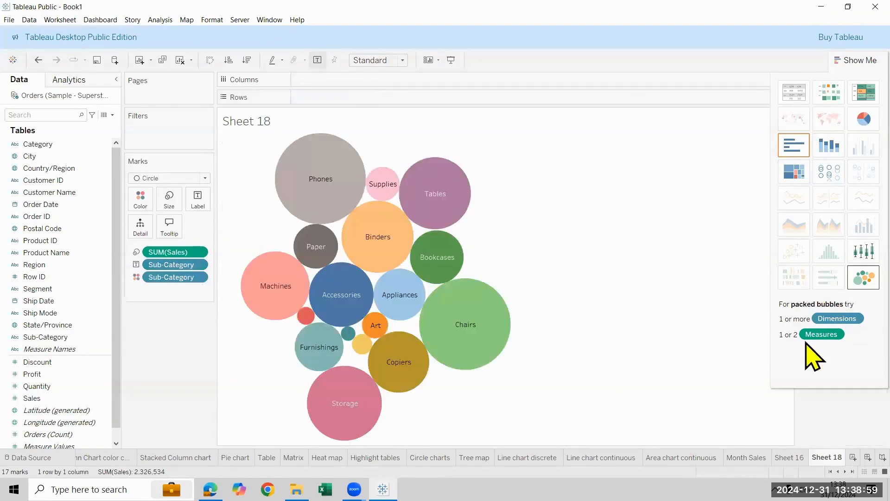
# Close the chart recommendations and fit the bubble chart to Entire View
pyautogui.click(860, 60)
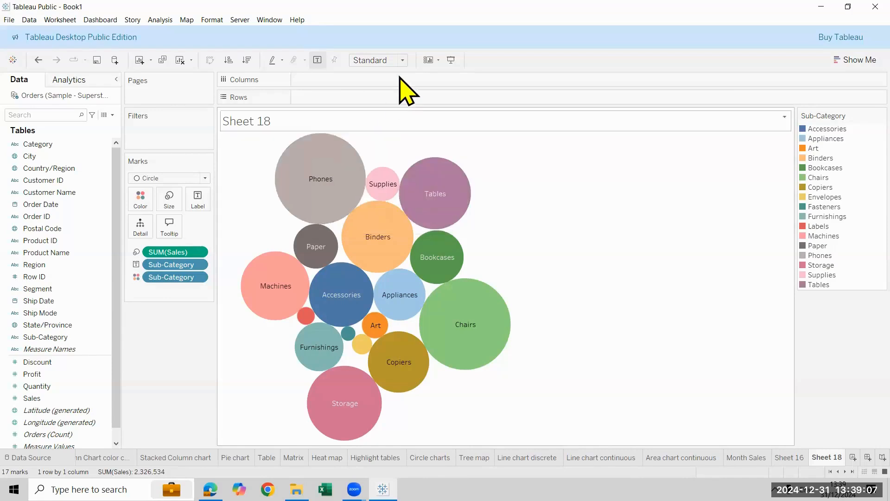
pyautogui.click(401, 63)
pyautogui.click(391, 102)
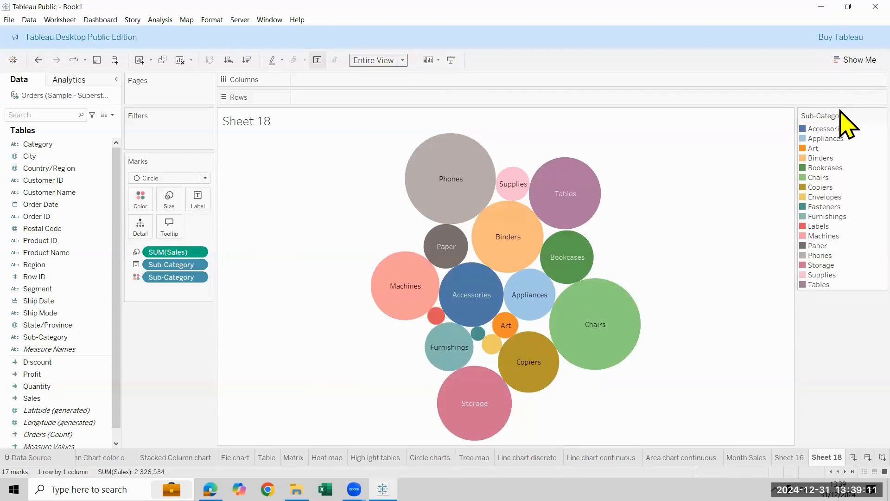
# Hide the Sub-Category color legend and add Sales to the bubble labels
pyautogui.click(881, 115)
pyautogui.click(847, 204)
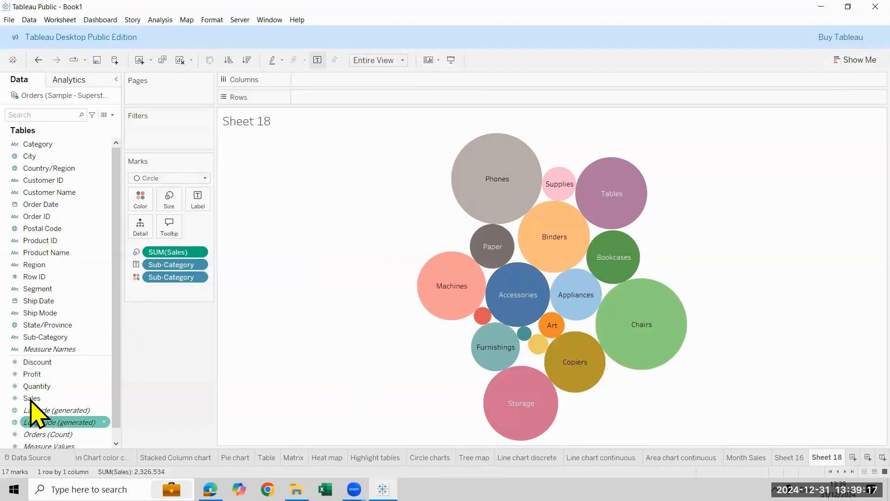
pyautogui.moveTo(30, 400); pyautogui.dragTo(197, 200)
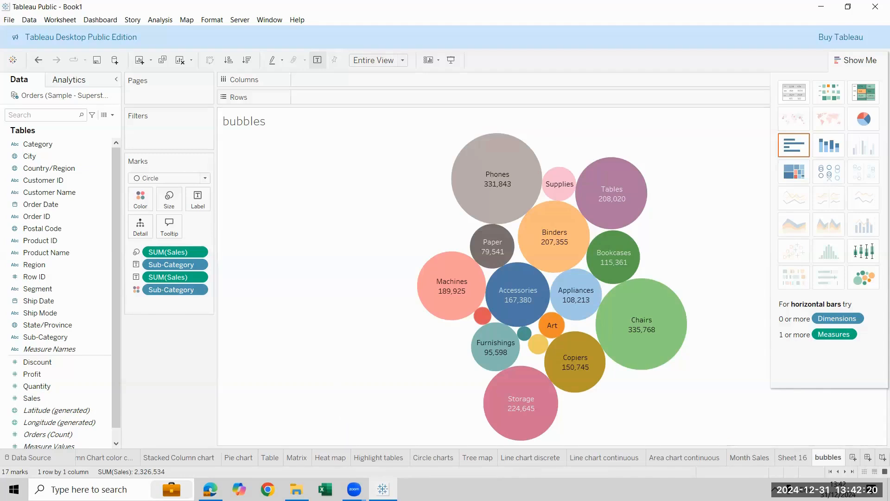
# Create a scatter plot of Profit against Sales on a new worksheet
pyautogui.click(853, 457)
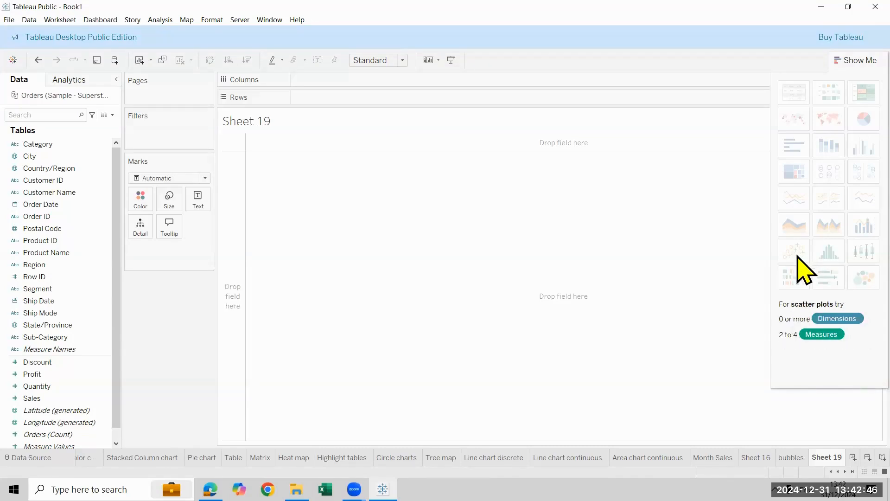
pyautogui.click(33, 375)
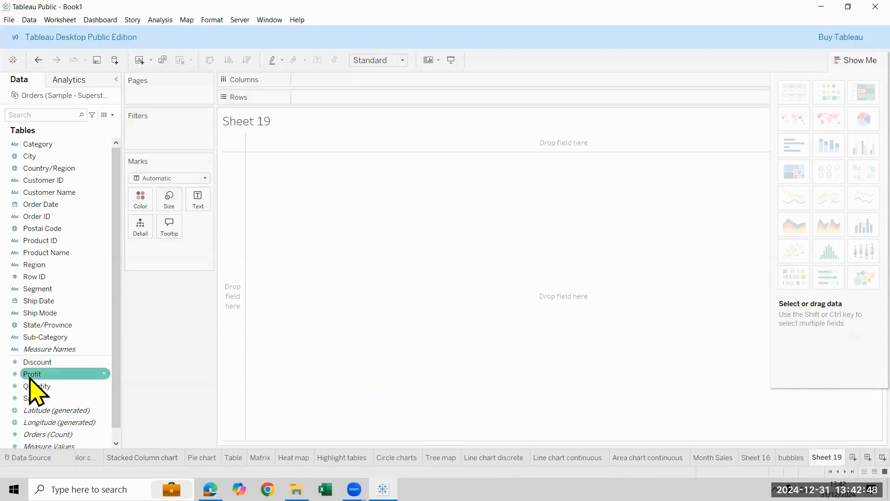
pyautogui.keyDown('ctrl'); pyautogui.click(60, 411); pyautogui.keyUp('ctrl')
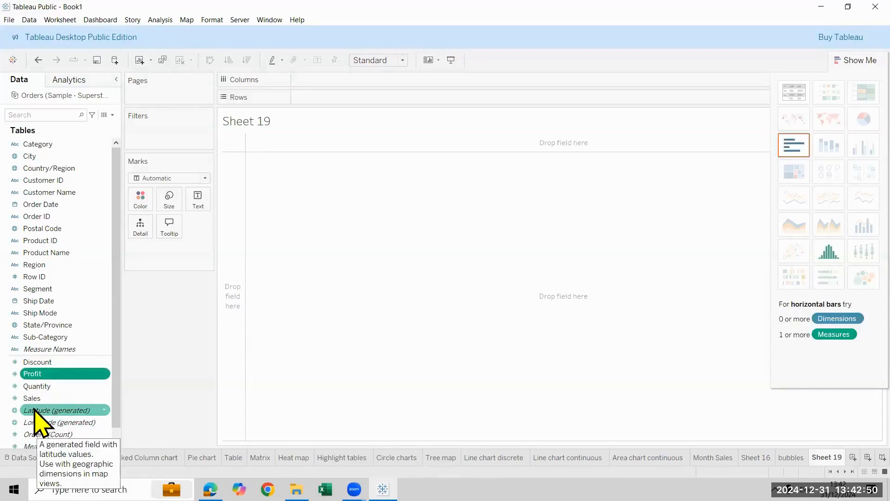
pyautogui.keyDown('ctrl'); pyautogui.click(46, 398); pyautogui.keyUp('ctrl')
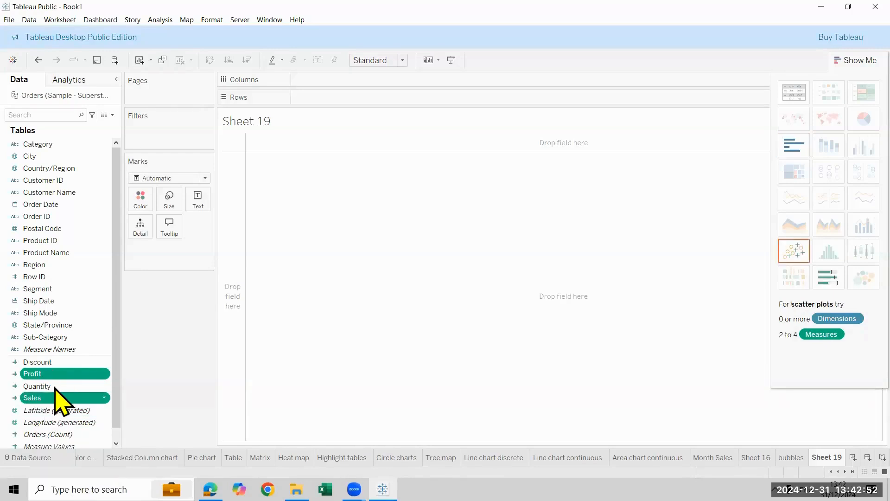
pyautogui.click(793, 260)
pyautogui.moveTo(521, 151)
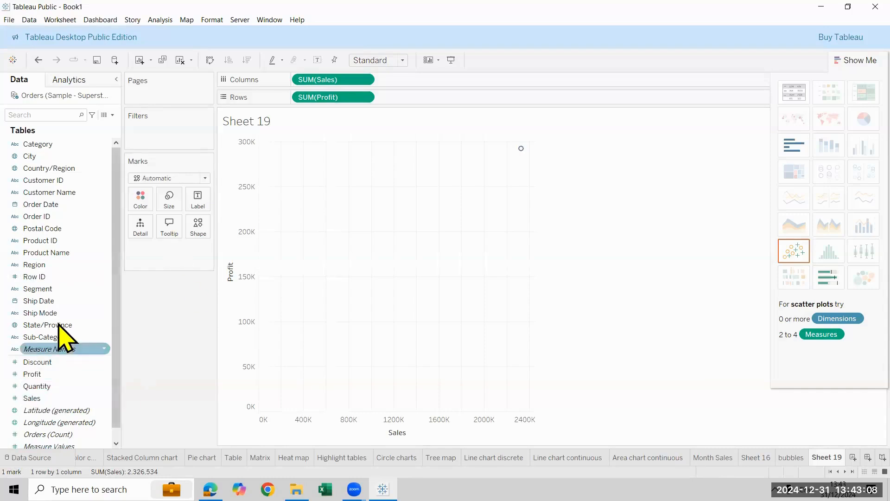
# Split the scatter plot by State/Province on Rows, ahead of Profit
pyautogui.moveTo(60, 325); pyautogui.dragTo(301, 90)
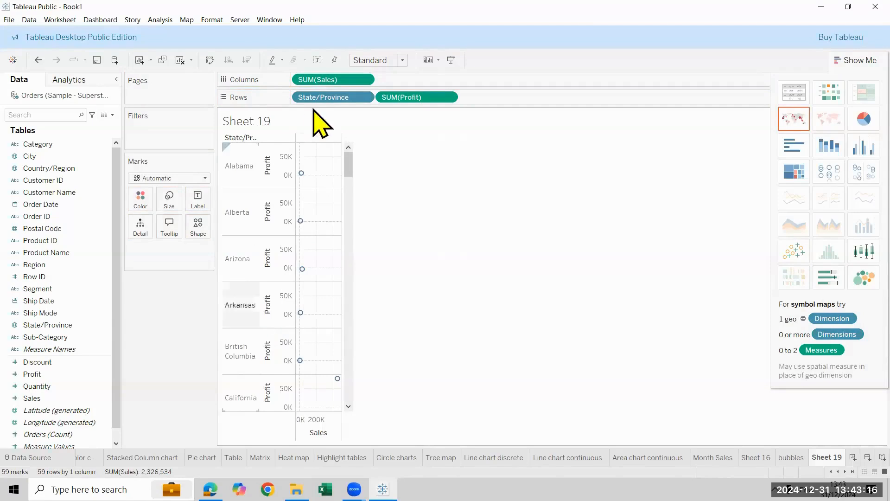
# Try State/Province on Columns, then clear the sheet and rebuild the scatter plot with Sales on Columns and Profit on Rows
pyautogui.moveTo(326, 98); pyautogui.dragTo(308, 76)
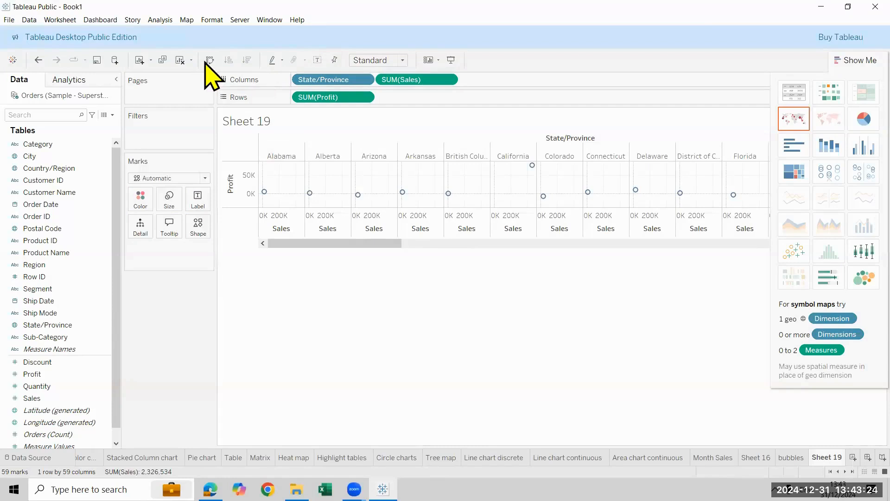
pyautogui.click(180, 60)
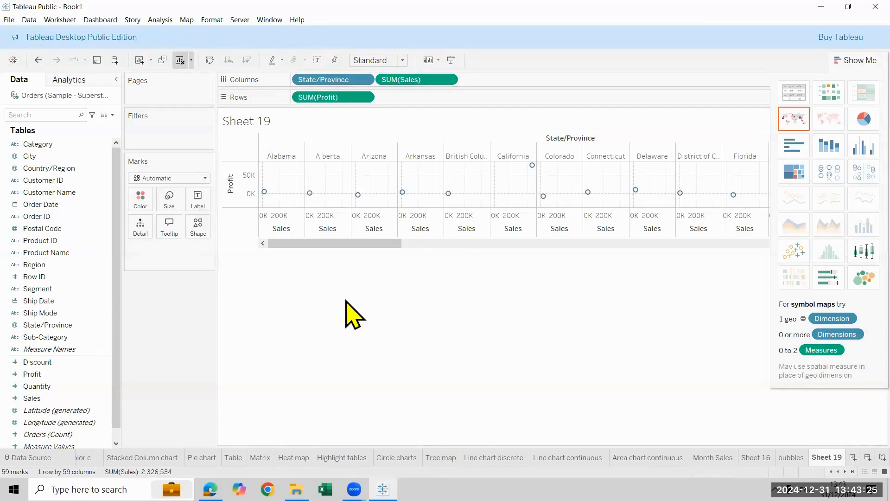
pyautogui.doubleClick(67, 374)
pyautogui.doubleClick(56, 398)
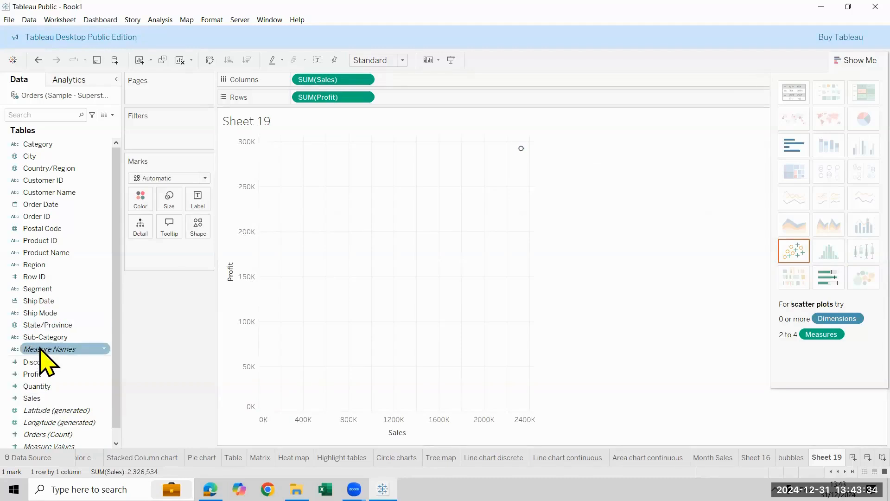
# Color the scatter plot marks by State/Province, adding all members
pyautogui.moveTo(47, 325); pyautogui.dragTo(139, 223)
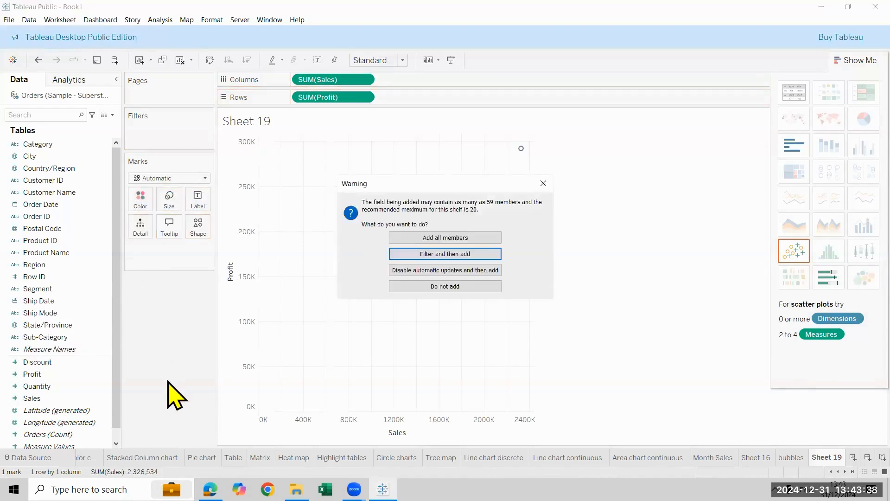
pyautogui.click(451, 238)
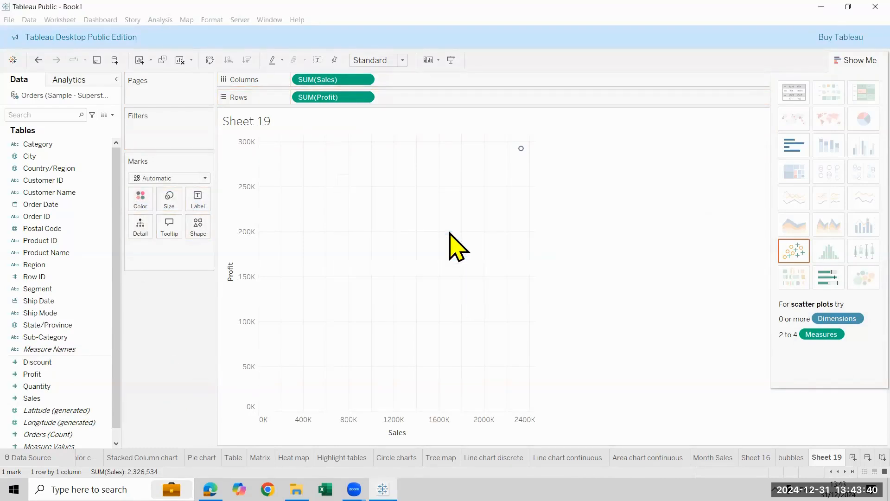
# Examine the state marks clustered near the origin and the two marks farthest out on the Sales axis
pyautogui.moveTo(311, 292)
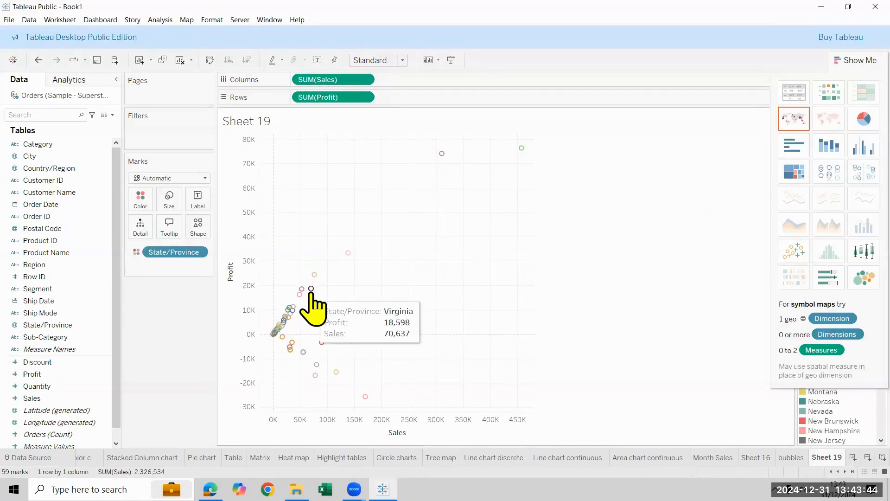
pyautogui.moveTo(280, 343)
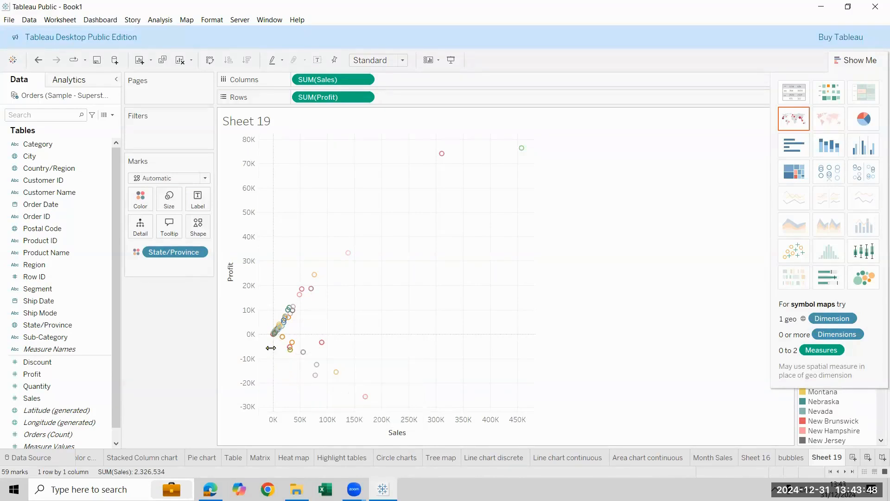
pyautogui.moveTo(365, 401)
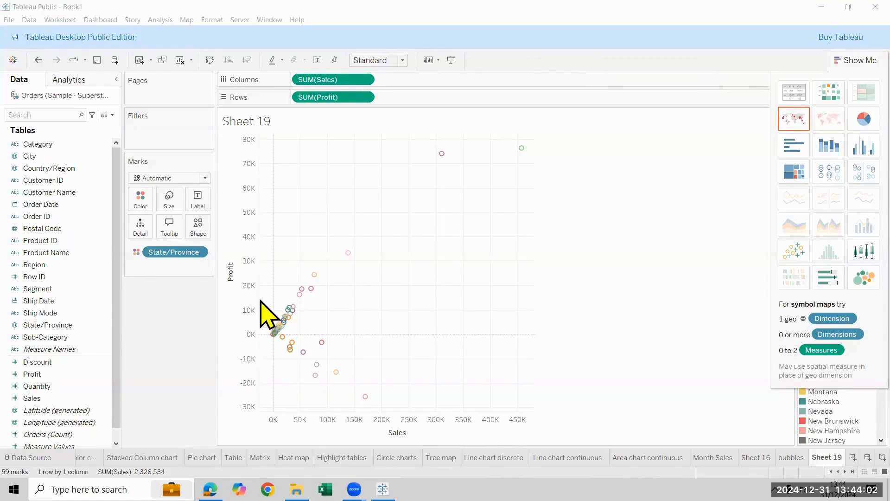
pyautogui.moveTo(255, 293); pyautogui.dragTo(308, 360)
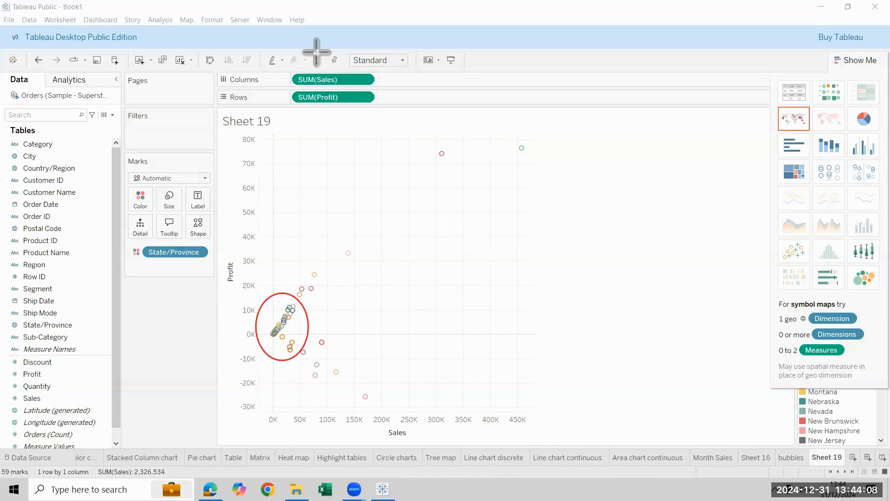
pyautogui.moveTo(256, 291); pyautogui.dragTo(304, 338)
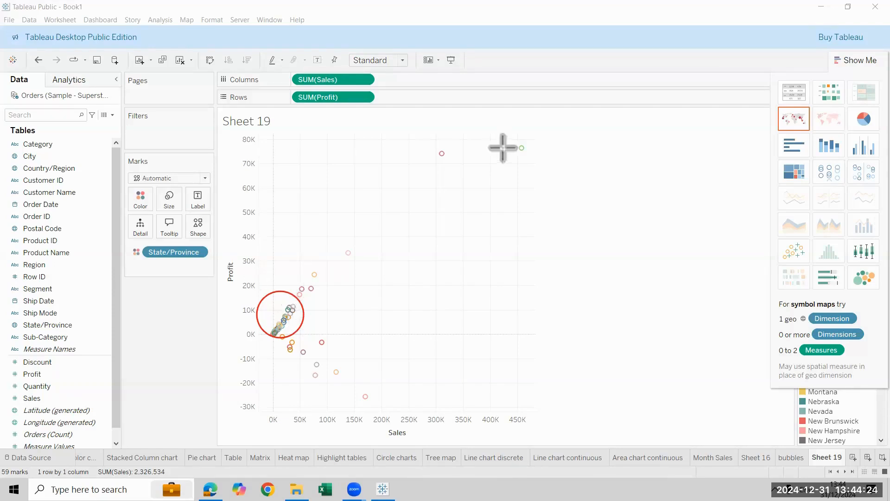
pyautogui.moveTo(508, 139); pyautogui.dragTo(529, 153)
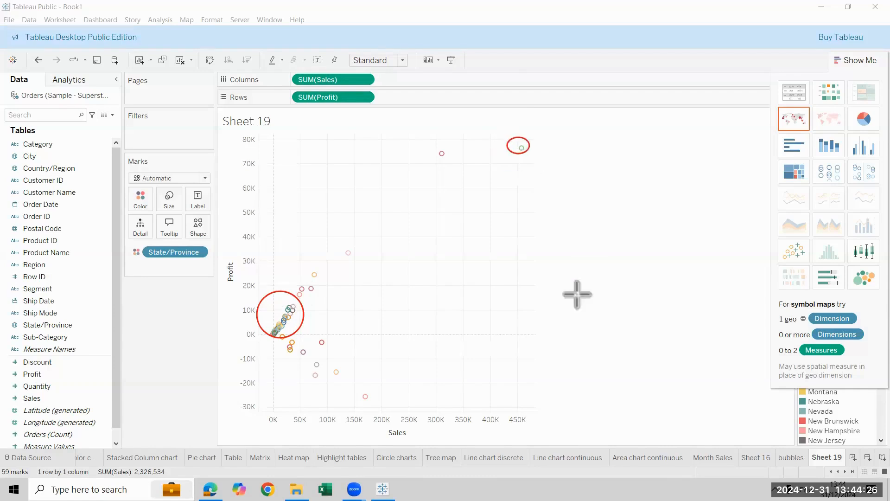
pyautogui.moveTo(423, 141); pyautogui.dragTo(460, 171)
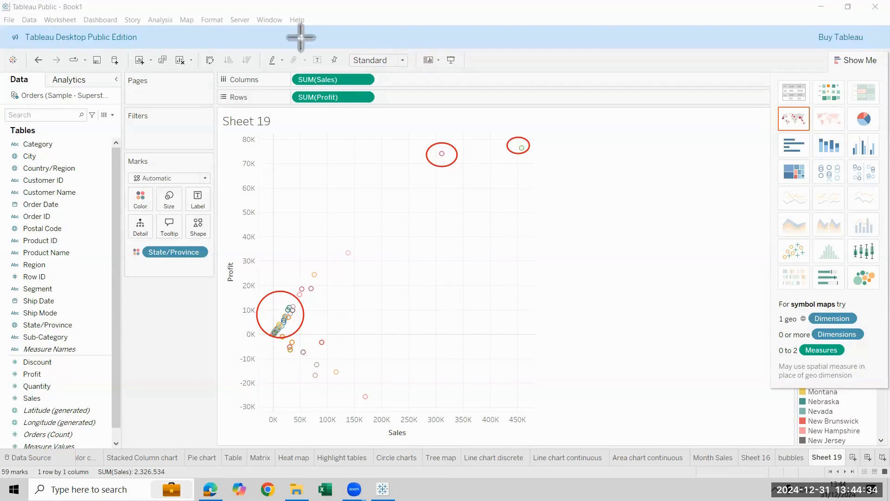
# Swap the axes and replace State/Province with Customer Name on Color, adding all members
pyautogui.click(210, 61)
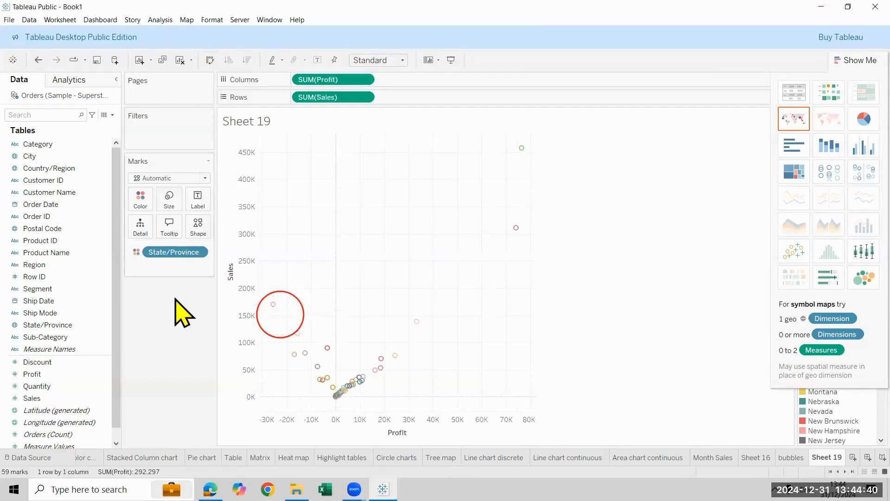
pyautogui.moveTo(175, 255); pyautogui.dragTo(122, 355)
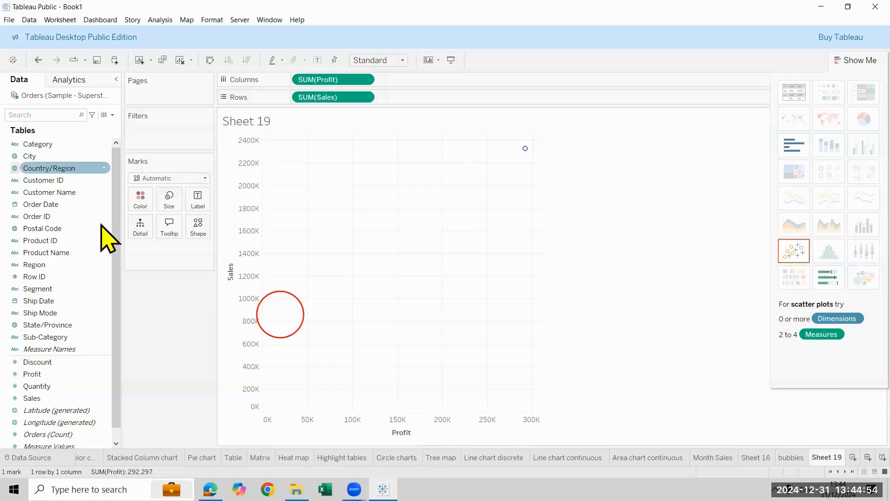
pyautogui.moveTo(58, 192); pyautogui.dragTo(133, 199)
pyautogui.click(460, 239)
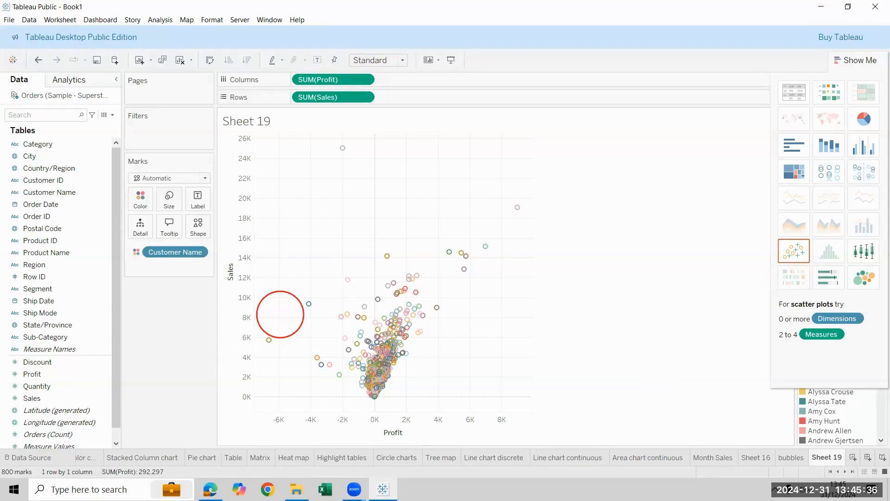
# Build bars of Sales and Profit by Customer Name on a new worksheet, sorted by descending Sales
pyautogui.hotkey('ctrl', 'm')
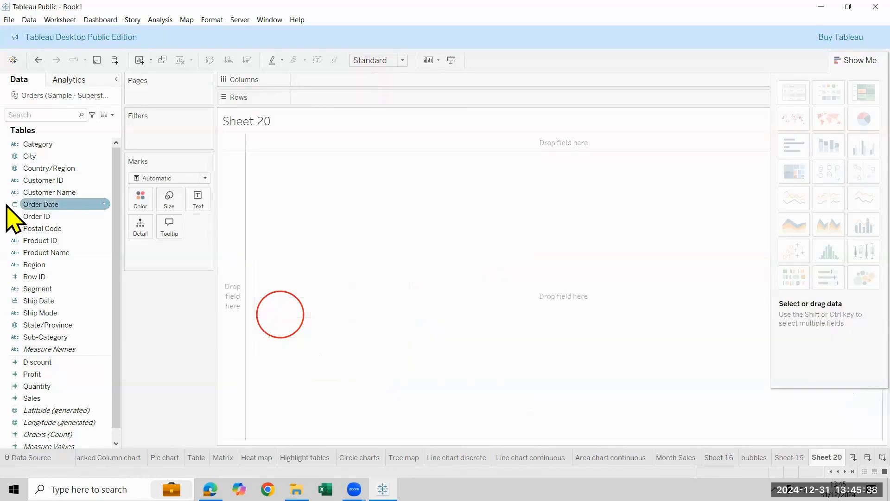
pyautogui.moveTo(61, 193); pyautogui.dragTo(332, 97)
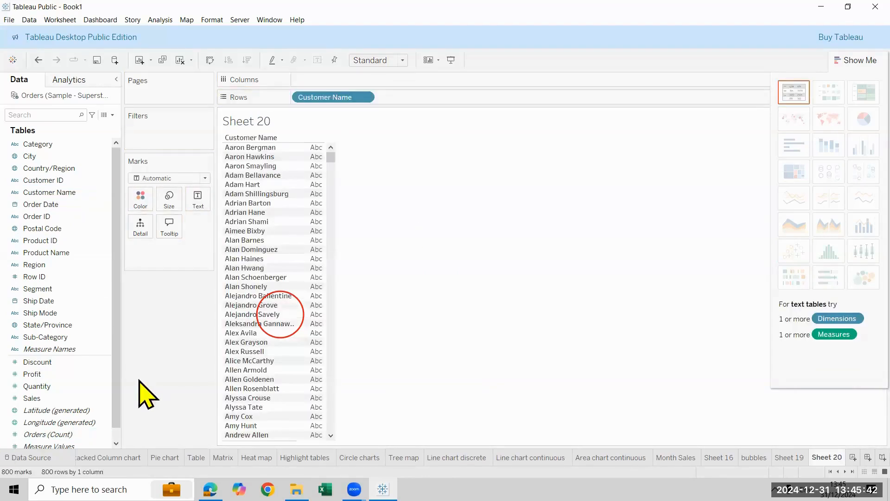
pyautogui.moveTo(64, 398); pyautogui.dragTo(407, 203)
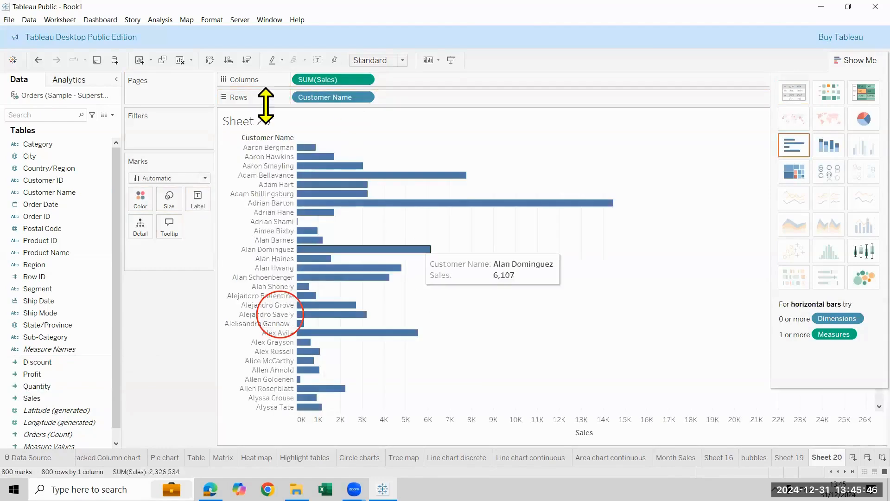
pyautogui.moveTo(29, 374); pyautogui.dragTo(464, 78)
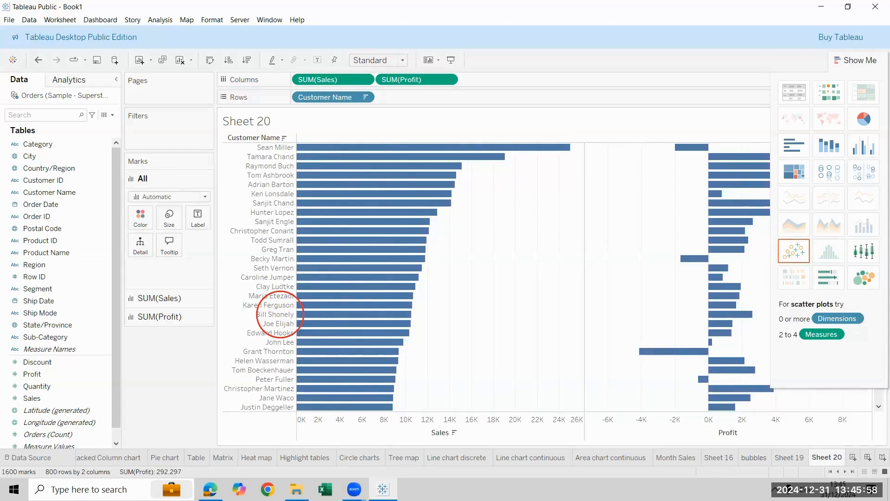
# Return to Sheet 19 and fit the customer scatter plot to Entire View
pyautogui.click(789, 458)
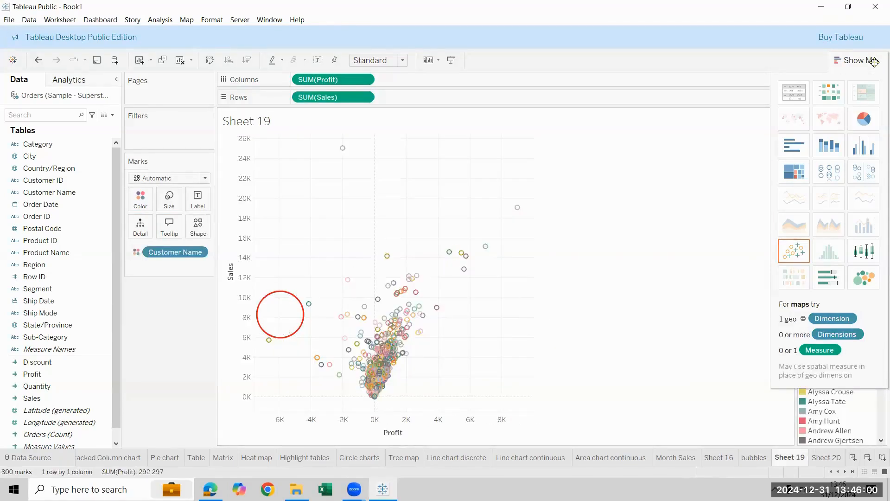
pyautogui.click(402, 60)
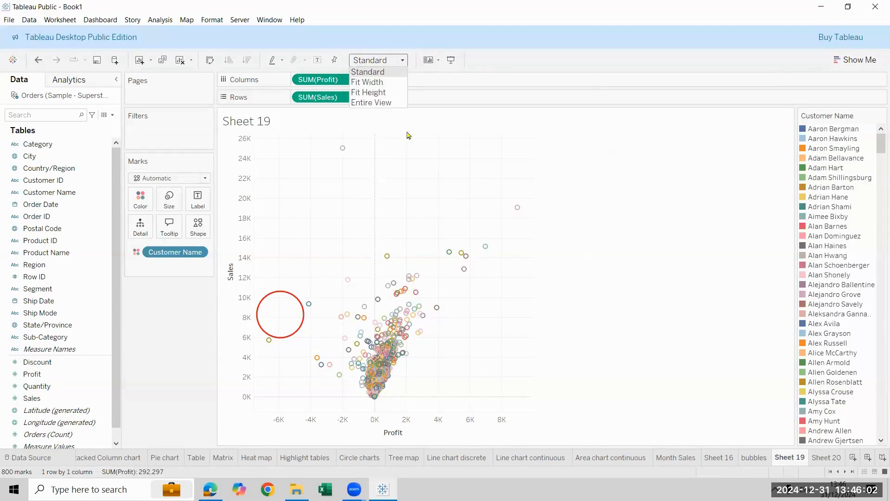
pyautogui.click(388, 102)
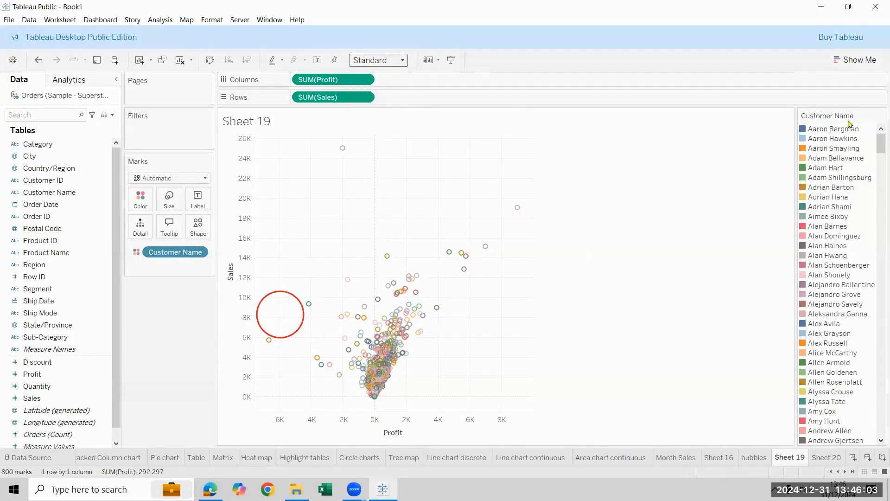
# Hide the Customer Name color legend and swap the axes so Sales is on Columns and Profit on Rows
pyautogui.rightClick(841, 153)
pyautogui.click(830, 203)
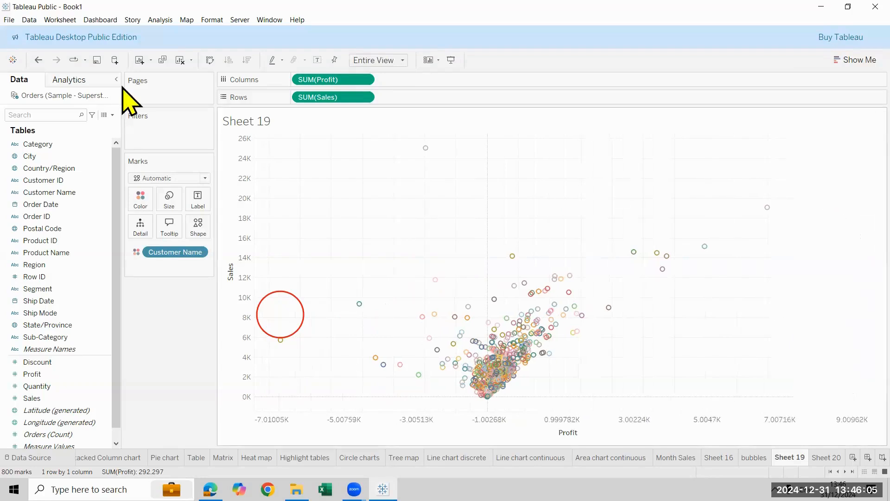
pyautogui.click(210, 60)
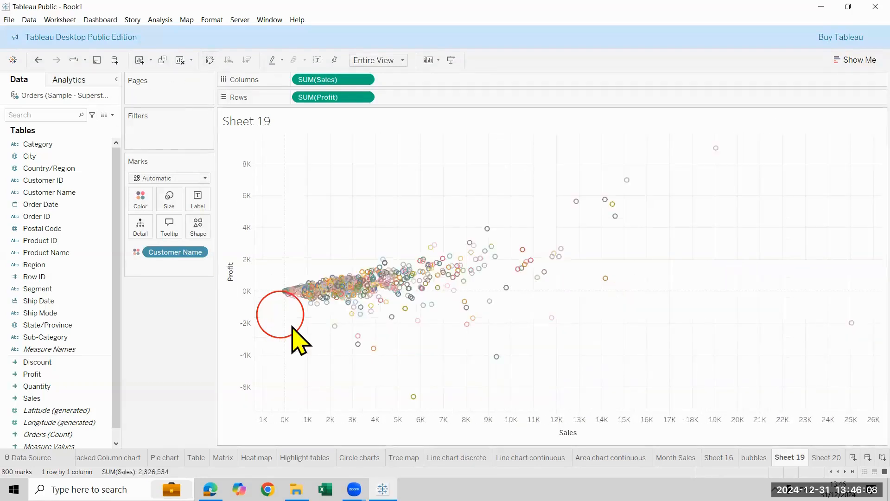
# Examine the customer marks near the origin, those below the zero-profit line, and the mark farthest out on the Sales axis
pyautogui.moveTo(253, 325); pyautogui.dragTo(293, 193)
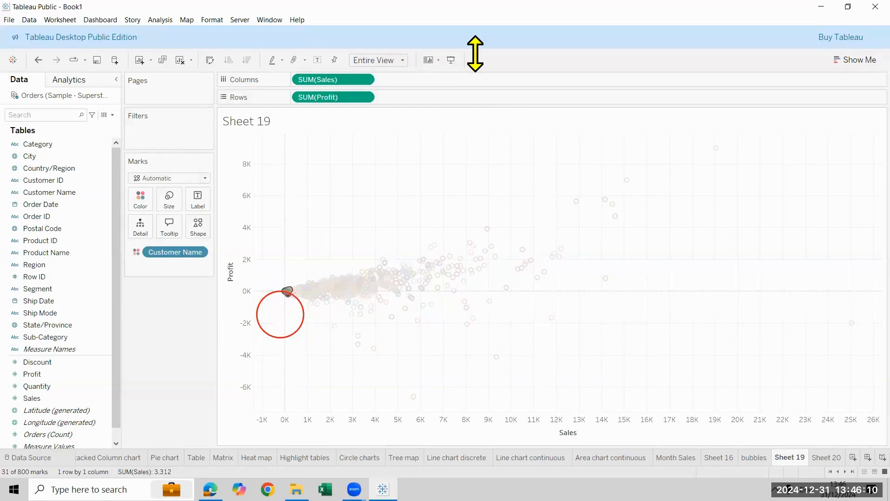
pyautogui.click(475, 54)
pyautogui.click(277, 291)
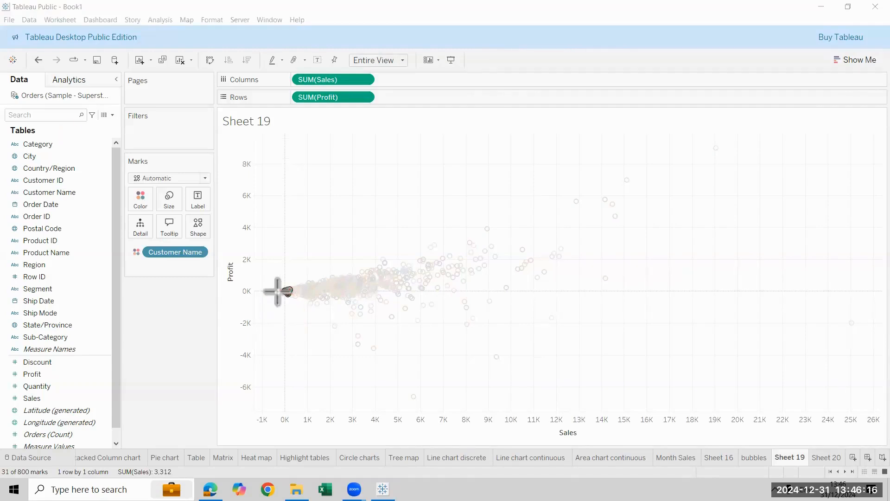
pyautogui.click(21, 33)
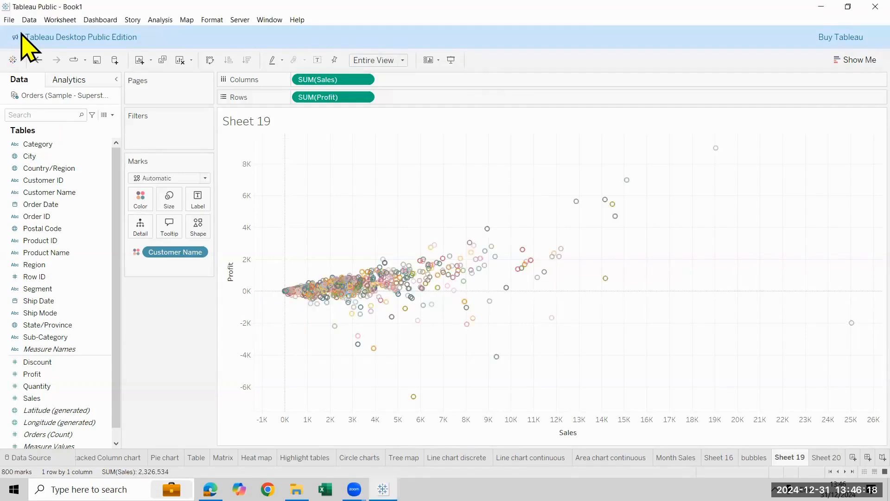
pyautogui.click(288, 295)
pyautogui.moveTo(478, 299); pyautogui.dragTo(599, 292)
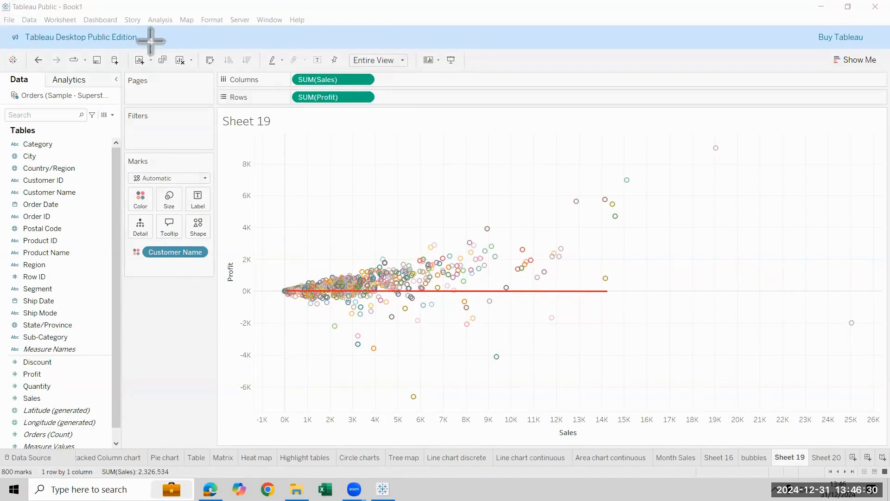
pyautogui.moveTo(217, 300); pyautogui.dragTo(326, 320)
pyautogui.moveTo(266, 349); pyautogui.dragTo(353, 331)
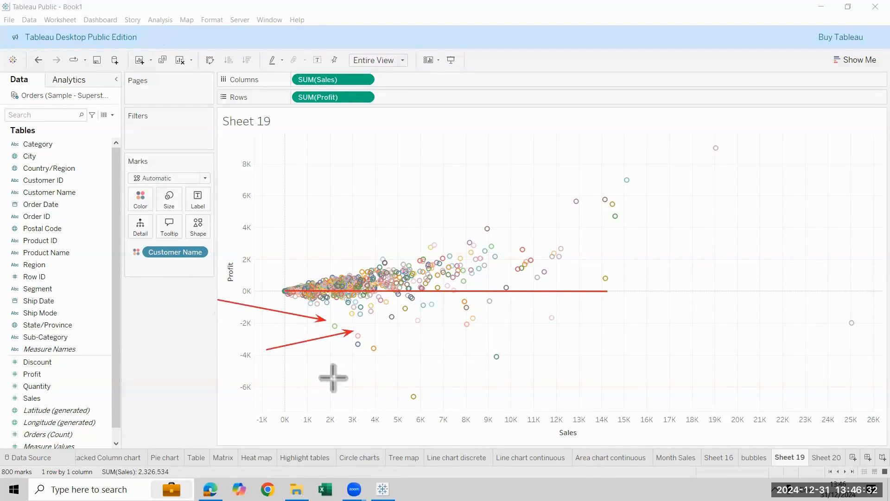
pyautogui.moveTo(340, 373); pyautogui.dragTo(447, 330)
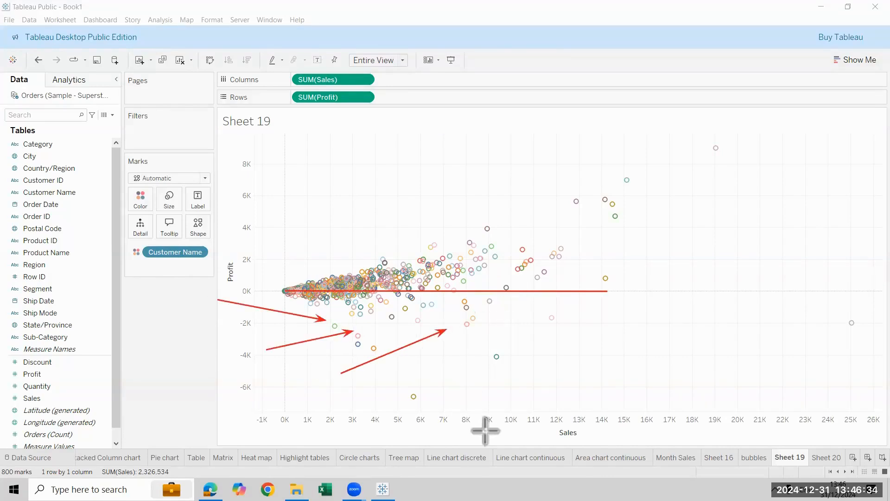
pyautogui.moveTo(826, 299); pyautogui.dragTo(842, 313)
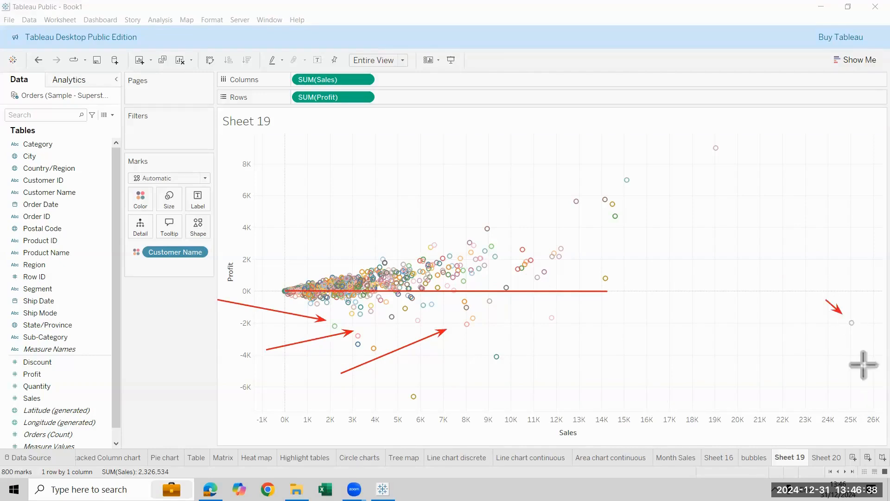
pyautogui.moveTo(212, 327); pyautogui.dragTo(230, 317)
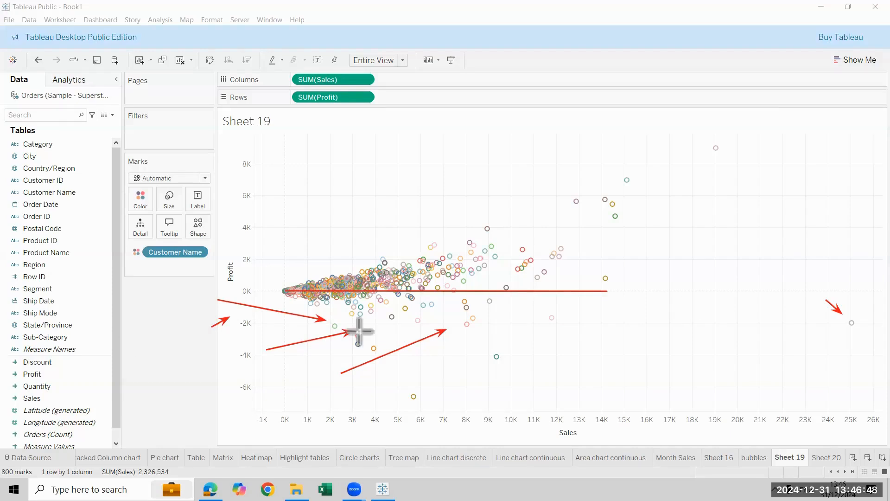
pyautogui.moveTo(846, 324)
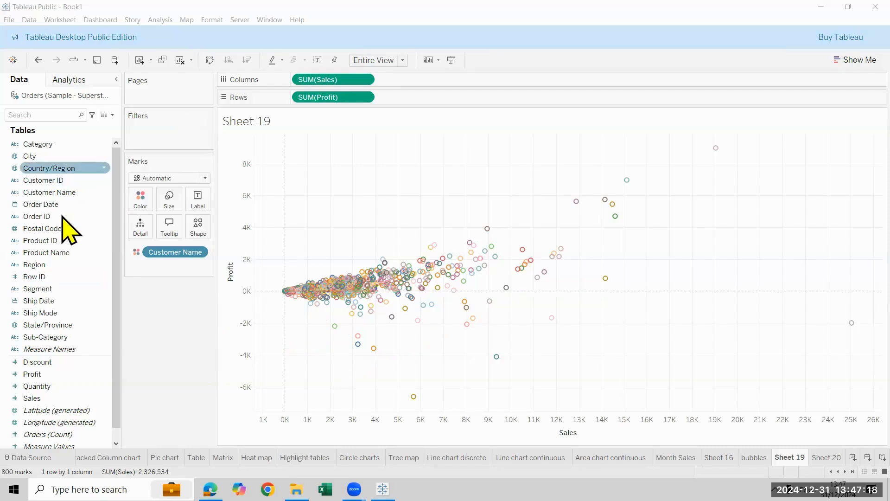
# Page the scatter plot by year of Order Date and play through the years
pyautogui.moveTo(51, 204); pyautogui.dragTo(158, 97)
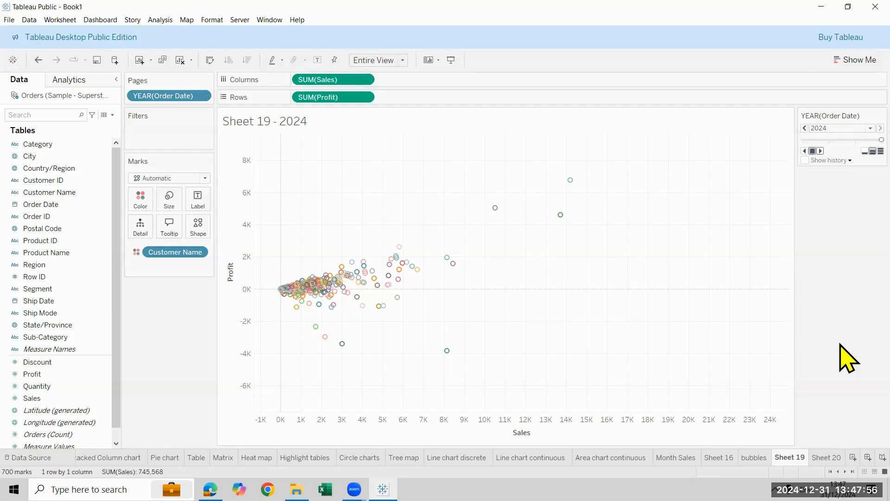
pyautogui.click(62, 180)
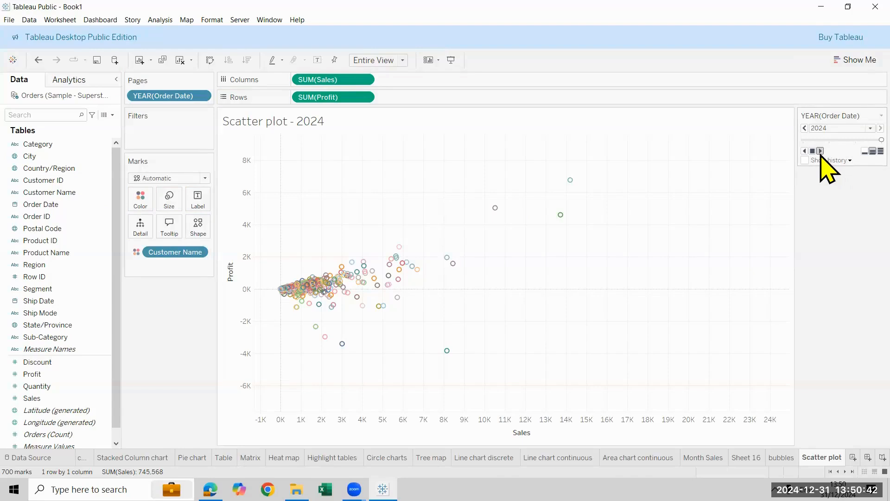
pyautogui.click(820, 150)
# Add a new worksheet and rename it Map
pyautogui.click(853, 457)
pyautogui.doubleClick(827, 457)
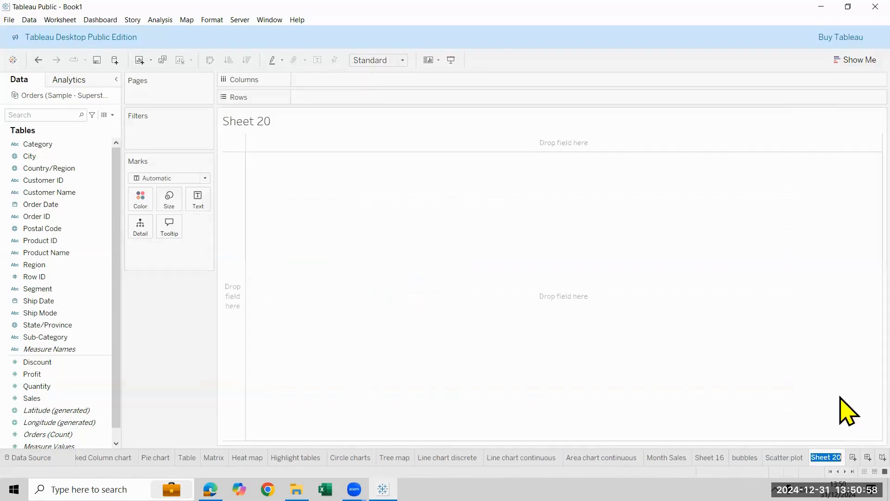
pyautogui.write('Map')
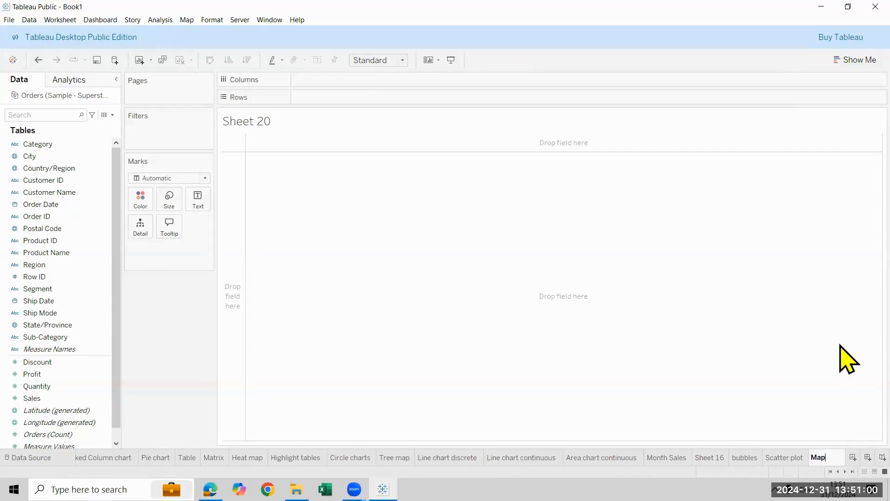
pyautogui.press('Return')
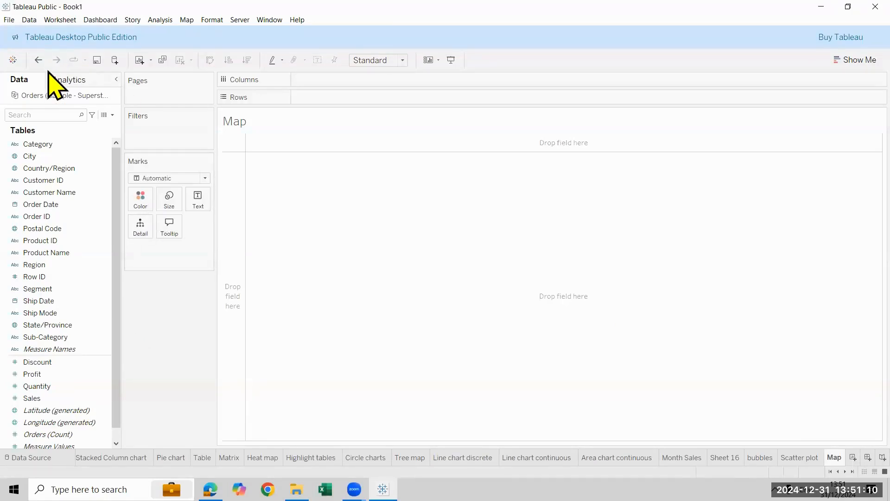
# Plot Country/Region on a map using the generated longitude and latitude, and check the Canada and United States marks
pyautogui.click(83, 255)
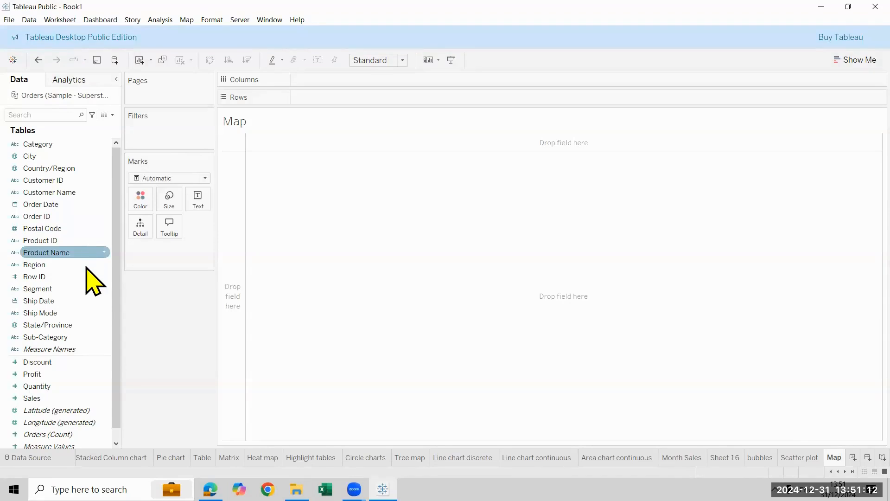
pyautogui.click(86, 267)
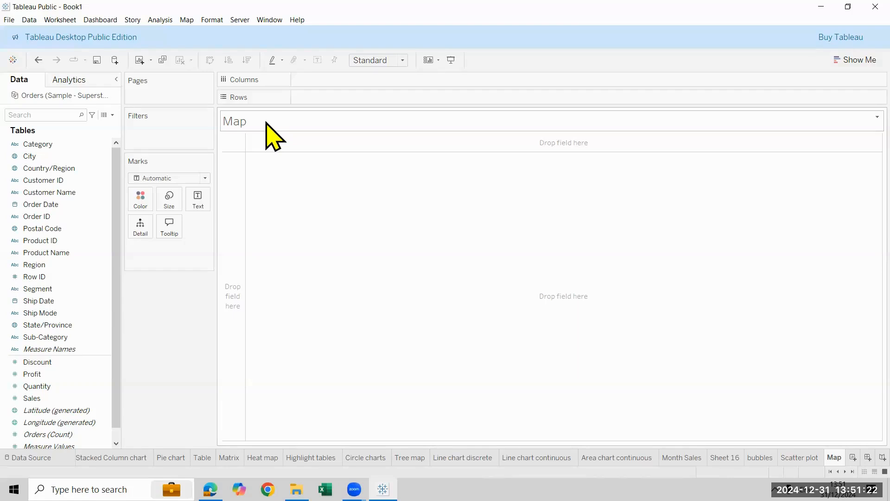
pyautogui.click(69, 169)
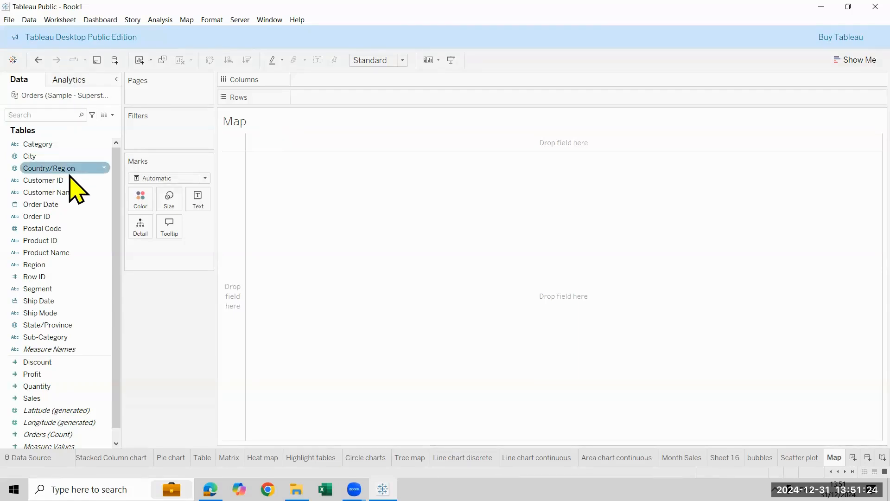
pyautogui.click(66, 171)
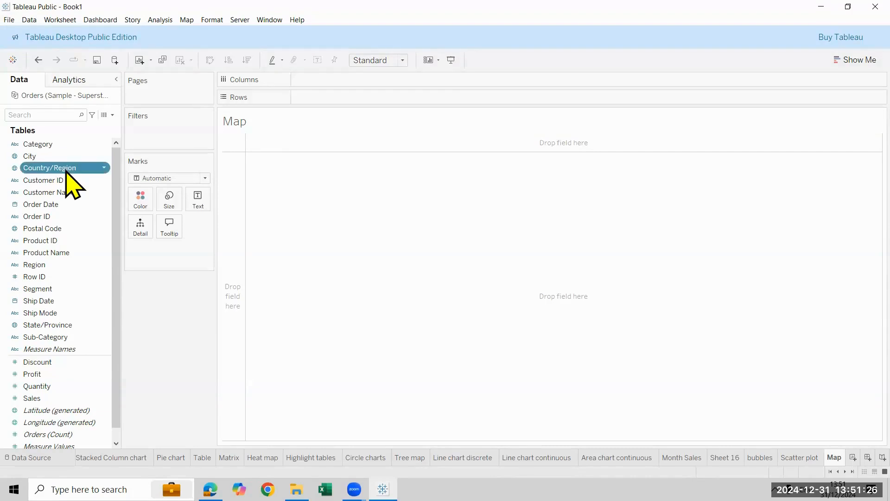
pyautogui.doubleClick(66, 170)
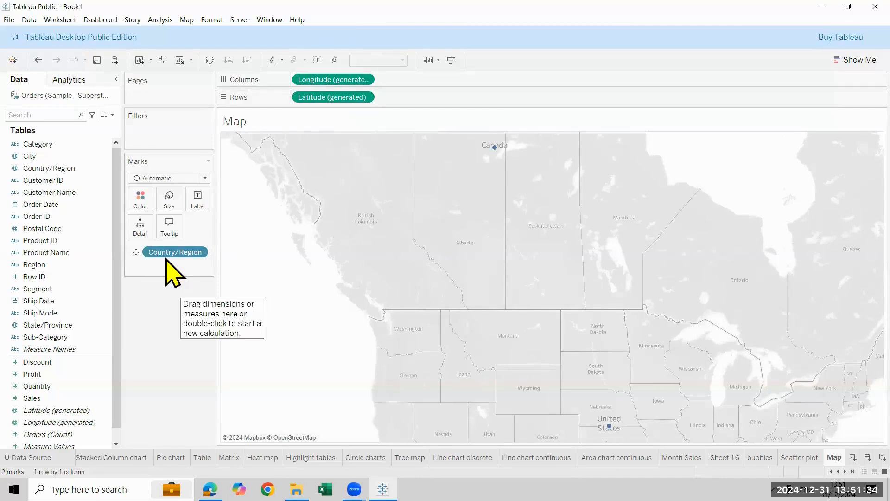
pyautogui.moveTo(499, 153)
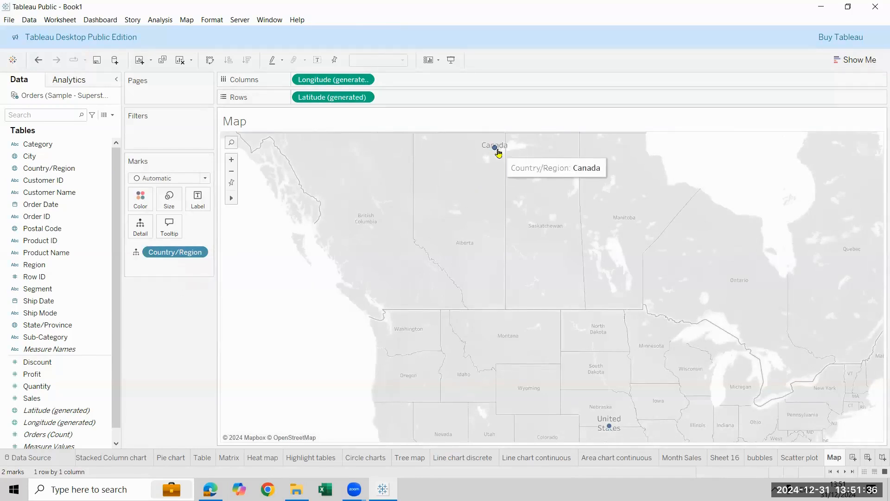
pyautogui.moveTo(609, 430)
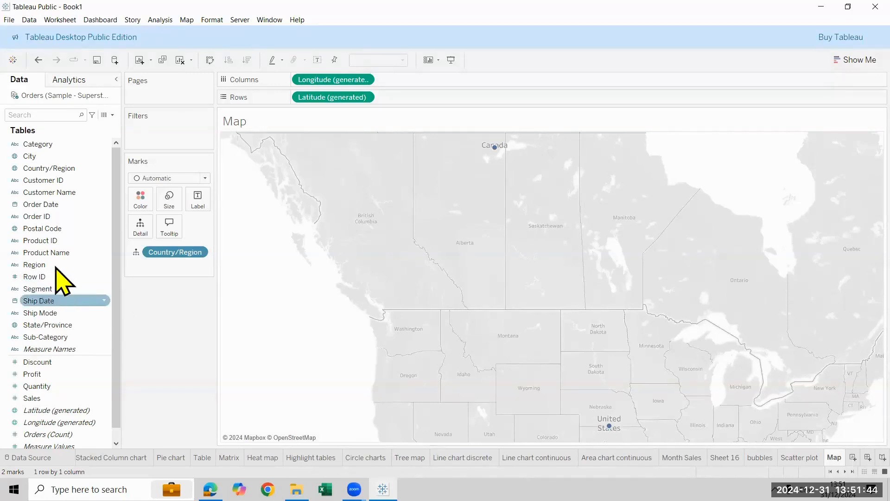
# Add State/Province to the map's detail and size the marks by Sales
pyautogui.click(71, 327)
pyautogui.doubleClick(71, 327)
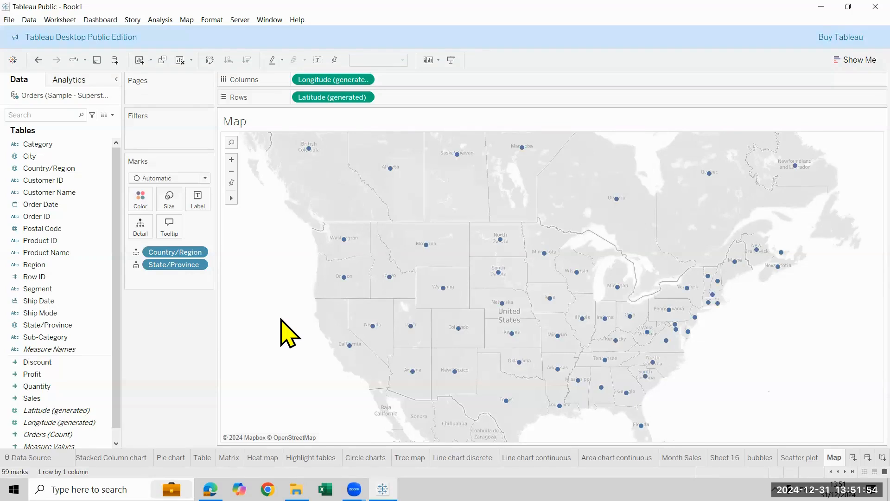
pyautogui.click(38, 399)
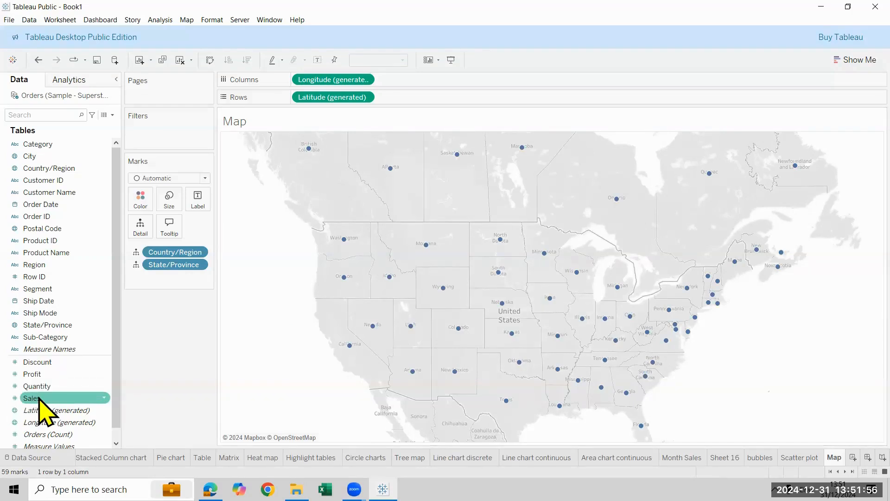
pyautogui.doubleClick(39, 398)
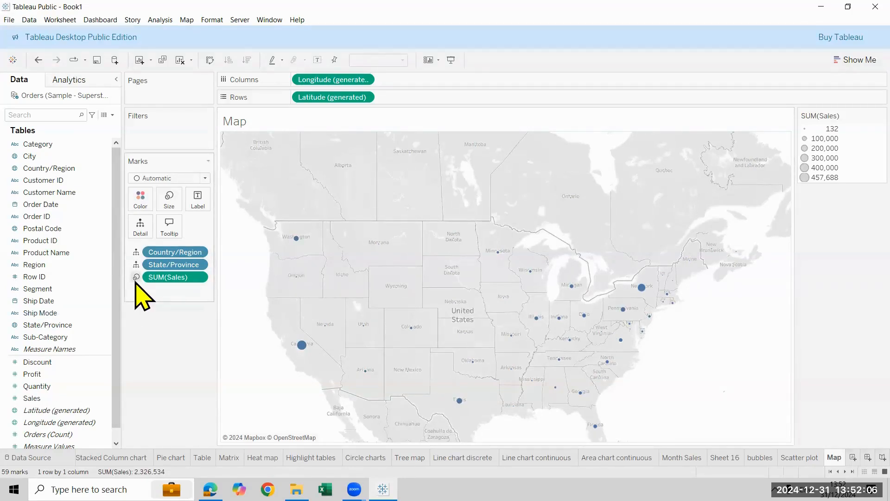
# Enlarge the map circles slightly and hide the Sales size legend
pyautogui.click(167, 204)
pyautogui.moveTo(194, 227); pyautogui.dragTo(196, 229)
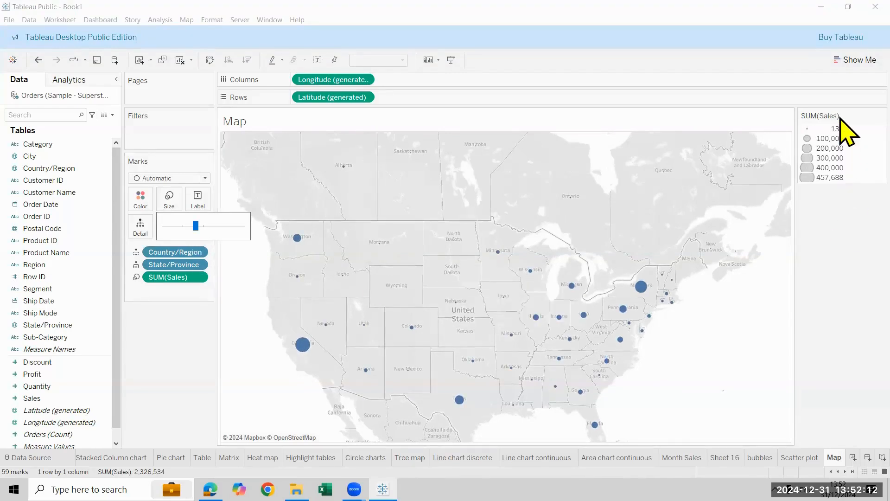
pyautogui.click(881, 116)
pyautogui.click(842, 175)
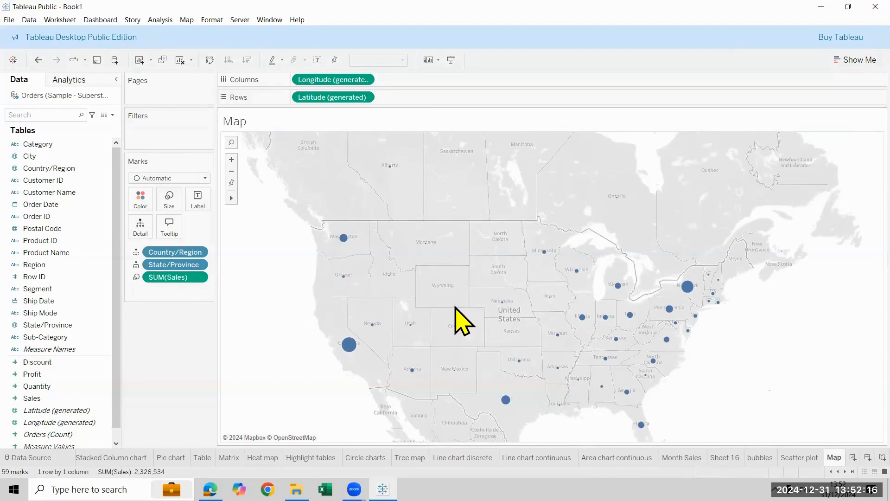
# Label each map mark with its State/Province and Sales
pyautogui.moveTo(46, 325); pyautogui.dragTo(221, 408)
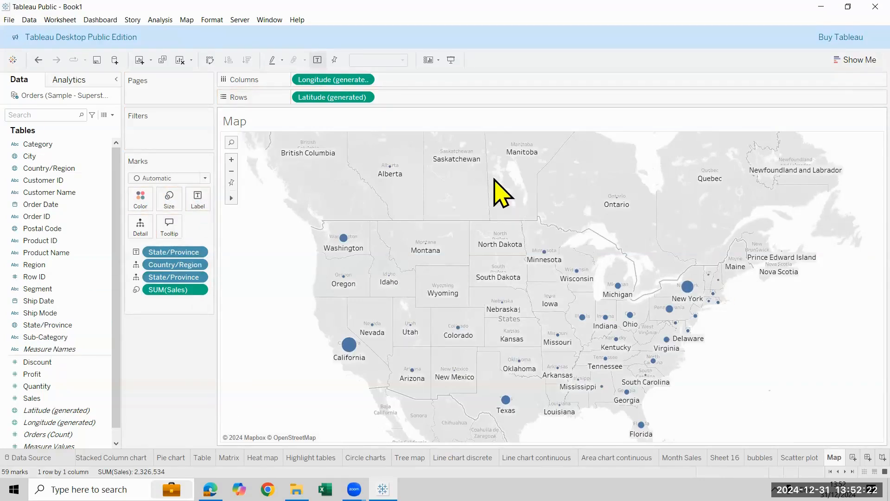
pyautogui.moveTo(459, 159)
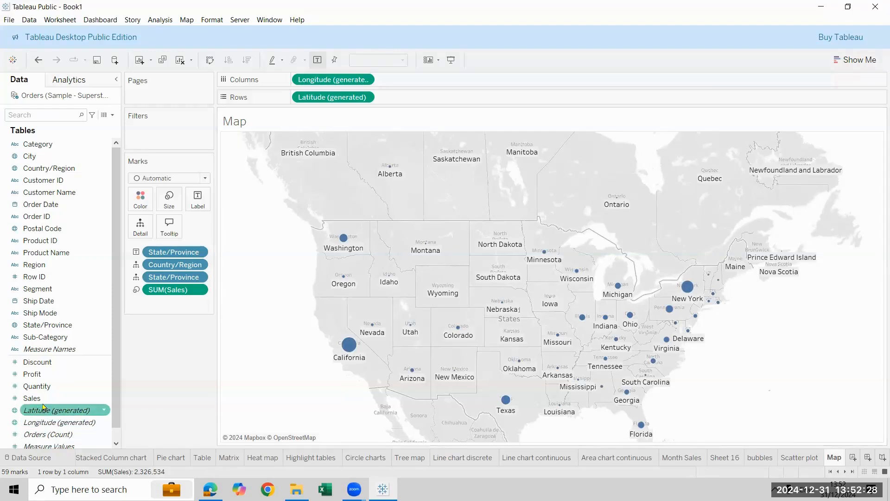
pyautogui.moveTo(39, 398); pyautogui.dragTo(199, 203)
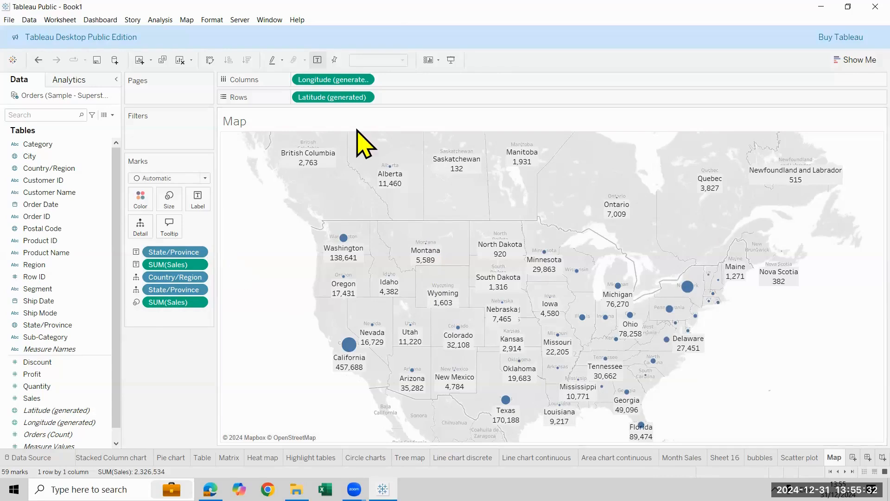
pyautogui.click(214, 351)
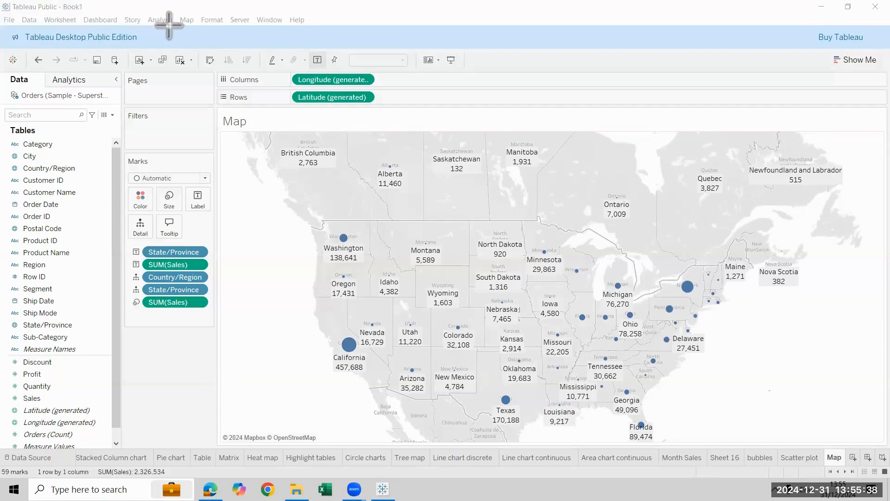
pyautogui.moveTo(170, 11); pyautogui.dragTo(196, 31)
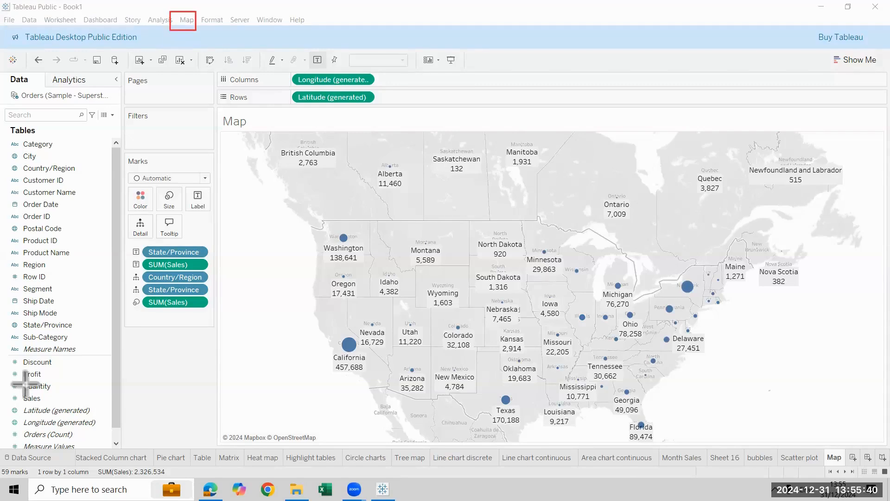
# Try the Normal and Dark background styles on the map
pyautogui.click(187, 20)
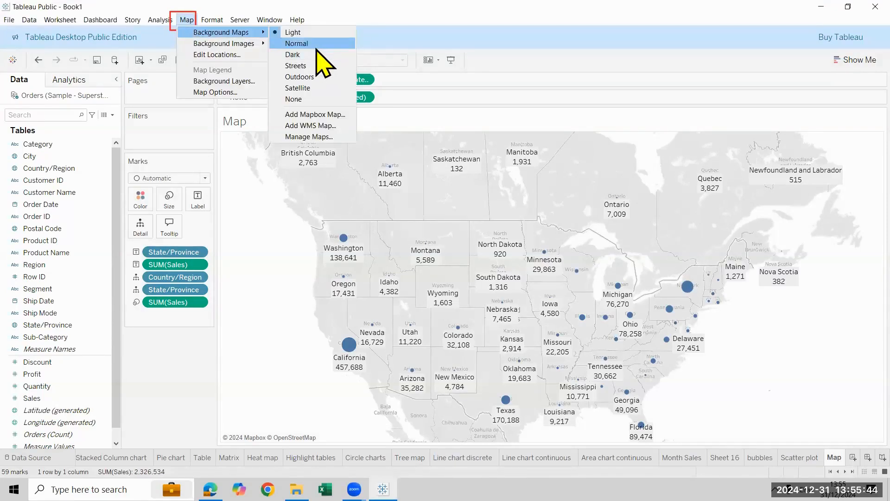
pyautogui.click(314, 42)
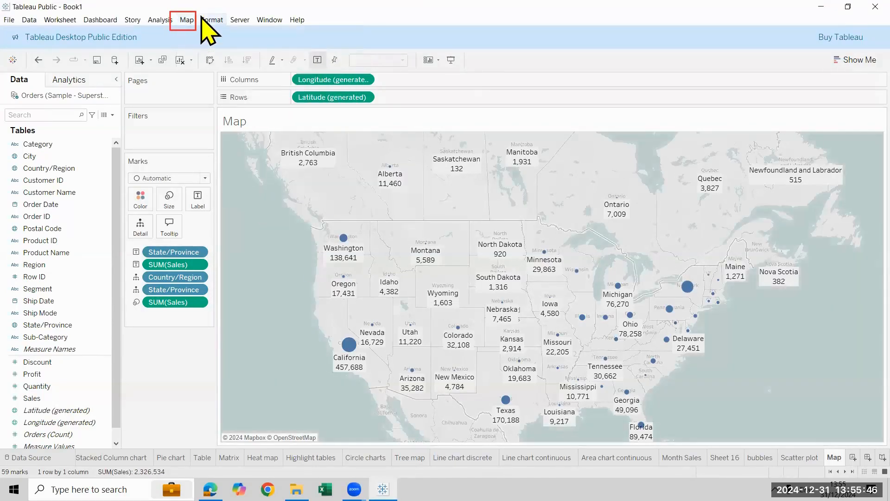
pyautogui.click(187, 20)
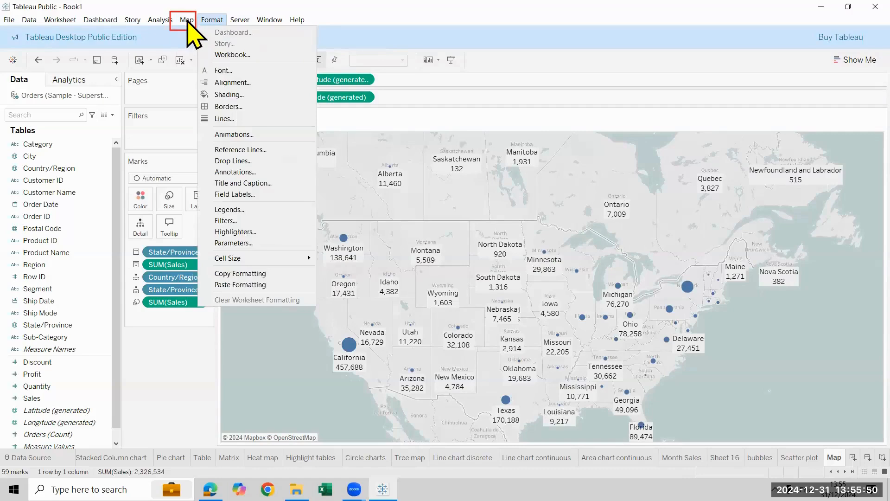
pyautogui.moveTo(223, 33)
pyautogui.click(292, 54)
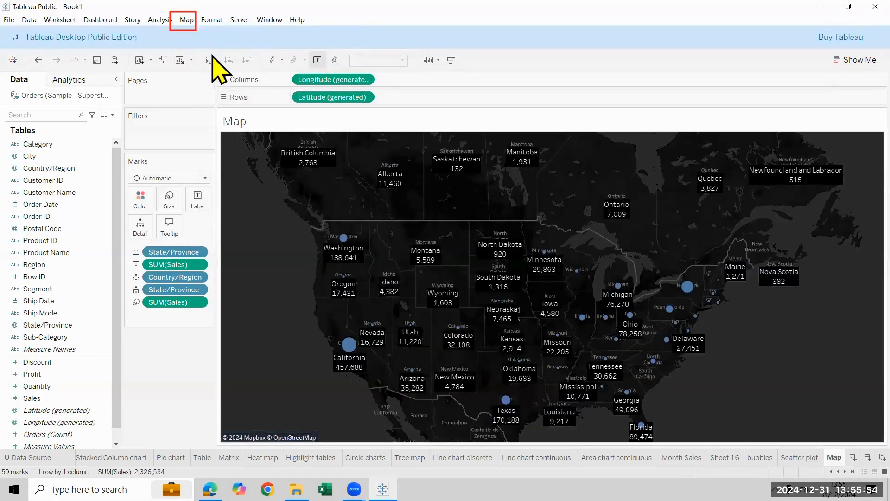
# Try the Streets and Satellite background styles on the map
pyautogui.click(187, 20)
pyautogui.moveTo(218, 34)
pyautogui.click(329, 69)
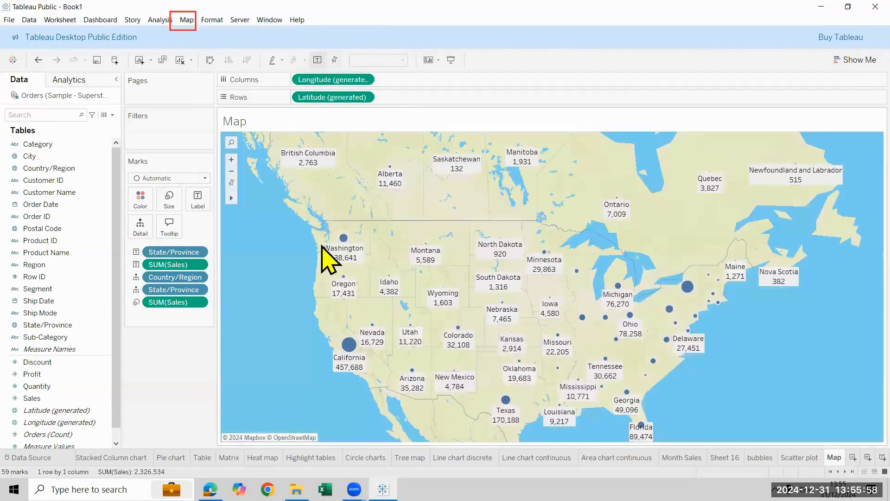
pyautogui.click(189, 22)
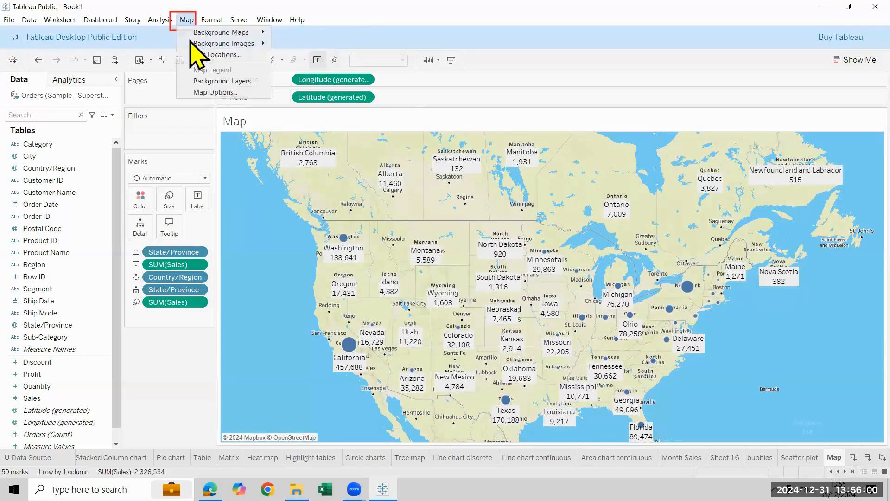
pyautogui.moveTo(199, 32)
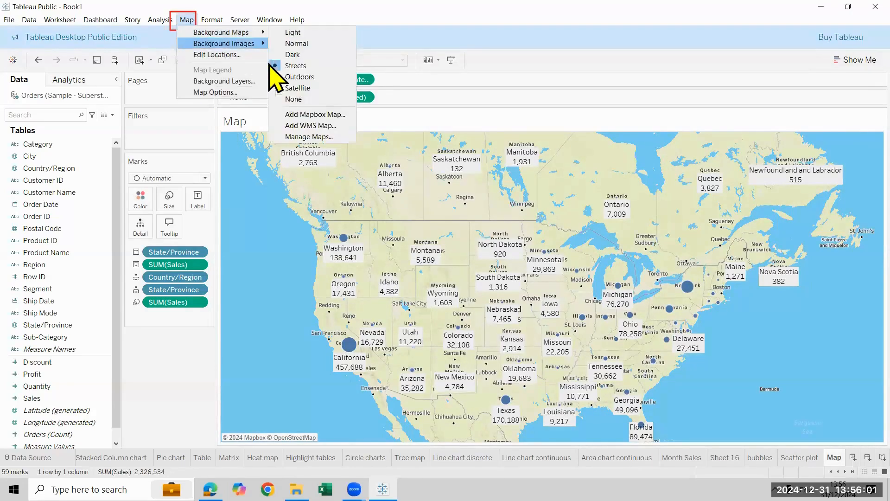
pyautogui.click(301, 89)
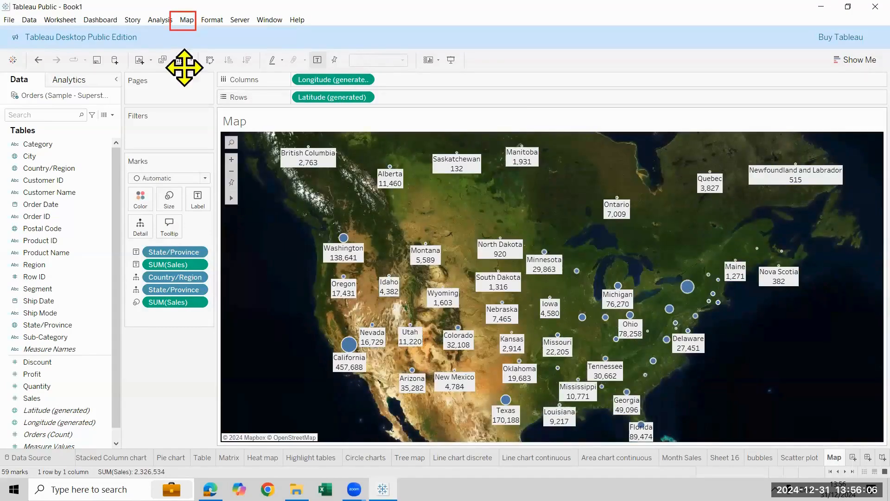
# Try the map with the background set to None and restore the Light background style
pyautogui.click(186, 20)
pyautogui.moveTo(190, 32)
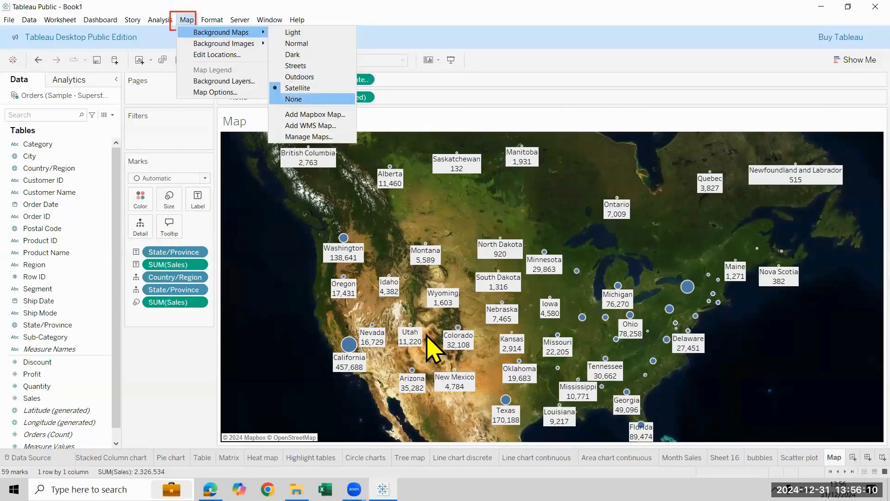
pyautogui.press('Return')
pyautogui.moveTo(422, 335)
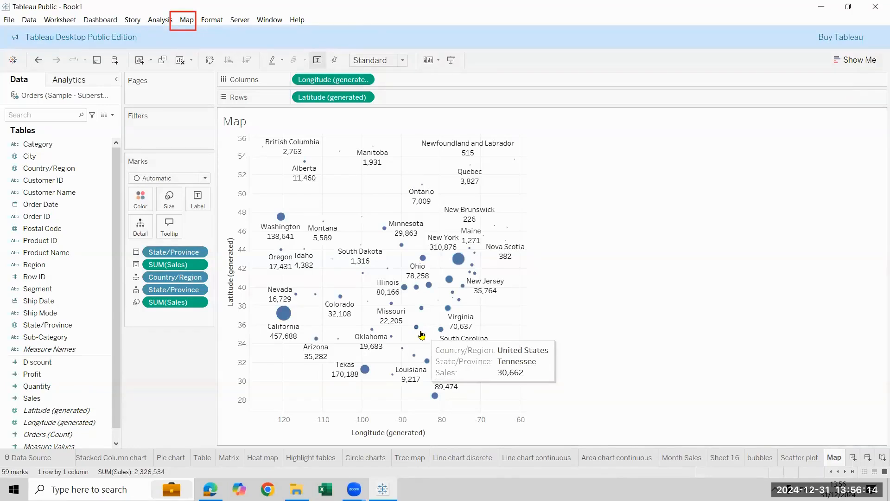
pyautogui.click(187, 20)
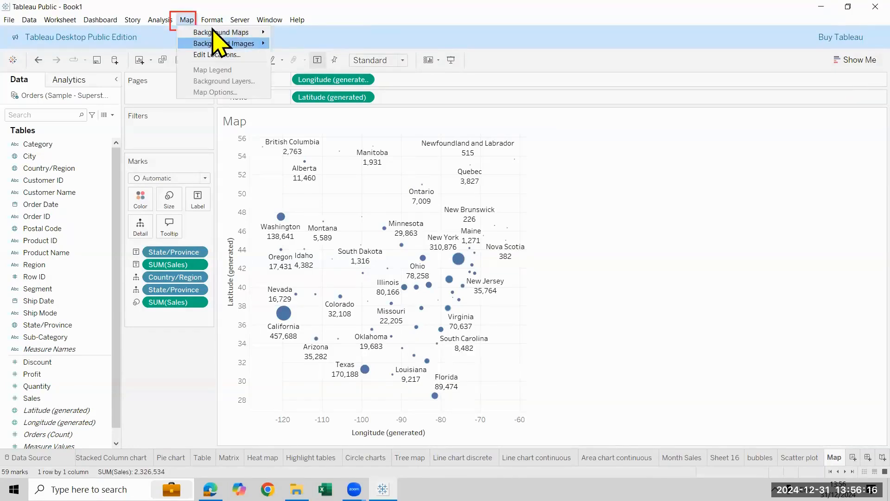
pyautogui.moveTo(260, 32)
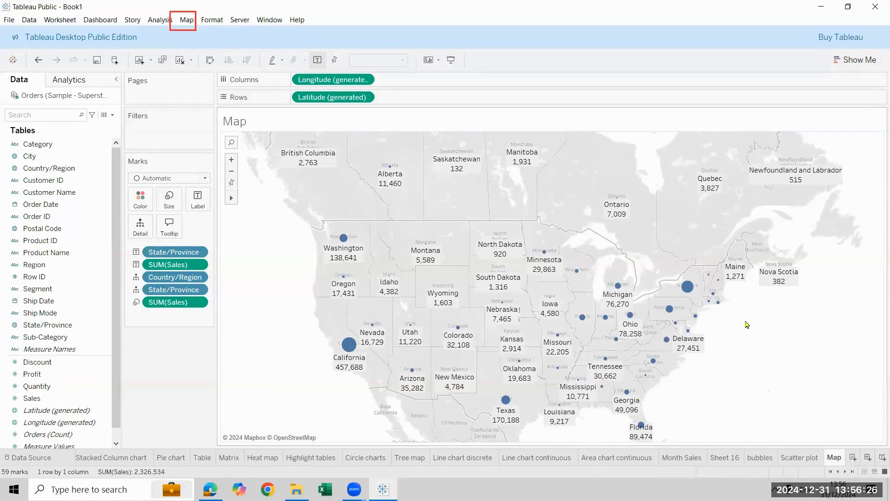
# Color the map marks by State/Province and hide the color legend
pyautogui.moveTo(34, 326); pyautogui.dragTo(141, 200)
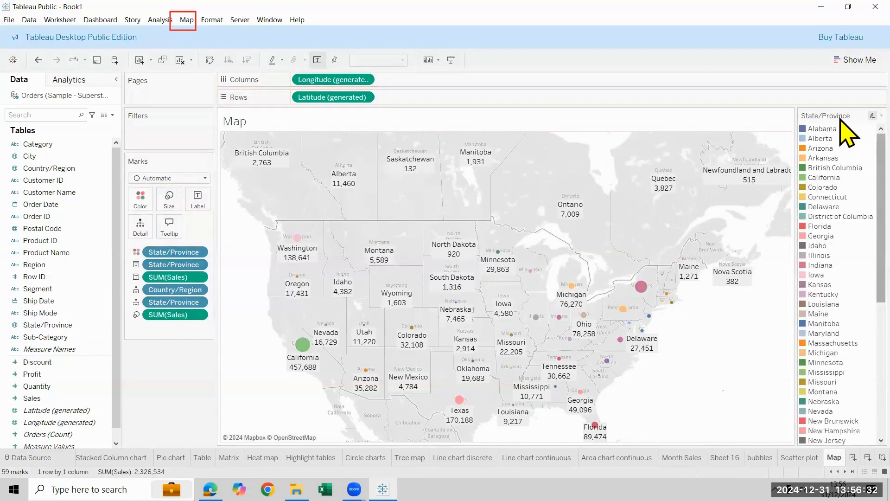
pyautogui.rightClick(849, 165)
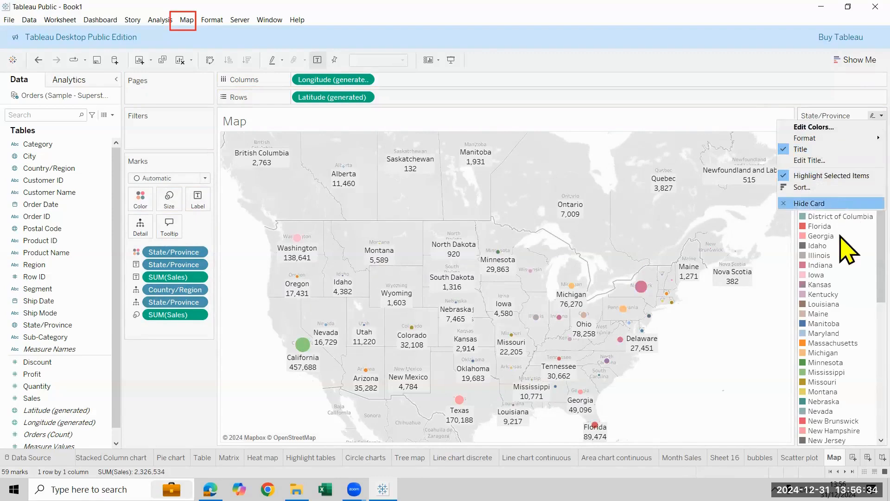
pyautogui.click(842, 205)
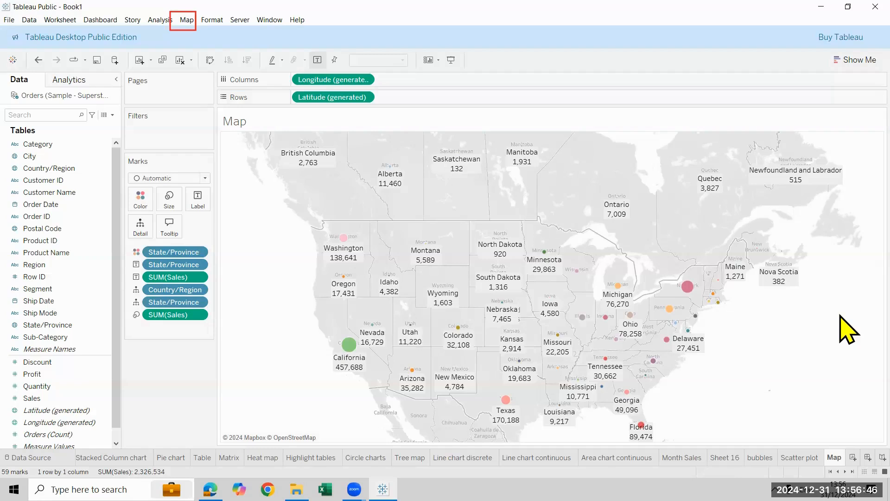
# Rename the Map sheet as symbol Map
pyautogui.click(857, 59)
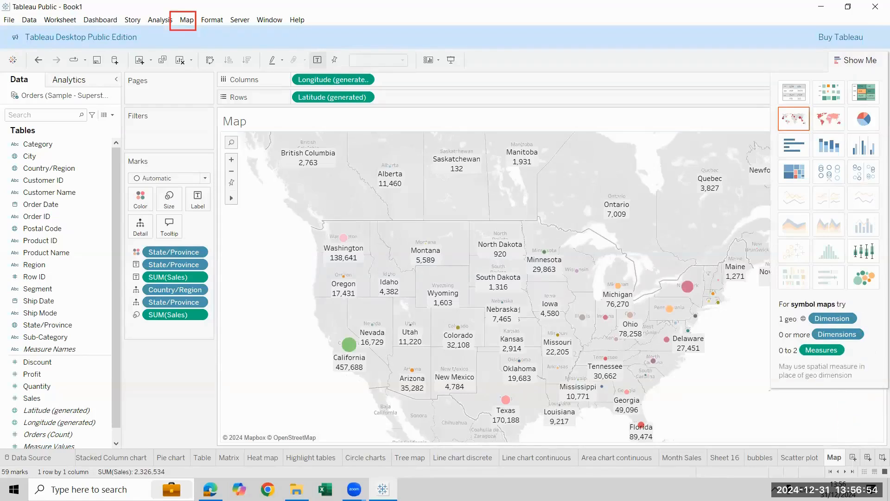
pyautogui.doubleClick(833, 457)
pyautogui.click(833, 457)
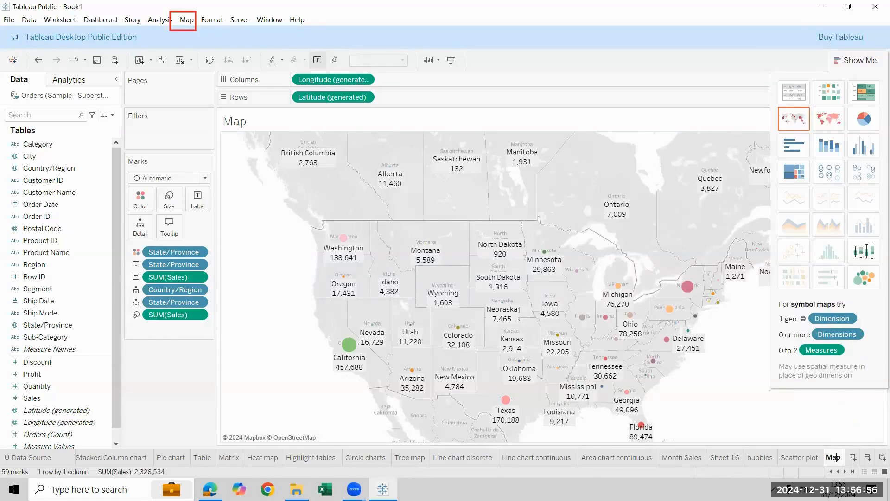
pyautogui.write('syn')
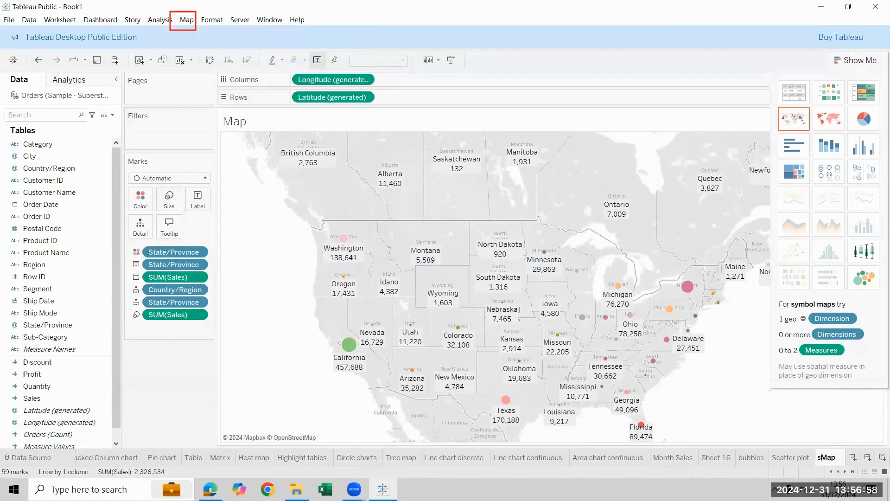
pyautogui.press('BackSpace')
pyautogui.write('mboli')
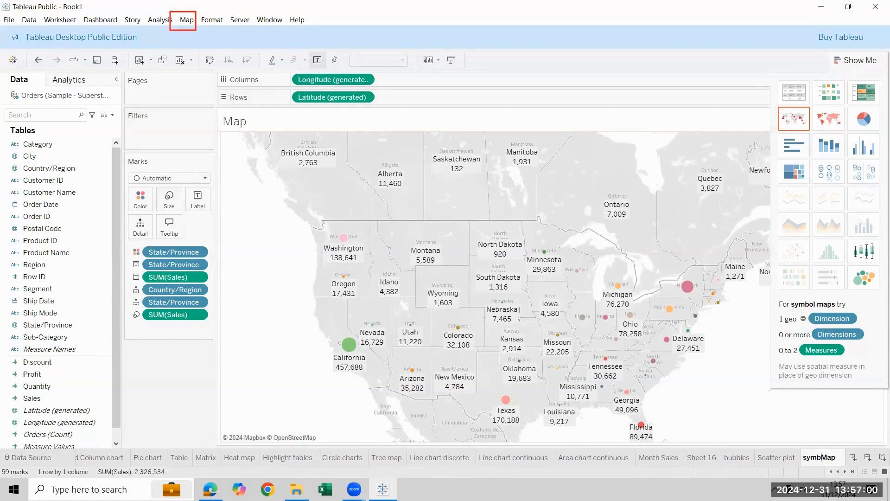
pyautogui.write('c')
pyautogui.press('BackSpace')
pyautogui.press('BackSpace')
pyautogui.press('Return')
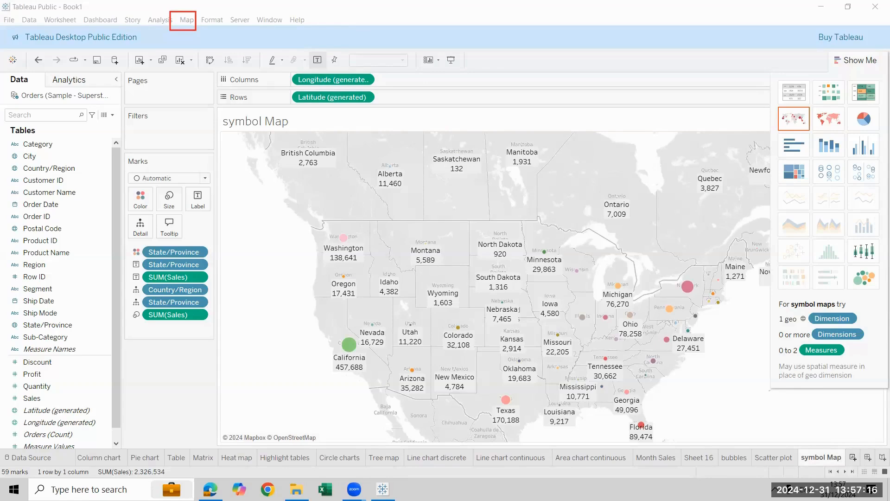
# On a new worksheet, build a filled map of Country/Region and State/Province colored by Sales
pyautogui.click(853, 457)
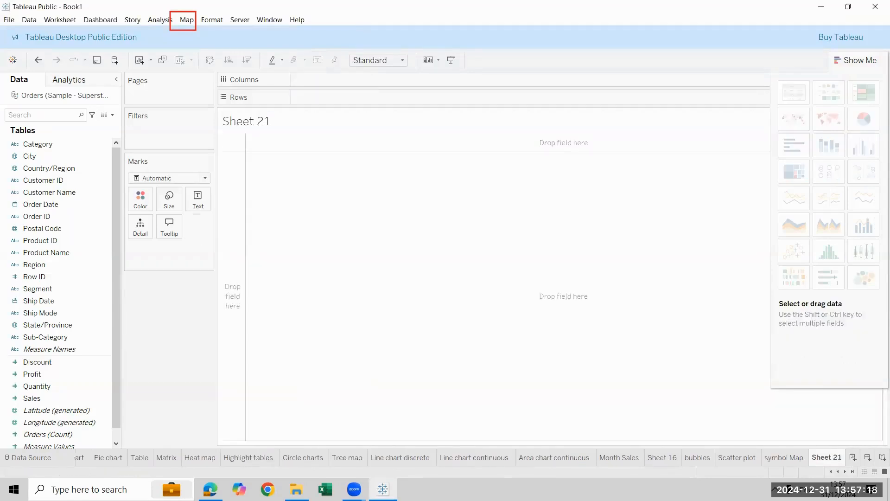
pyautogui.doubleClick(69, 169)
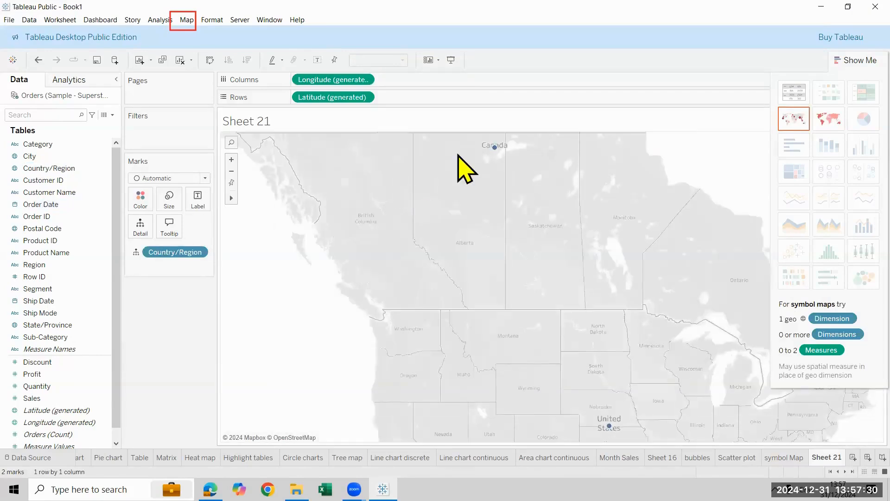
pyautogui.doubleClick(51, 326)
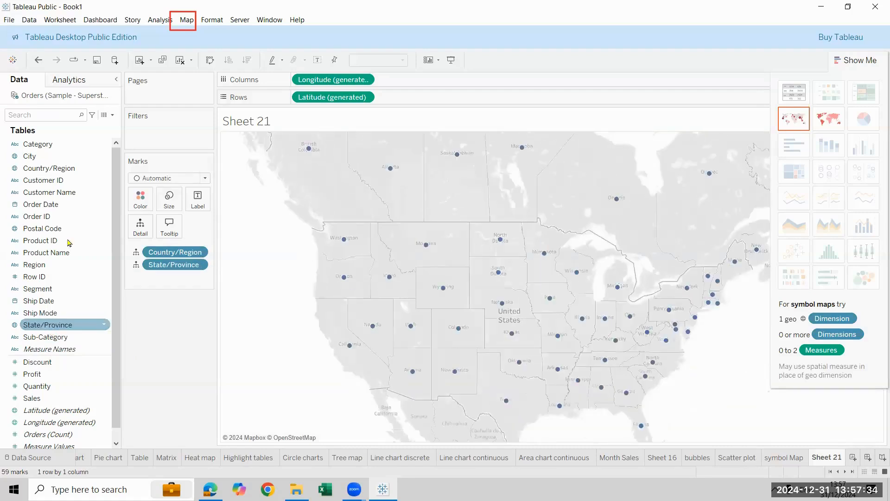
pyautogui.click(828, 119)
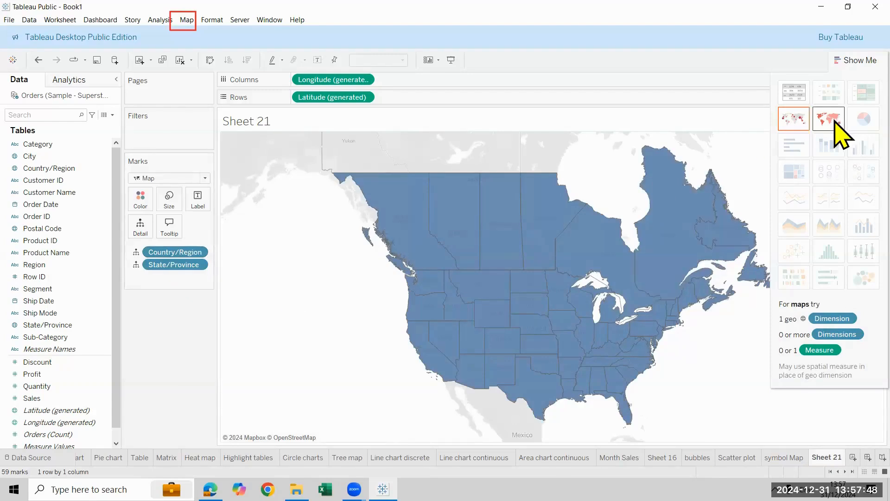
pyautogui.click(29, 402)
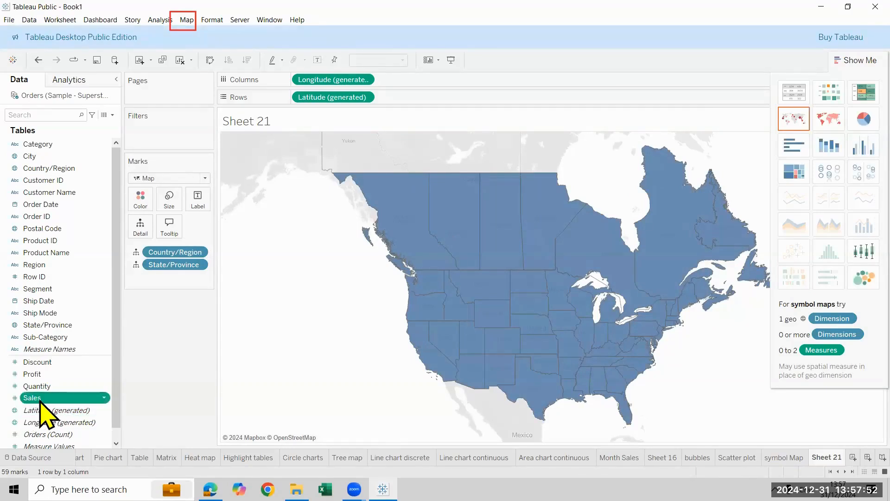
pyautogui.doubleClick(40, 402)
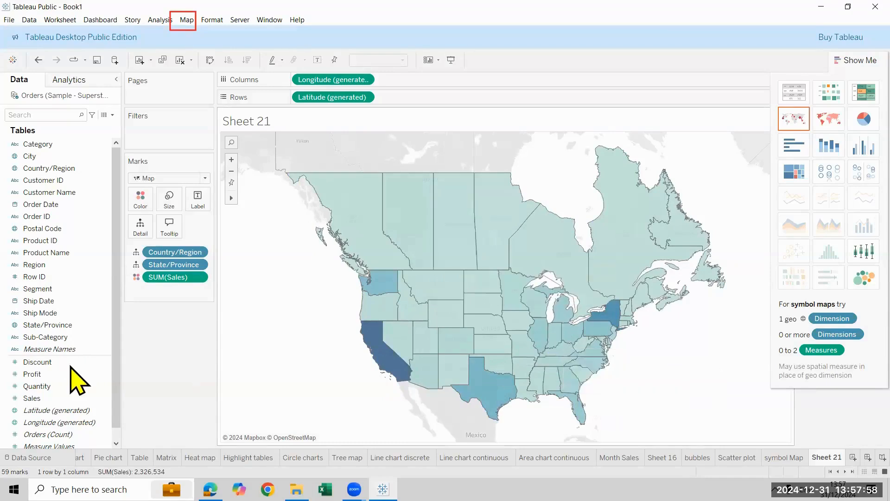
# Label the filled map with State/Province and Sales, and close the chart type suggestions
pyautogui.click(65, 411)
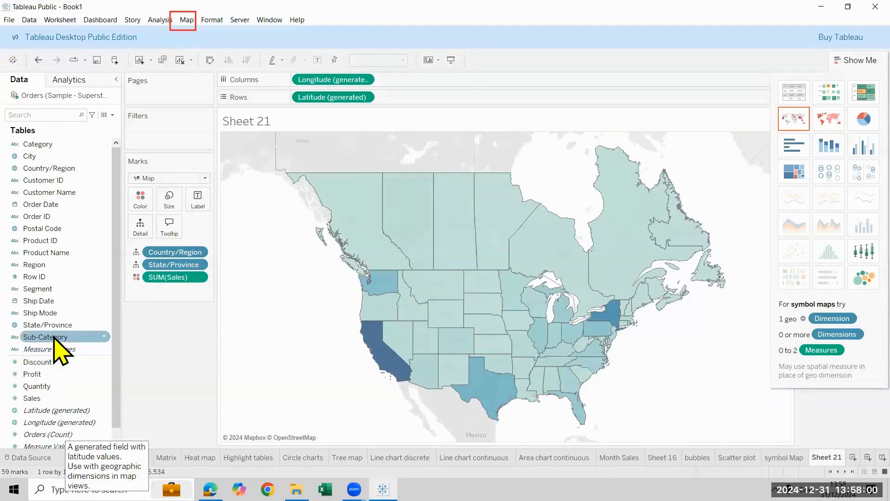
pyautogui.moveTo(56, 324); pyautogui.dragTo(196, 202)
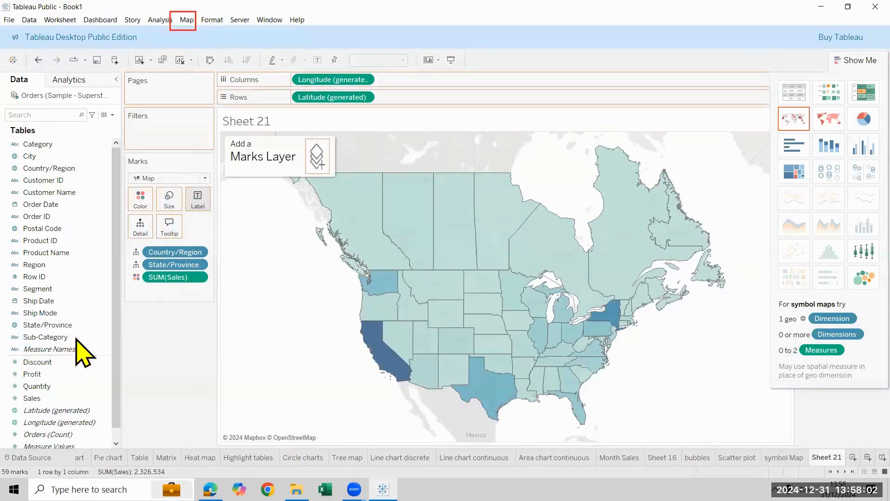
pyautogui.moveTo(58, 398); pyautogui.dragTo(195, 200)
pyautogui.click(877, 65)
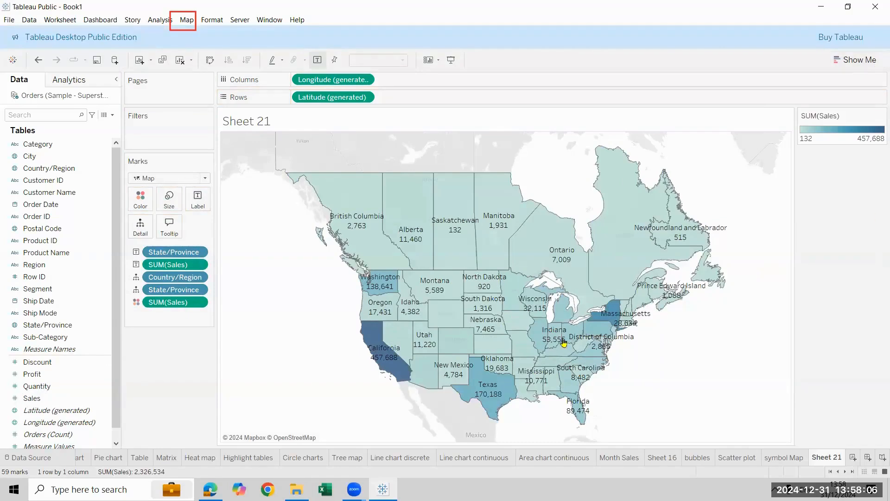
# Hide the Sales color legend and color the filled map by State/Province instead
pyautogui.rightClick(840, 119)
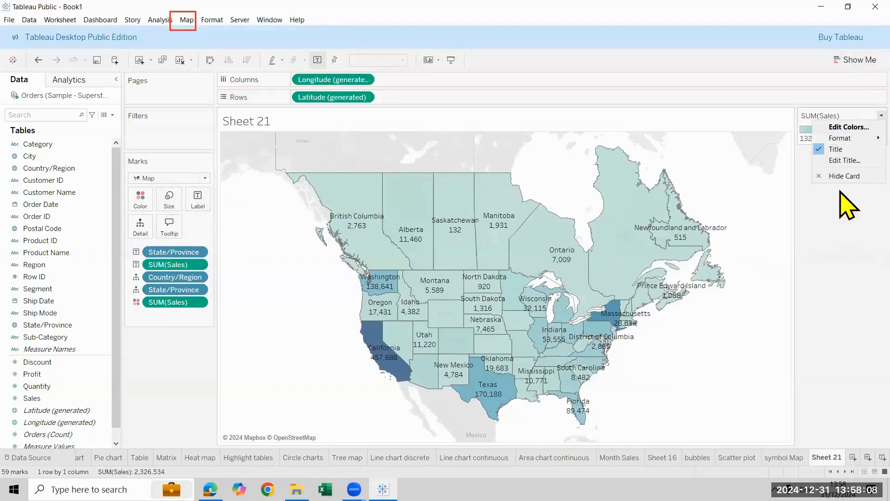
pyautogui.click(840, 176)
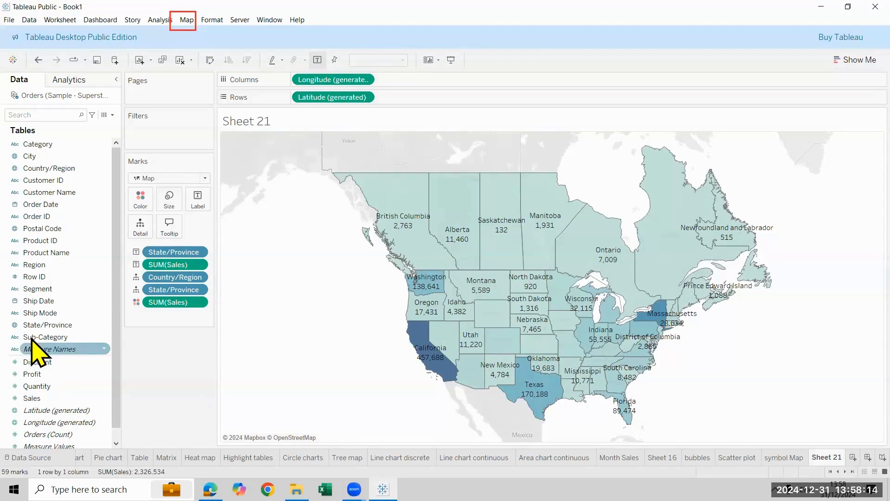
pyautogui.moveTo(37, 326); pyautogui.dragTo(140, 204)
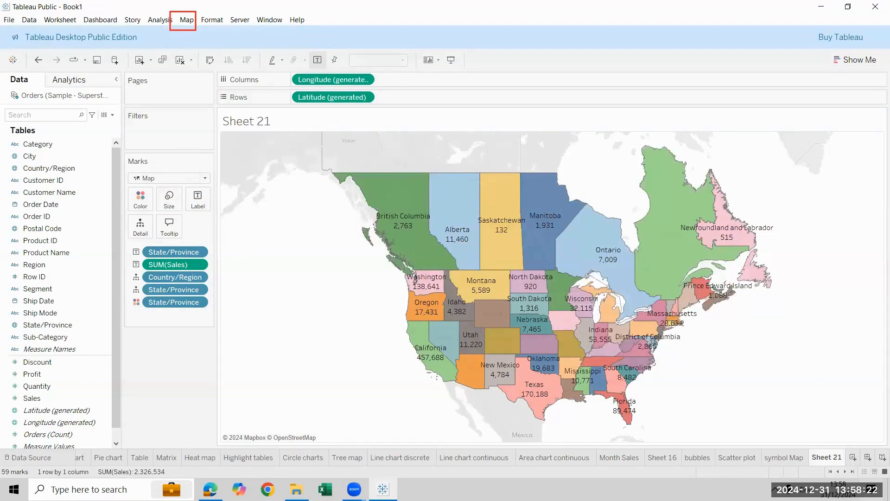
# Rename the filled map's sheet as Map
pyautogui.doubleClick(826, 457)
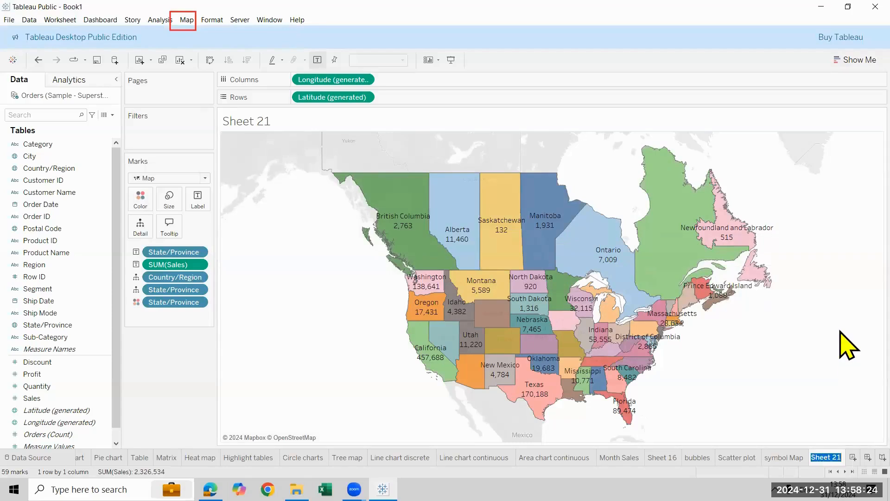
pyautogui.press('Return')
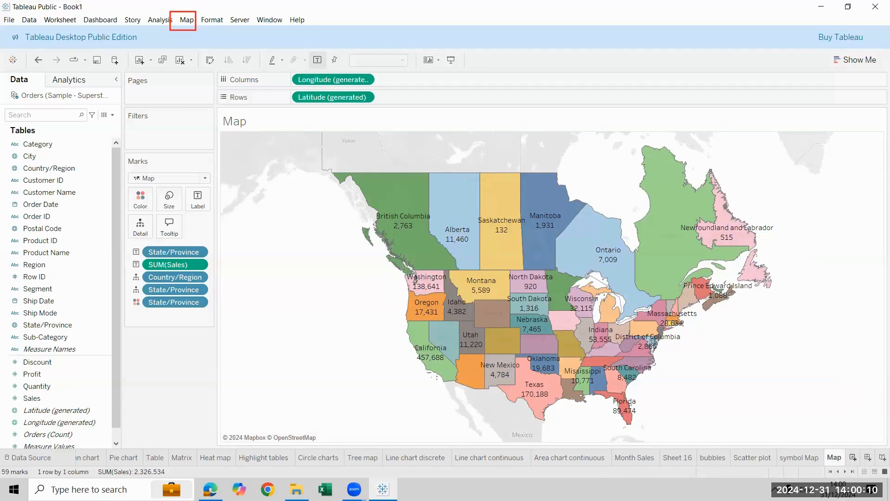
# On a new worksheet, build a Sales crosstab with Region in columns and Category and Sub-Category in rows
pyautogui.hotkey('ctrl', 'm')
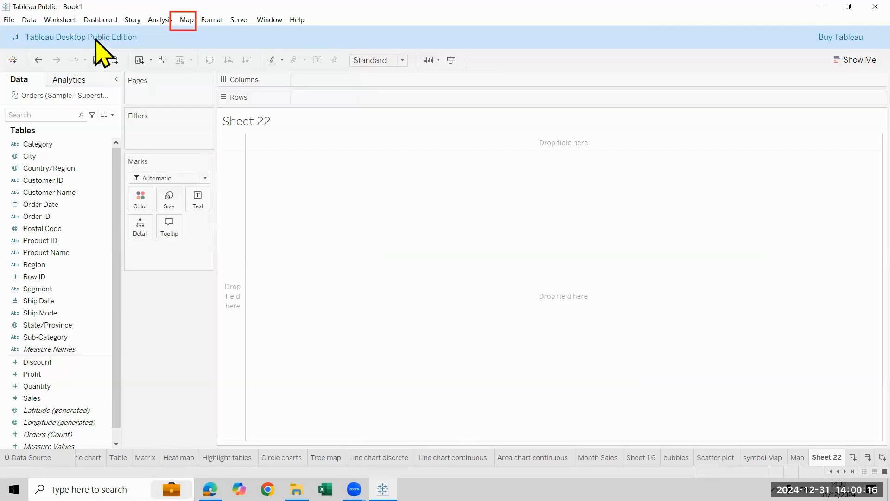
pyautogui.click(41, 349)
pyautogui.click(58, 385)
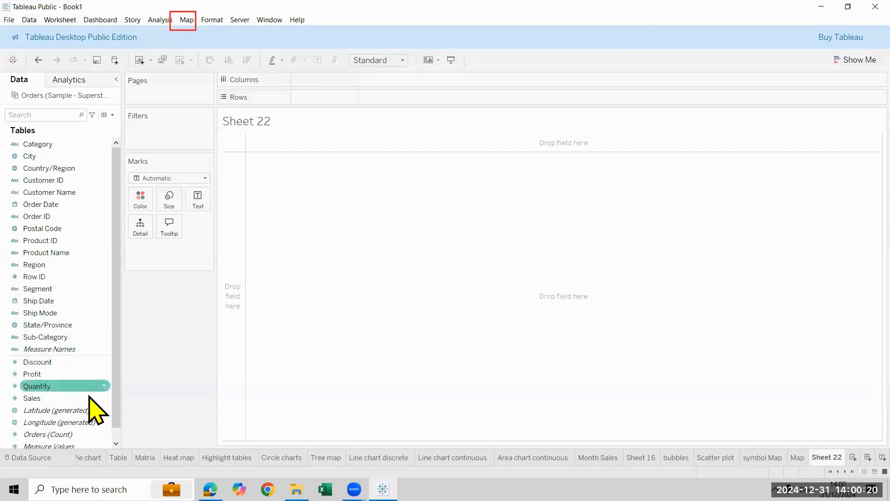
pyautogui.moveTo(80, 268)
pyautogui.mouseDown()
pyautogui.moveTo(336, 127)
pyautogui.moveTo(391, 80)
pyautogui.mouseUp()
pyautogui.moveTo(74, 148); pyautogui.dragTo(341, 100)
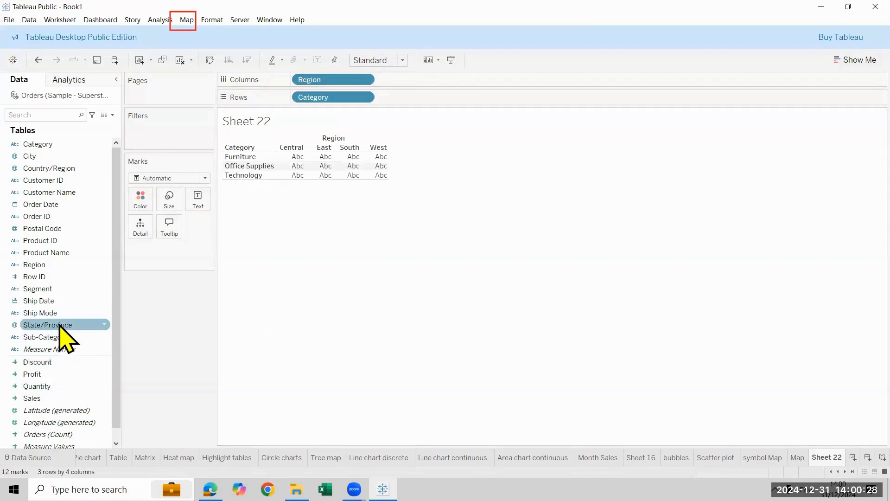
pyautogui.moveTo(65, 337); pyautogui.dragTo(432, 92)
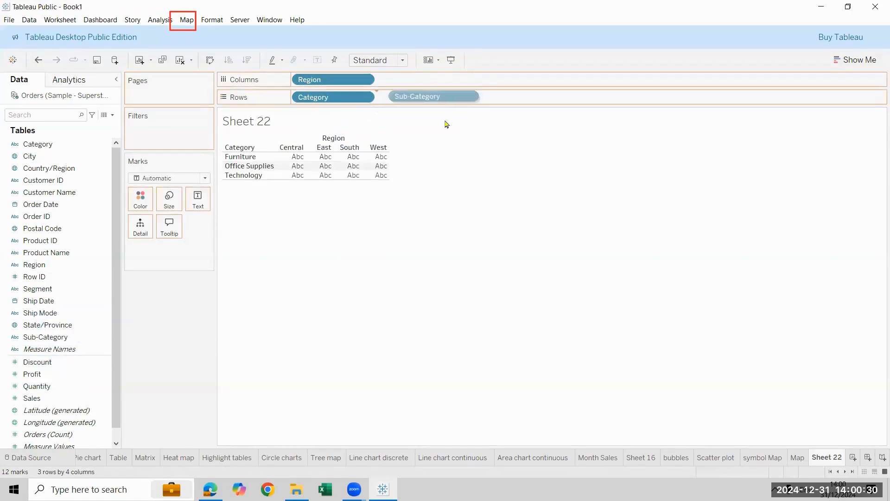
pyautogui.moveTo(54, 398); pyautogui.dragTo(414, 130)
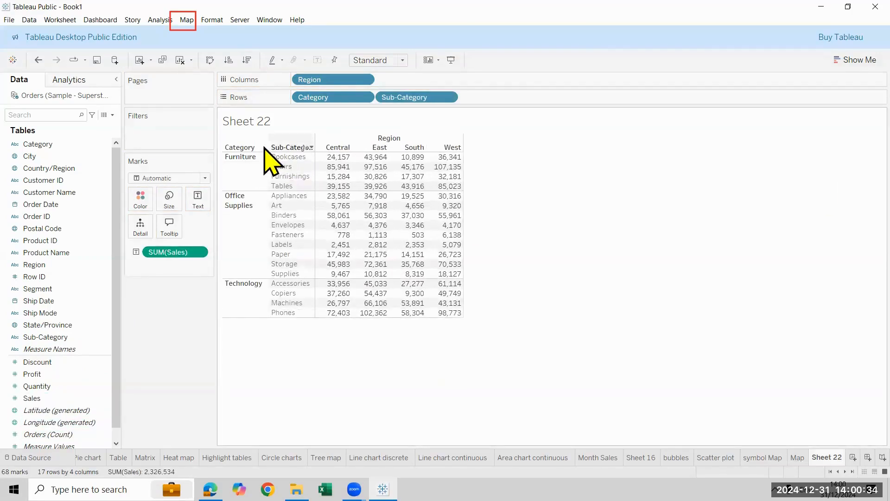
# Widen the crosstab's Category column and increase the height of its rows
pyautogui.moveTo(268, 175); pyautogui.dragTo(282, 175)
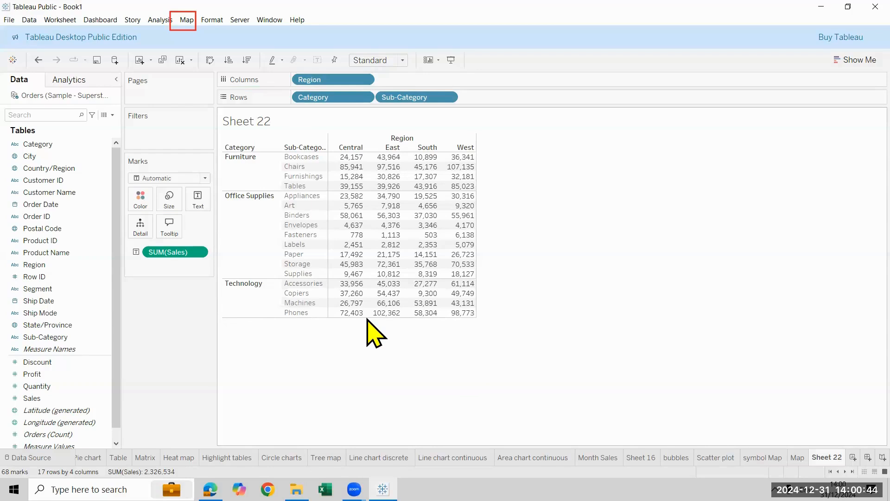
pyautogui.moveTo(366, 316); pyautogui.dragTo(373, 341)
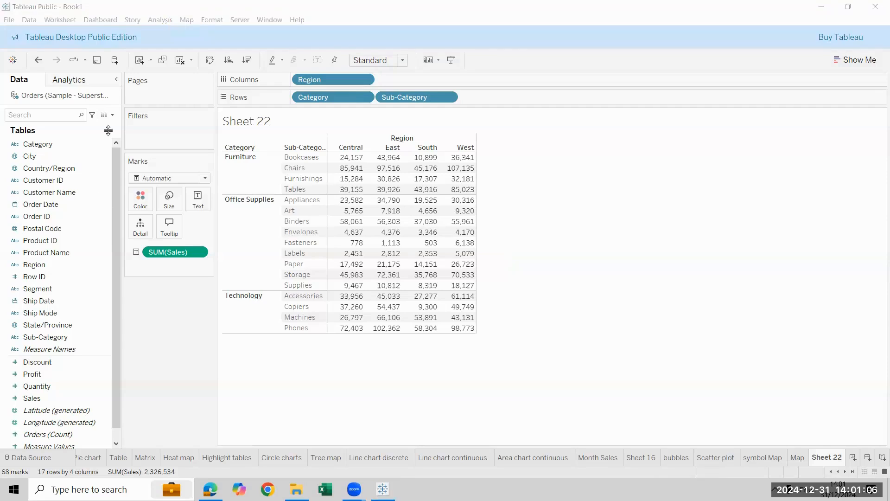
# Add all subtotals to the crosstab
pyautogui.click(160, 20)
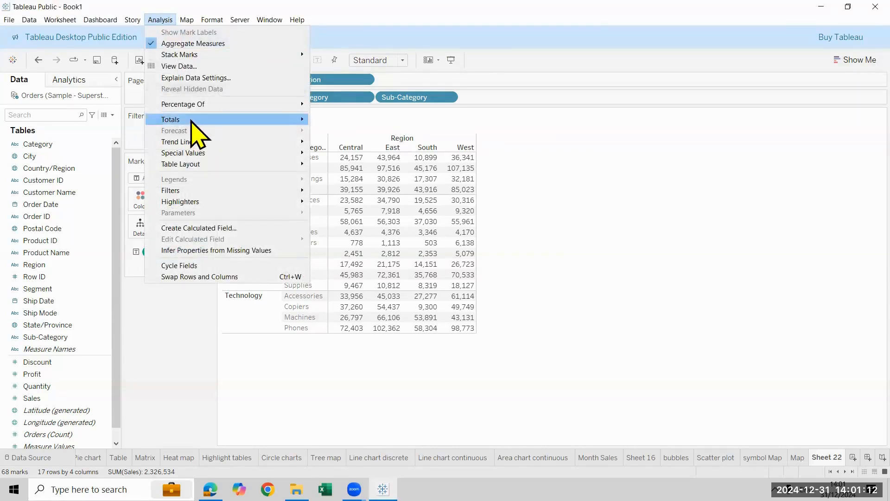
pyautogui.moveTo(303, 121)
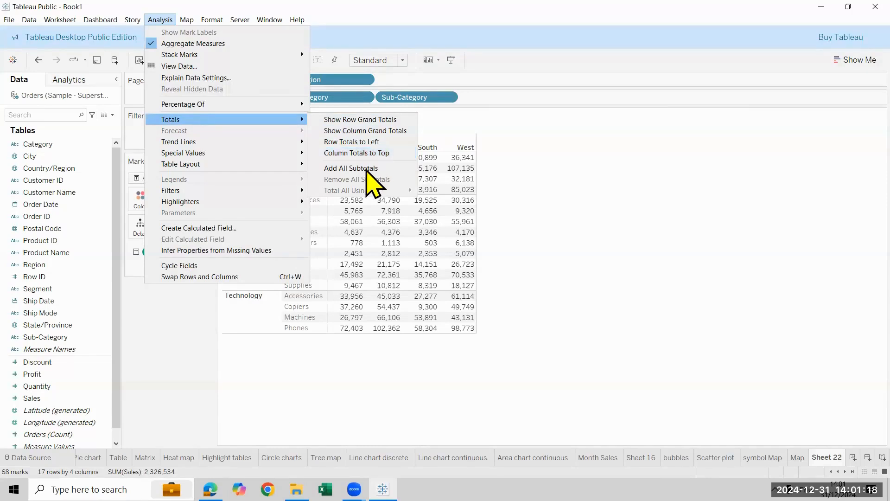
pyautogui.click(343, 170)
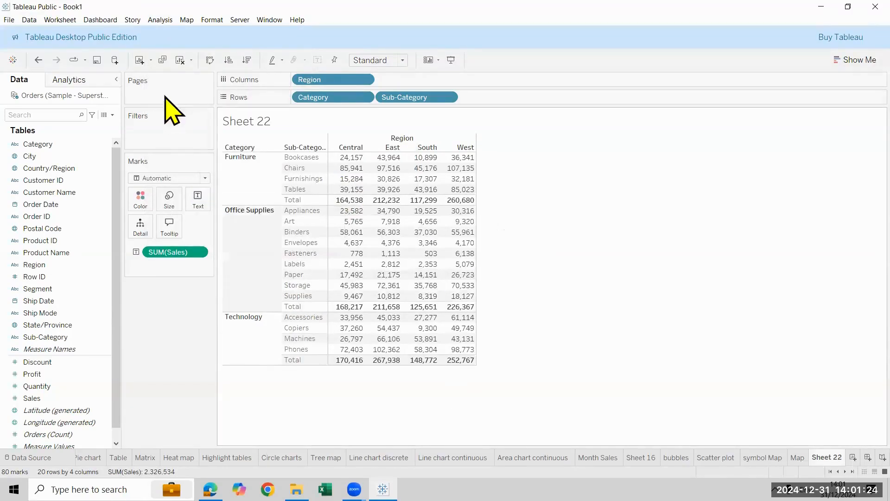
# Show column grand totals and row grand totals in the crosstab
pyautogui.click(162, 21)
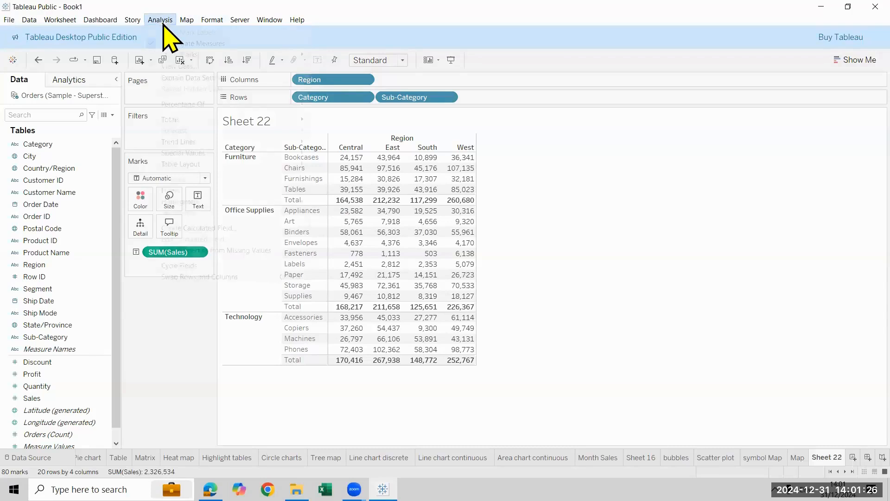
pyautogui.moveTo(195, 120)
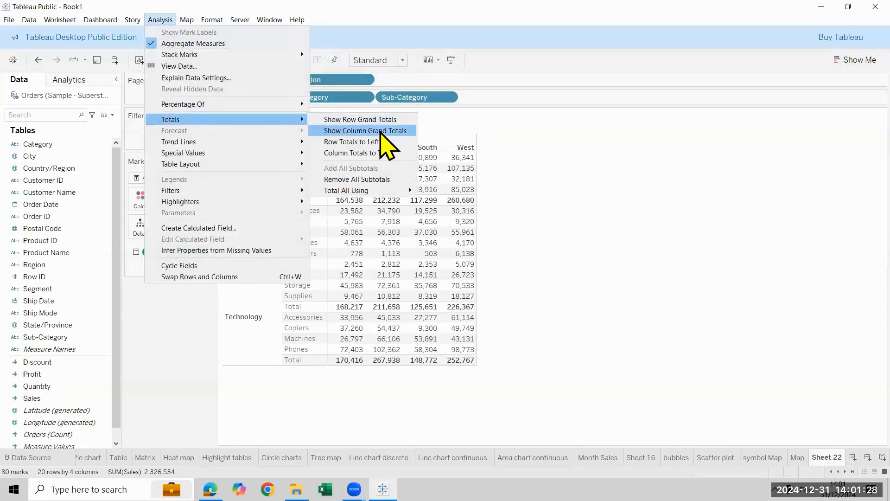
pyautogui.click(381, 132)
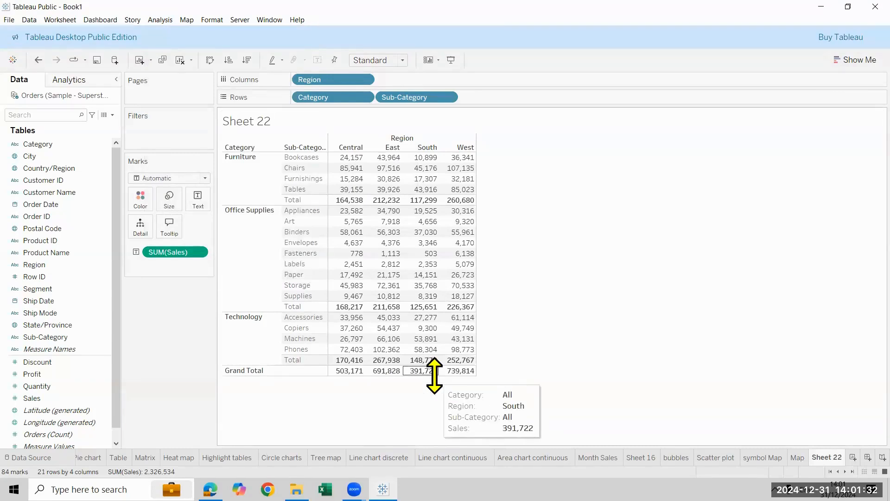
pyautogui.click(160, 20)
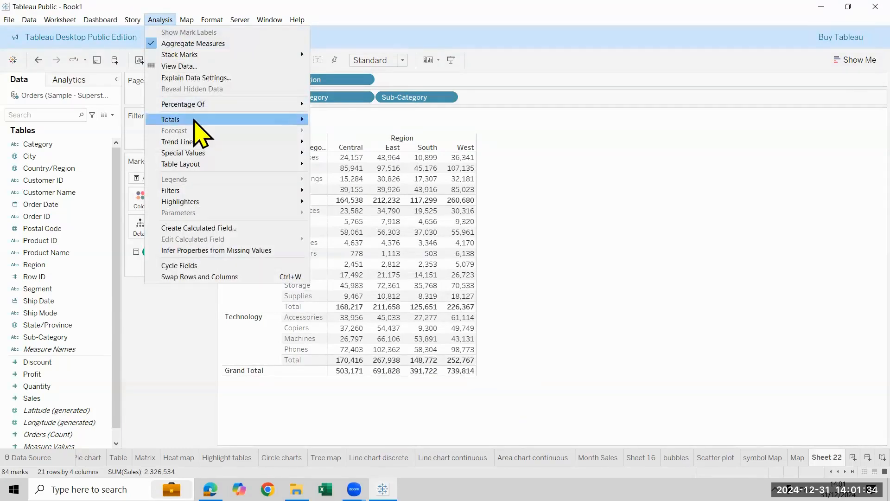
pyautogui.moveTo(194, 120)
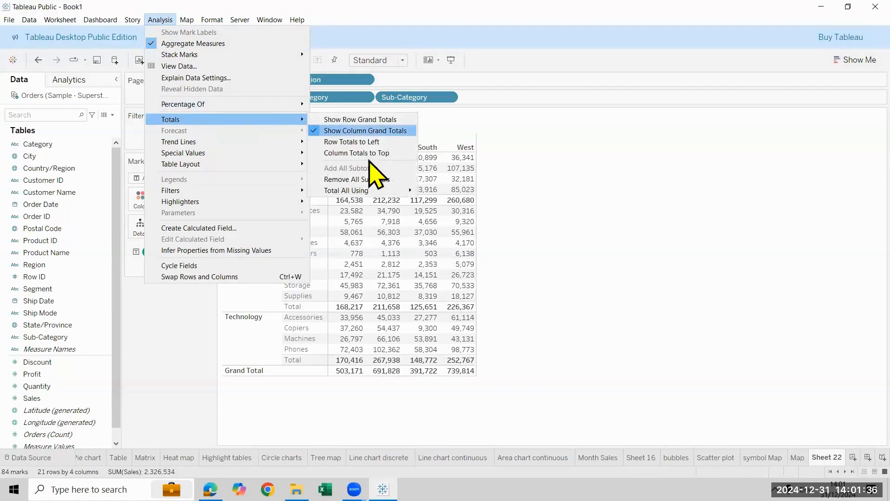
pyautogui.click(381, 182)
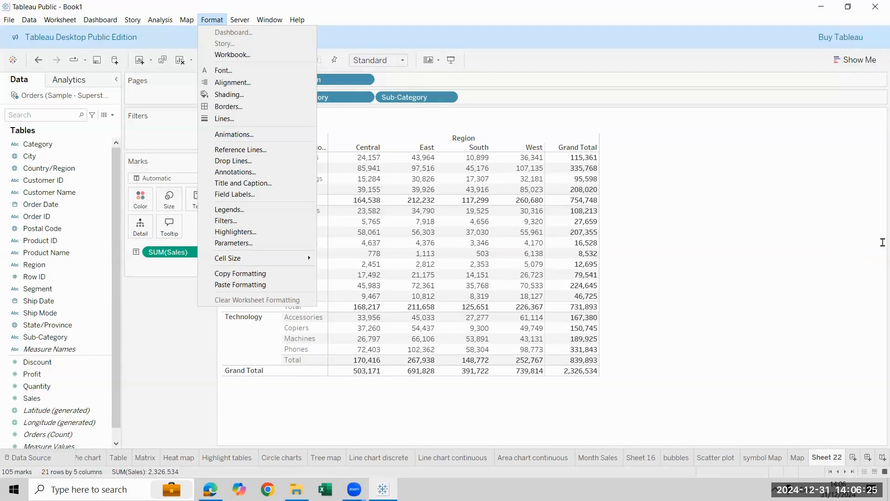
pyautogui.click(705, 372)
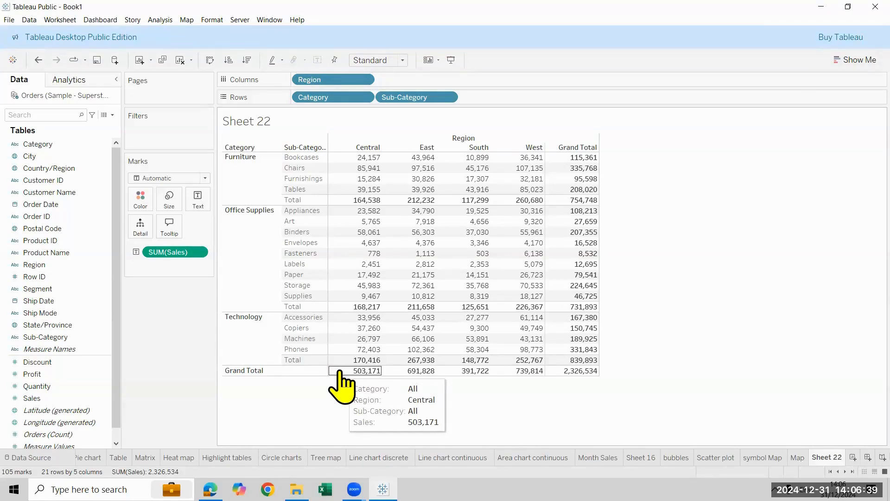
pyautogui.rightClick(334, 203)
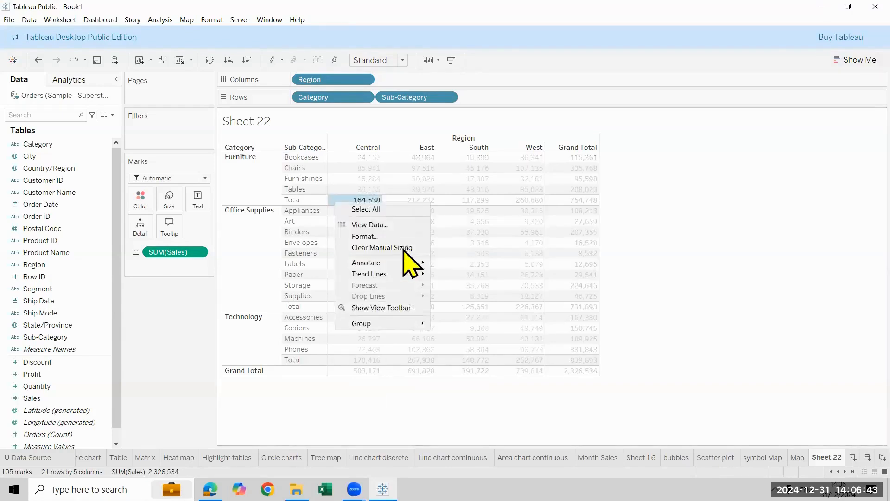
pyautogui.click(397, 240)
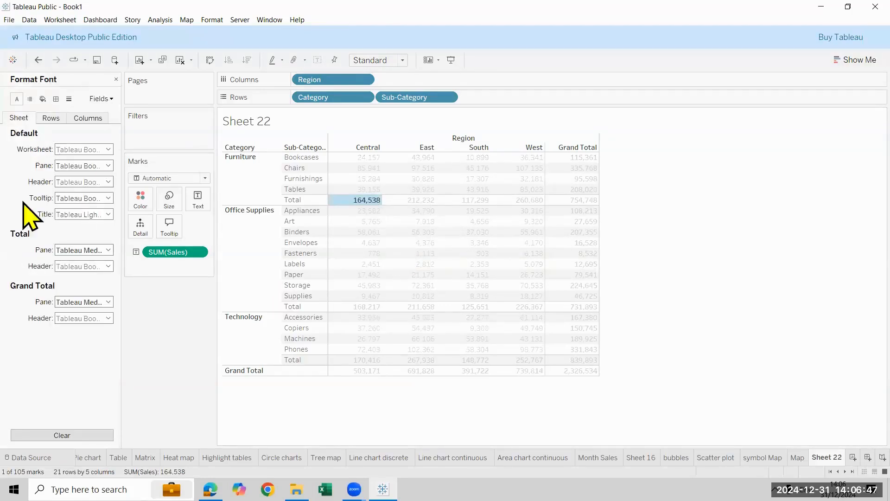
pyautogui.click(42, 99)
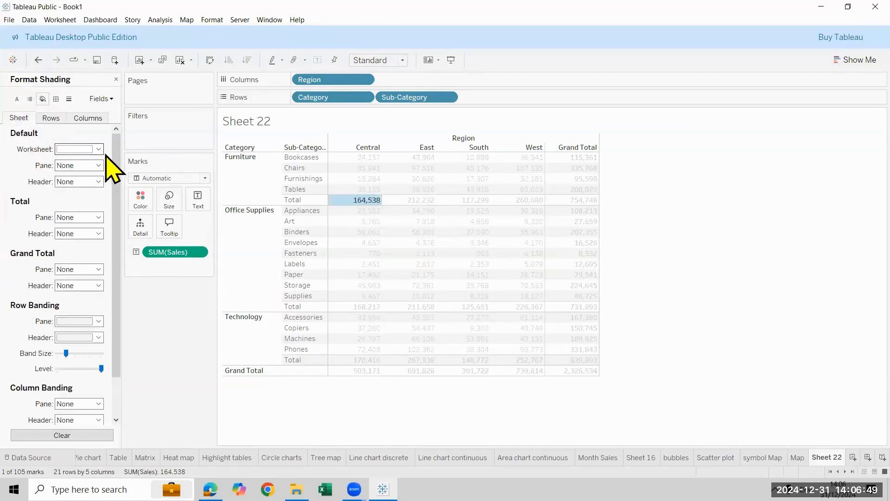
pyautogui.click(98, 149)
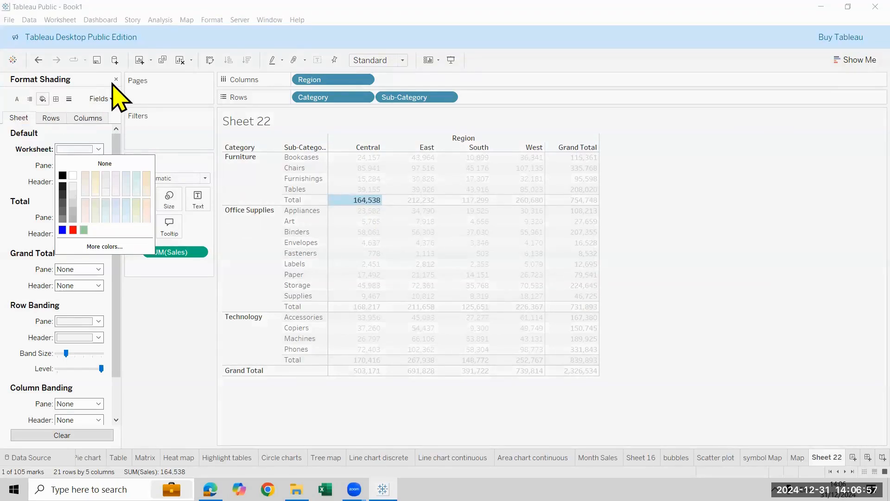
pyautogui.click(38, 61)
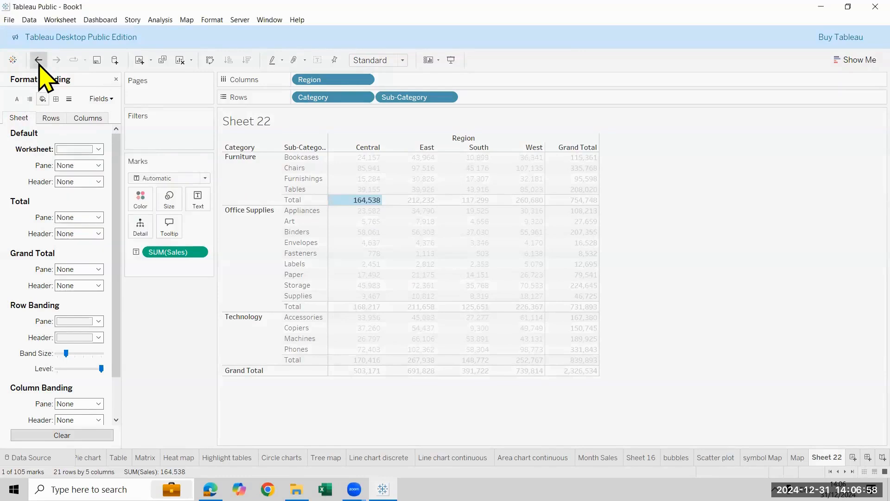
pyautogui.click(116, 79)
# Change the font colour of the Total pane values to light blue for the whole sheet
pyautogui.rightClick(359, 203)
pyautogui.click(420, 237)
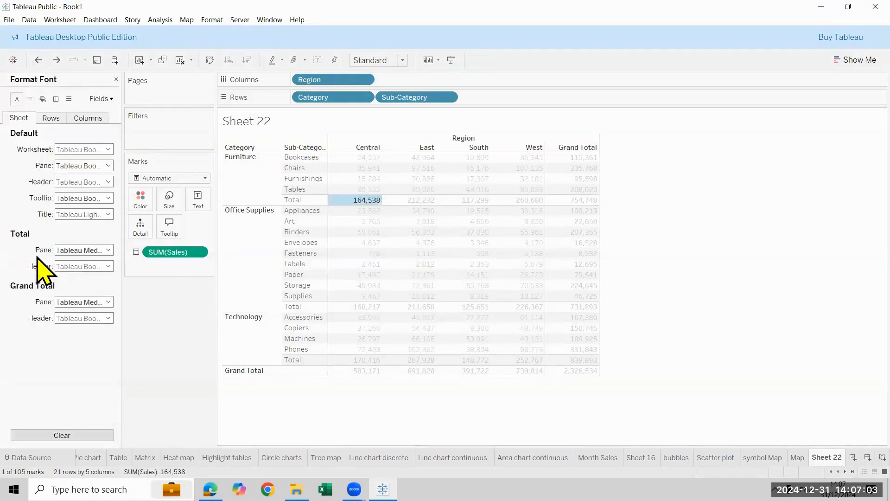
pyautogui.click(58, 251)
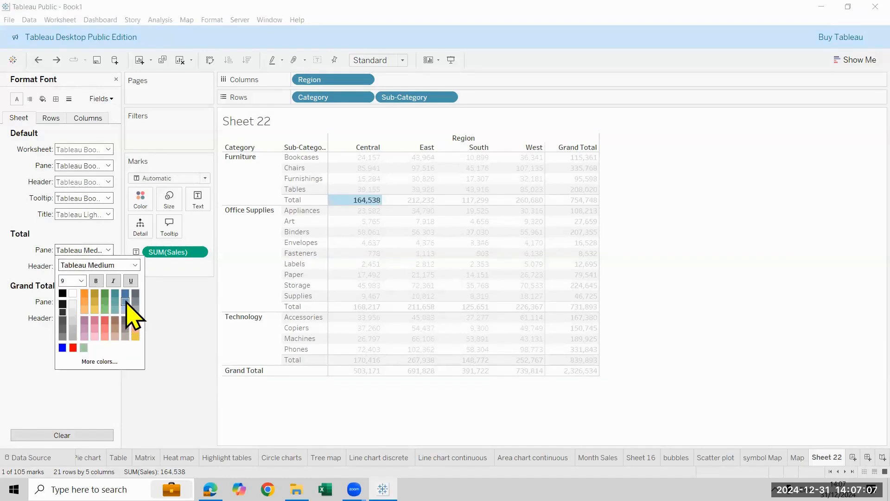
pyautogui.click(199, 377)
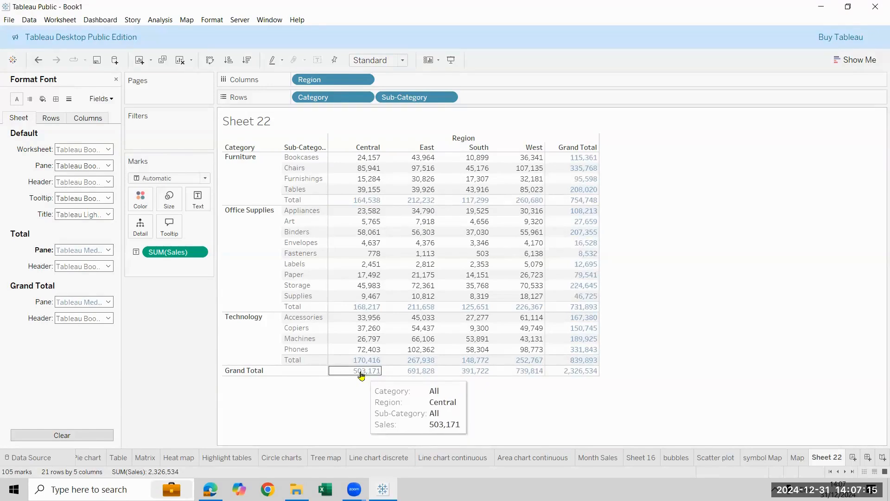
# Change the font colour of the Grand Total pane values to red
pyautogui.click(108, 301)
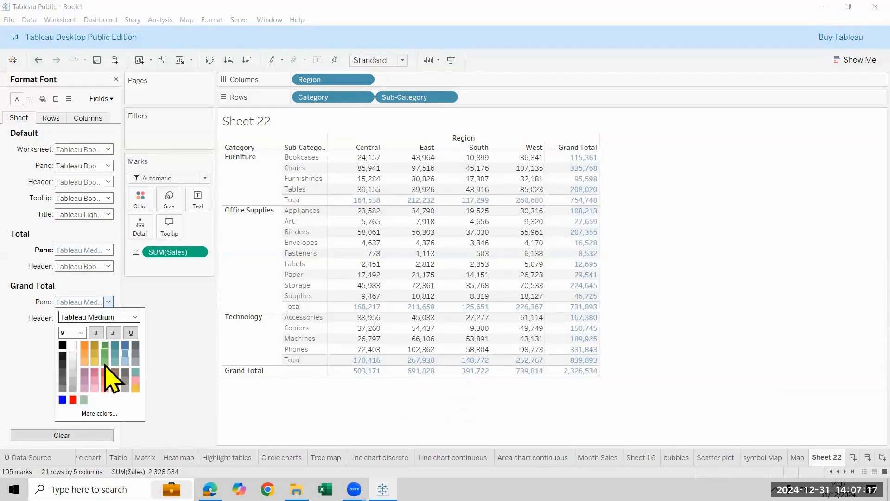
pyautogui.click(73, 399)
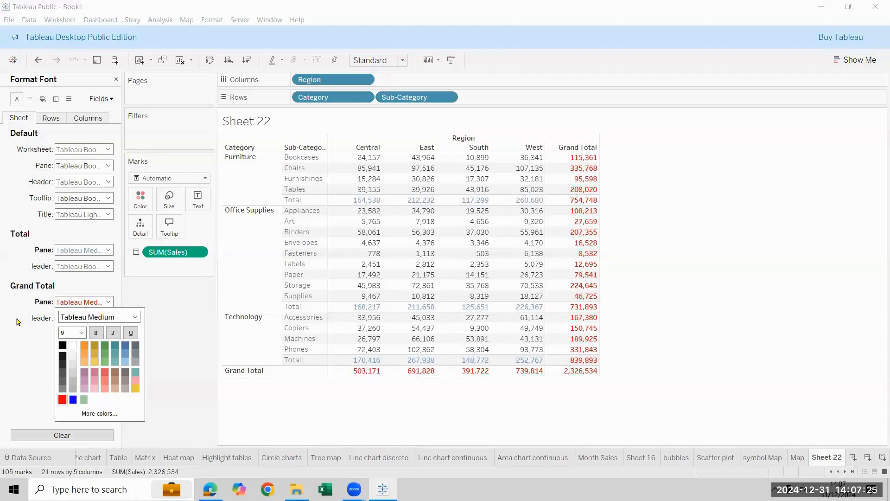
pyautogui.click(754, 245)
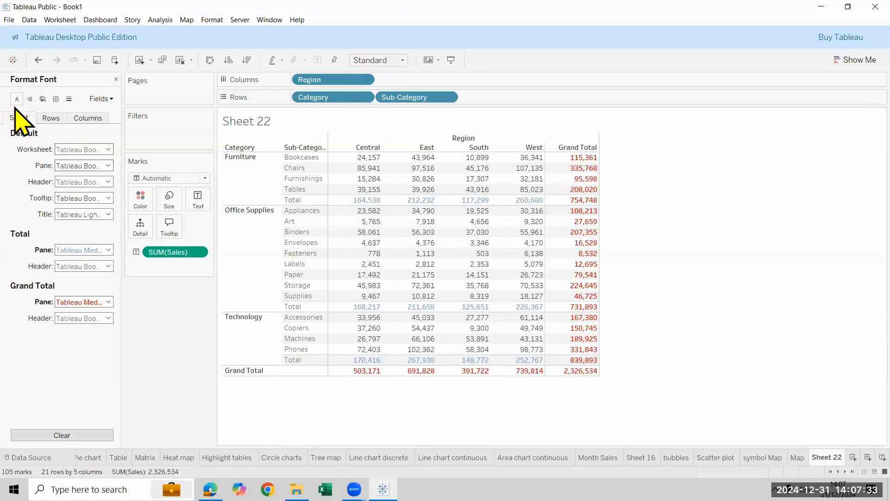
# Set the worksheet's default font to size 10 bold and widen the Sub-Category column to fit its heading
pyautogui.click(104, 150)
pyautogui.click(82, 181)
pyautogui.click(74, 198)
pyautogui.click(96, 180)
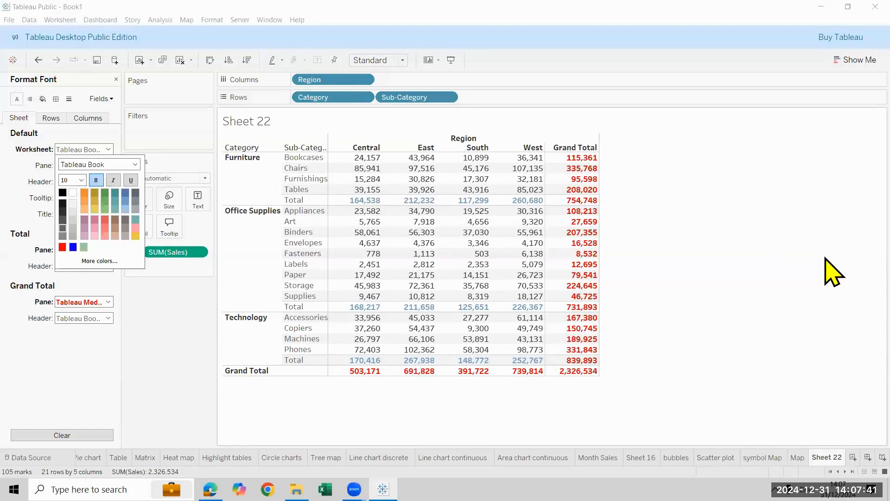
pyautogui.click(330, 177)
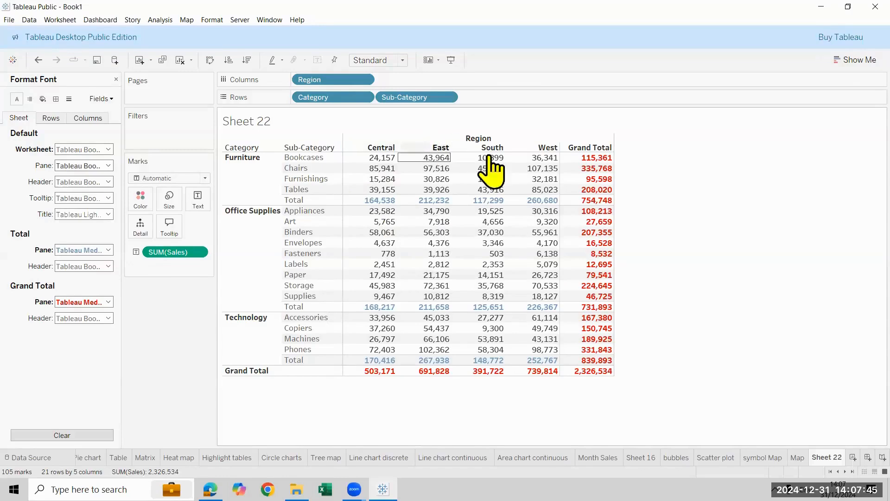
# Change the default header font colour of the Region field to red
pyautogui.rightClick(365, 151)
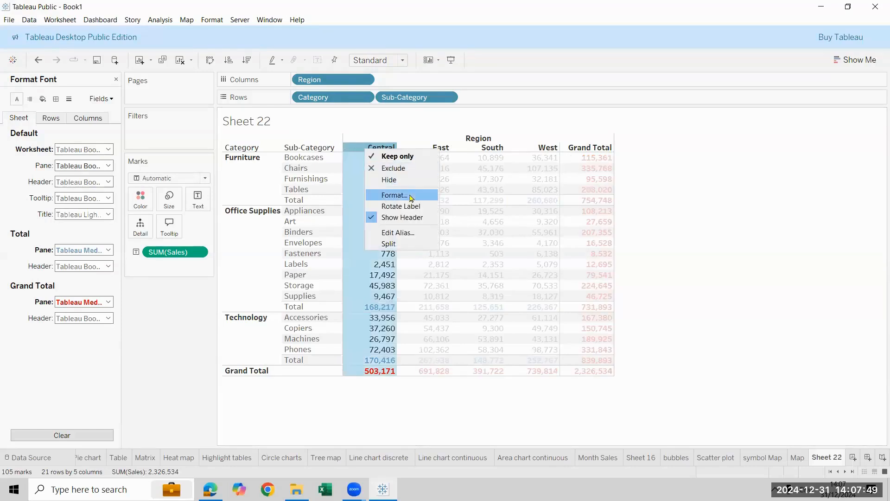
pyautogui.click(411, 198)
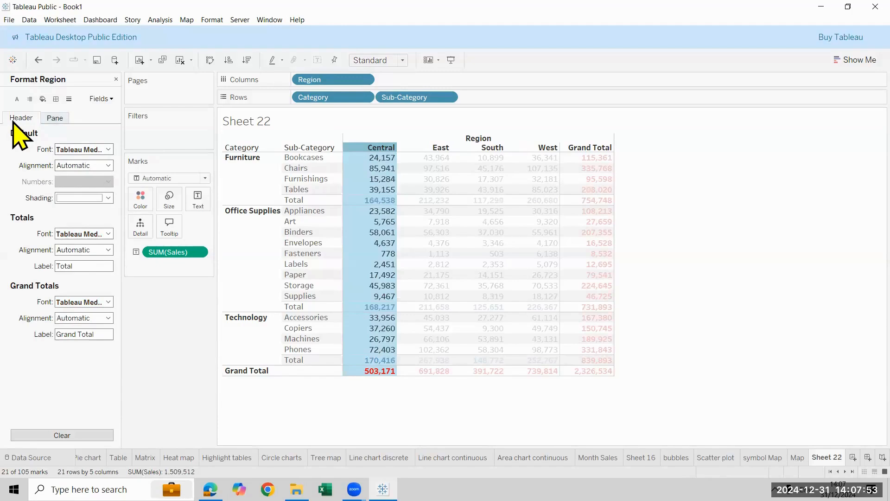
pyautogui.click(97, 153)
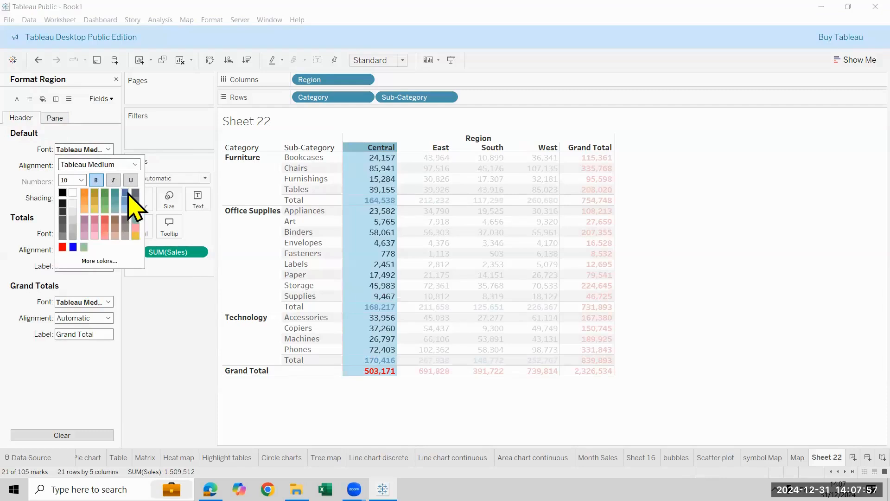
pyautogui.click(61, 246)
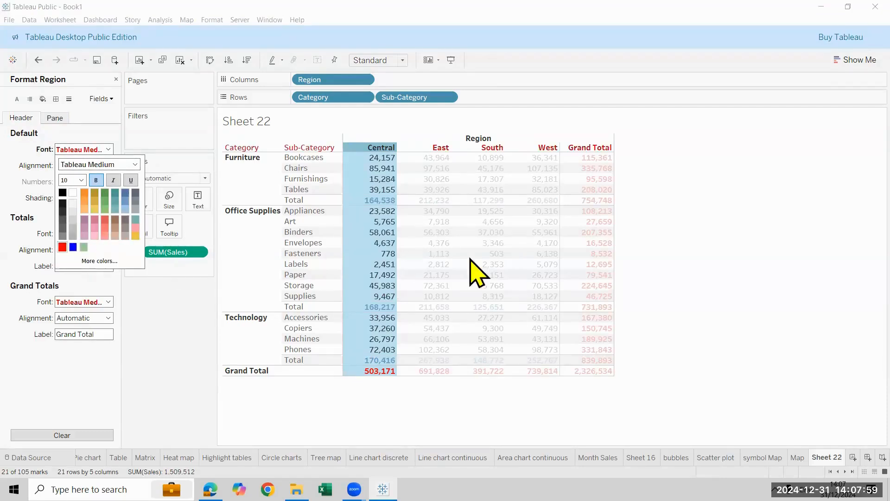
pyautogui.click(739, 243)
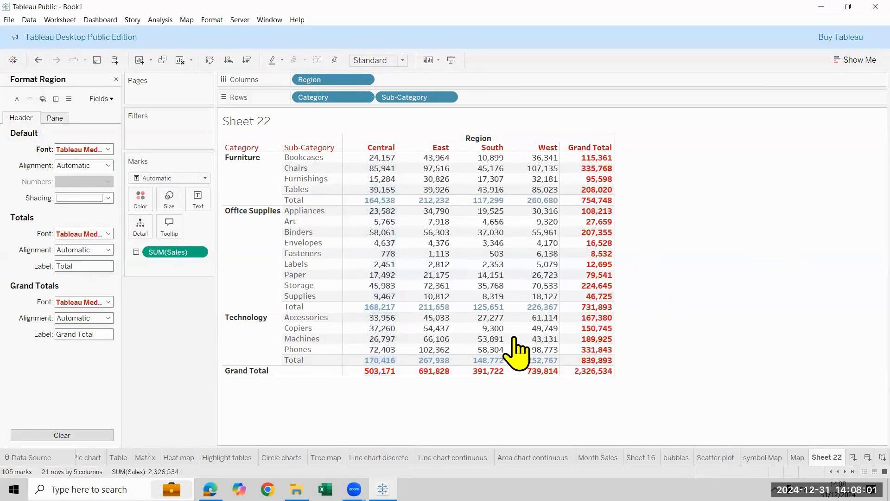
pyautogui.moveTo(516, 350)
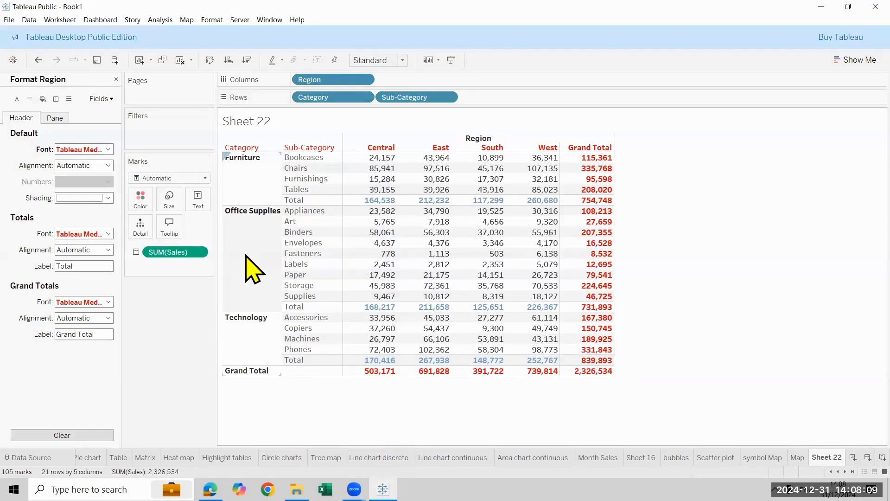
pyautogui.rightClick(235, 193)
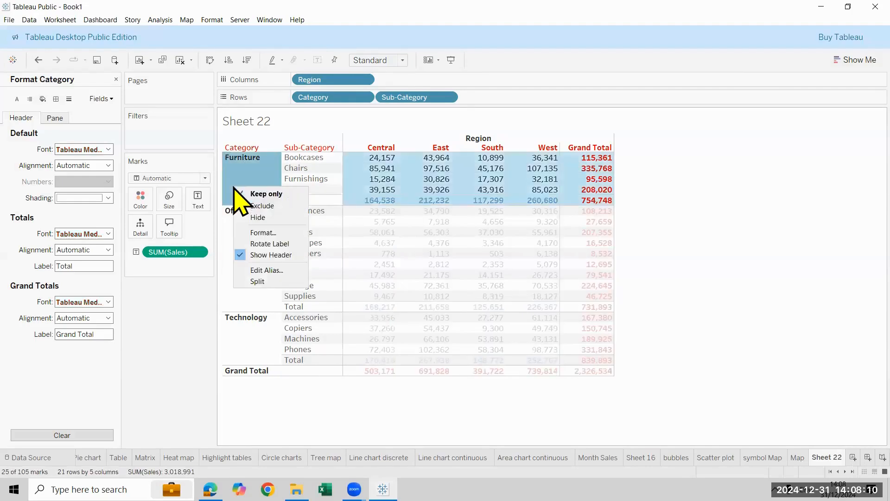
pyautogui.click(260, 233)
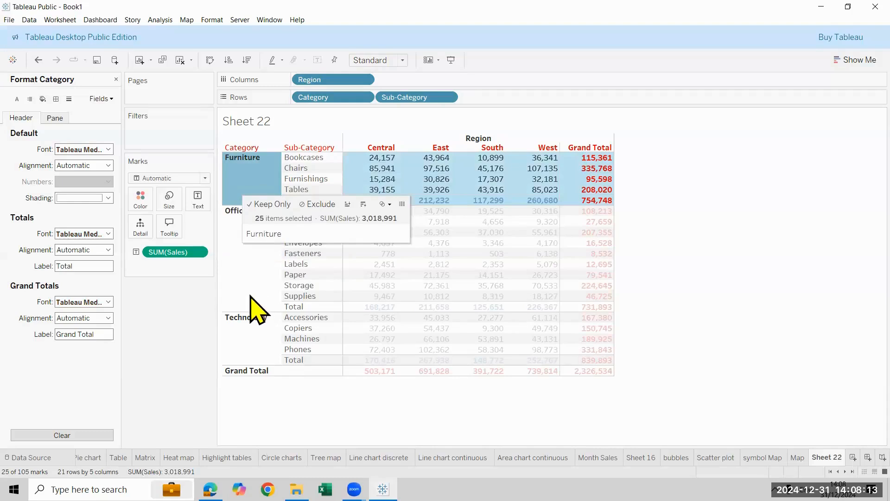
pyautogui.click(237, 214)
pyautogui.rightClick(234, 197)
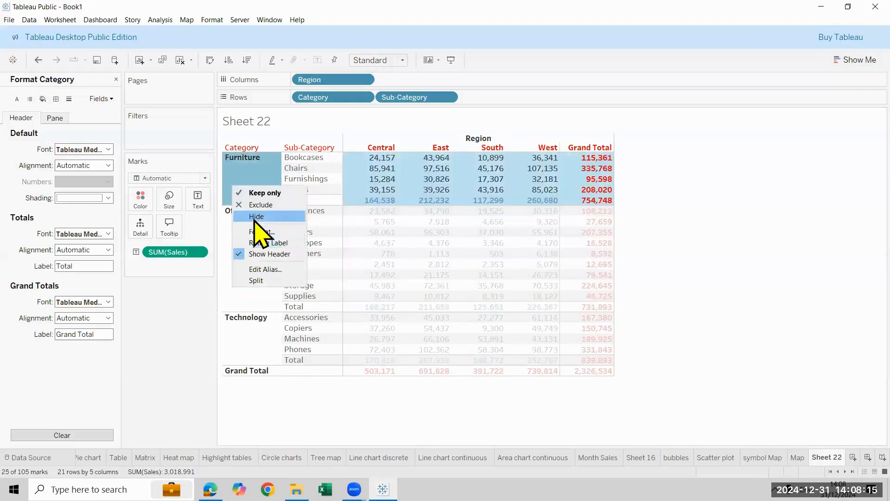
pyautogui.click(260, 233)
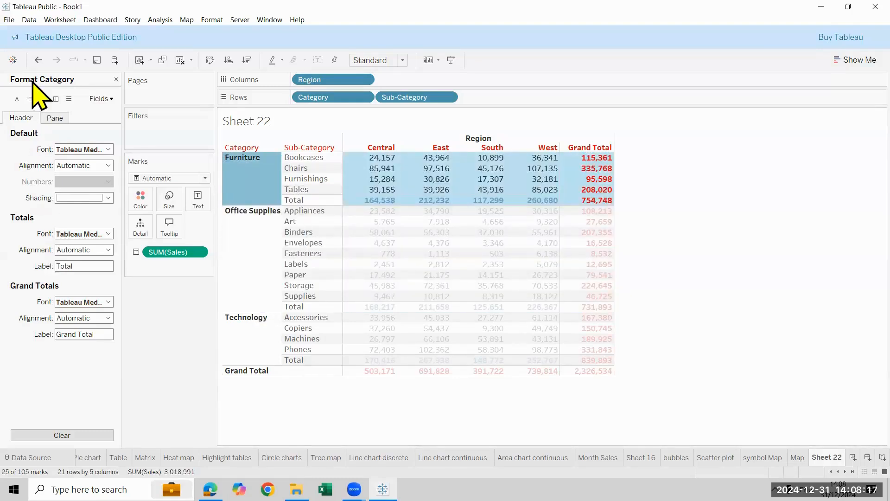
pyautogui.click(30, 99)
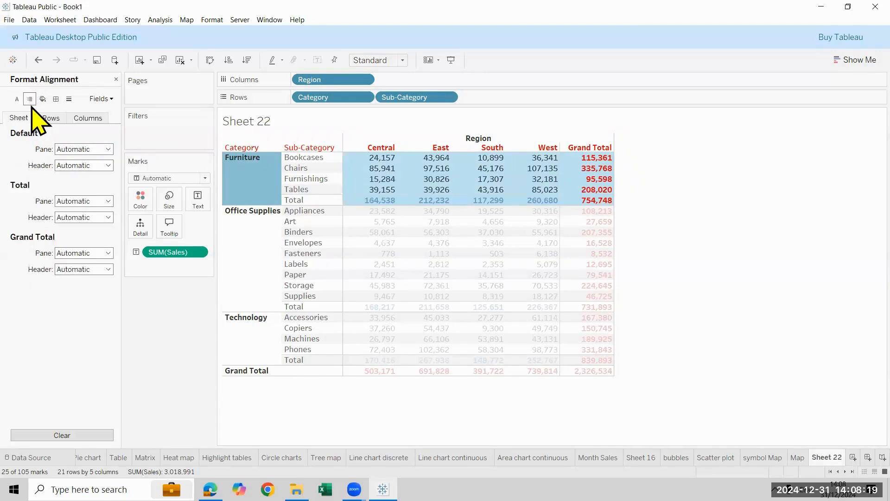
pyautogui.click(790, 181)
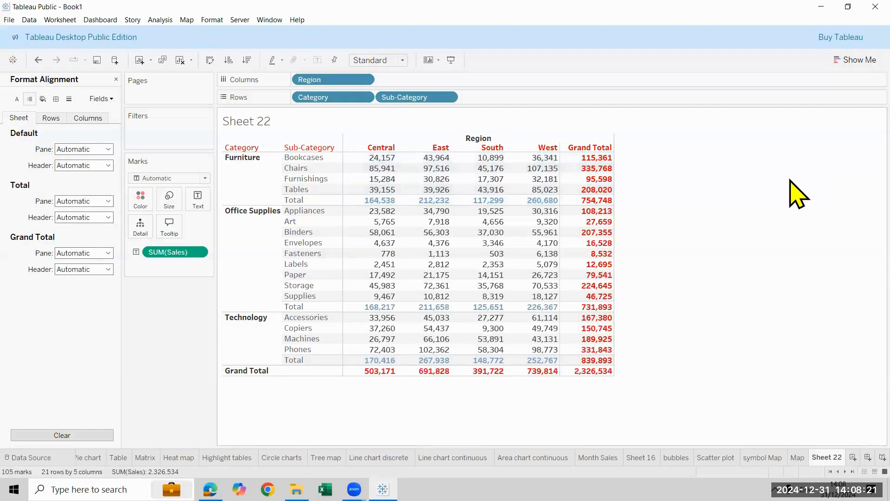
pyautogui.click(116, 80)
# Align the Category headers to the horizontal centre and vertical middle, and widen the Category column so Office Supplies fits on one line
pyautogui.rightClick(264, 185)
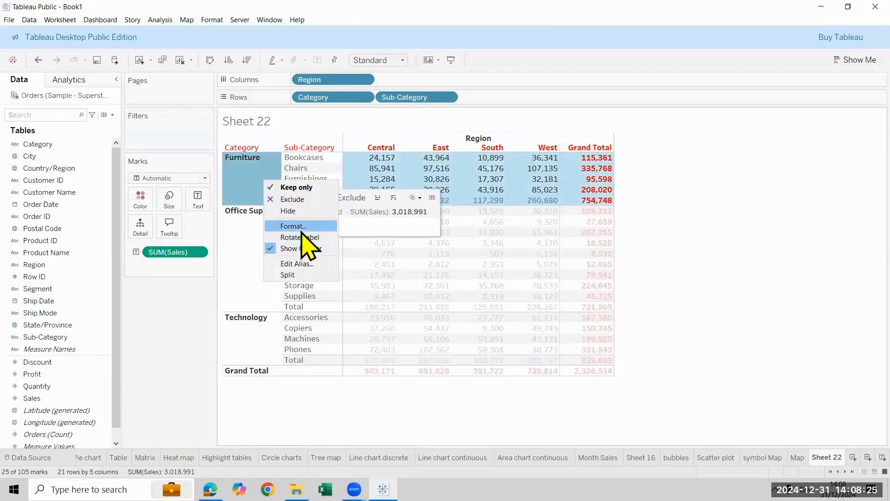
pyautogui.click(301, 227)
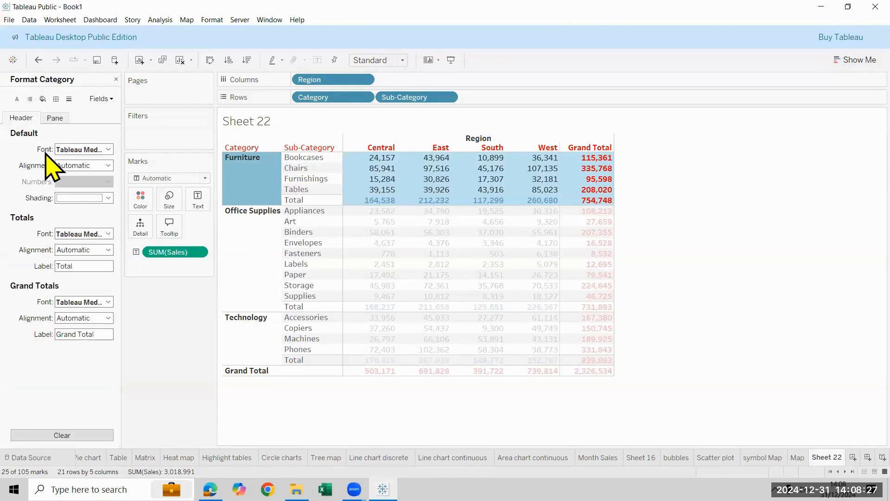
pyautogui.click(71, 166)
pyautogui.click(83, 206)
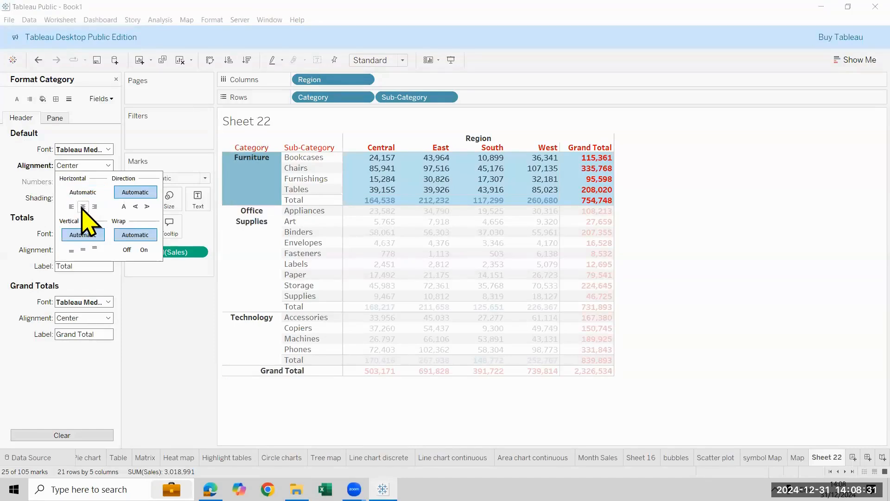
pyautogui.click(83, 250)
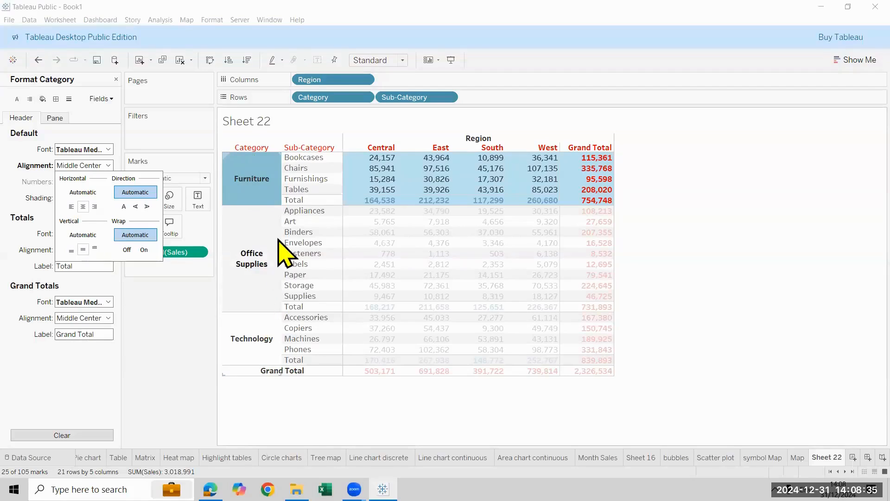
pyautogui.click(874, 213)
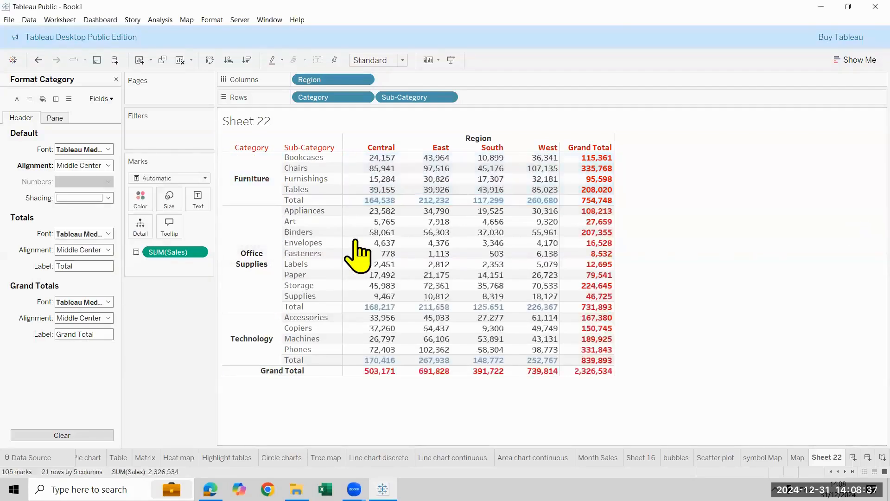
pyautogui.moveTo(282, 210); pyautogui.dragTo(295, 215)
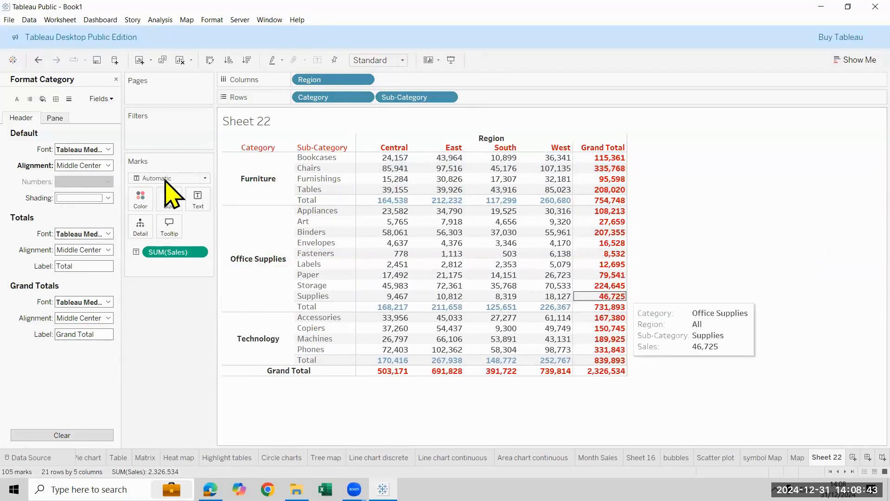
# Add a thin solid black default cell border to the crosstab
pyautogui.click(55, 99)
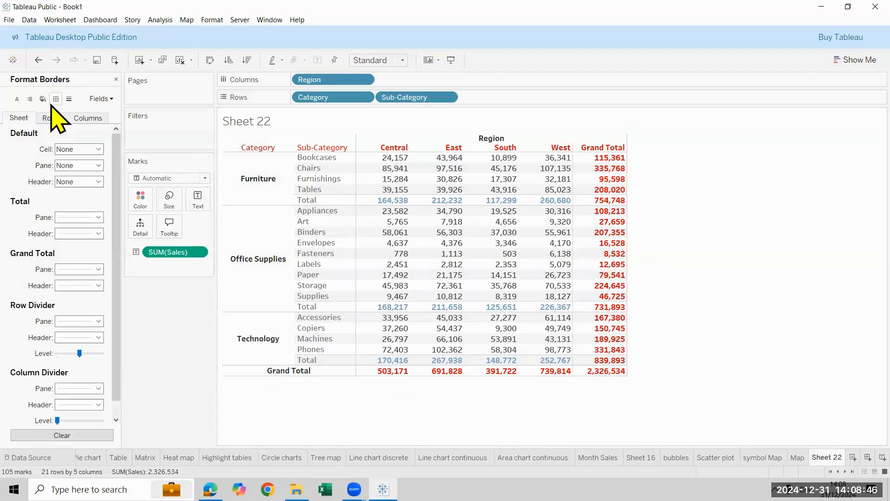
pyautogui.click(86, 149)
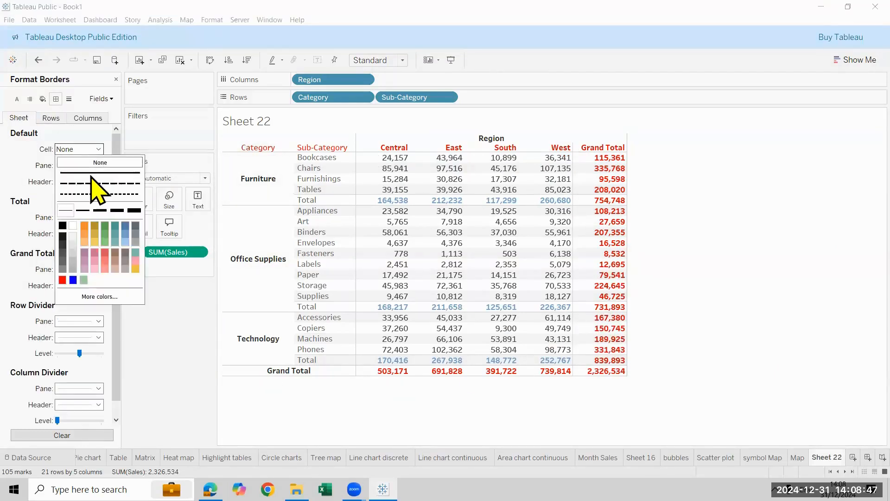
pyautogui.click(62, 226)
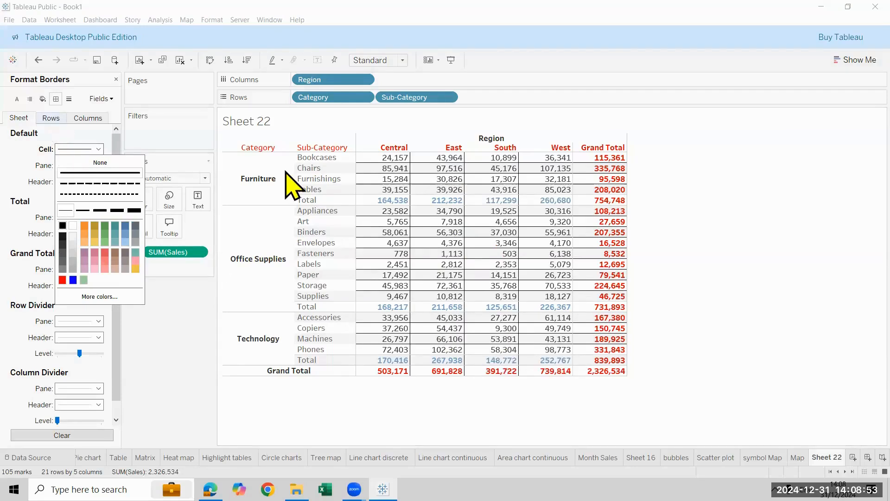
# Give the crosstab thin solid black default borders for both the pane and the header
pyautogui.click(50, 118)
pyautogui.click(20, 118)
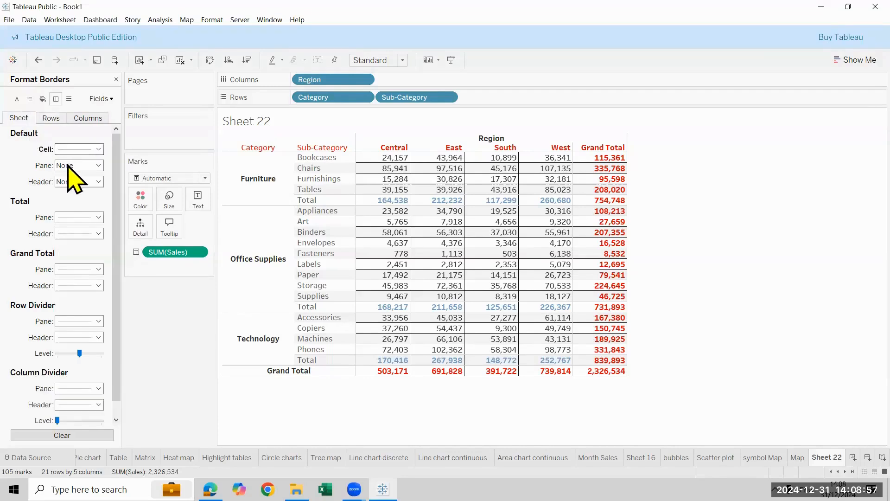
pyautogui.click(77, 167)
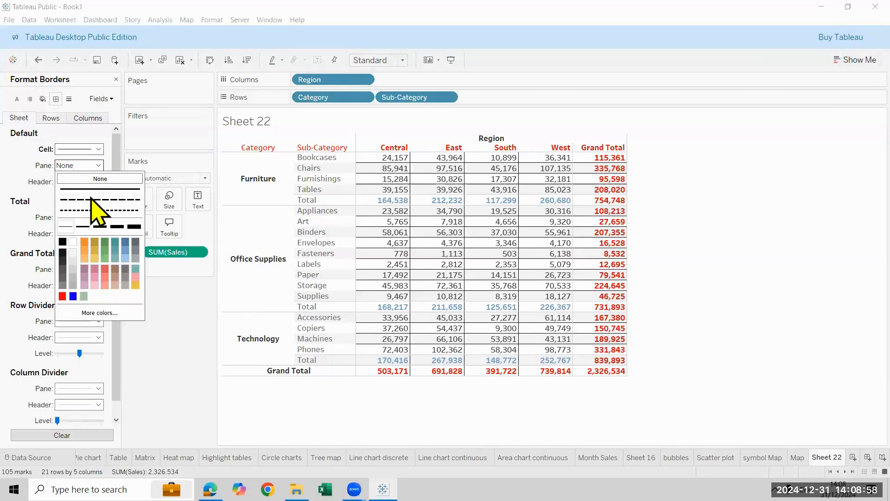
pyautogui.click(62, 243)
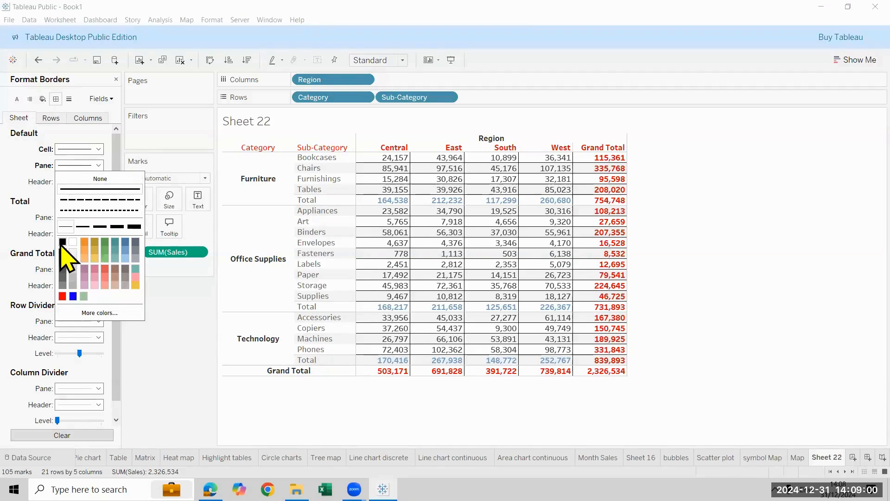
pyautogui.click(2, 176)
pyautogui.click(68, 184)
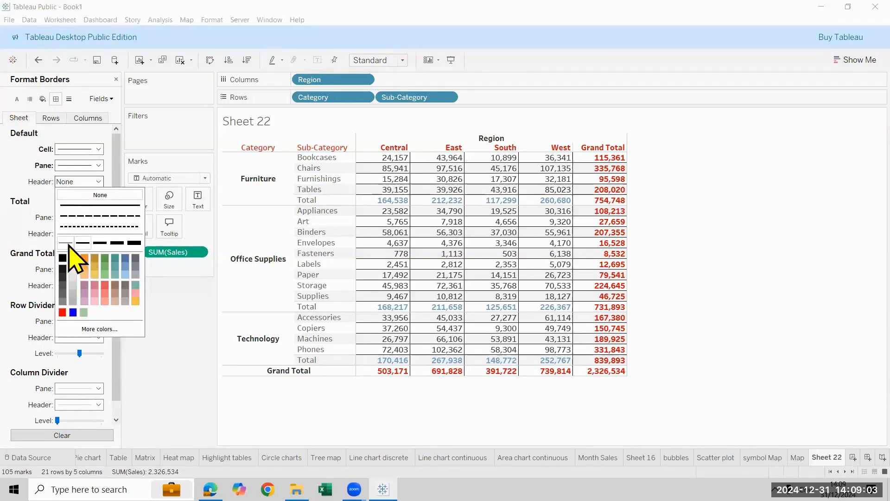
pyautogui.click(71, 205)
pyautogui.click(60, 259)
pyautogui.click(20, 236)
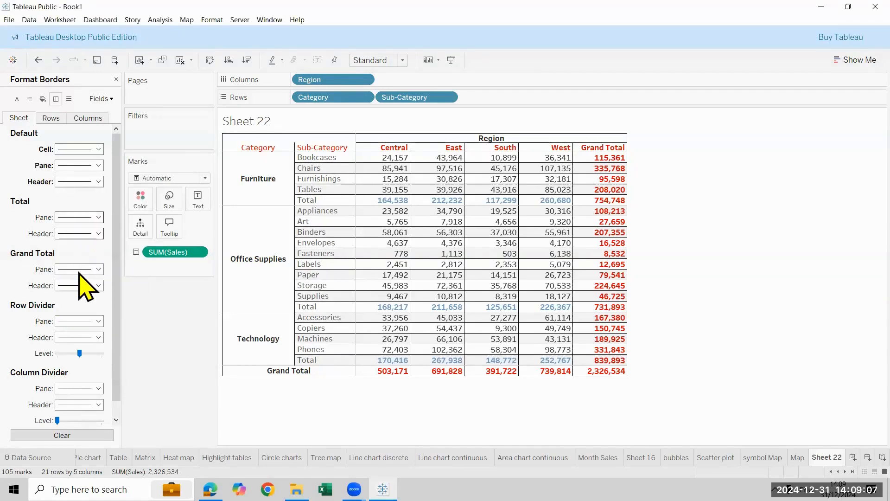
# Make the row divider lines of the crosstab thin solid black for the pane and the header
pyautogui.click(89, 321)
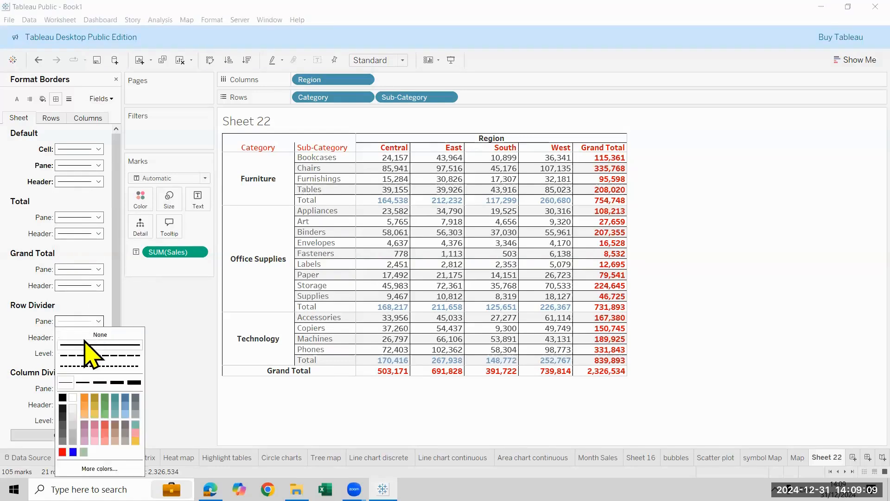
pyautogui.click(85, 344)
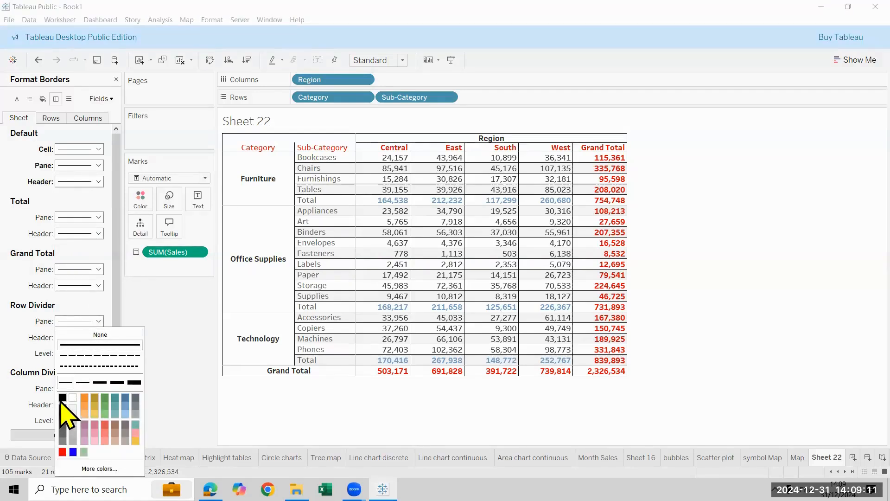
pyautogui.click(62, 398)
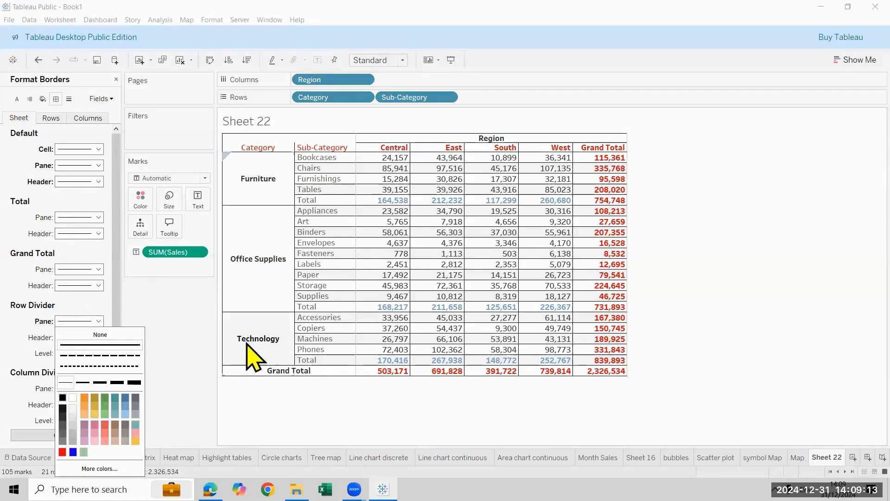
pyautogui.click(16, 332)
pyautogui.click(77, 339)
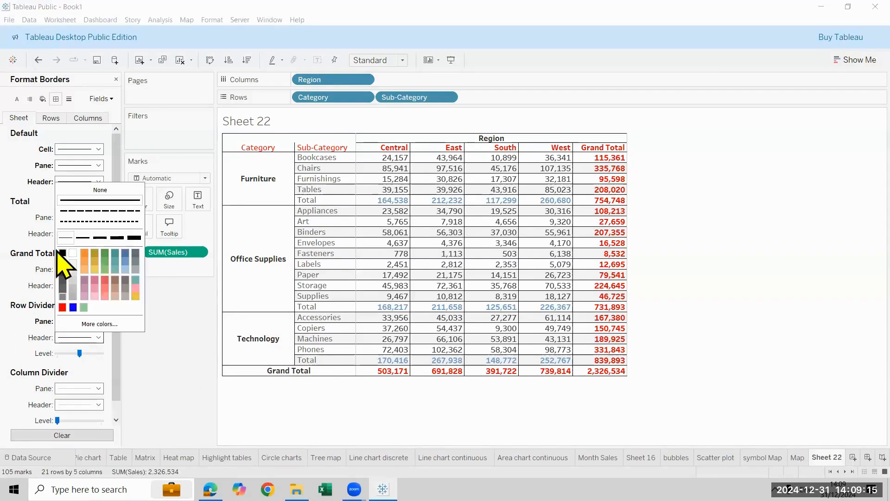
pyautogui.click(18, 390)
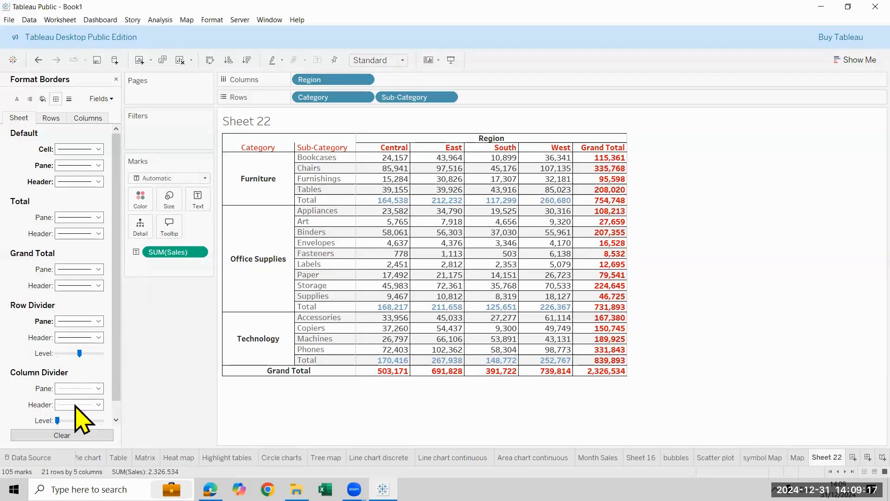
# Make the column divider lines of the crosstab thin solid black and close the border formatting
pyautogui.click(86, 404)
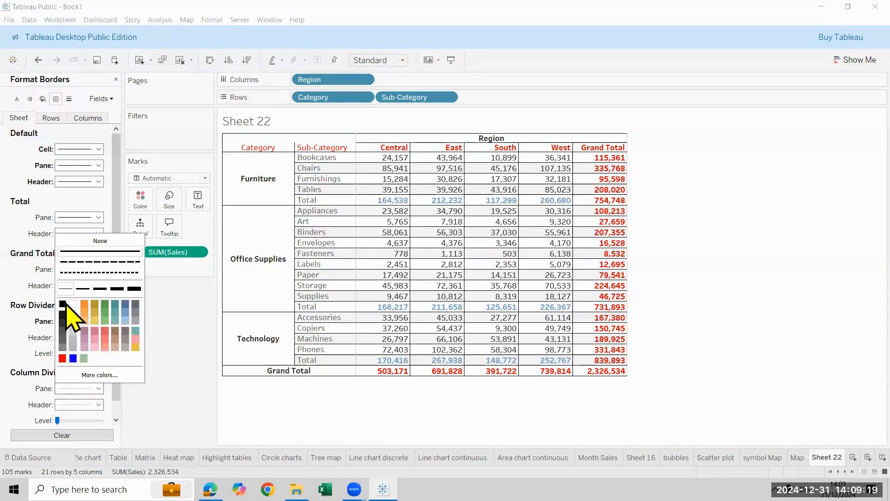
pyautogui.click(10, 364)
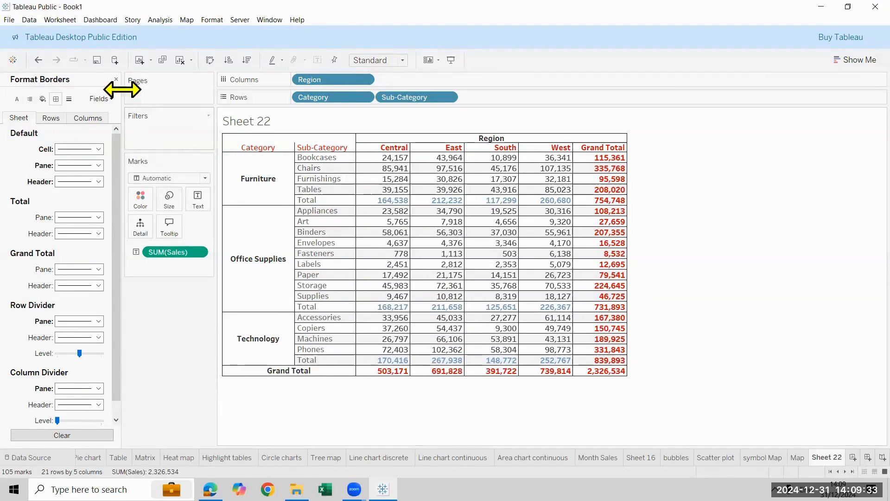
pyautogui.click(116, 79)
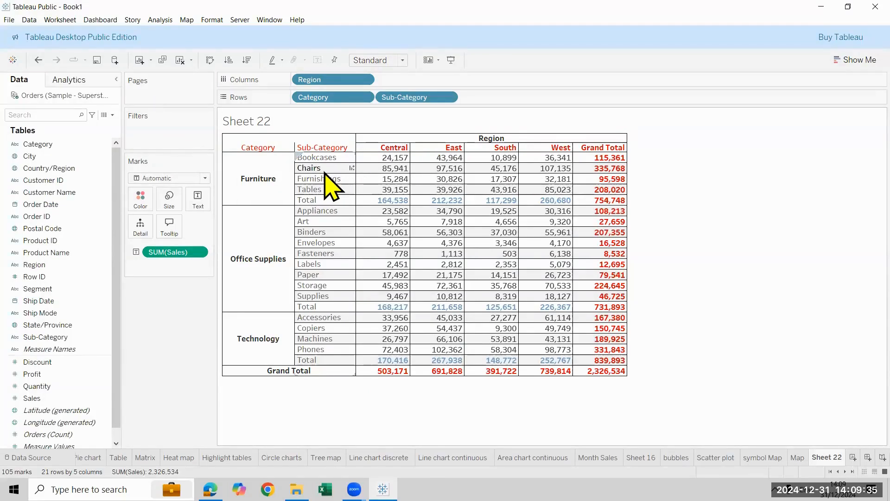
pyautogui.rightClick(325, 172)
pyautogui.click(372, 220)
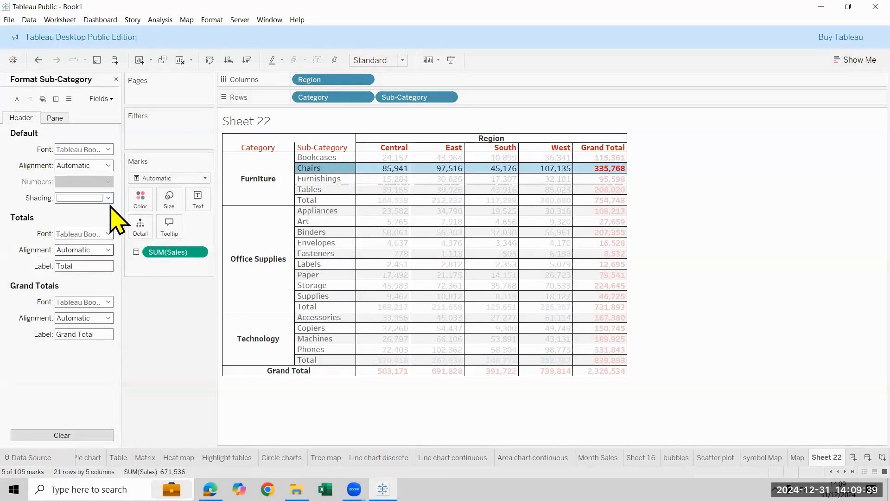
pyautogui.click(108, 198)
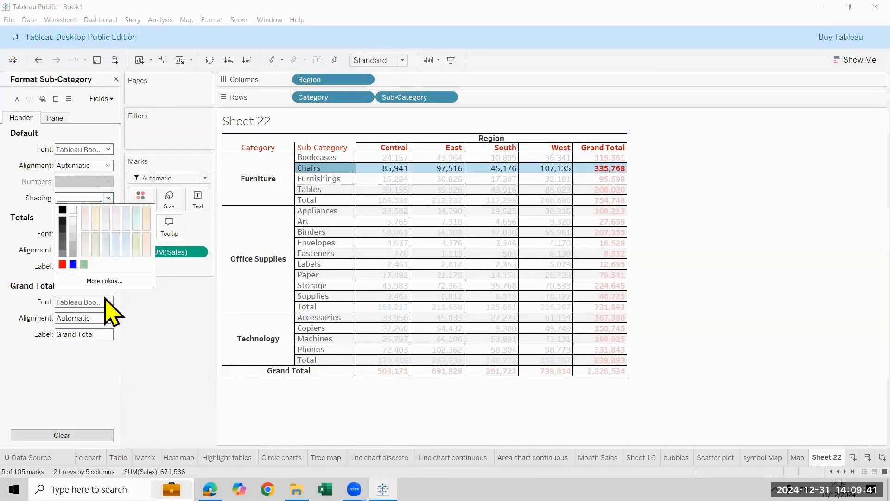
pyautogui.click(162, 356)
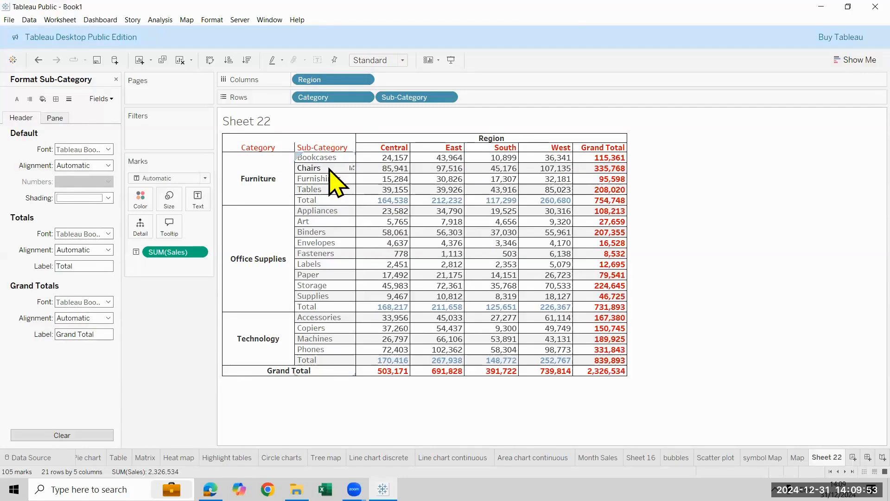
# Set the sheet's row banding shading to None for both the pane and the header, then close the formatting
pyautogui.moveTo(371, 174)
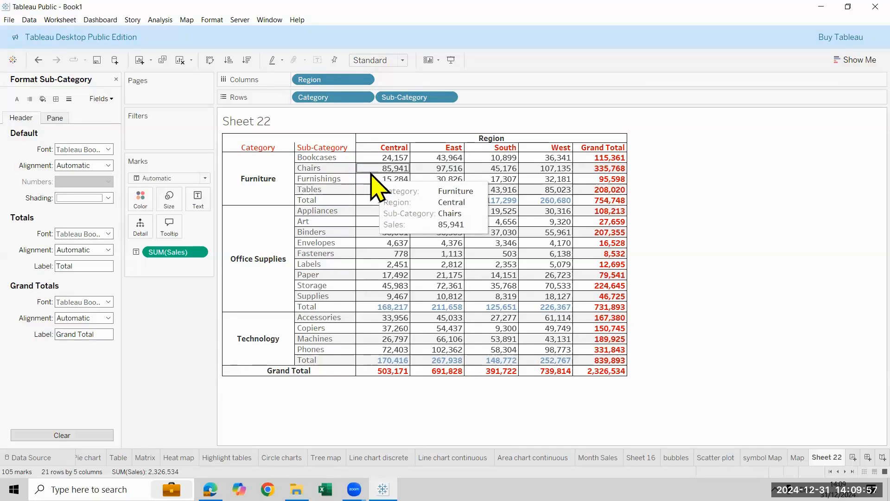
pyautogui.rightClick(371, 173)
pyautogui.press('Return')
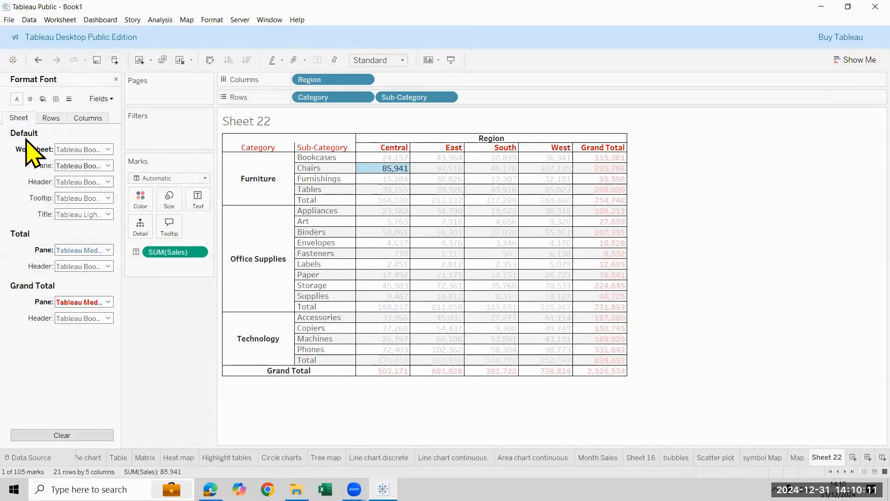
pyautogui.click(42, 99)
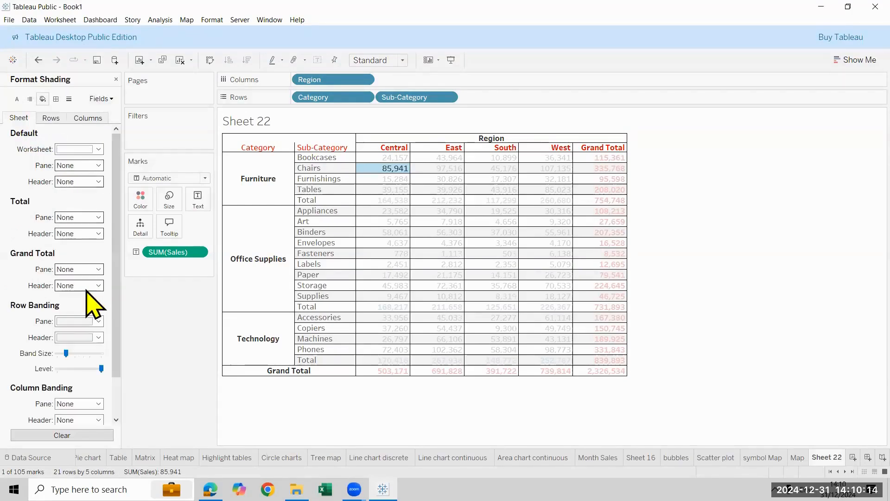
pyautogui.click(94, 321)
pyautogui.click(38, 353)
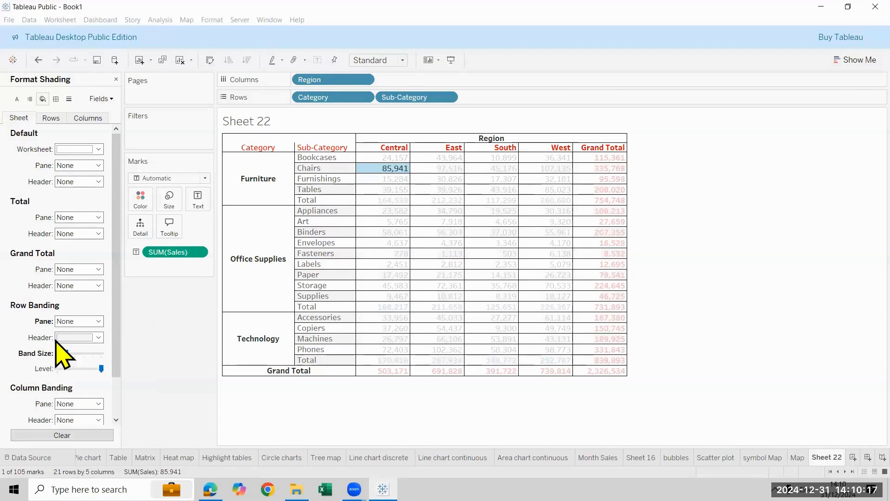
pyautogui.click(77, 337)
pyautogui.click(745, 280)
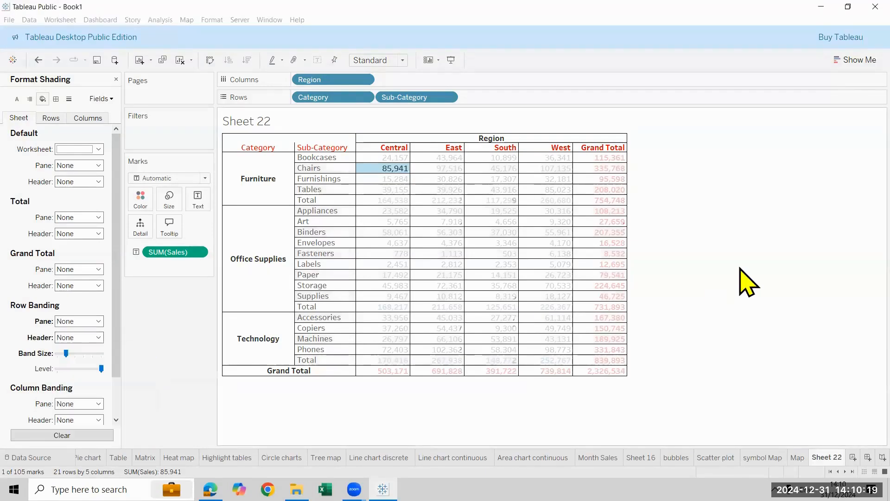
pyautogui.click(745, 280)
pyautogui.click(116, 79)
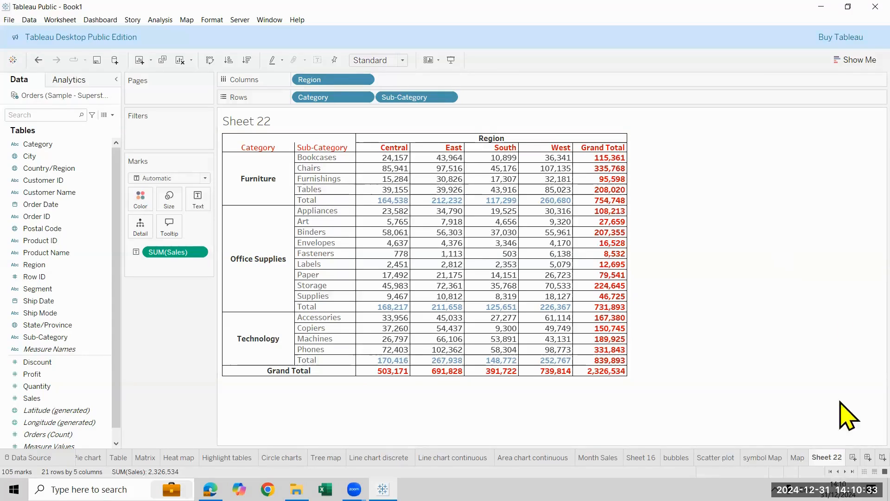
# Rename Sheet 22 as Table formatting
pyautogui.doubleClick(836, 457)
pyautogui.write('Table formatting')
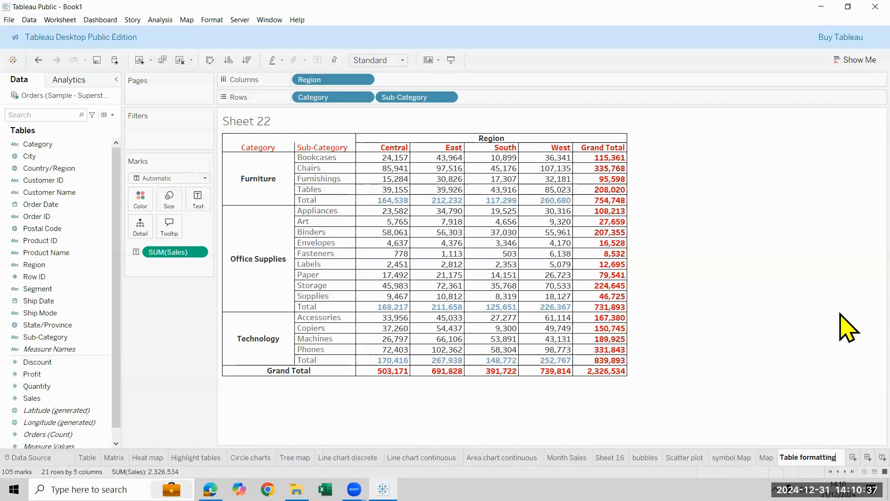
pyautogui.press('Return')
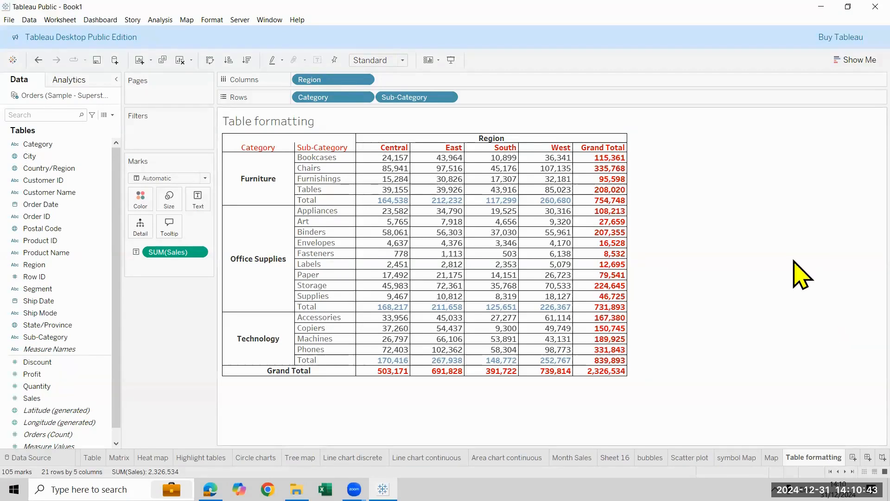
# Centre the sheet's default pane alignment horizontally so the Sales values sit mid-cell, and close the formatting
pyautogui.rightClick(389, 158)
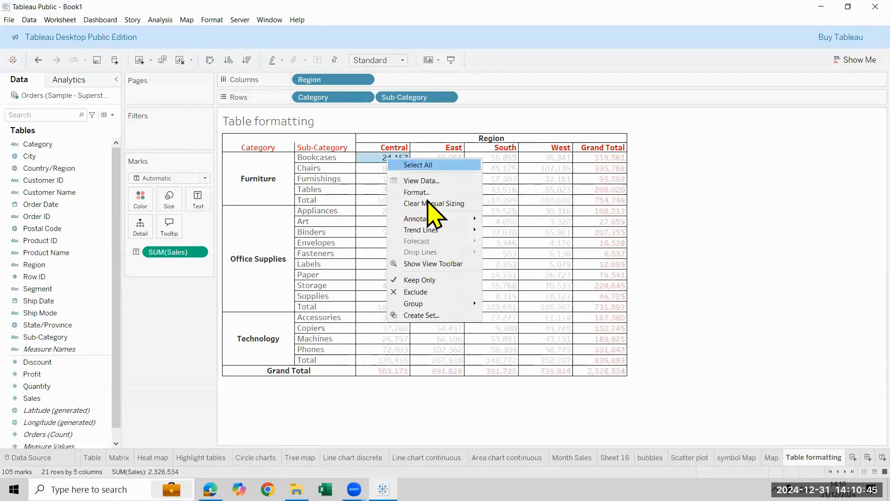
pyautogui.click(607, 308)
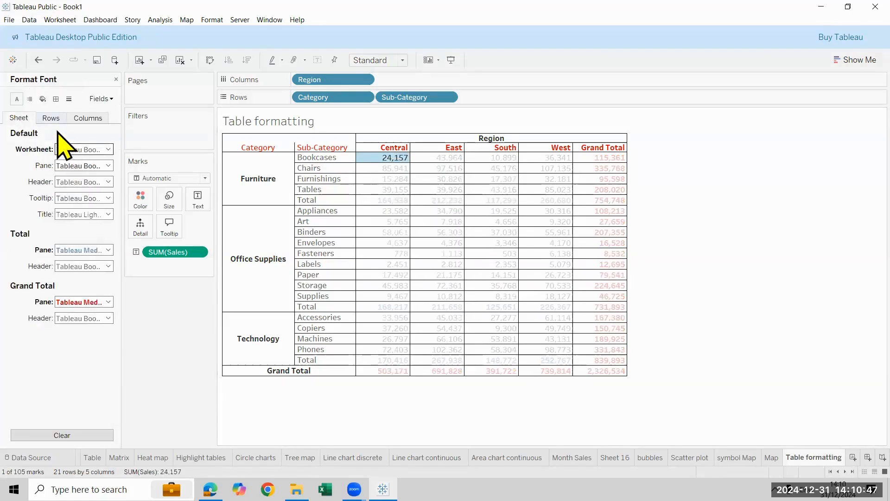
pyautogui.click(29, 99)
pyautogui.click(106, 149)
pyautogui.click(83, 190)
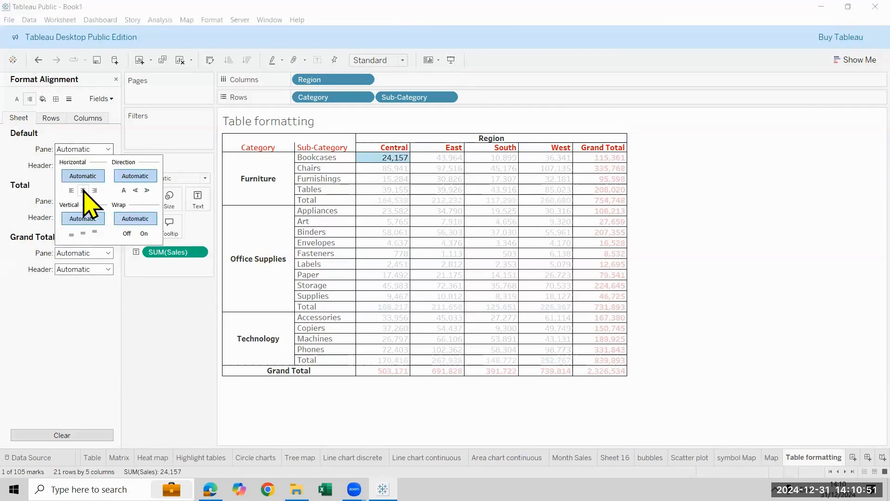
pyautogui.click(791, 232)
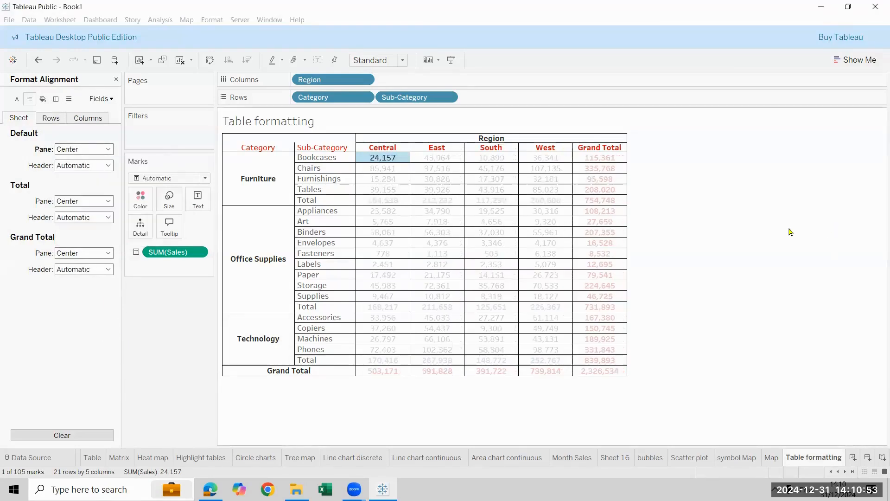
pyautogui.click(790, 232)
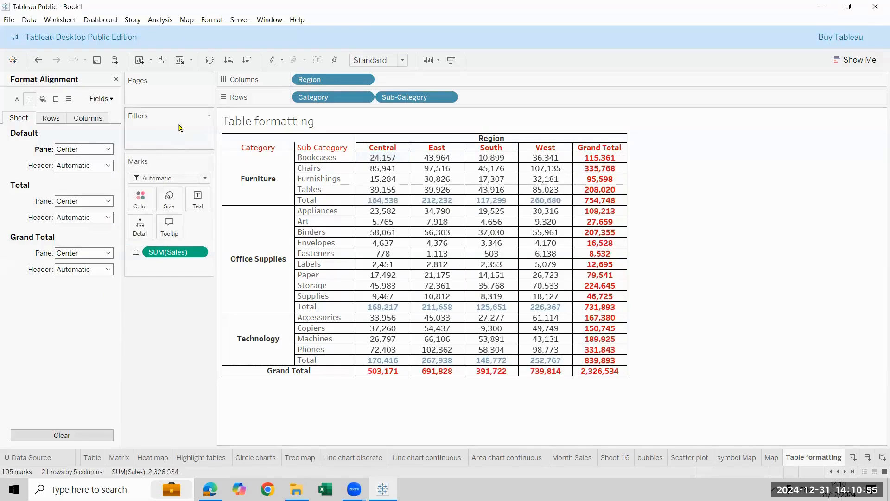
pyautogui.click(116, 79)
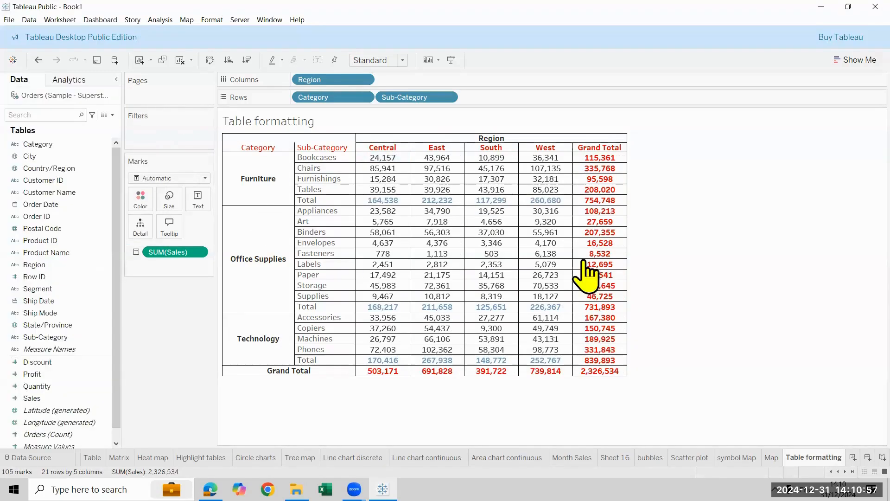